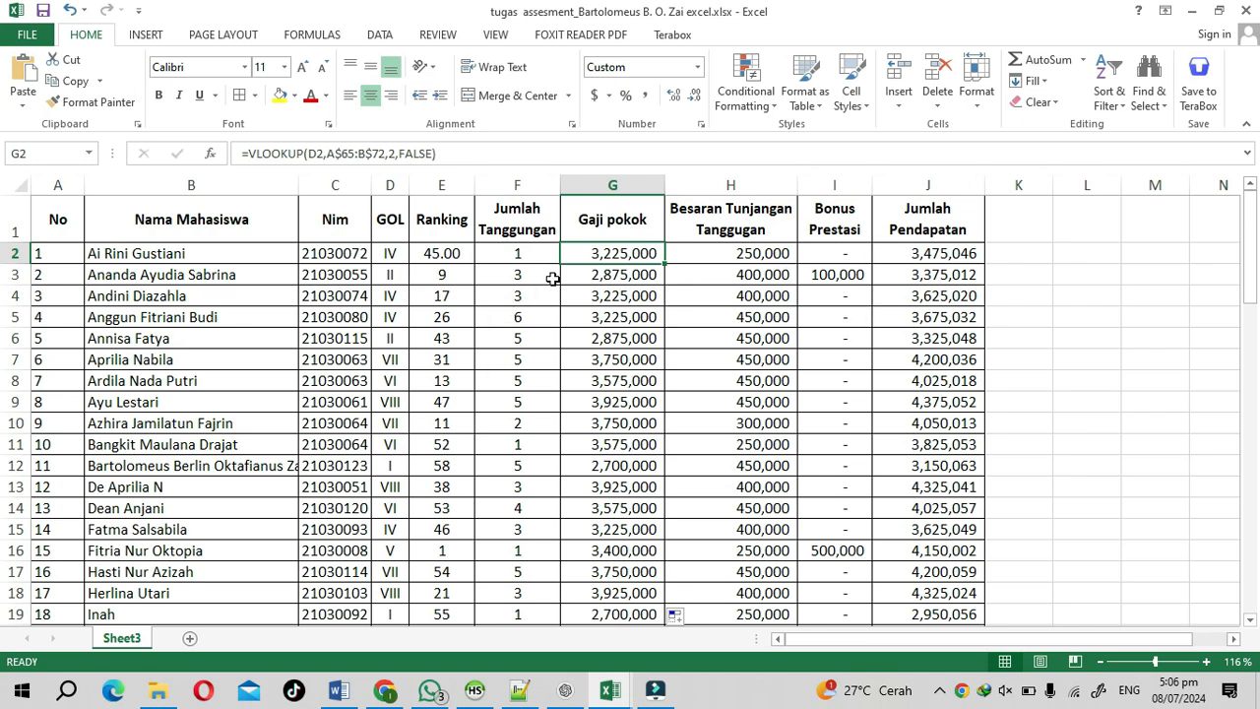
Examine the Gaji pokok VLOOKUP formula in G2 and the Tabel Gaji lookup table it refers to
left_click(607, 351)
left_click(610, 253)
scroll(455, 342, "down", 12)
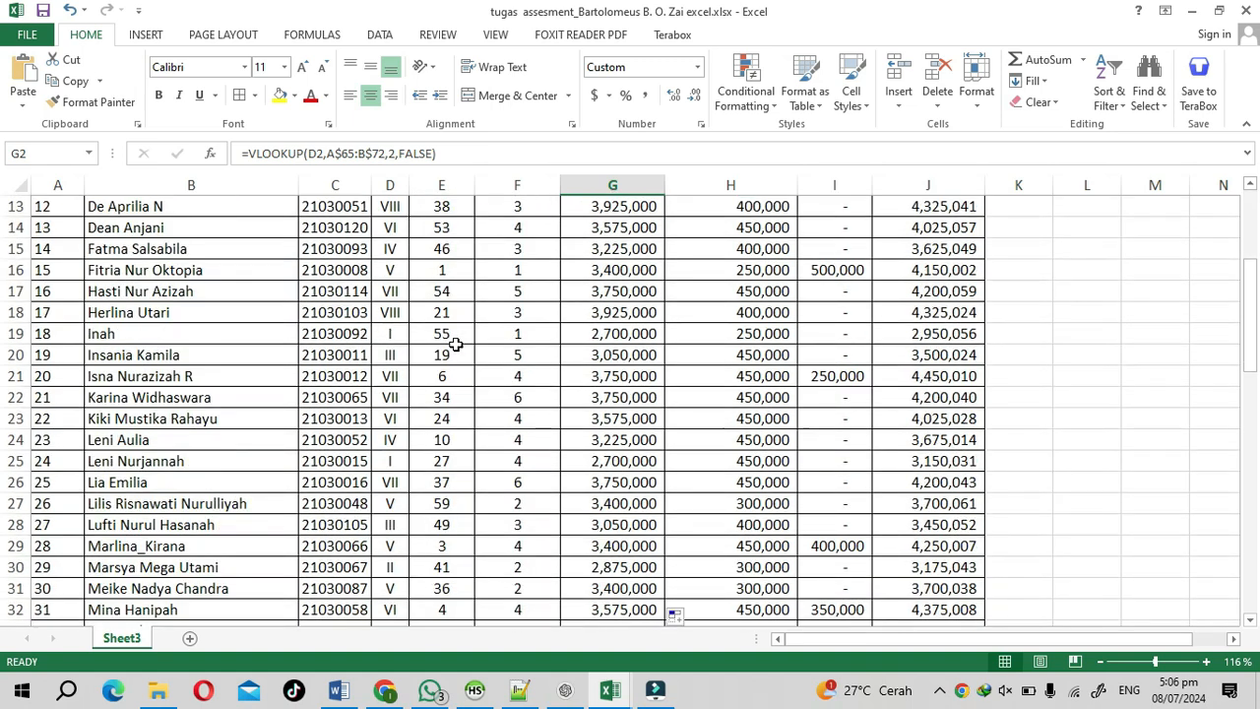
scroll(456, 342, "down", 8)
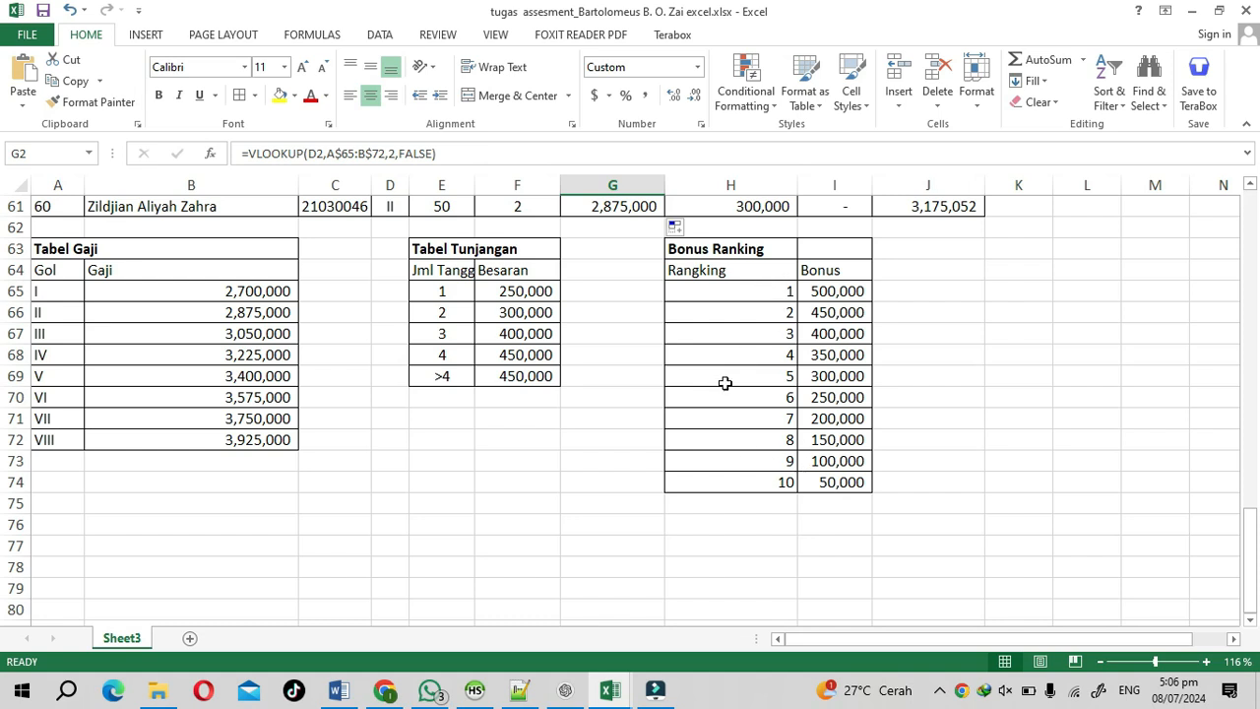
scroll(560, 371, "up", 5)
scroll(560, 372, "up", 15)
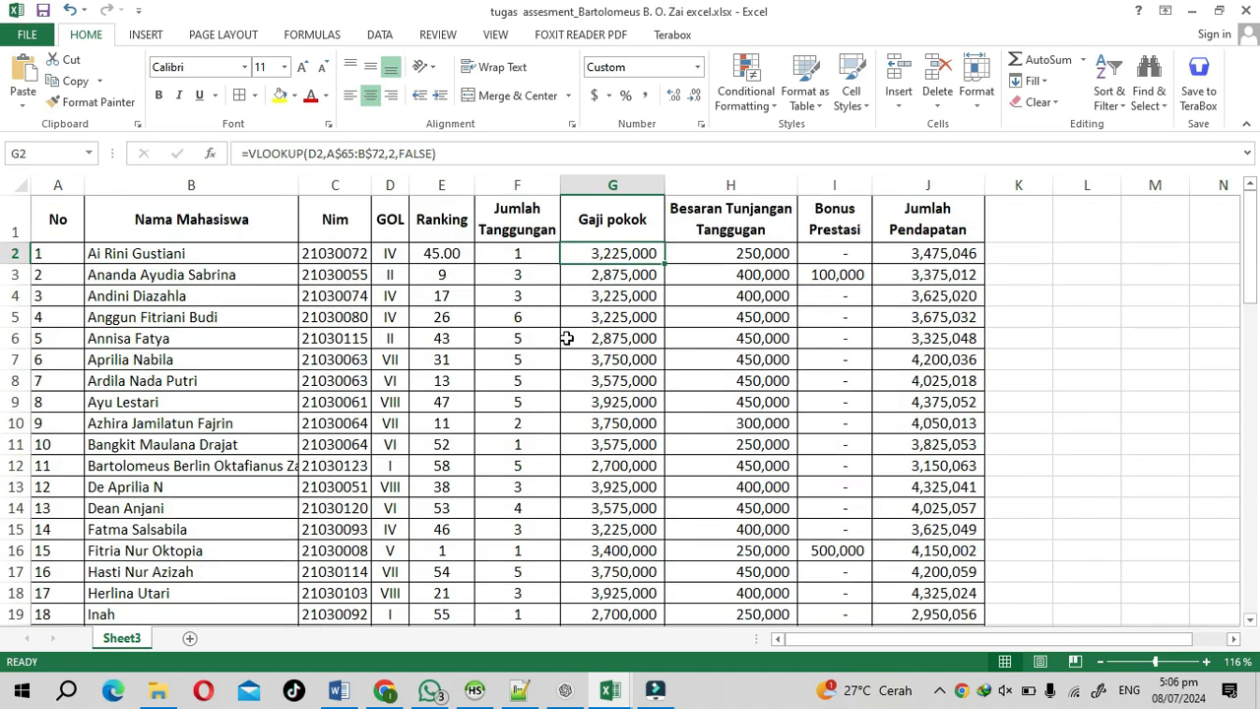
left_click(579, 336)
left_click(615, 255)
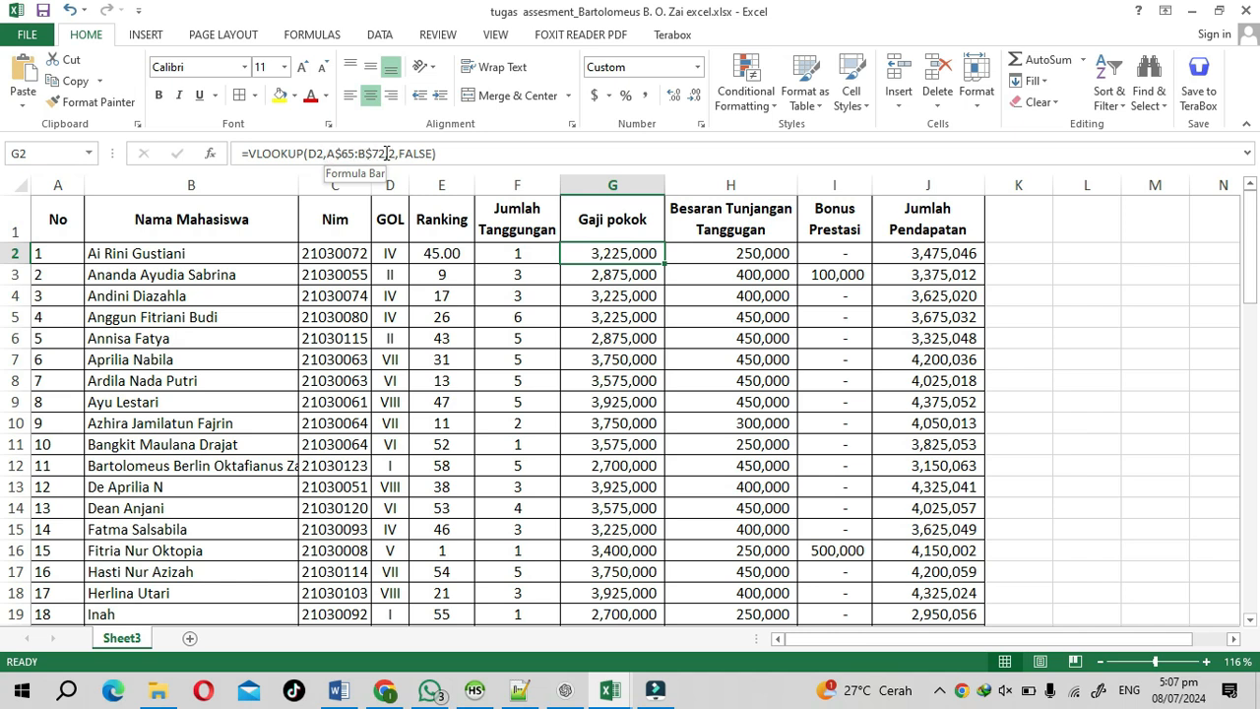
scroll(350, 296, "down", 15)
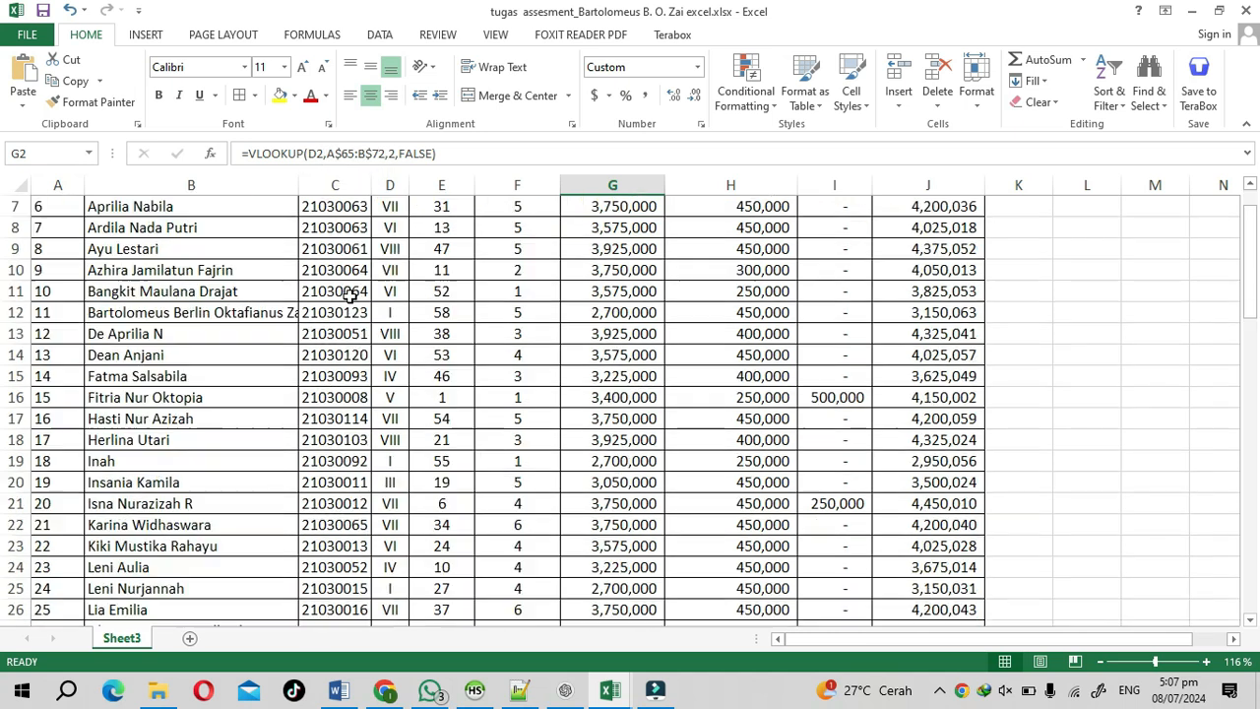
scroll(349, 296, "down", 4)
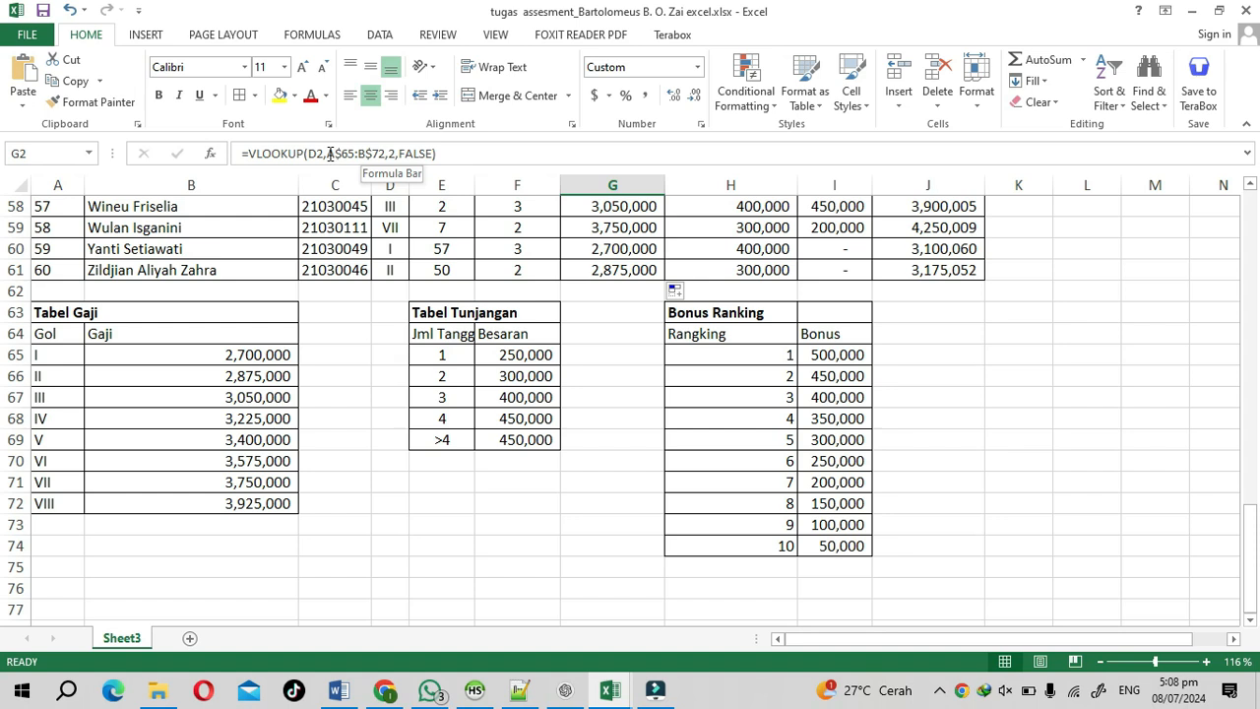
Make the lookup range in G2's formula fully absolute, giving =VLOOKUP(D2,$A$65:$B$72,2,FALSE)
left_click(330, 153)
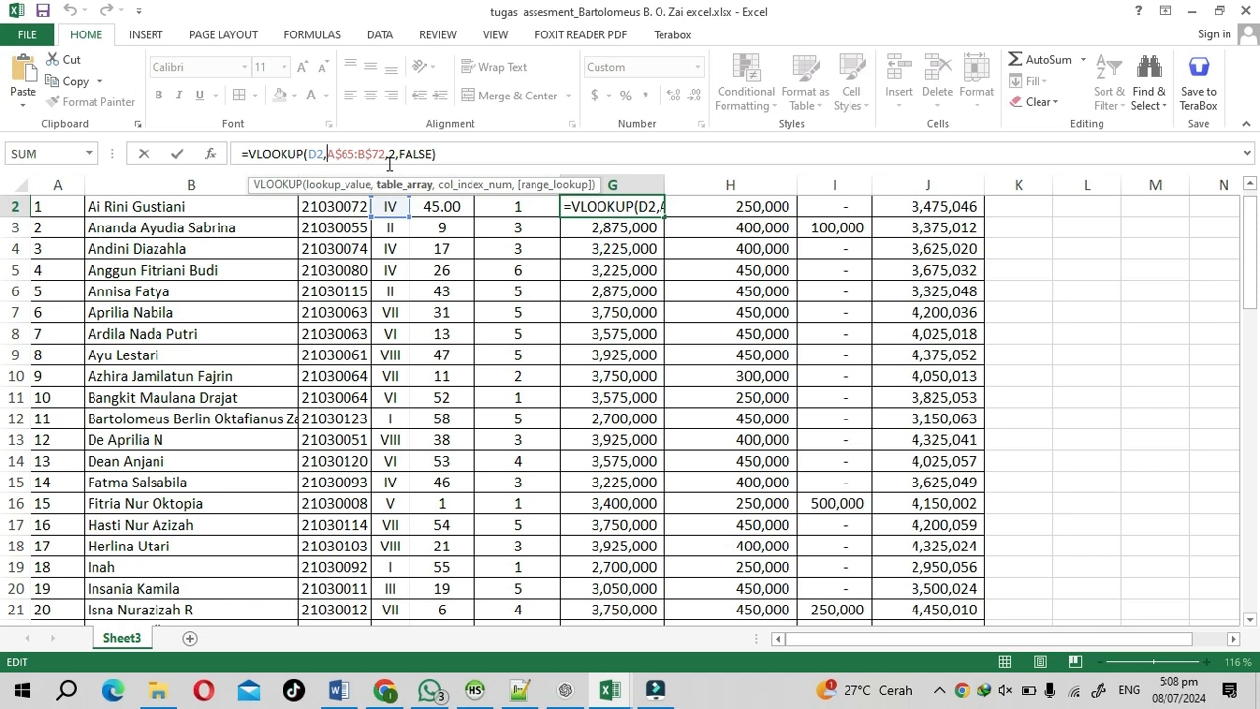
key("F4")
key("F4")
key("F4")
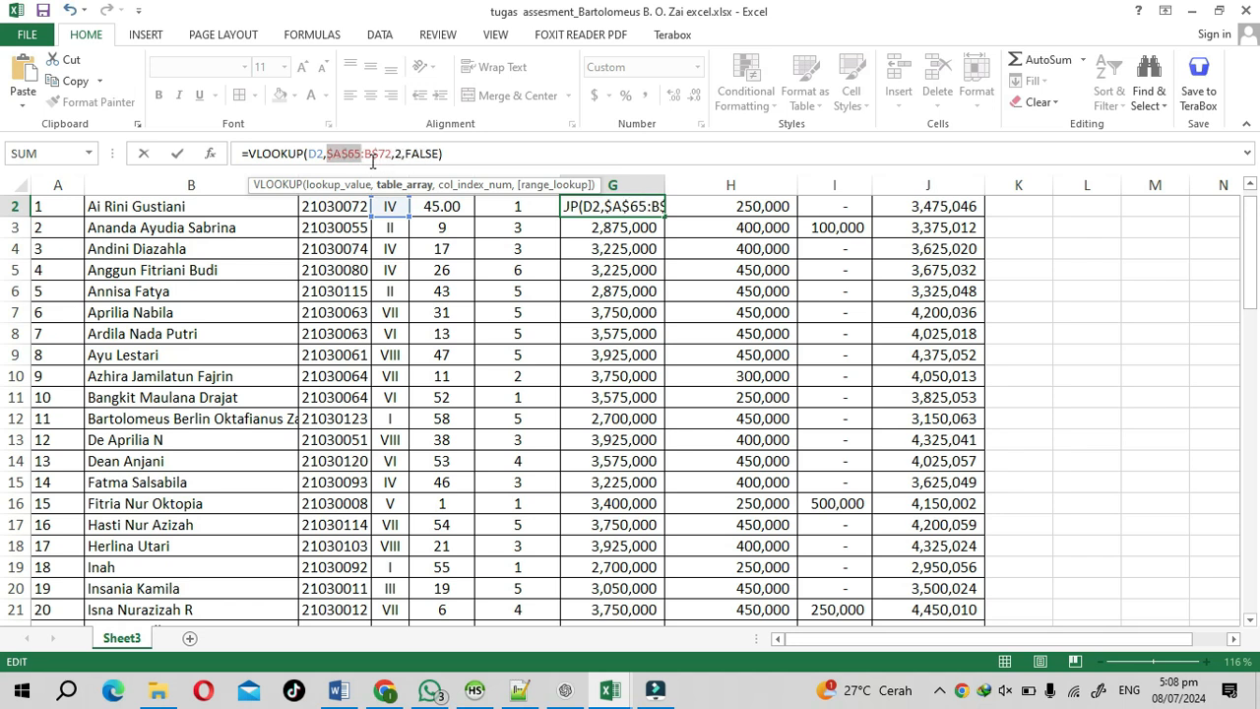
left_click(376, 155)
key("F4")
key("F4")
key("F4")
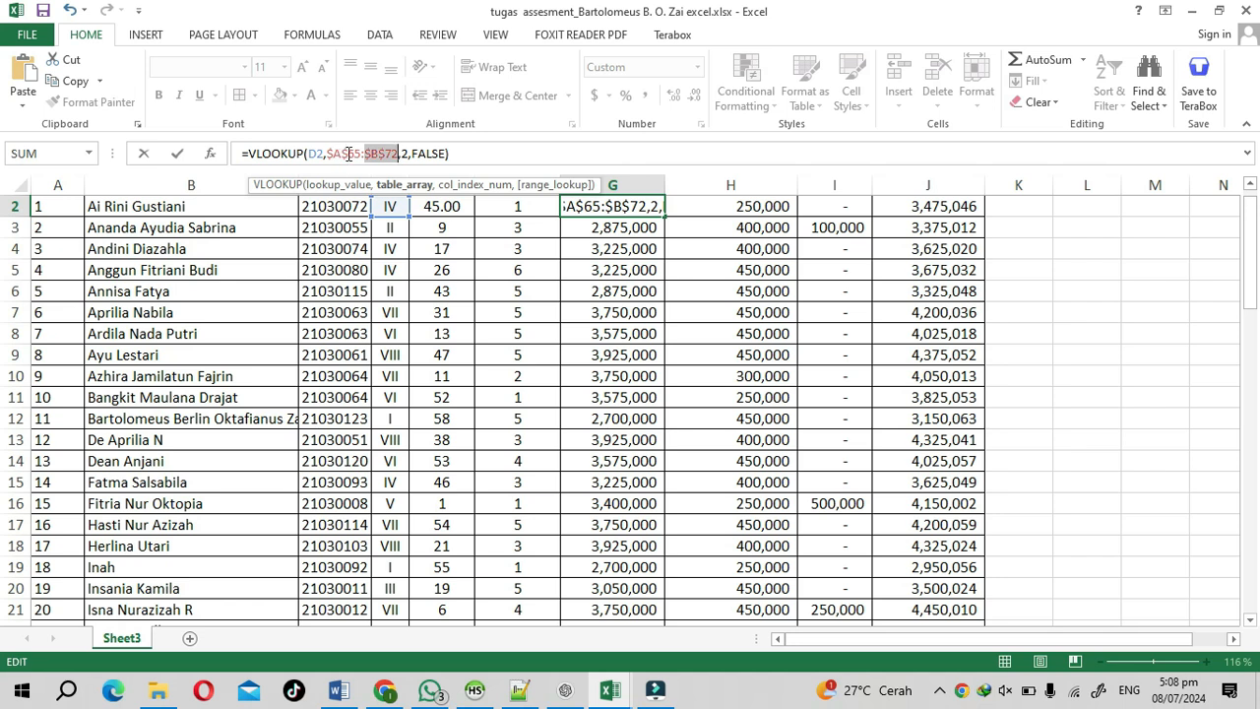
key("Return")
Fill the G2 formula down the whole Gaji pokok column and check a copied formula
left_click(581, 207)
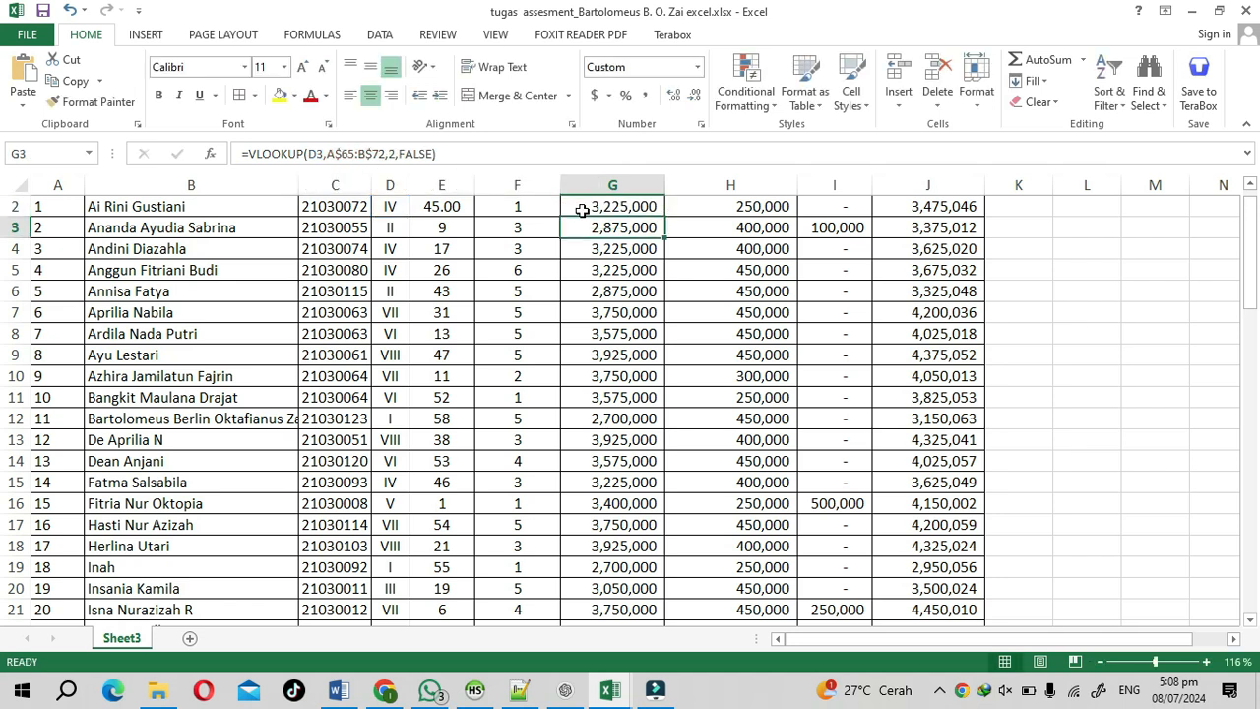
double_click(663, 217)
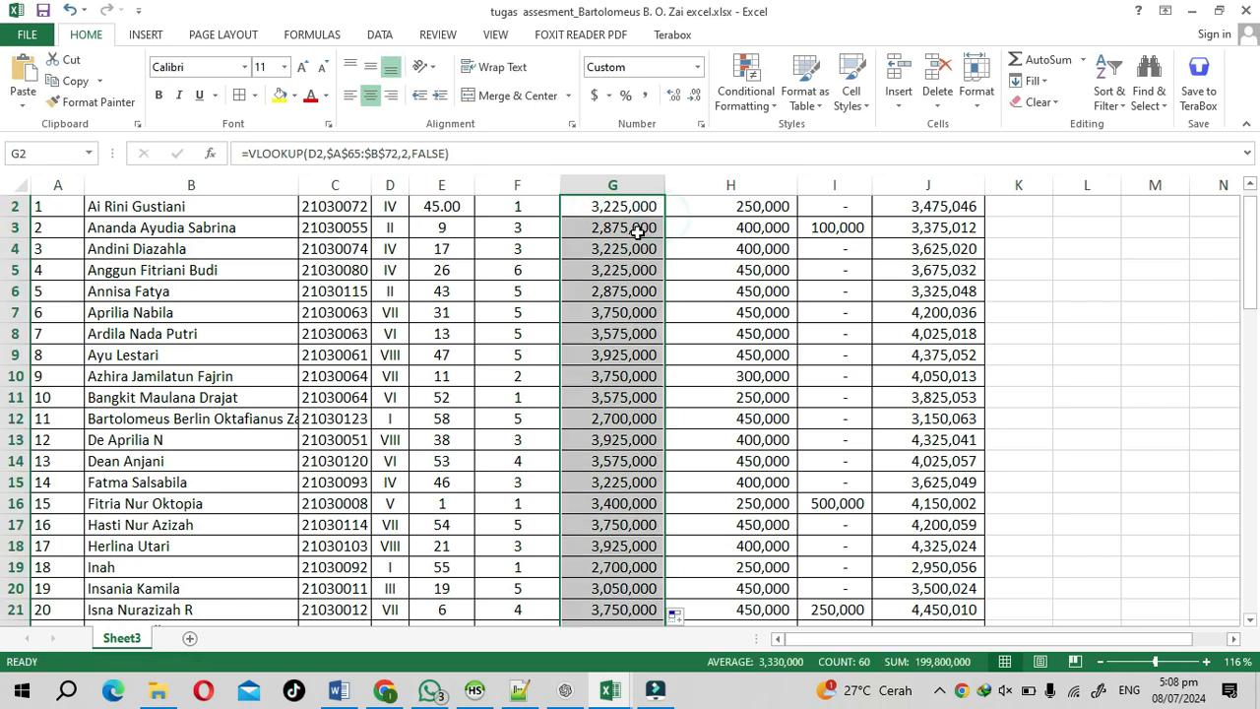
left_click(633, 247)
left_click(641, 207)
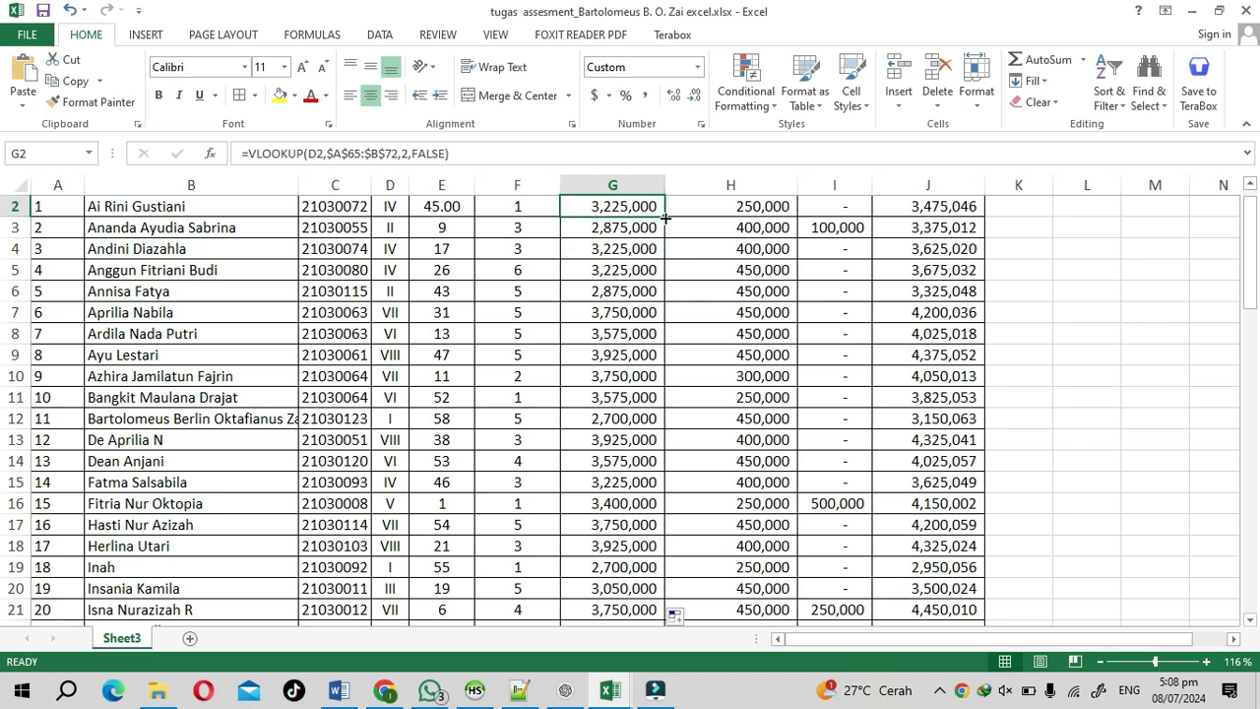
double_click(664, 217)
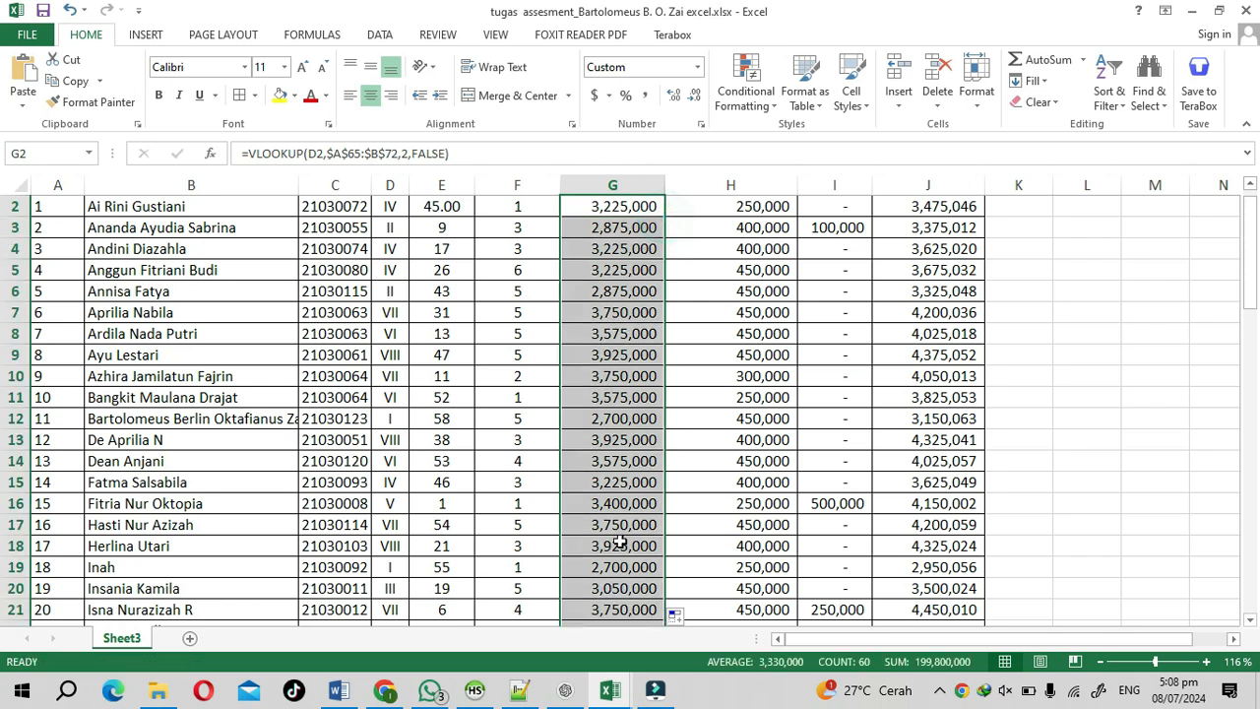
left_click(618, 278)
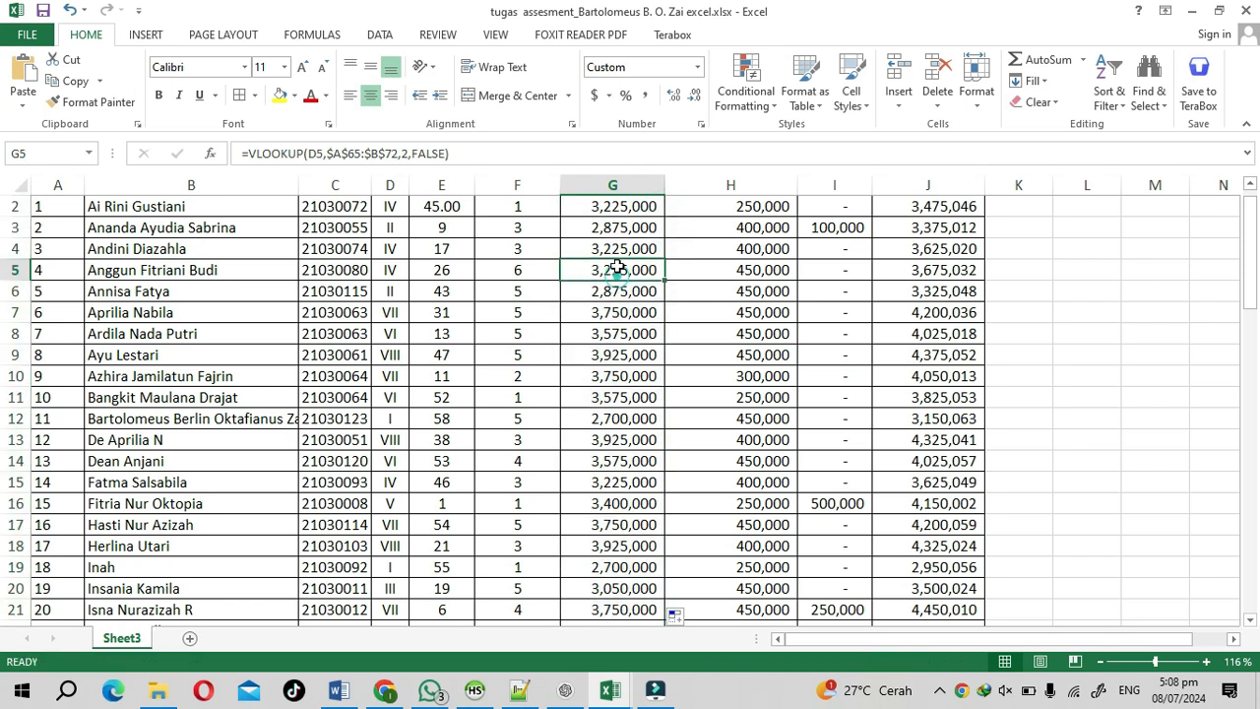
left_click(612, 206)
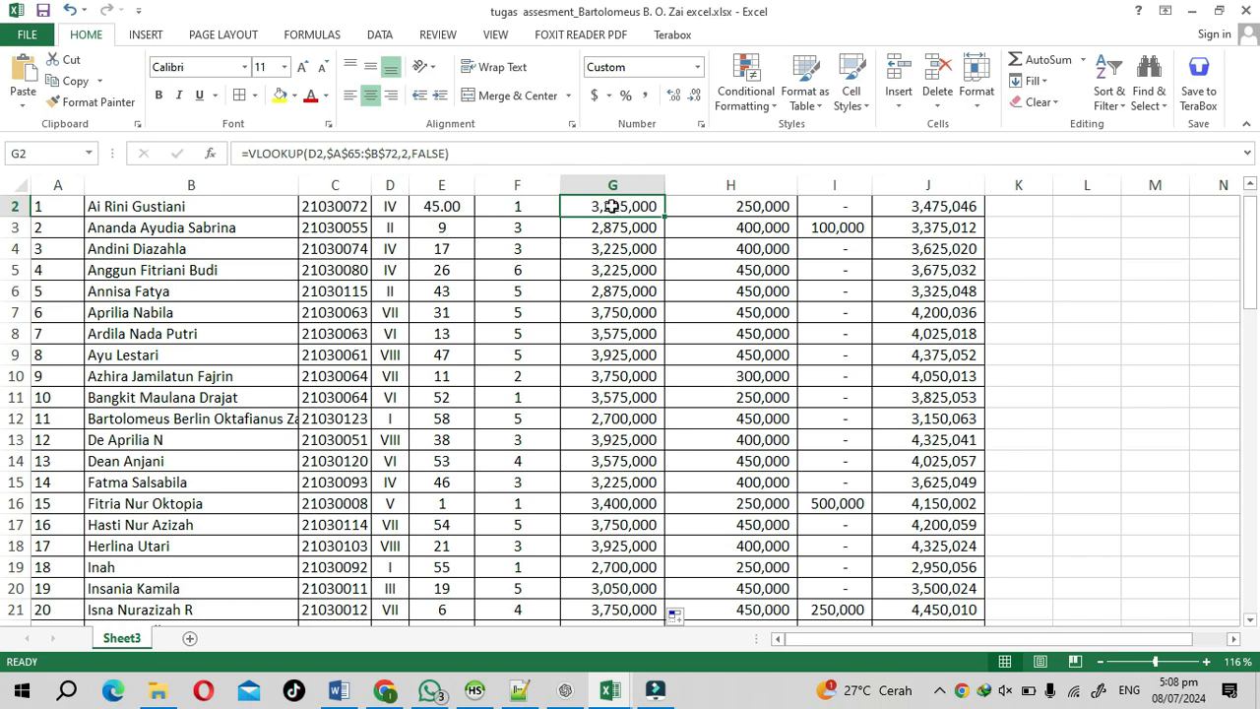
Compare the GOL value in D2 with the grades and salaries in Tabel Gaji
left_click(392, 208)
scroll(418, 330, "down", 19)
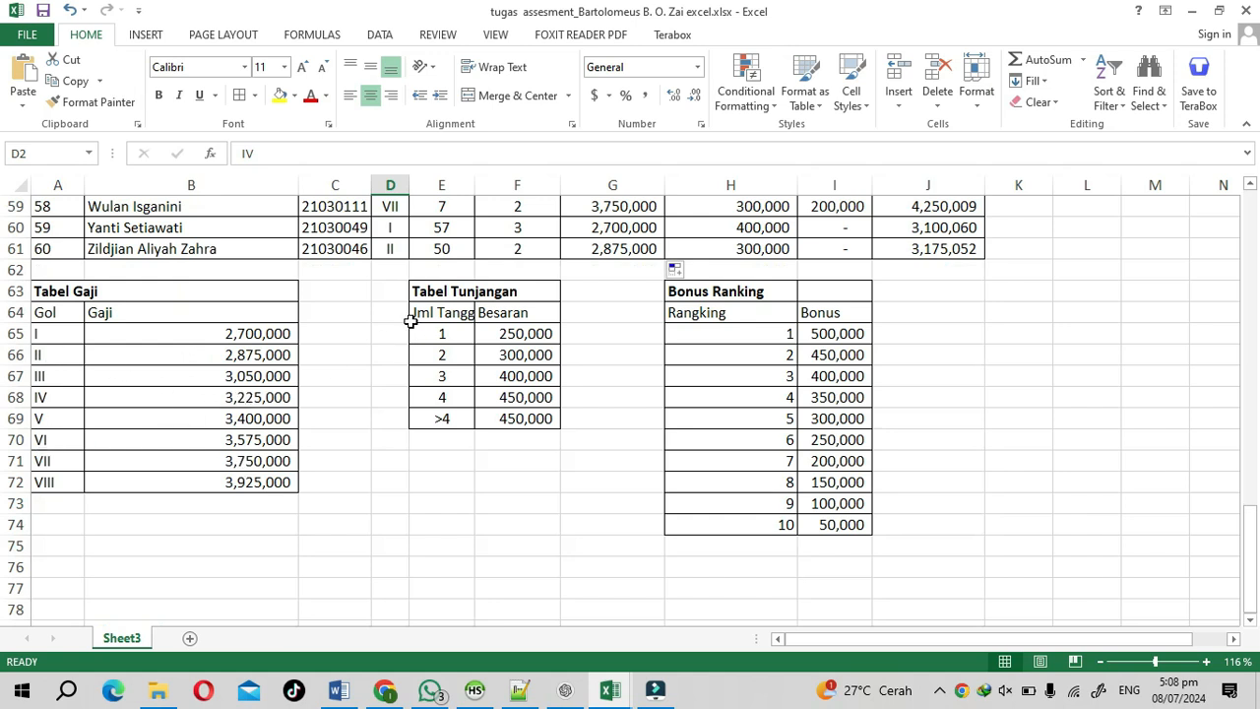
scroll(411, 321, "up", 8)
scroll(411, 321, "down", 4)
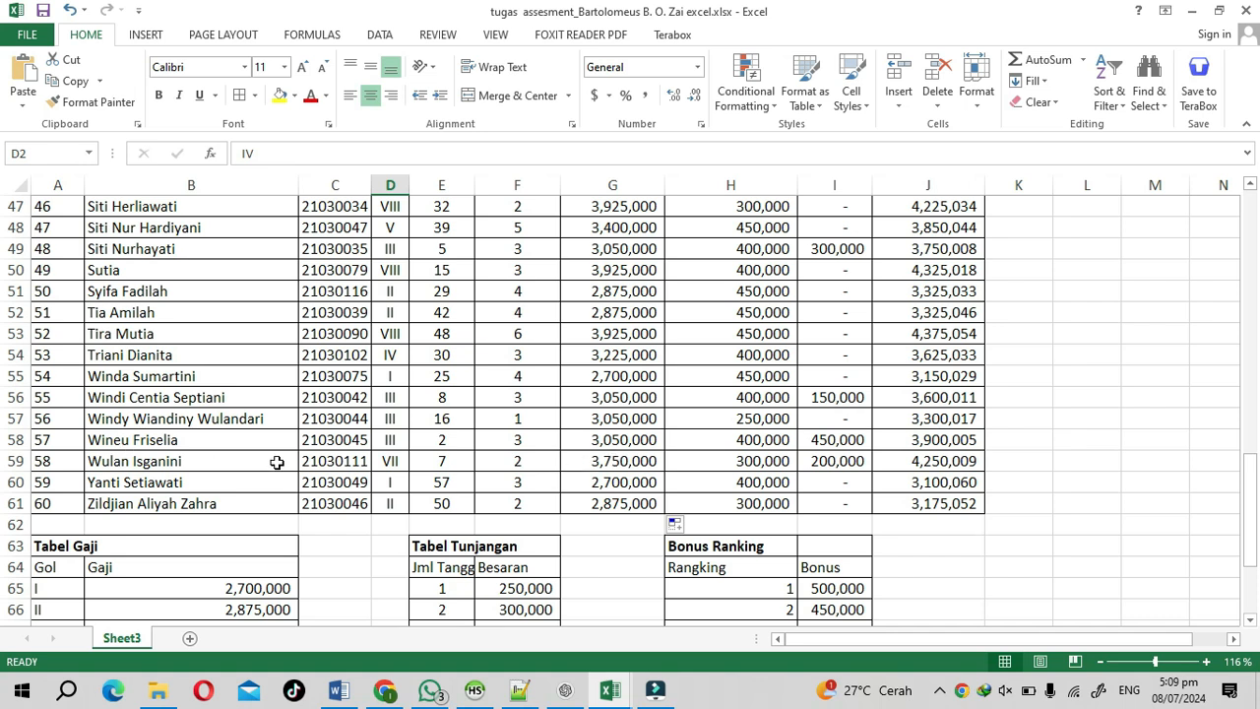
scroll(296, 451, "down", 5)
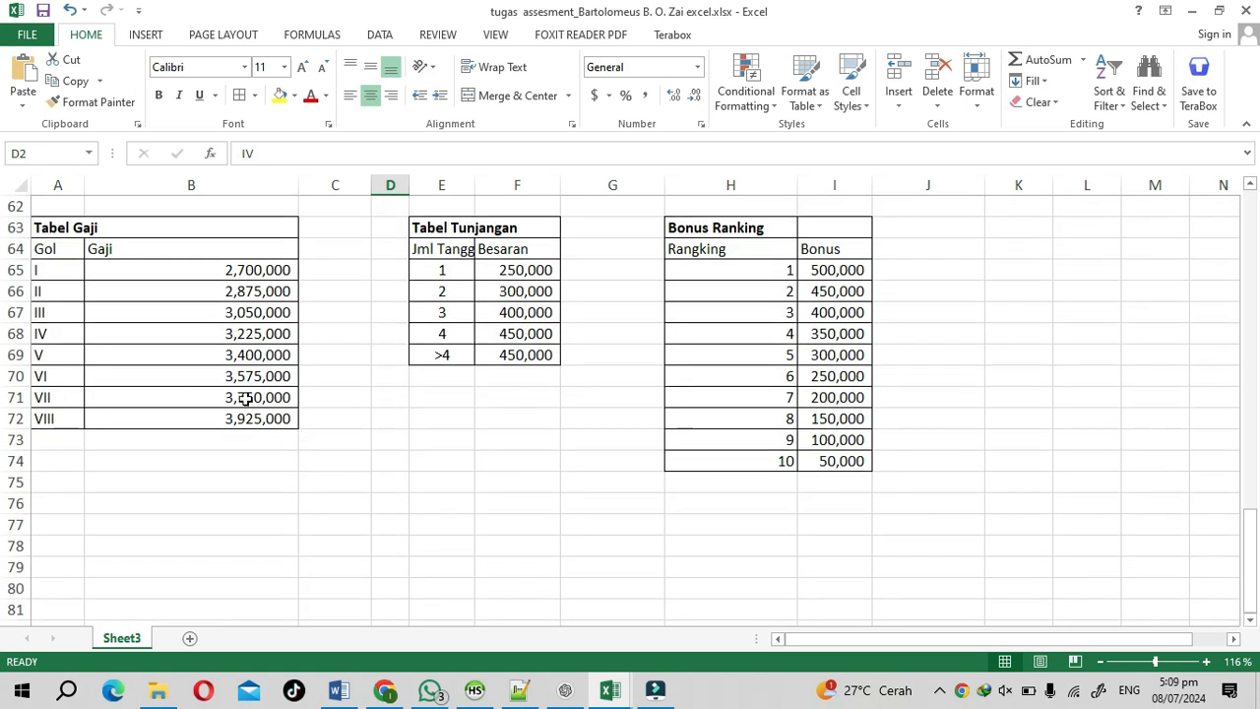
scroll(318, 388, "up", 8)
scroll(632, 404, "up", 12)
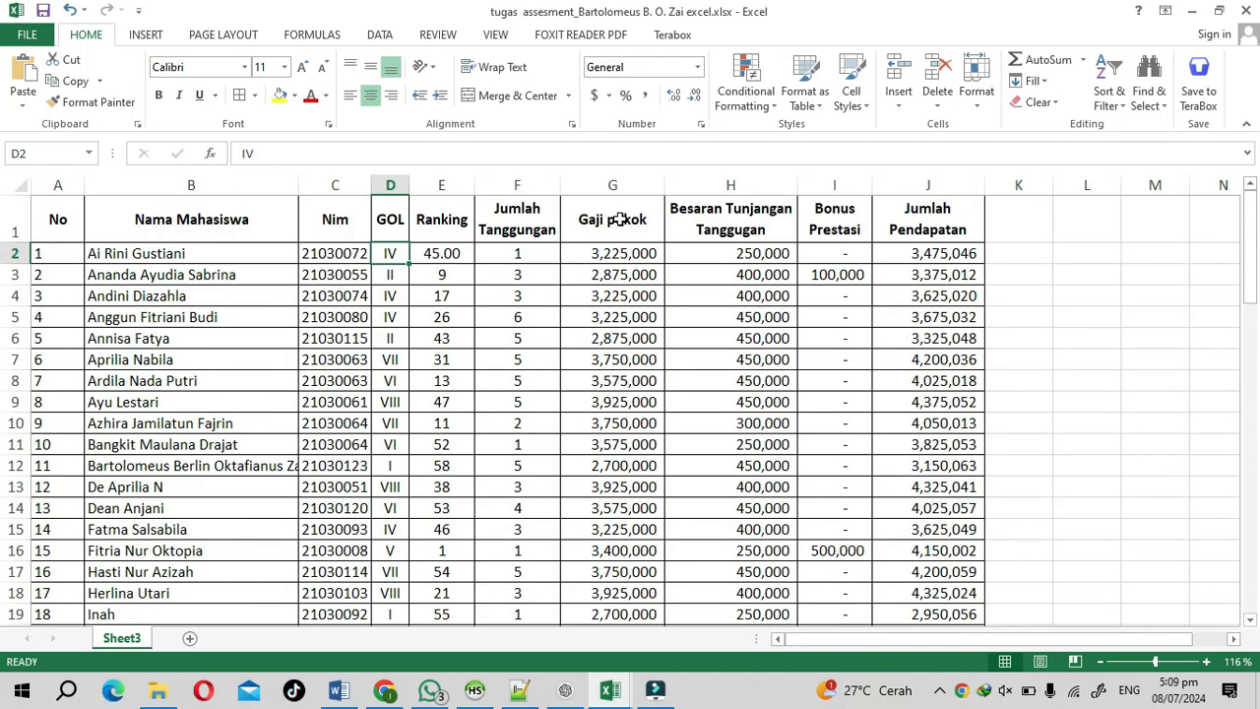
Examine the IF and VLOOKUP formula in H2 against the Jumlah Tanggungan column and Tabel Tunjangan
left_click(756, 255)
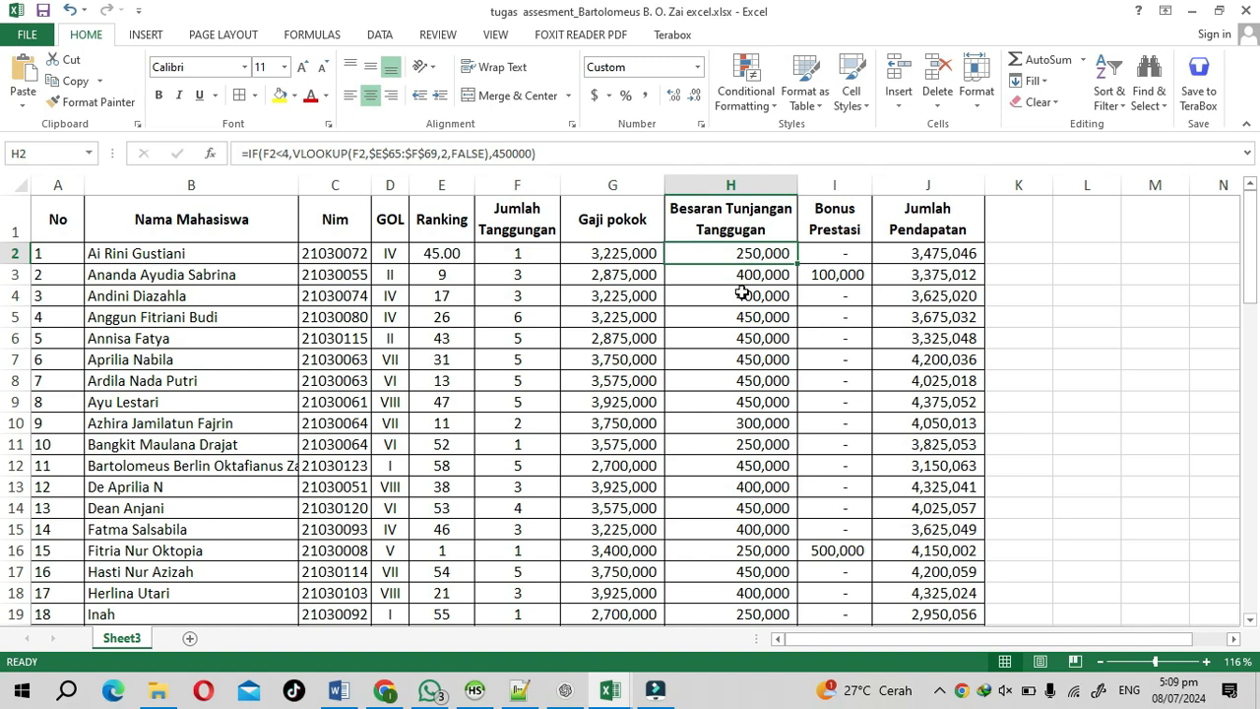
scroll(745, 294, "down", 17)
scroll(744, 294, "down", 2)
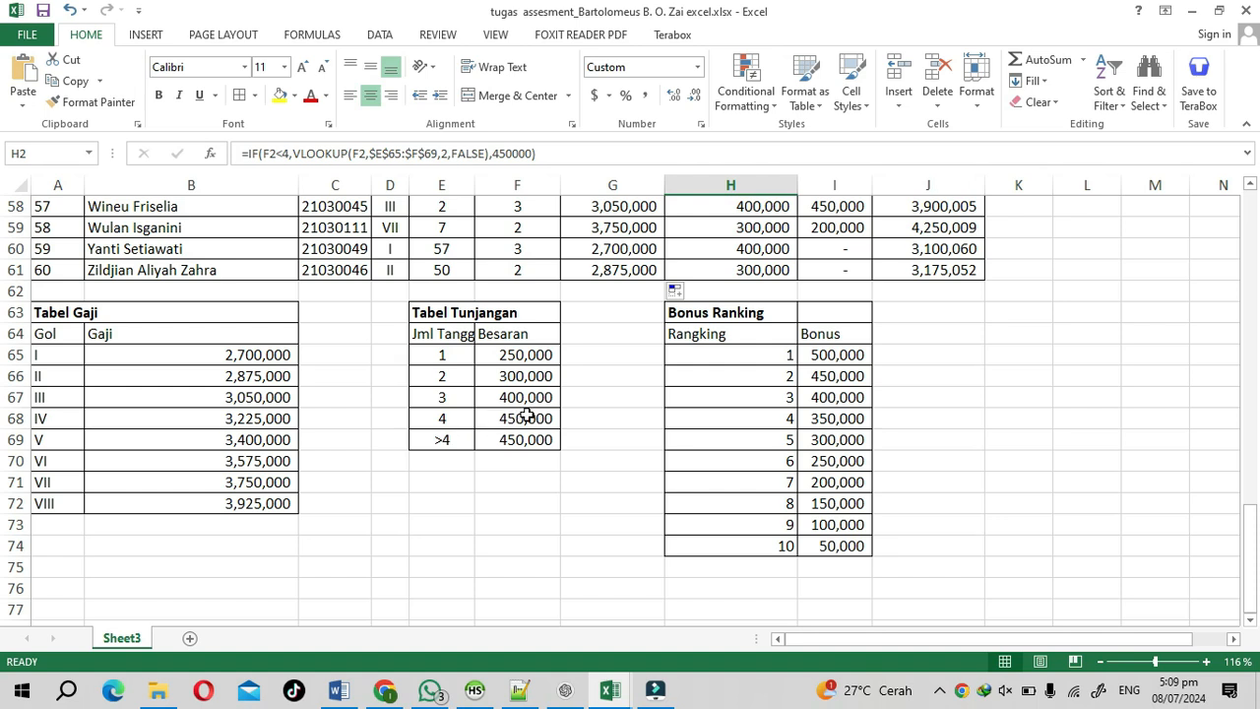
scroll(528, 404, "up", 5)
scroll(528, 396, "up", 10)
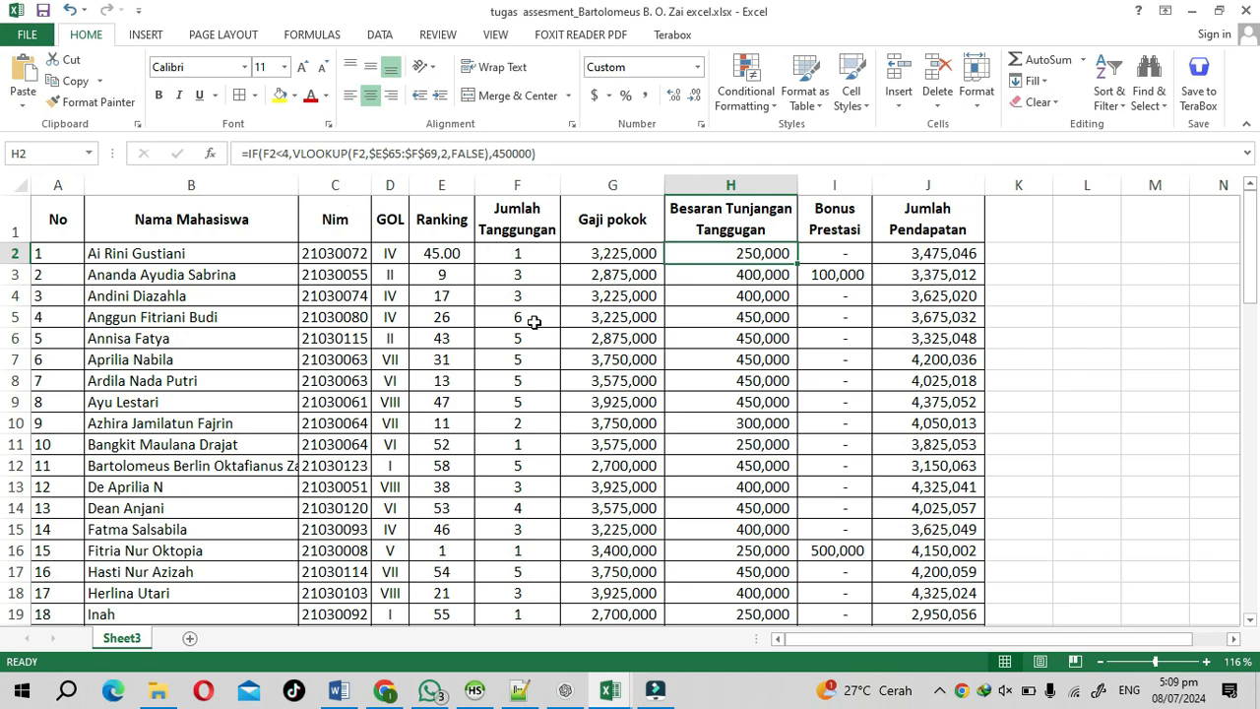
scroll(578, 318, "down", 14)
scroll(579, 318, "down", 4)
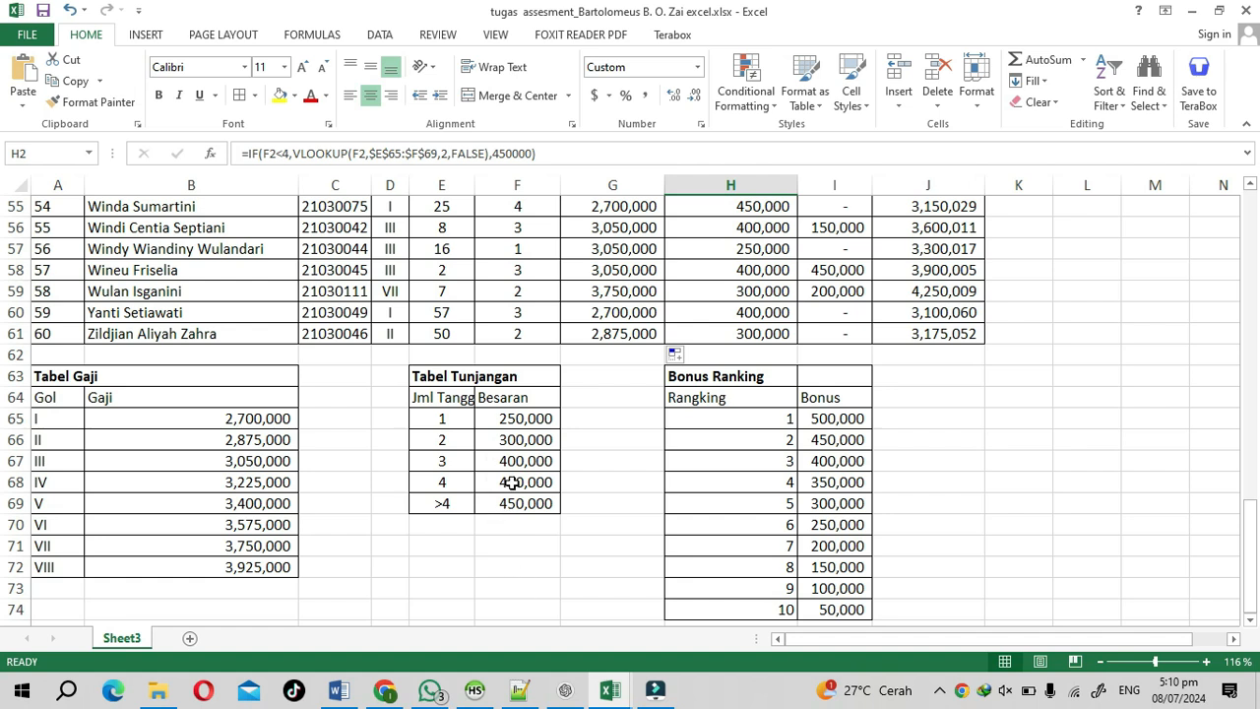
scroll(517, 478, "up", 10)
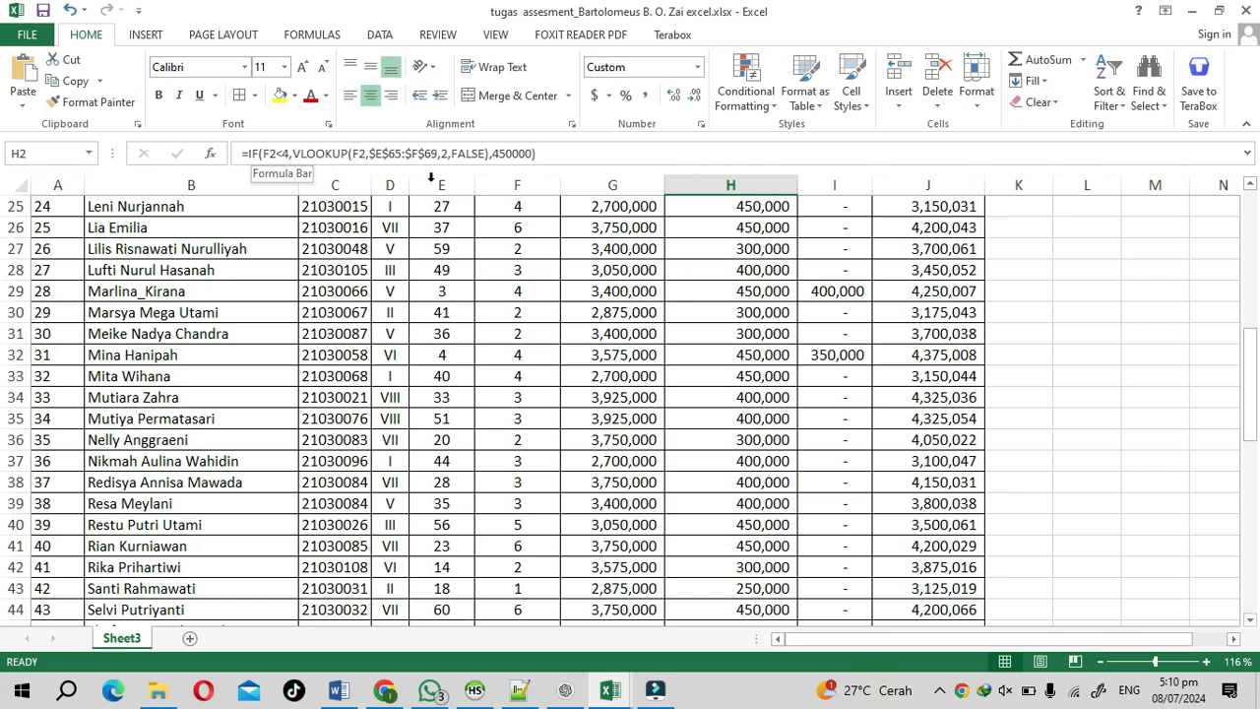
scroll(543, 239, "up", 4)
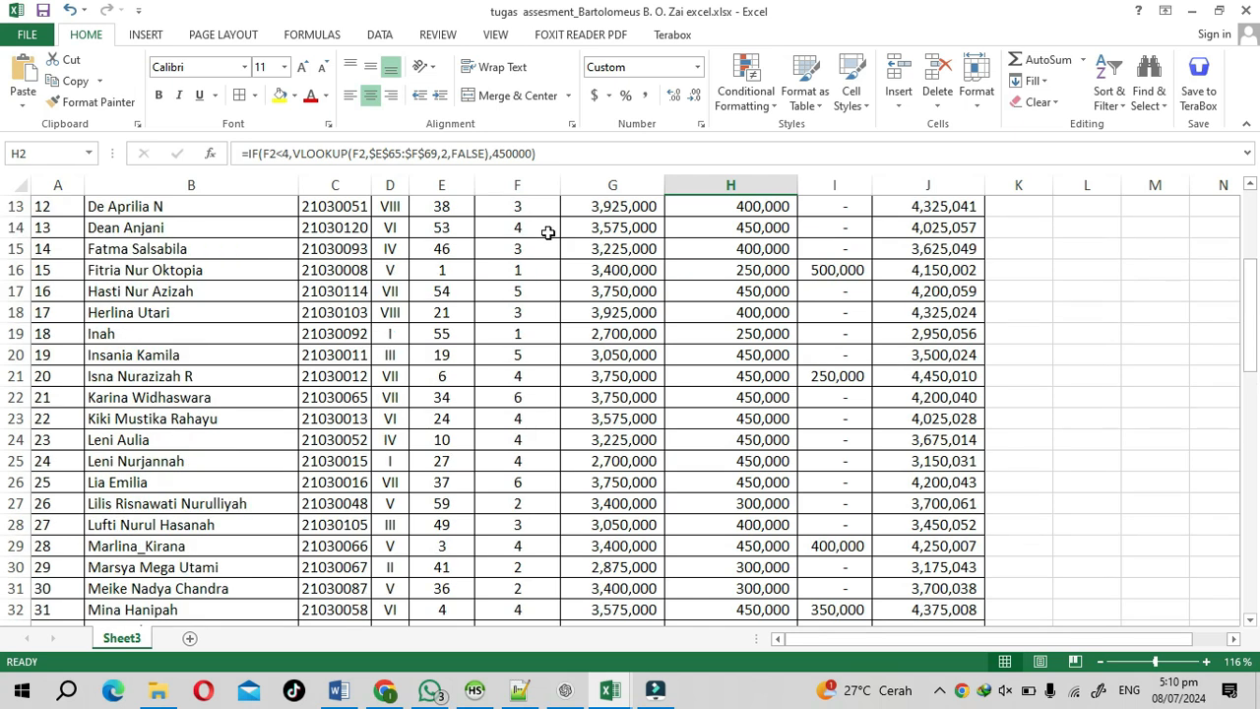
scroll(548, 232, "up", 4)
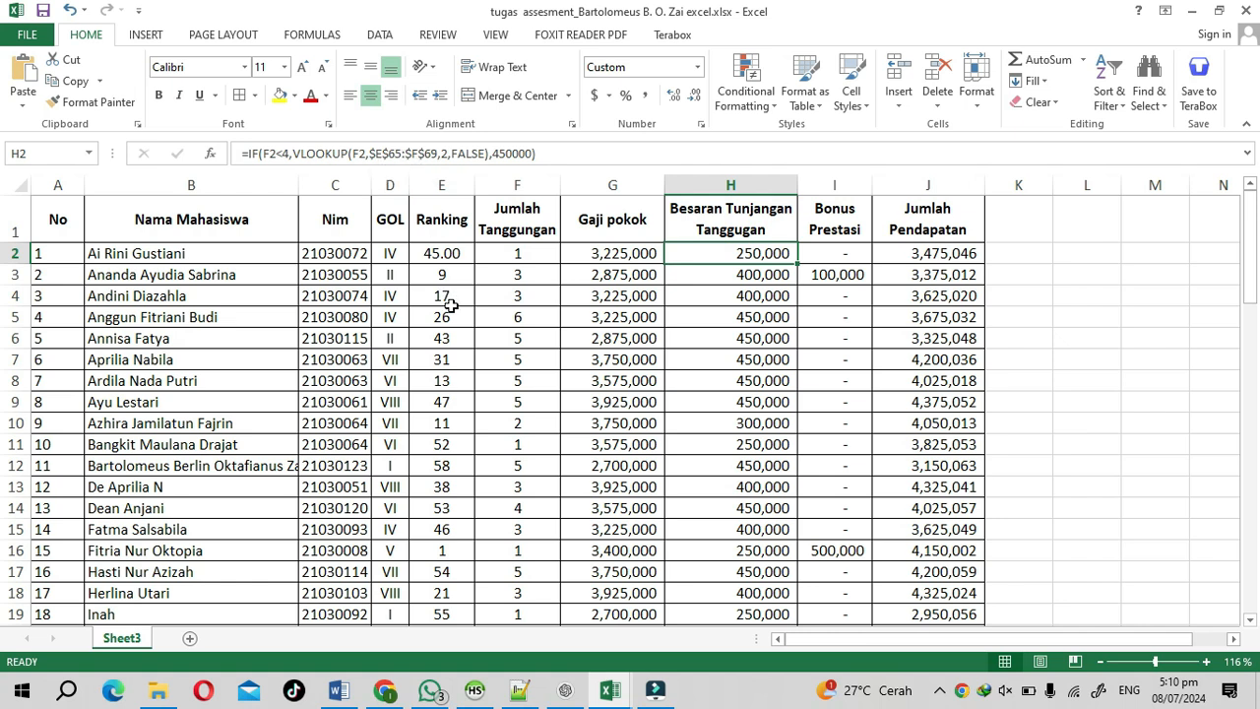
scroll(464, 329, "down", 15)
scroll(467, 329, "down", 4)
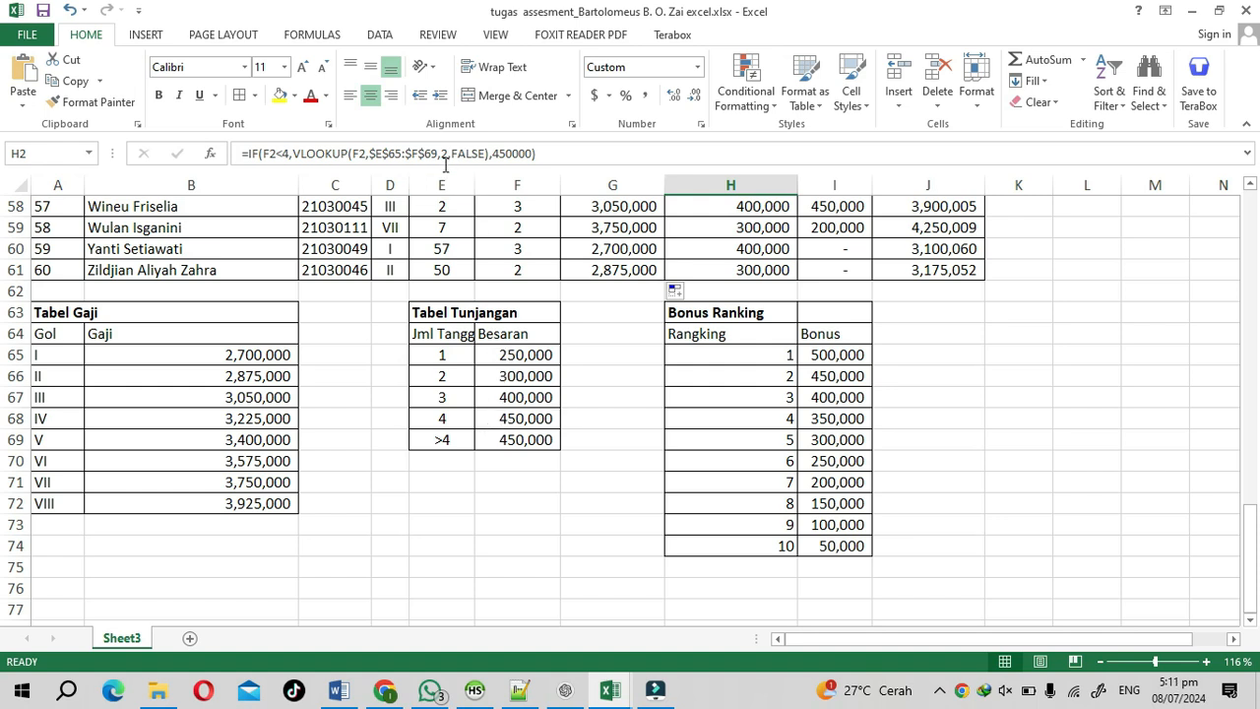
Fill the H2 formula down the whole Besaran Tunjangan Tanggugan column and review the filled rows
scroll(602, 371, "up", 10)
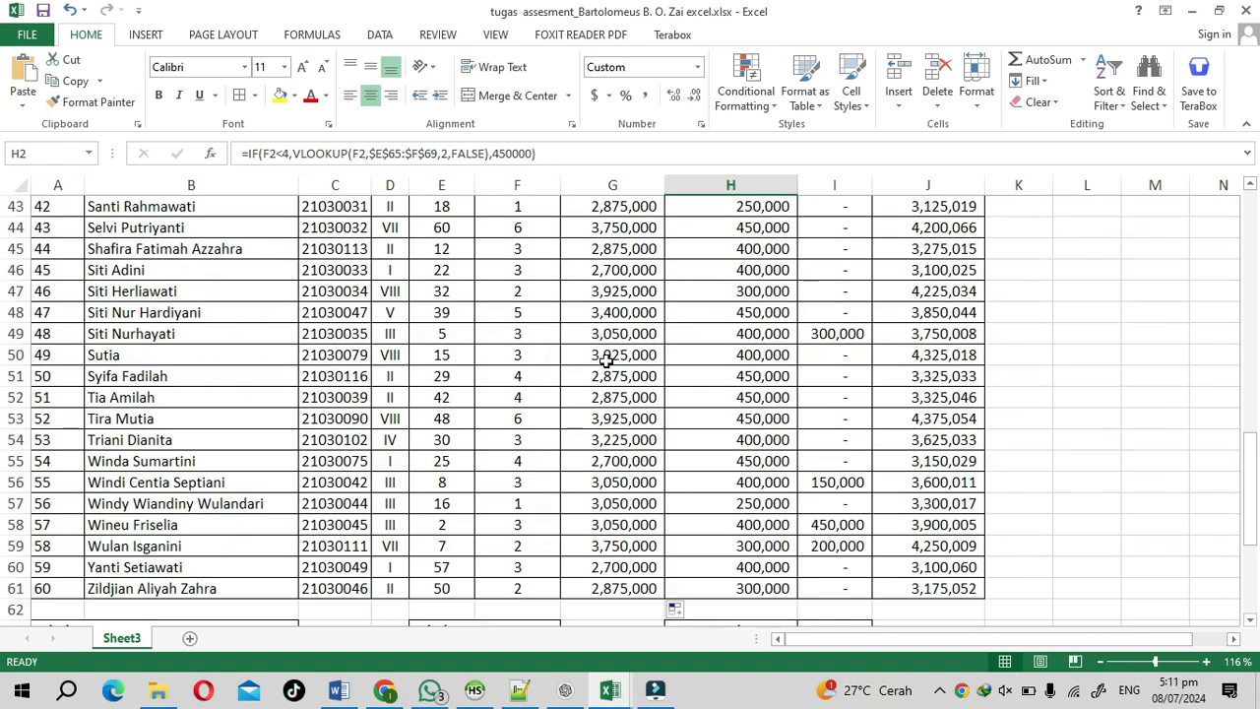
scroll(606, 359, "up", 9)
left_click(747, 317)
left_click(743, 251)
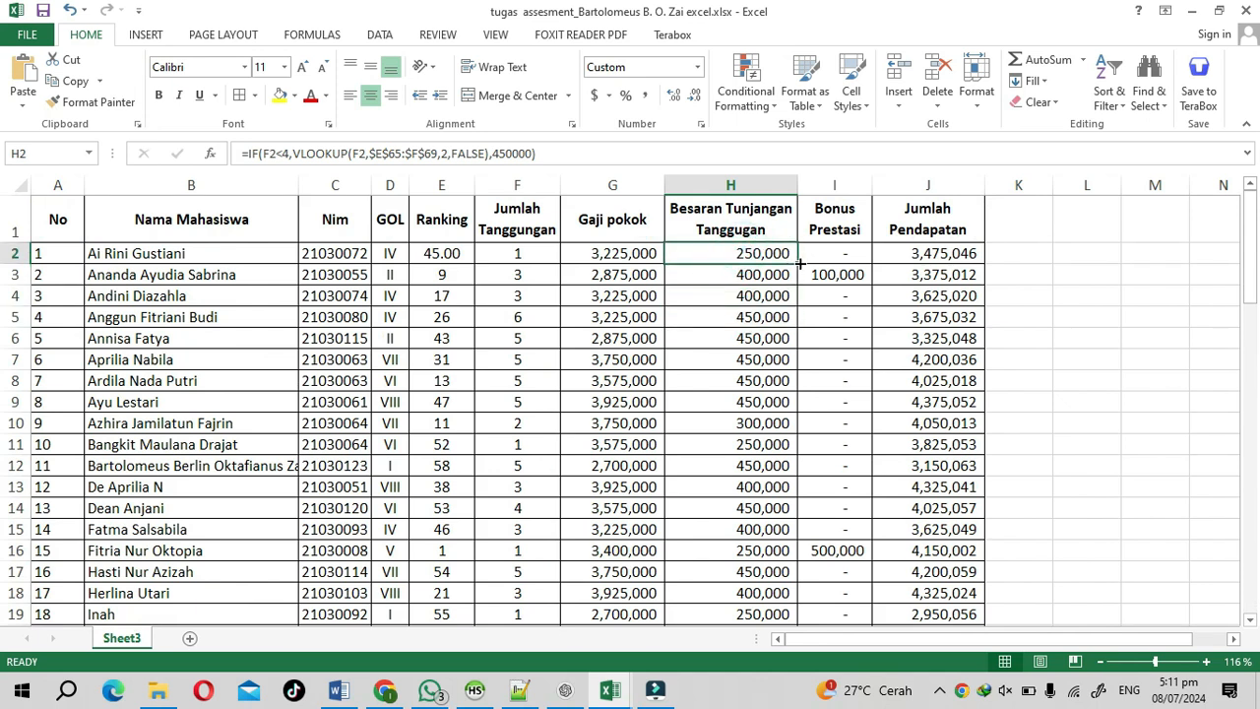
double_click(798, 264)
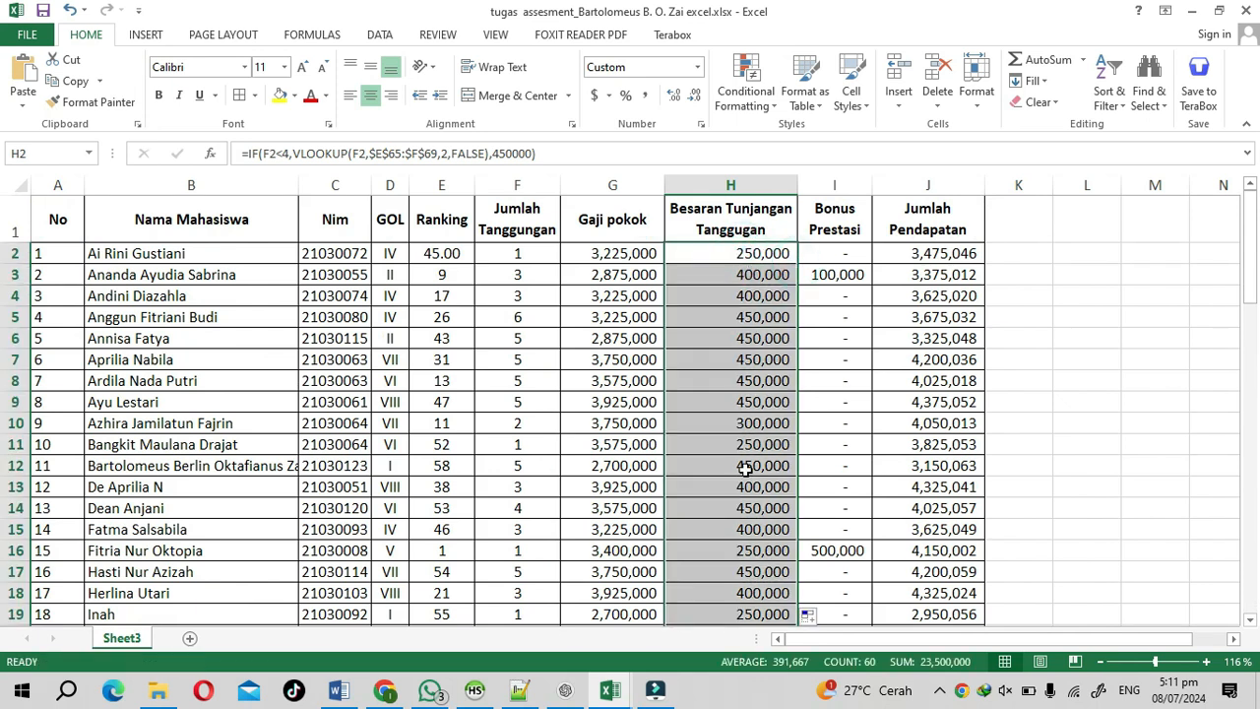
scroll(748, 409, "down", 5)
scroll(750, 406, "up", 5)
Examine the Bonus Prestasi formula in I2 and the Bonus Ranking table it looks up
left_click(830, 254)
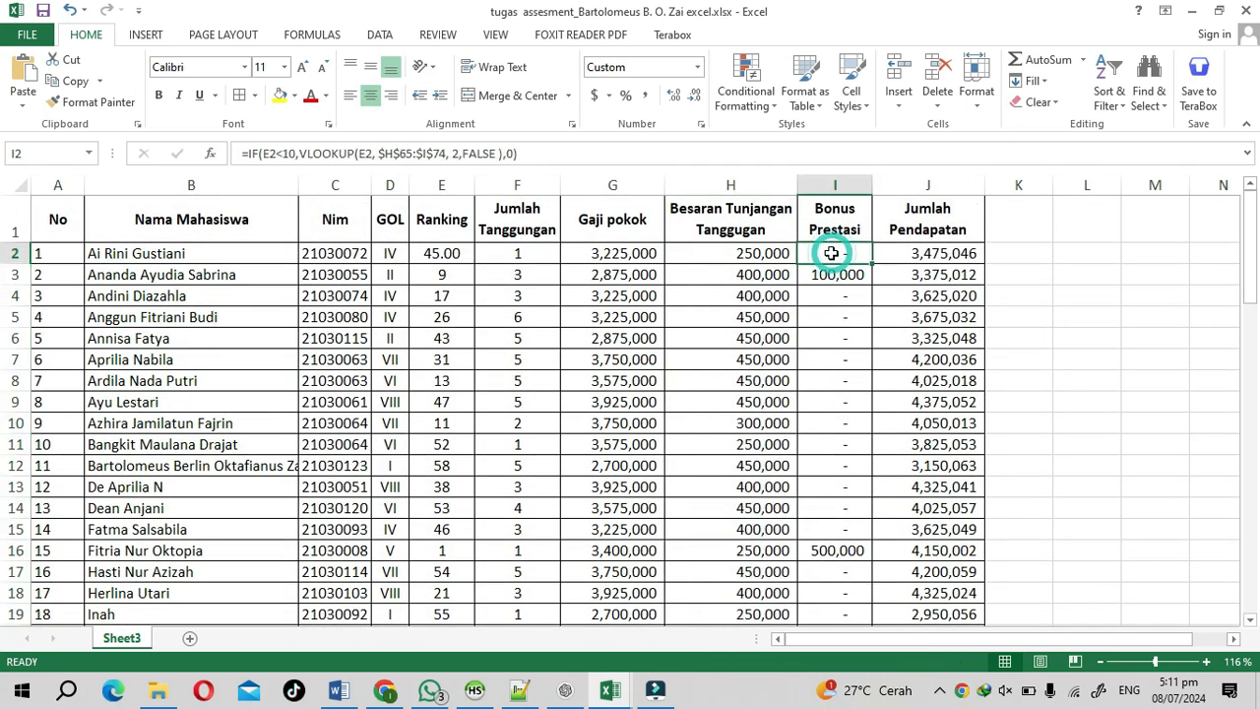
left_click(765, 256)
left_click(832, 253)
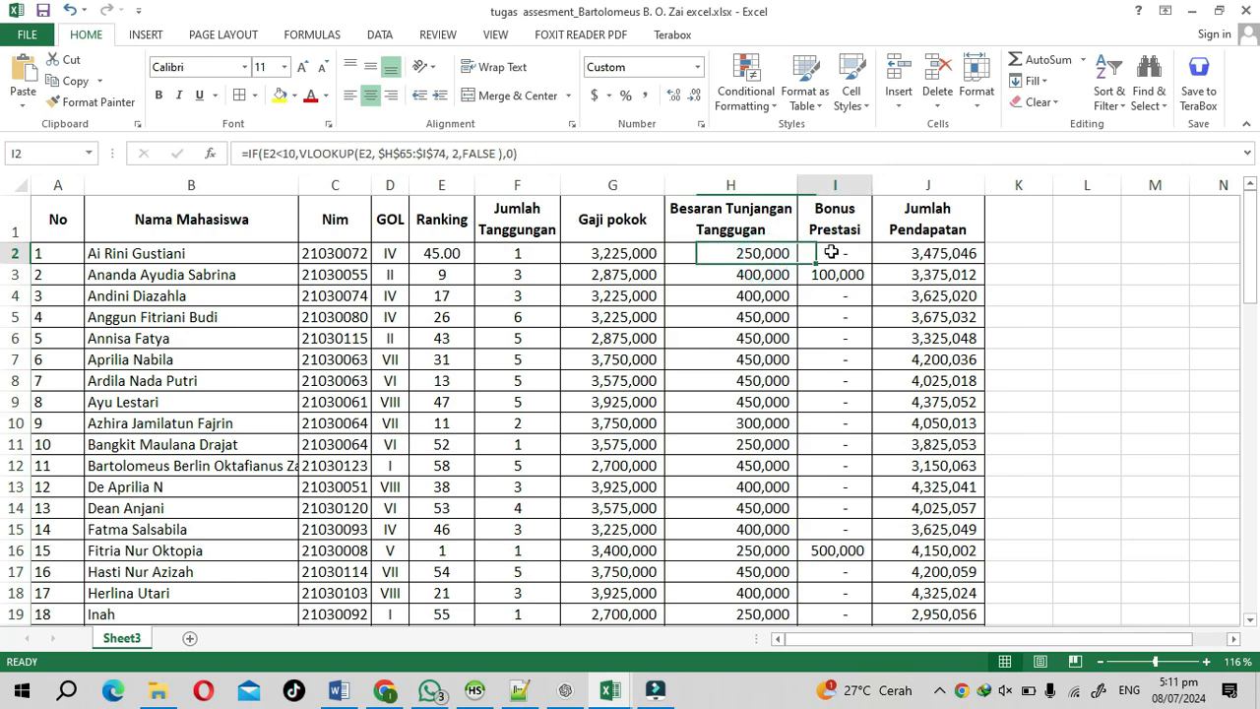
left_click(753, 256)
left_click(832, 252)
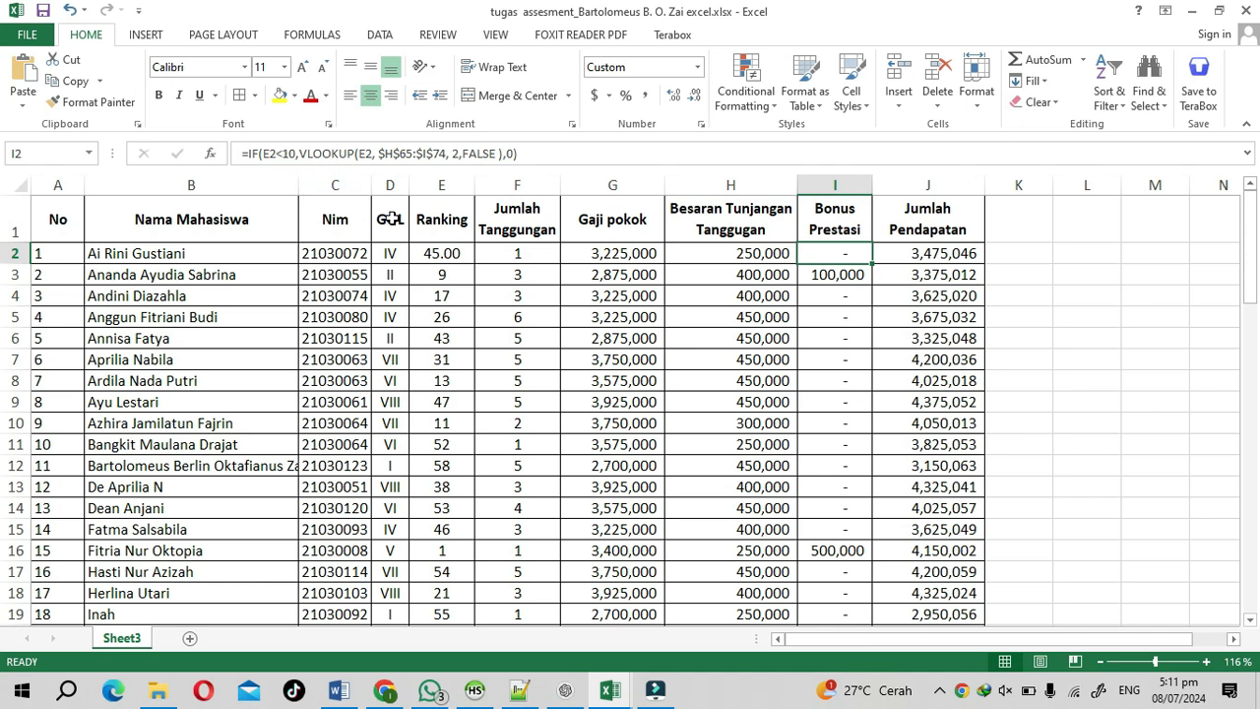
scroll(793, 380, "down", 17)
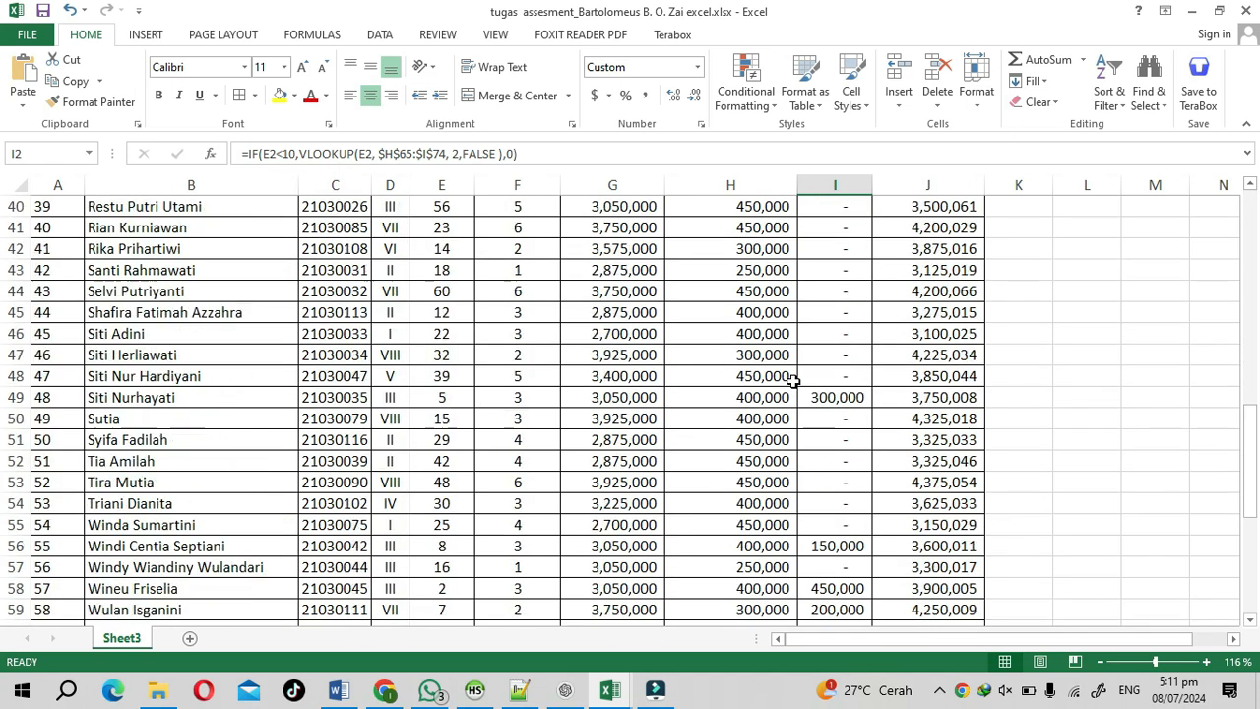
scroll(793, 380, "down", 3)
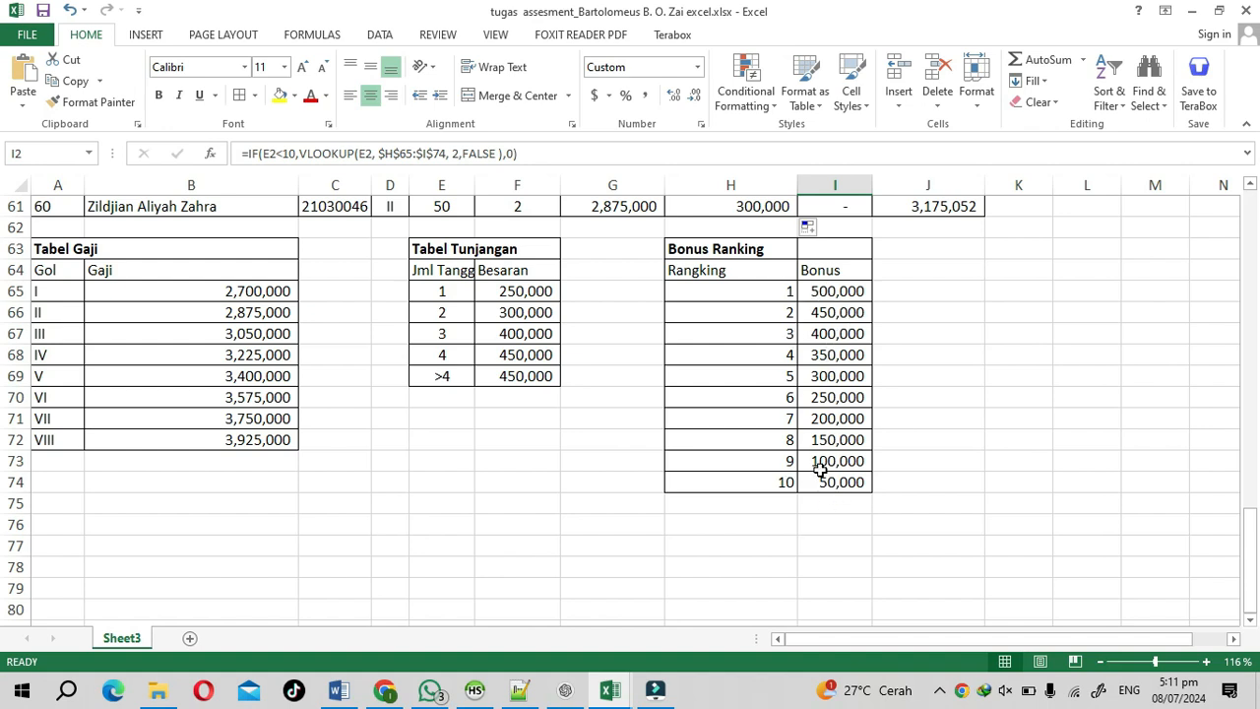
Try 11 as the ranking limit in the IF condition of I2 and restore the limit to 10
scroll(834, 440, "up", 12)
scroll(834, 440, "up", 8)
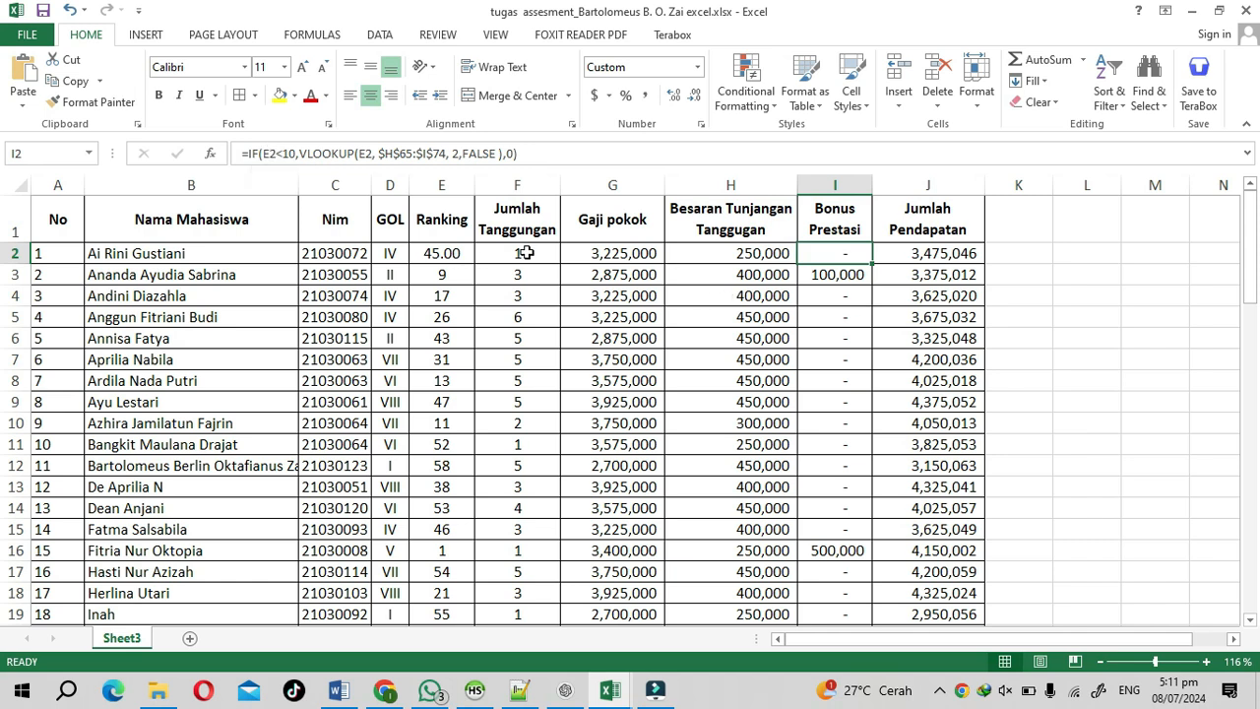
double_click(286, 153)
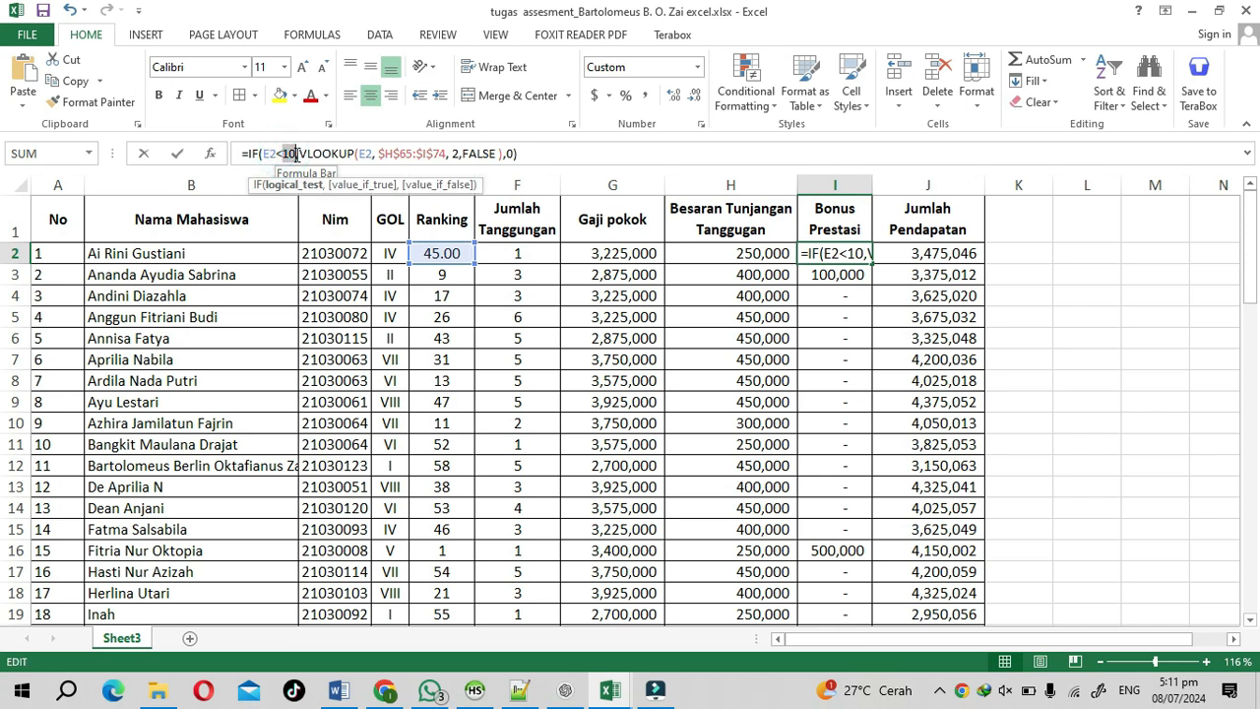
type("11")
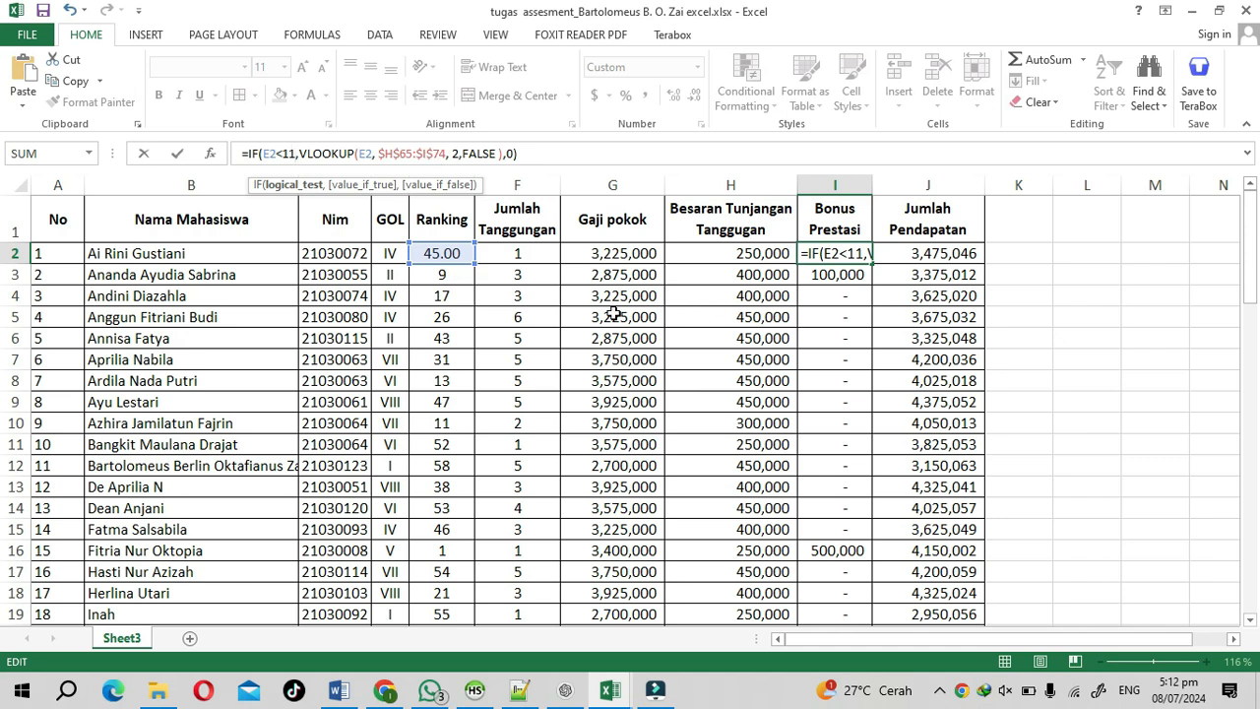
key("BackSpace")
type("0")
key("ctrl+Return")
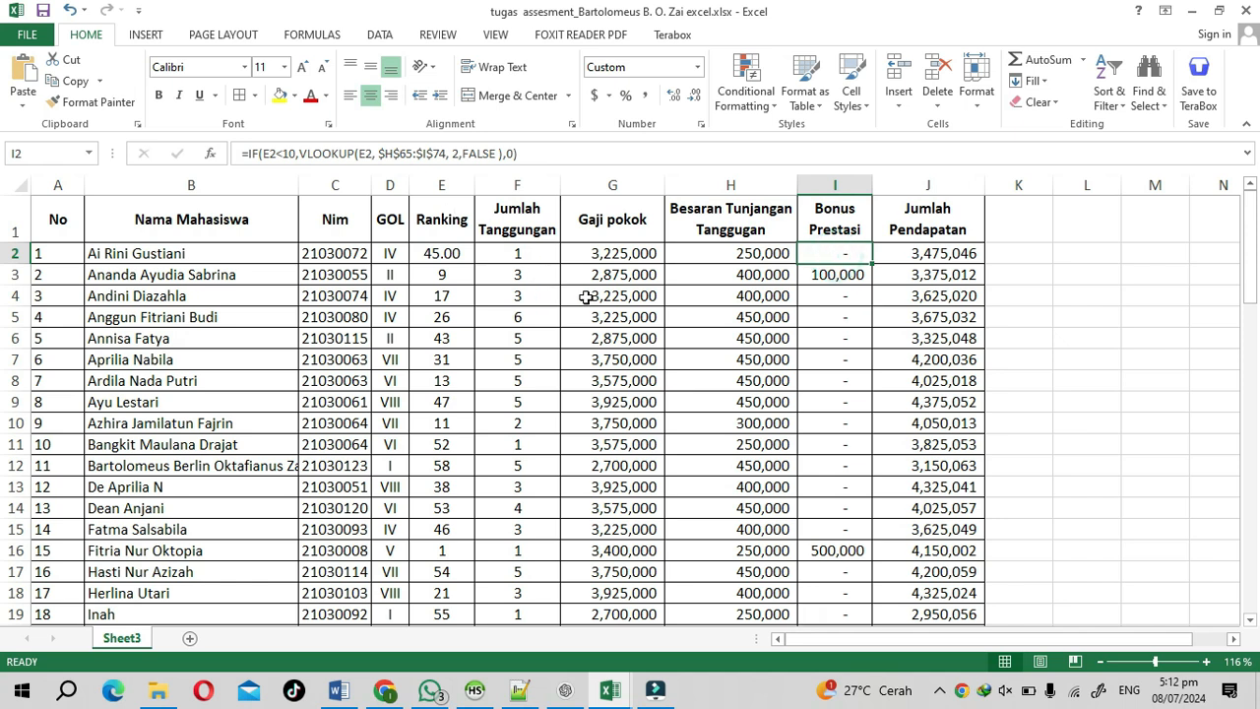
Fill the I2 bonus formula down the whole Bonus Prestasi column
scroll(586, 297, "down", 5)
scroll(586, 298, "down", 13)
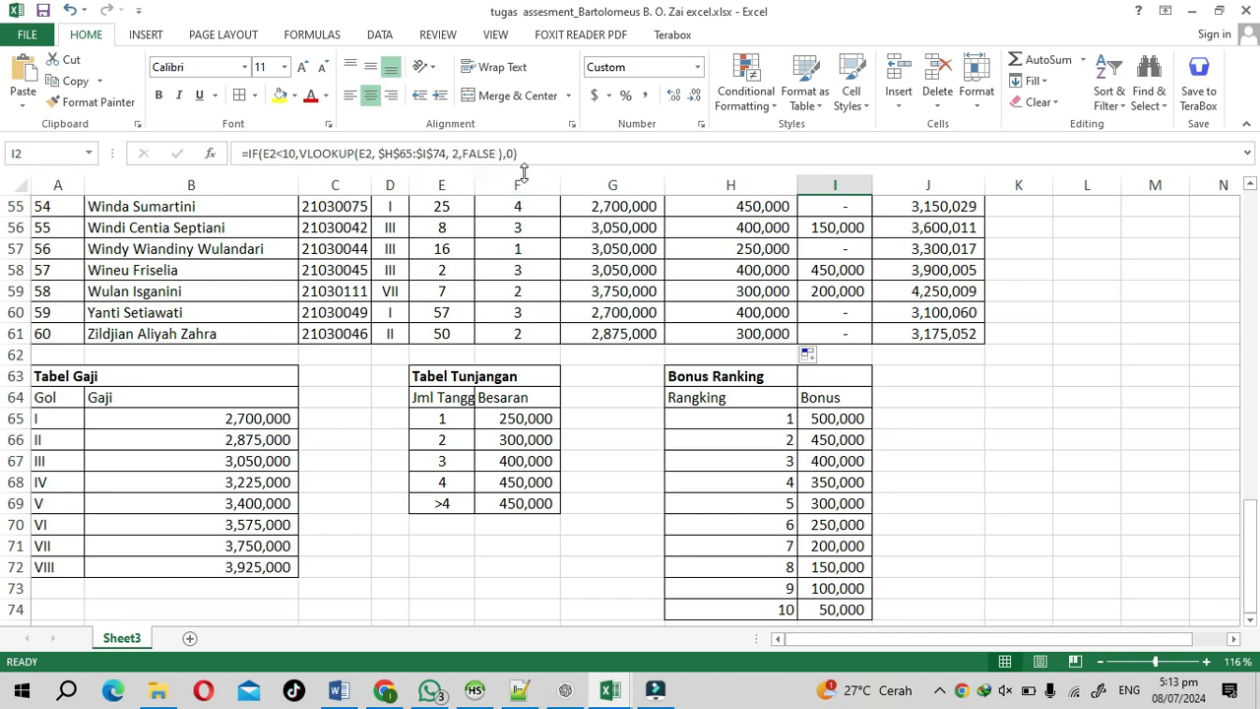
scroll(842, 286, "up", 17)
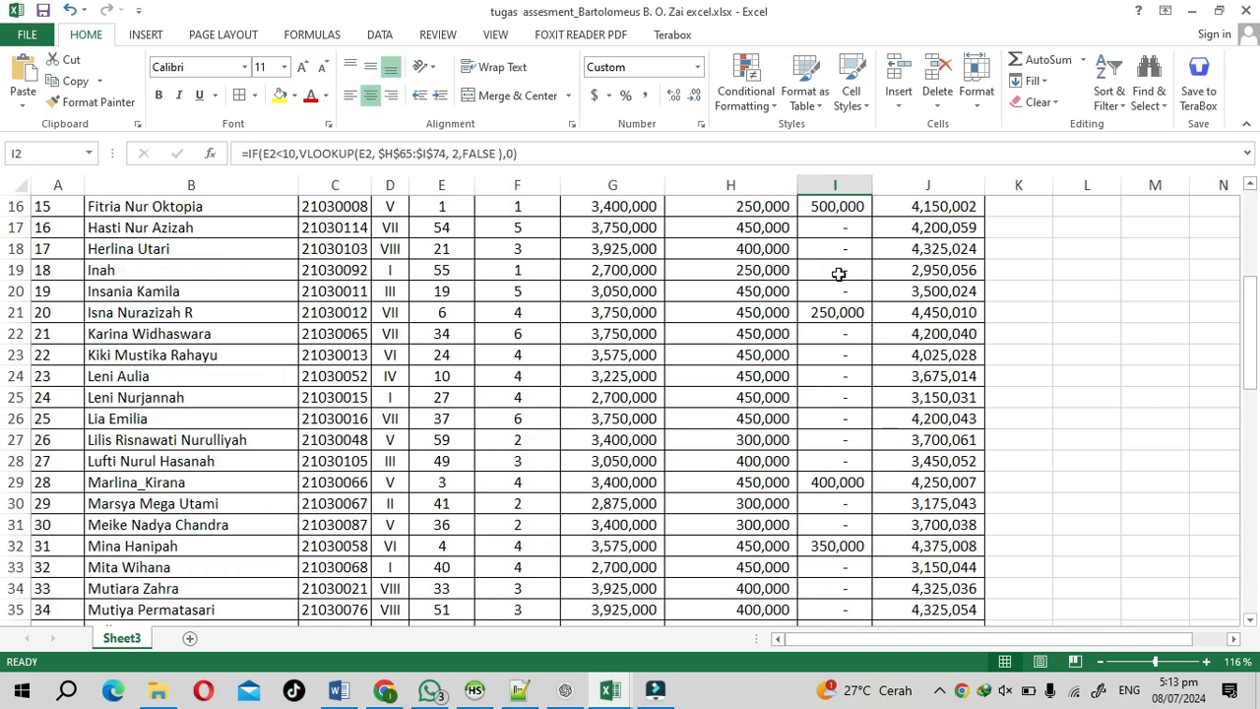
scroll(838, 275, "up", 1)
left_click(830, 292)
left_click(843, 253)
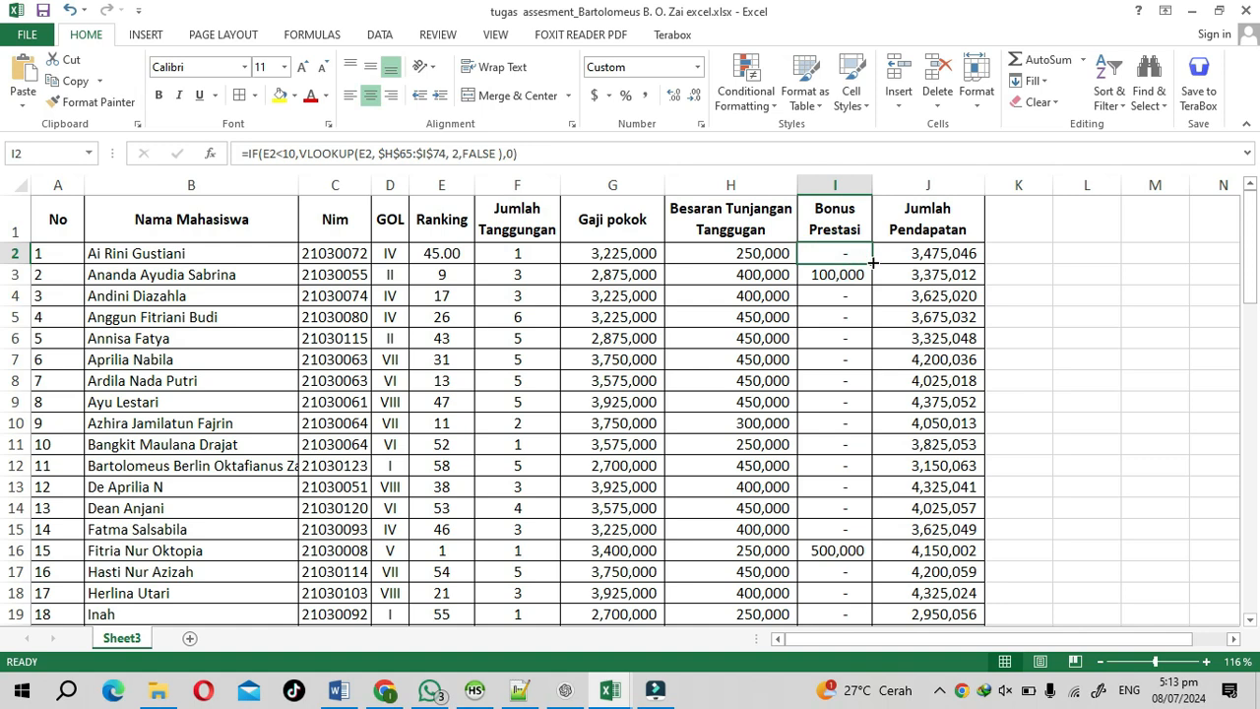
double_click(872, 263)
Compare the filled Bonus Prestasi values with the Ranking column and the Bonus Ranking table
scroll(838, 450, "down", 9)
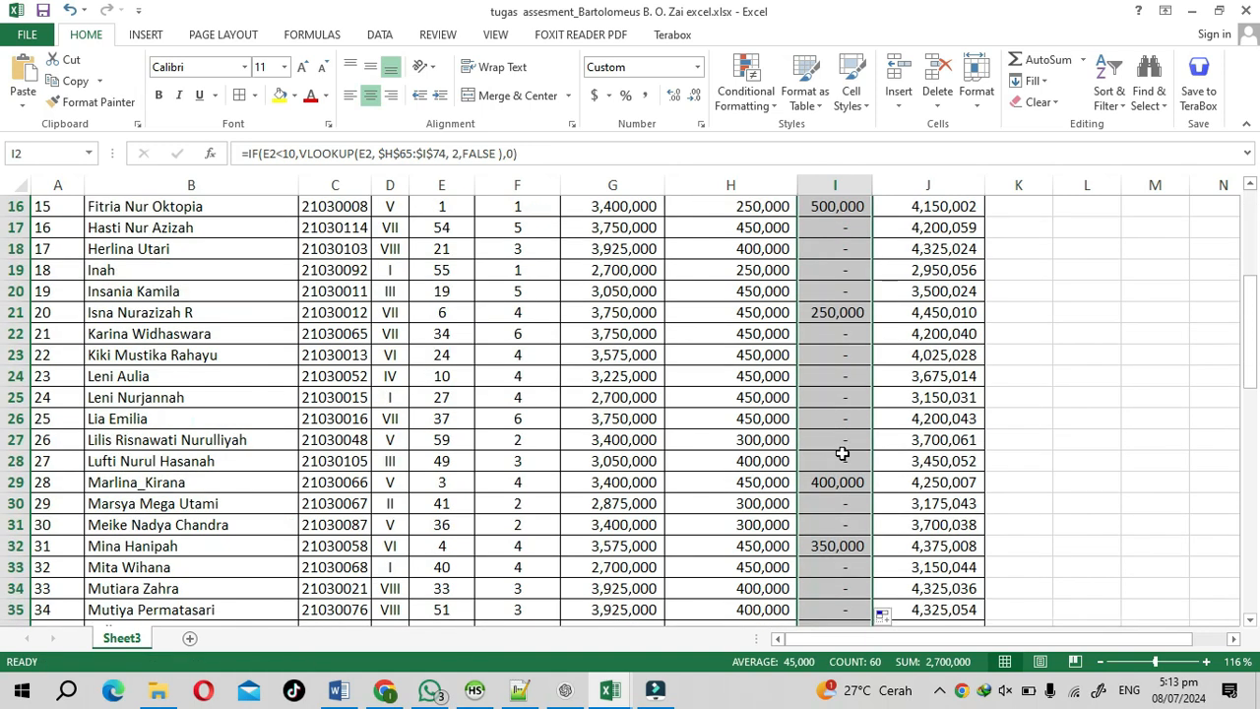
scroll(842, 453, "down", 7)
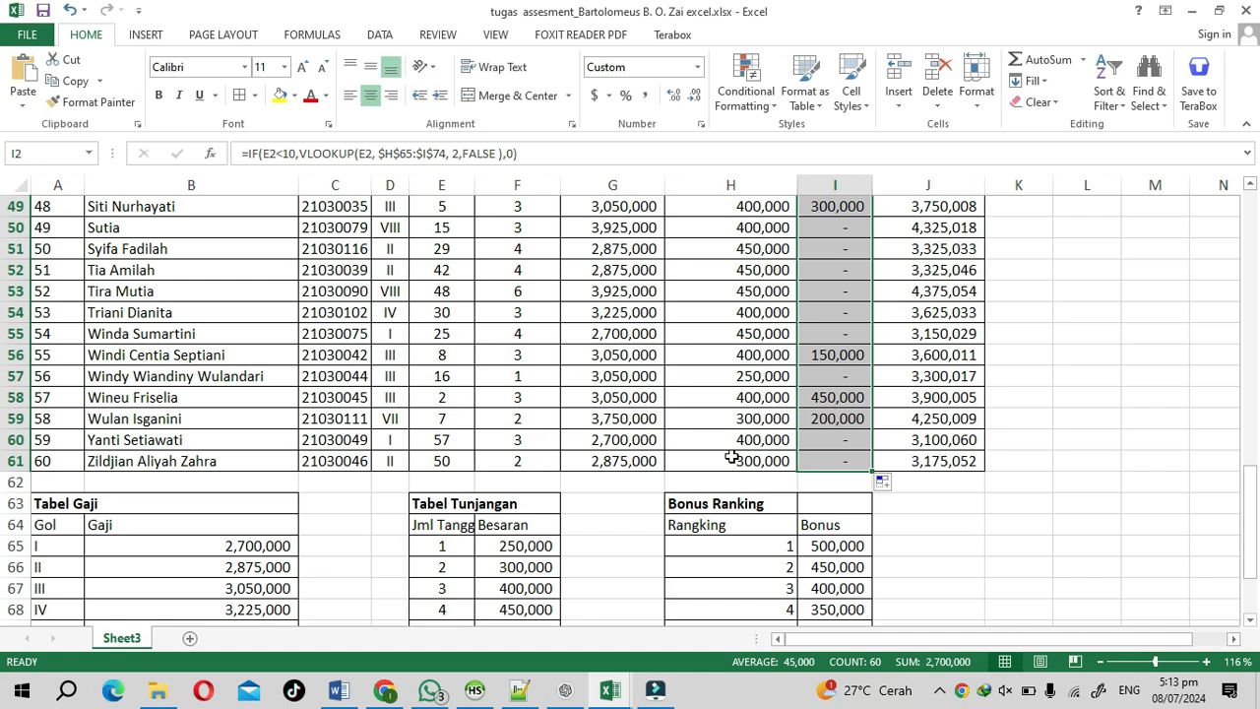
scroll(834, 571, "down", 3)
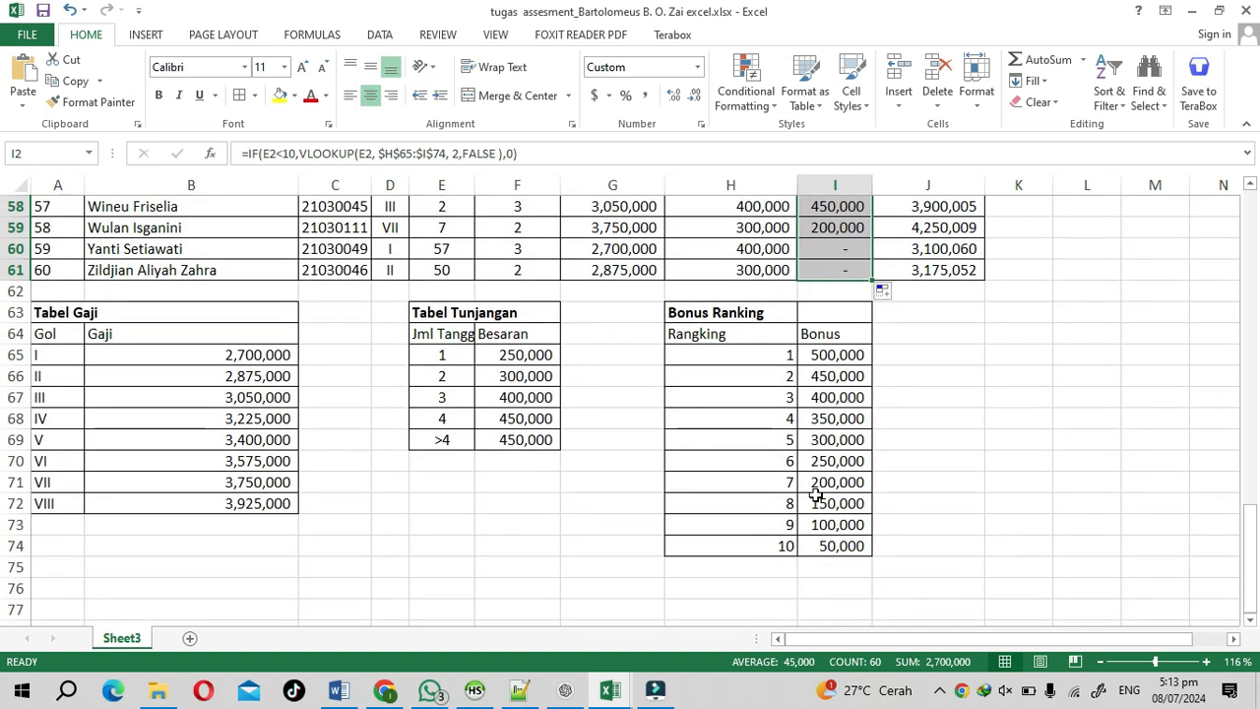
scroll(825, 448, "up", 3)
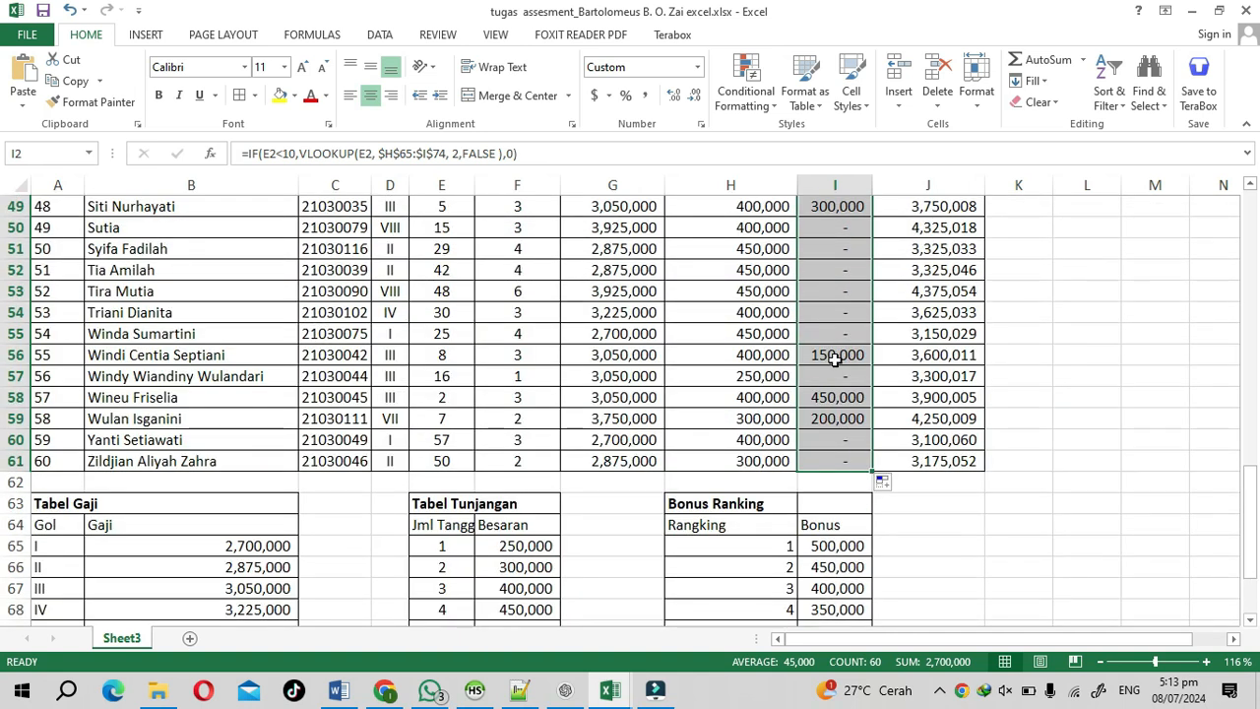
scroll(844, 579, "down", 2)
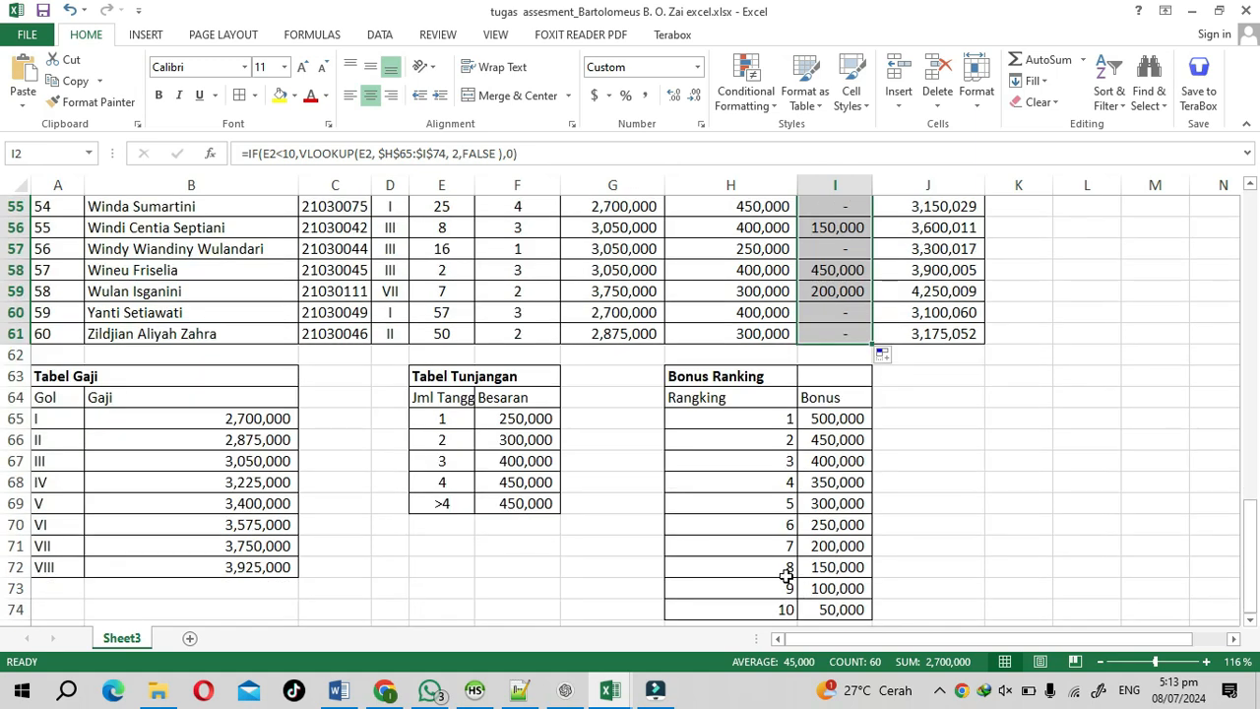
scroll(830, 575, "up", 10)
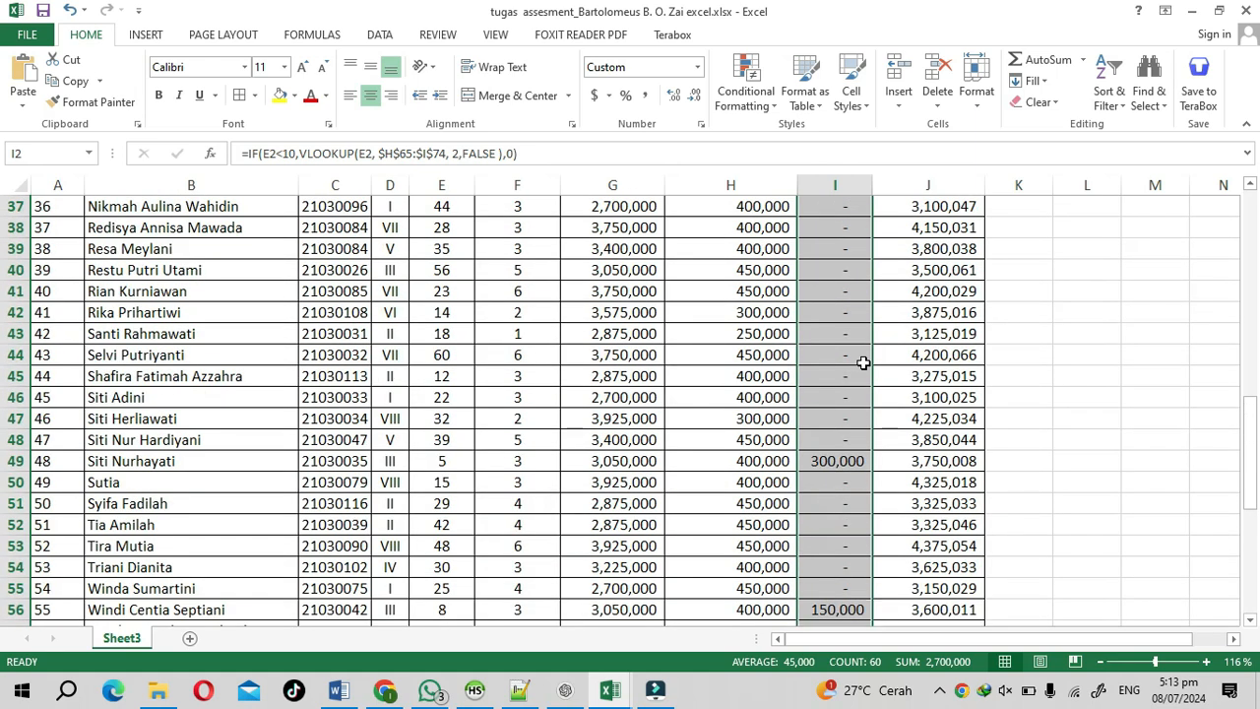
scroll(863, 362, "up", 4)
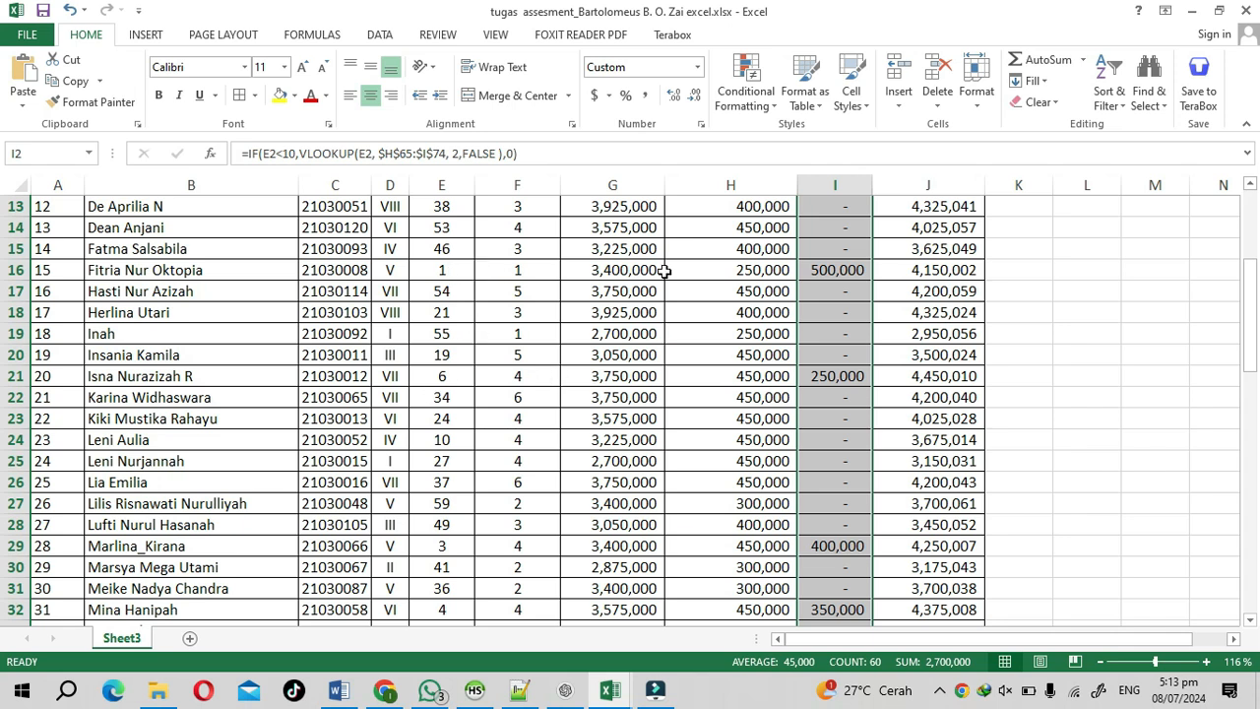
scroll(829, 277, "up", 4)
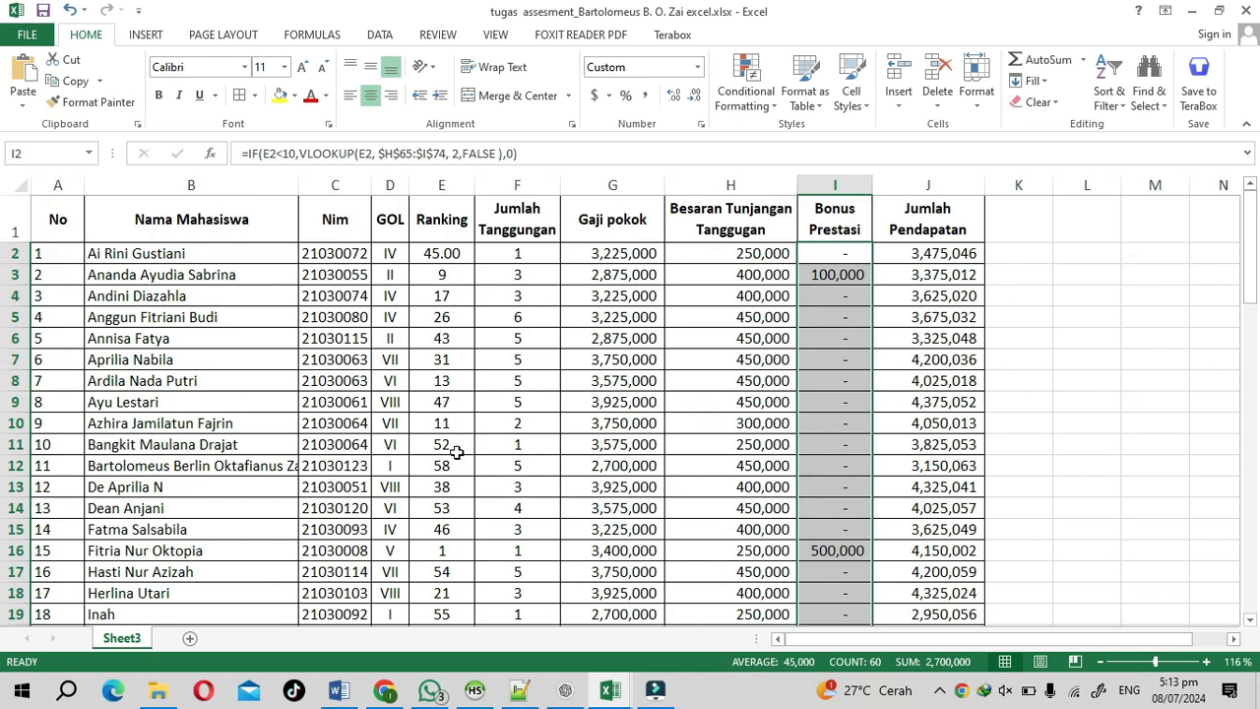
scroll(448, 447, "down", 8)
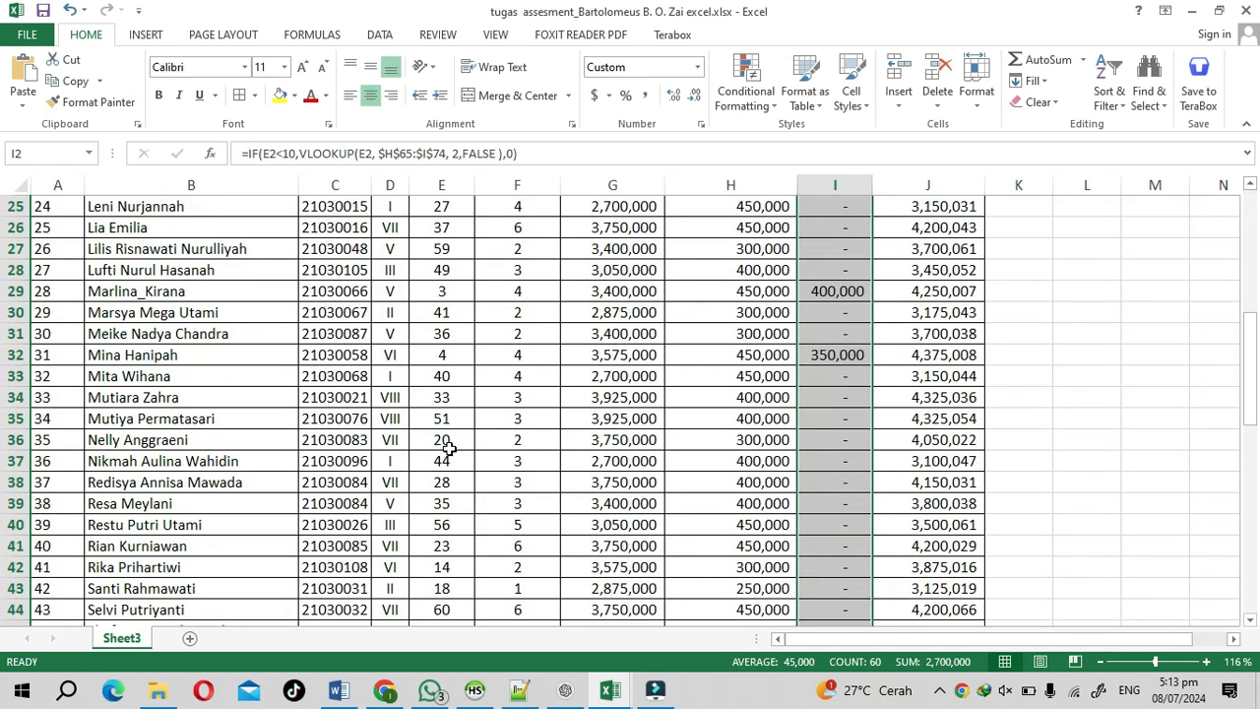
scroll(448, 447, "up", 8)
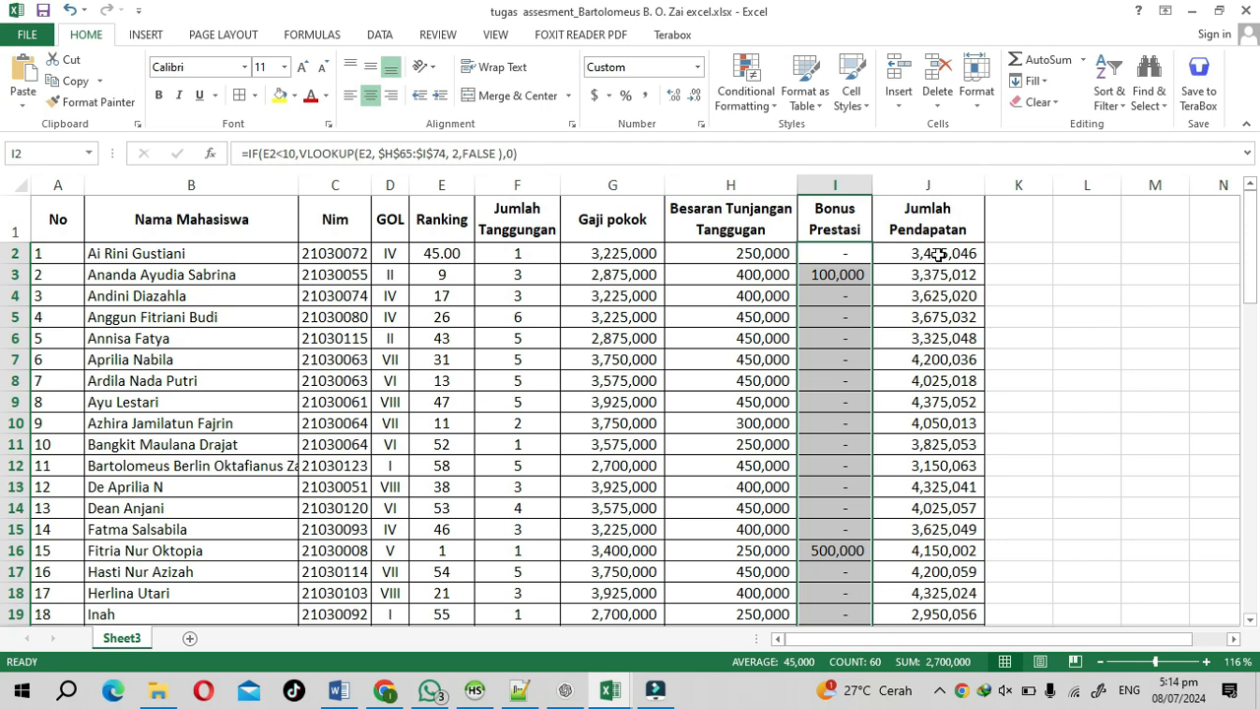
Change the Jumlah Pendapatan formula in J2 to =SUM(G2:I2) and fill it down the whole column
left_click(941, 254)
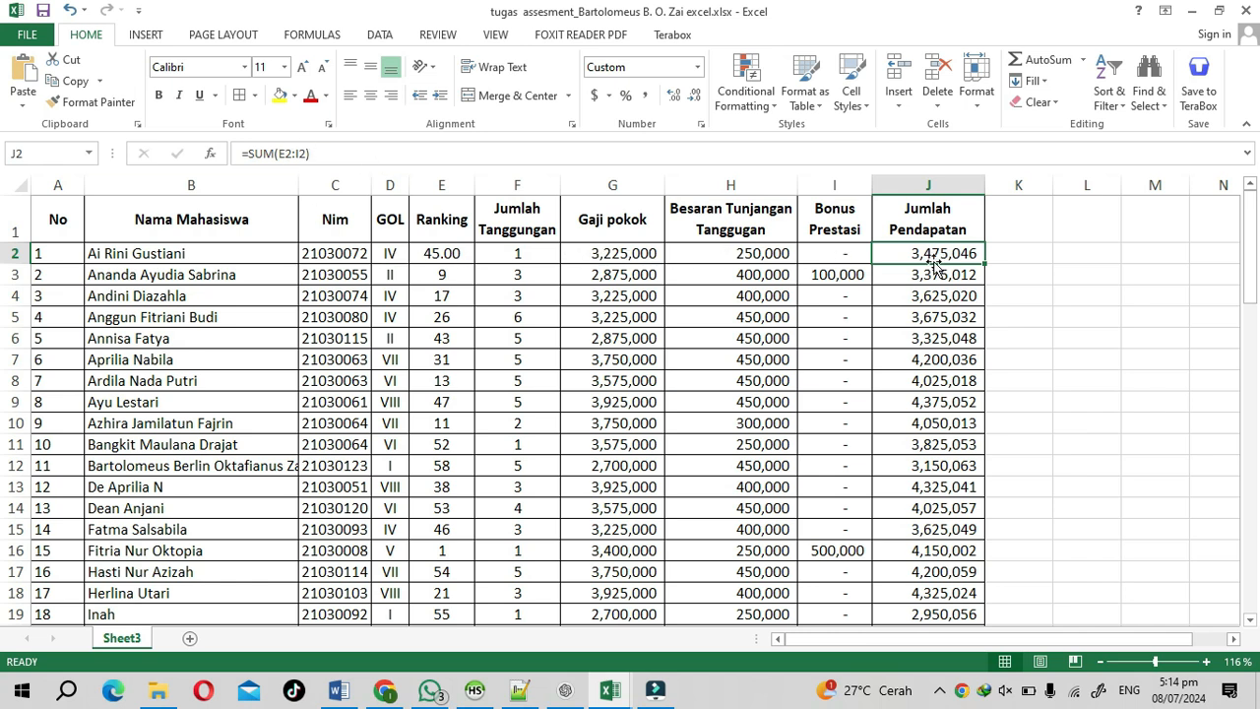
double_click(926, 256)
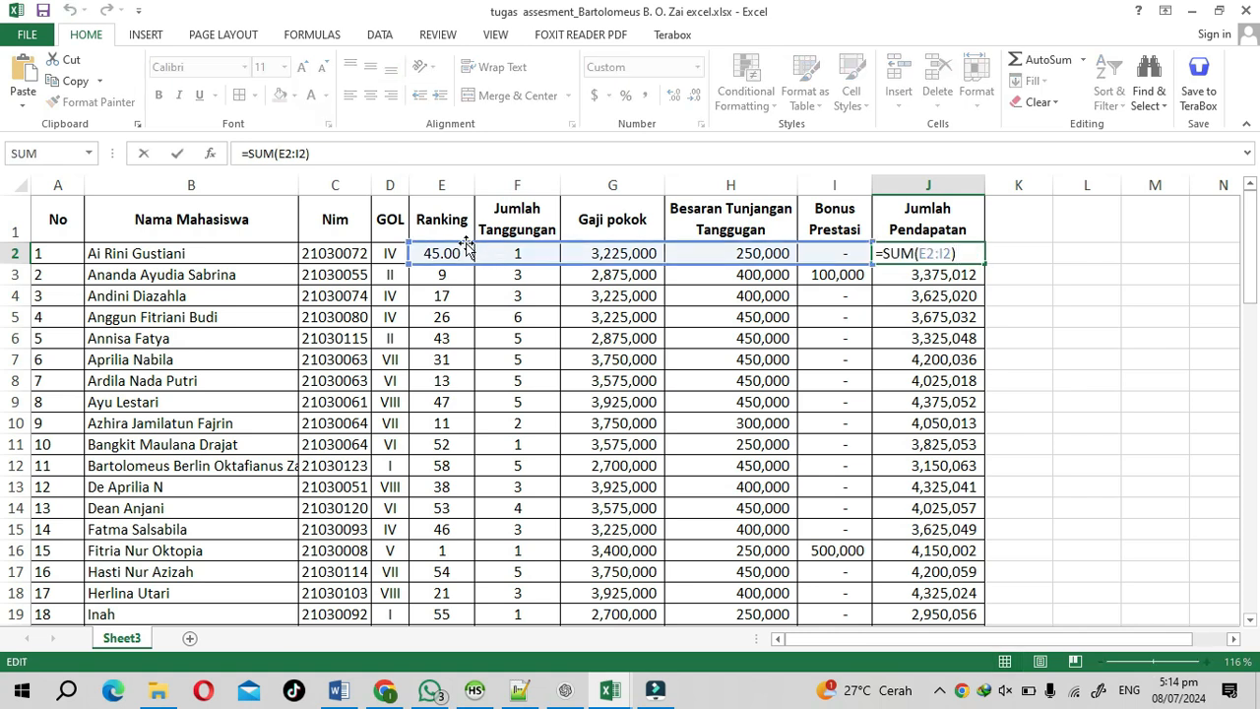
key("Return")
left_click(943, 254)
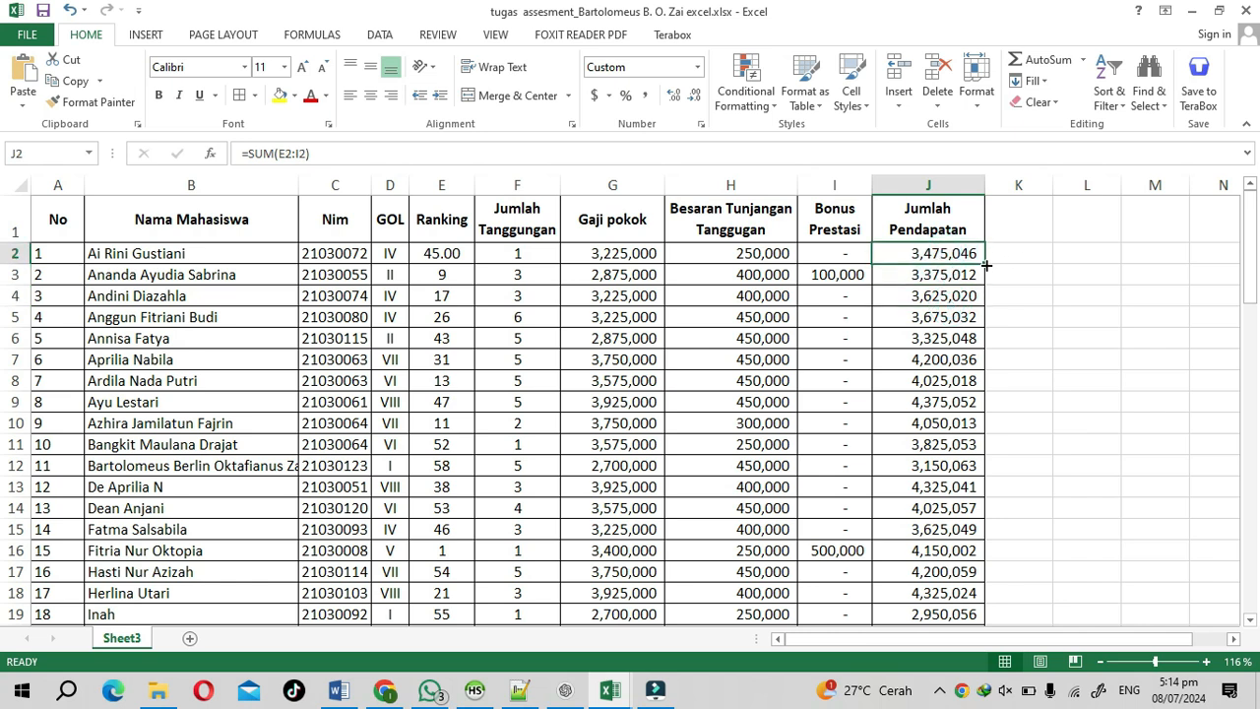
left_click(952, 254)
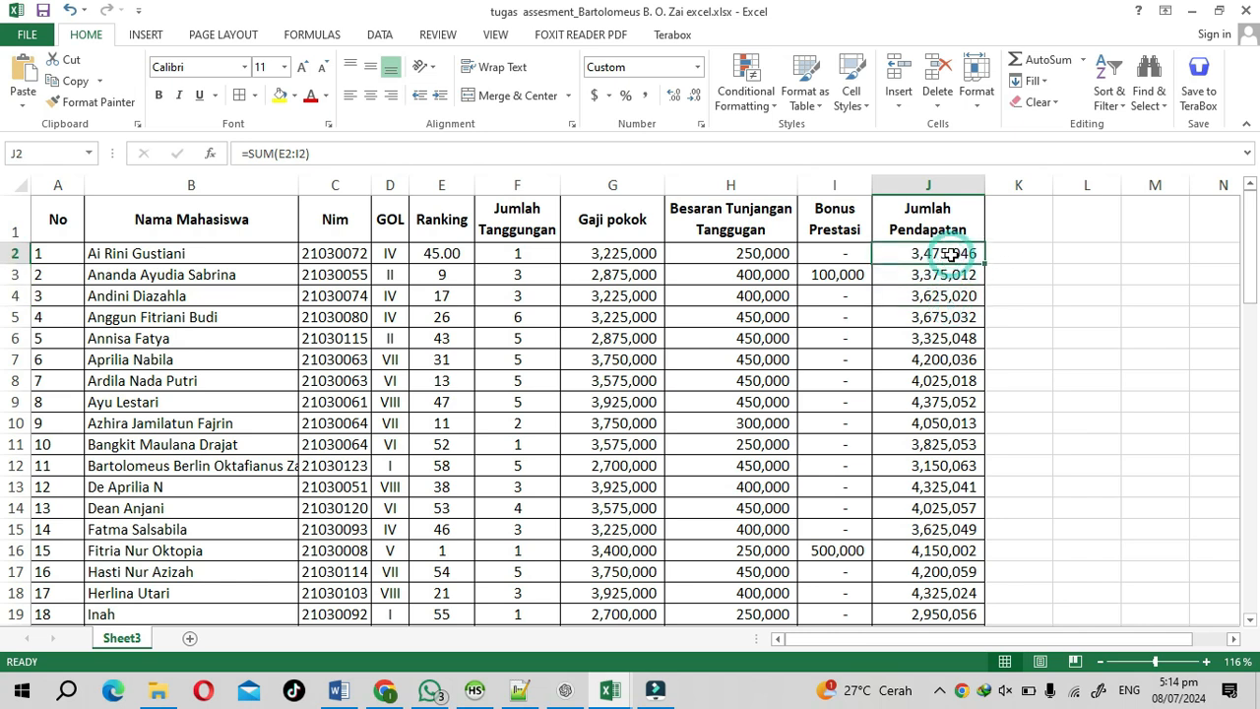
double_click(951, 254)
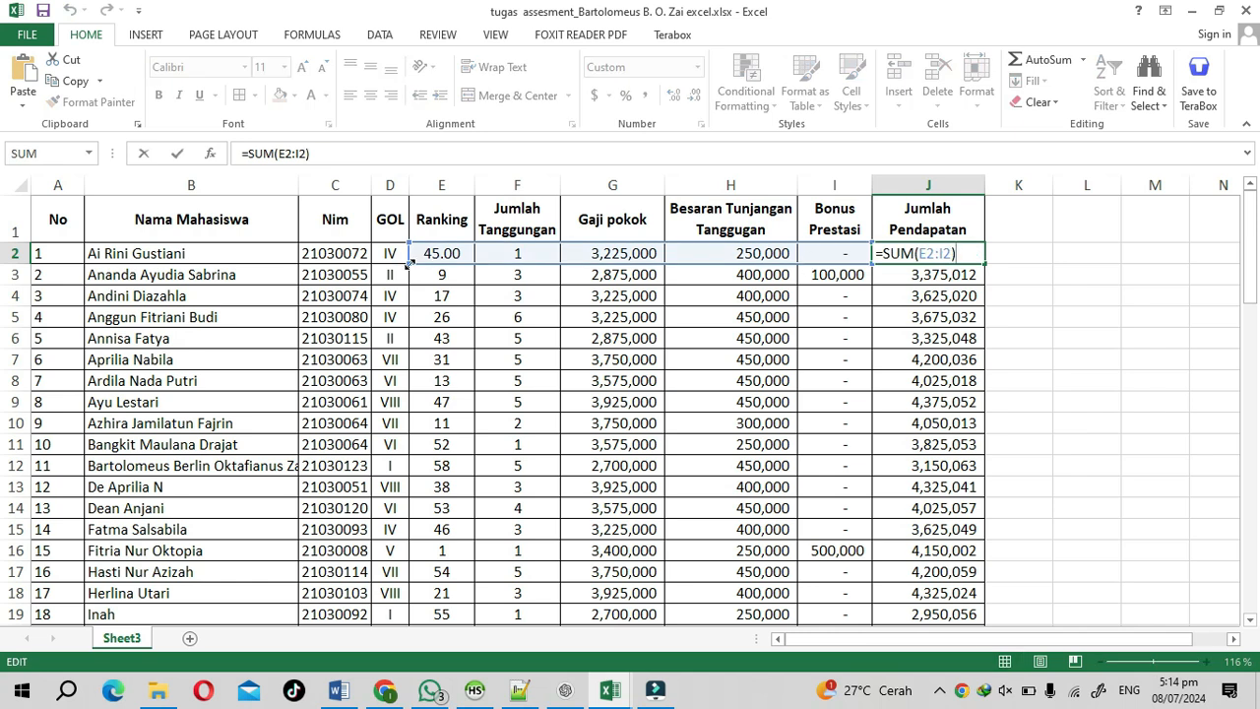
left_click_drag(418, 263, 553, 263)
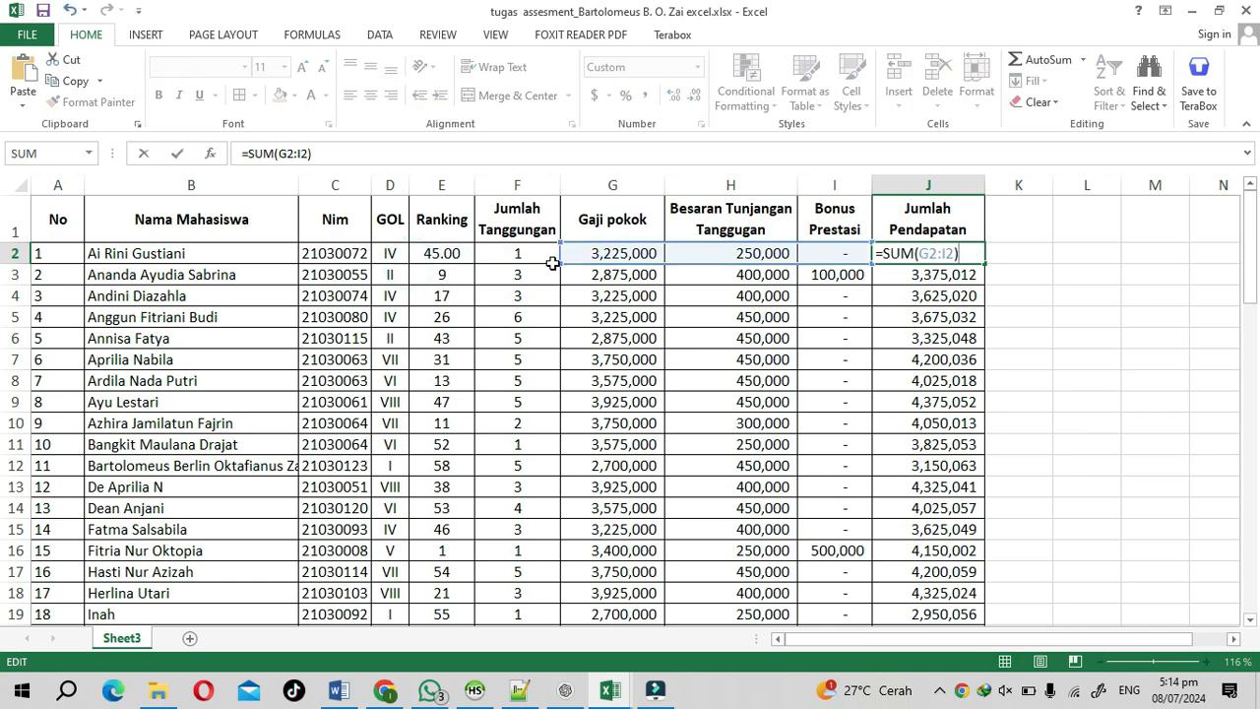
key("Return")
left_click(946, 254)
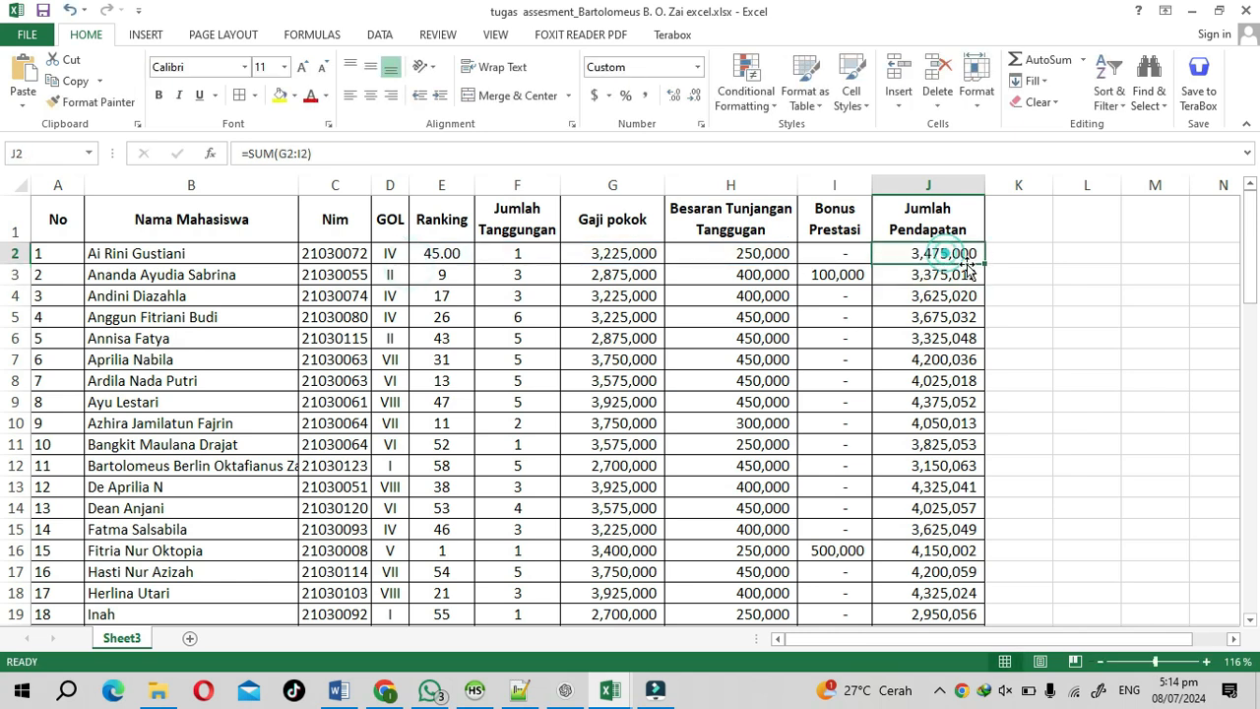
double_click(984, 264)
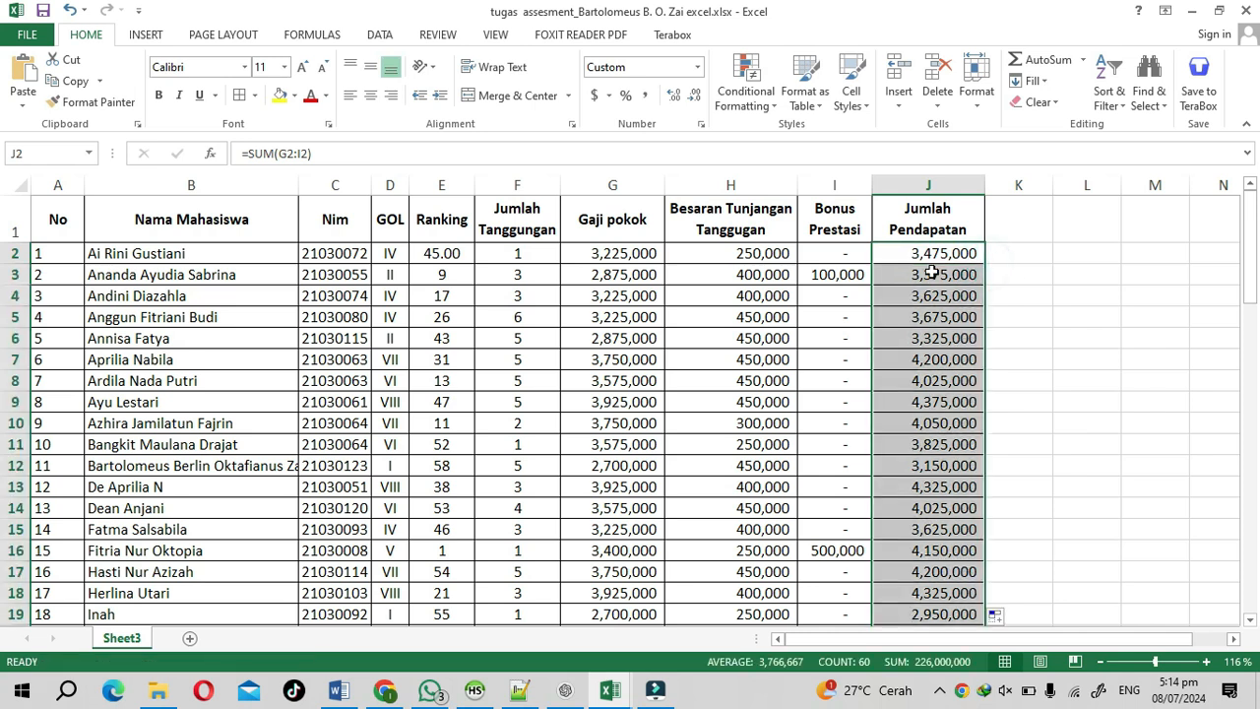
Spot-check the SUM formulas in several rows of the Jumlah Pendapatan column
left_click(922, 401)
left_click(927, 253)
left_click(928, 359)
left_click(928, 444)
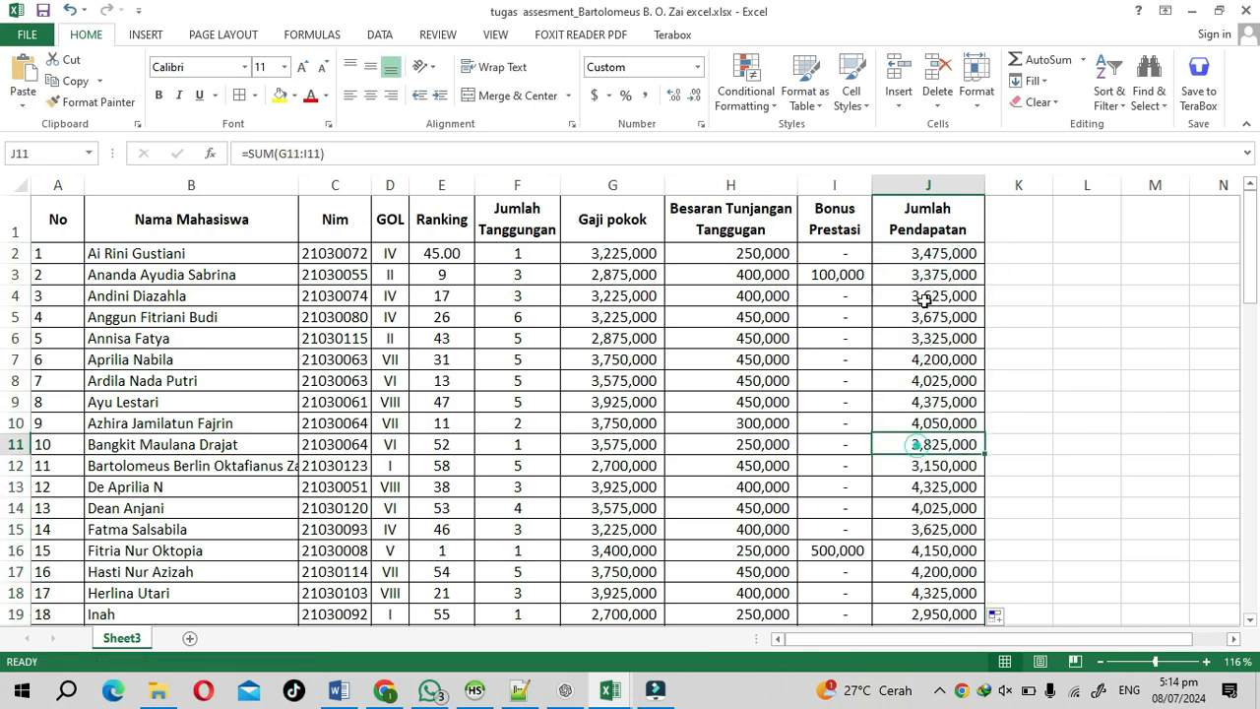
left_click(931, 254)
left_click(921, 317)
left_click(929, 253)
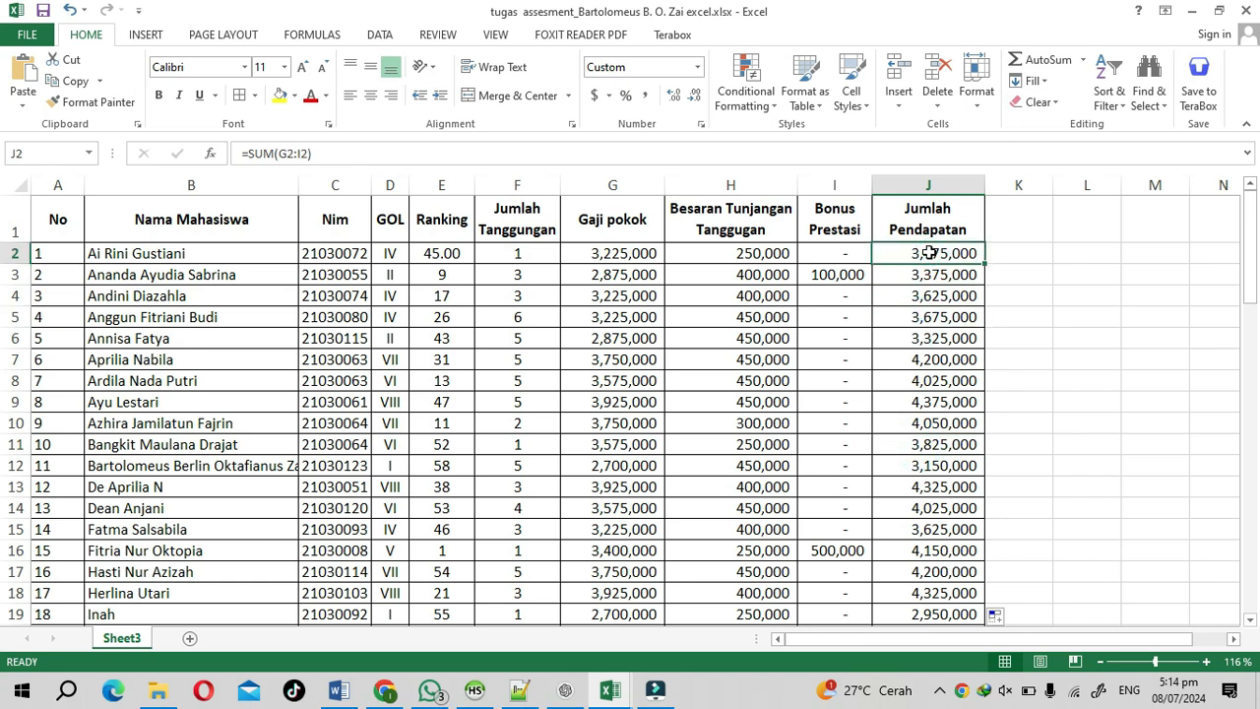
left_click(917, 377)
left_click(938, 253)
Sort the table A to Z based on the header cells B1:J1, expanding the selection to the adjacent data
left_click_drag(51, 220, 660, 235)
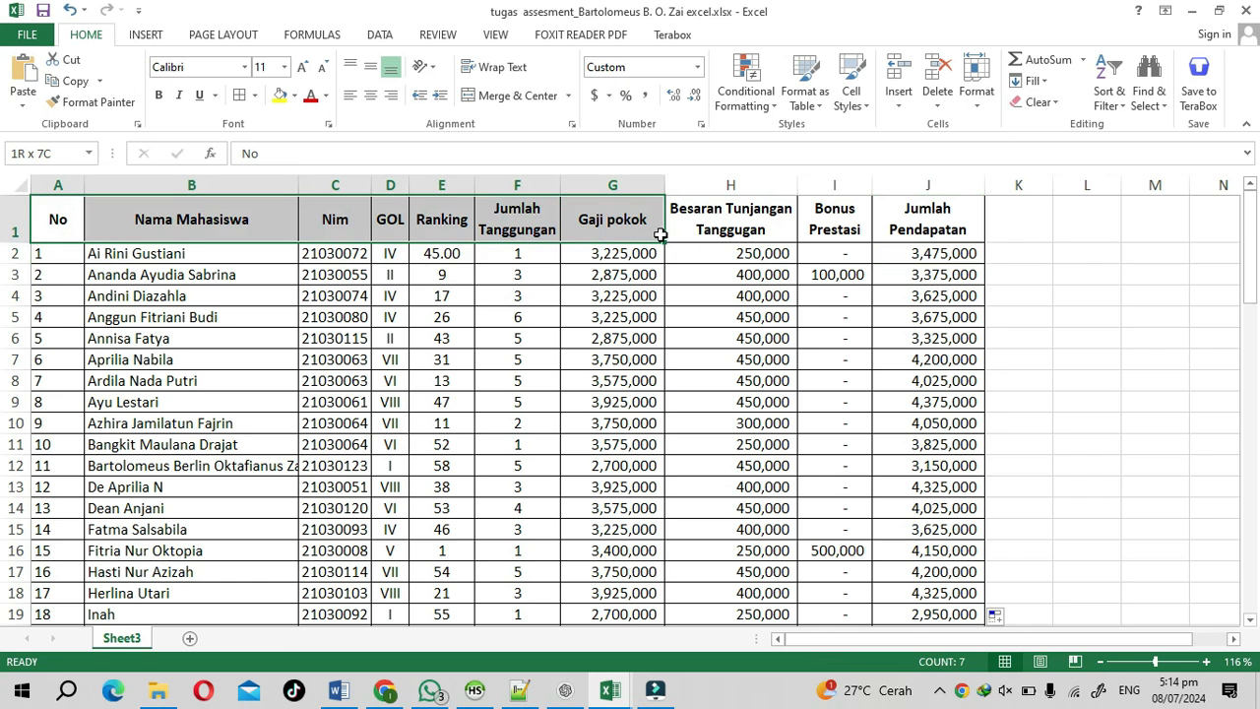
left_click(607, 338)
left_click_drag(136, 229, 880, 245)
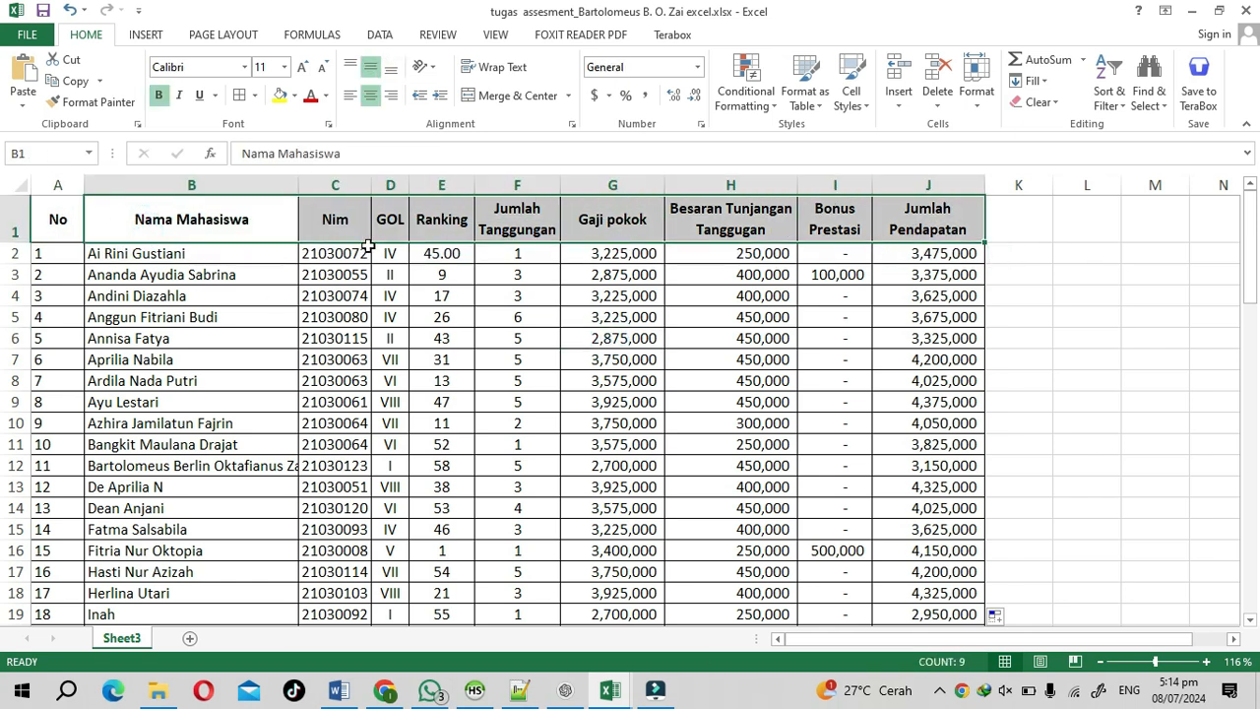
left_click(58, 227)
left_click(92, 229)
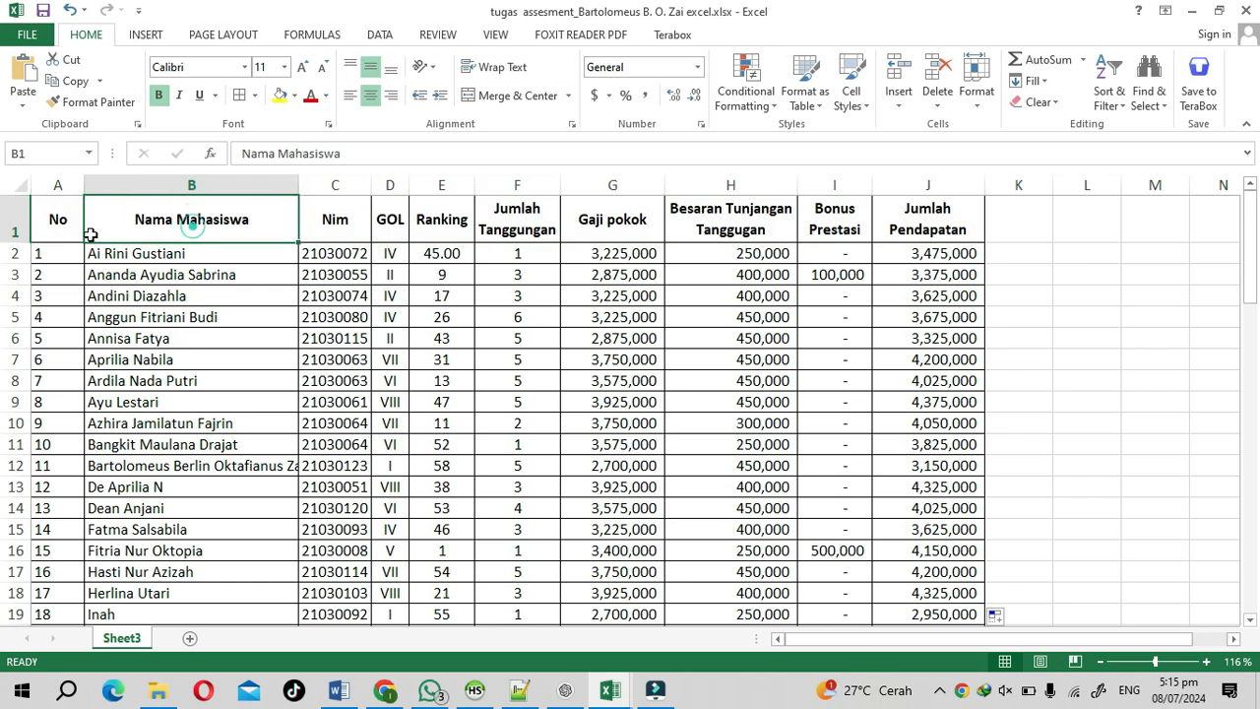
left_click_drag(375, 217, 952, 216)
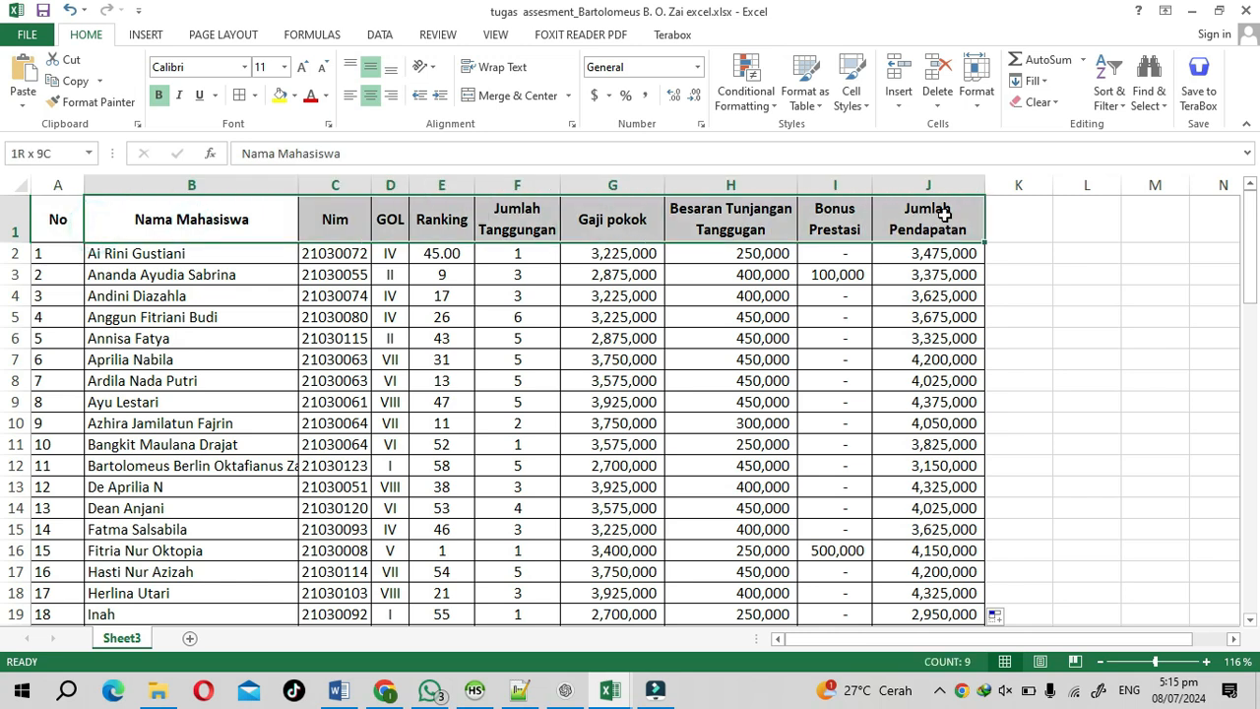
left_click(1120, 116)
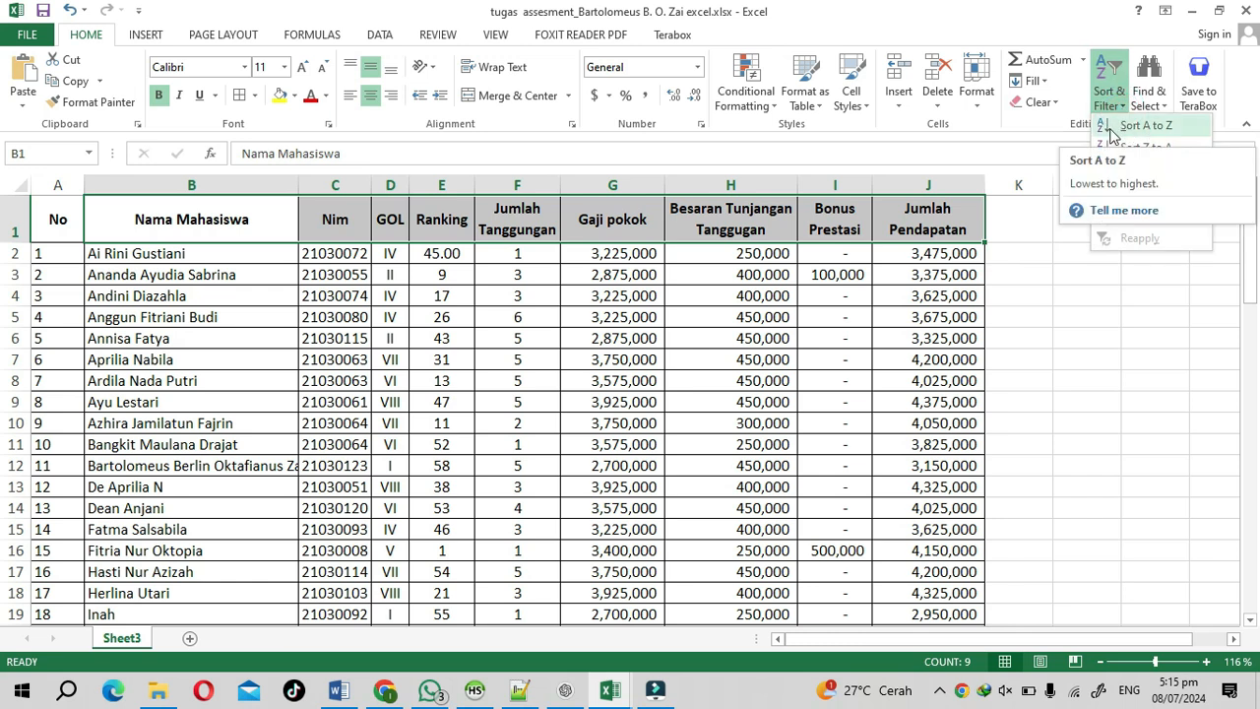
left_click(1111, 130)
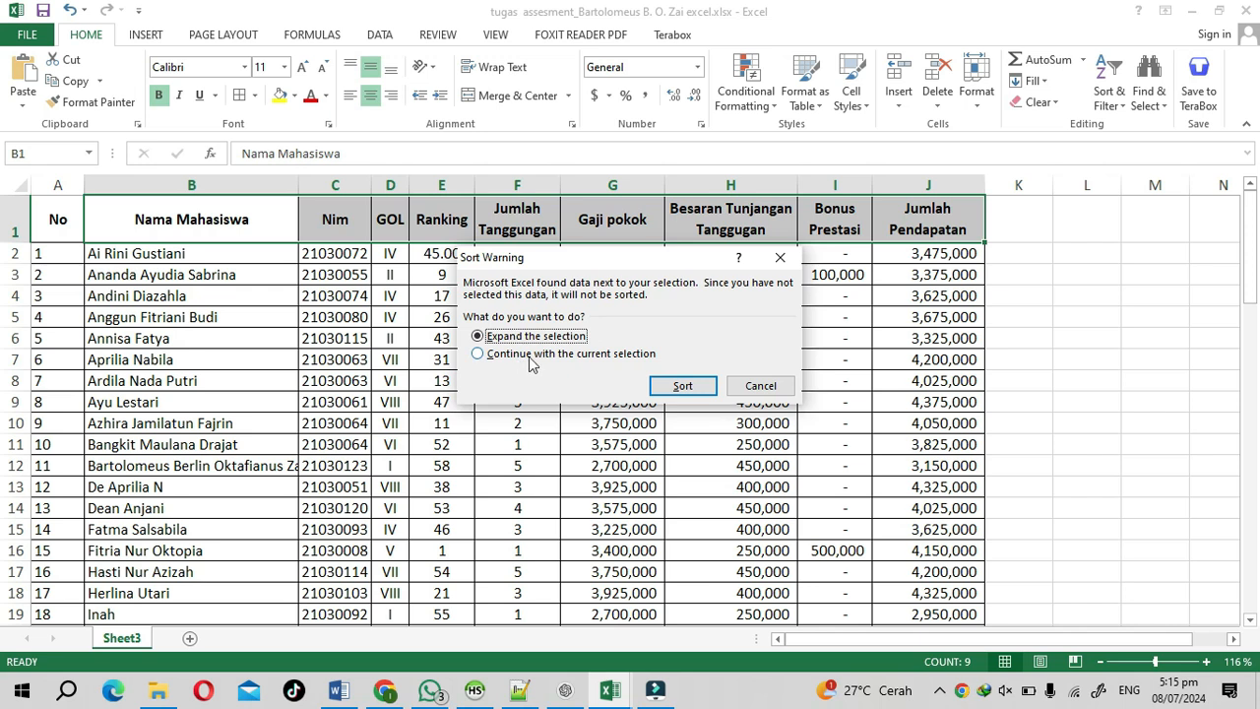
left_click(676, 389)
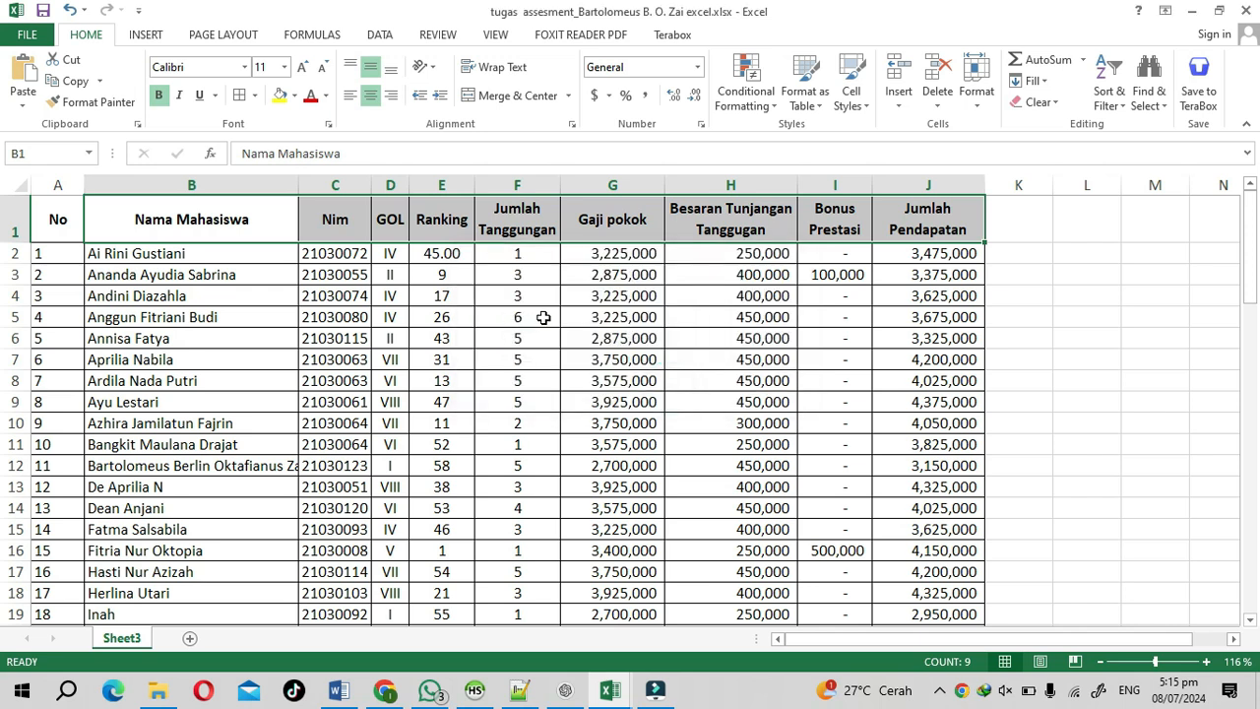
Turn on filtering for the header cells B1:J1
left_click(1109, 97)
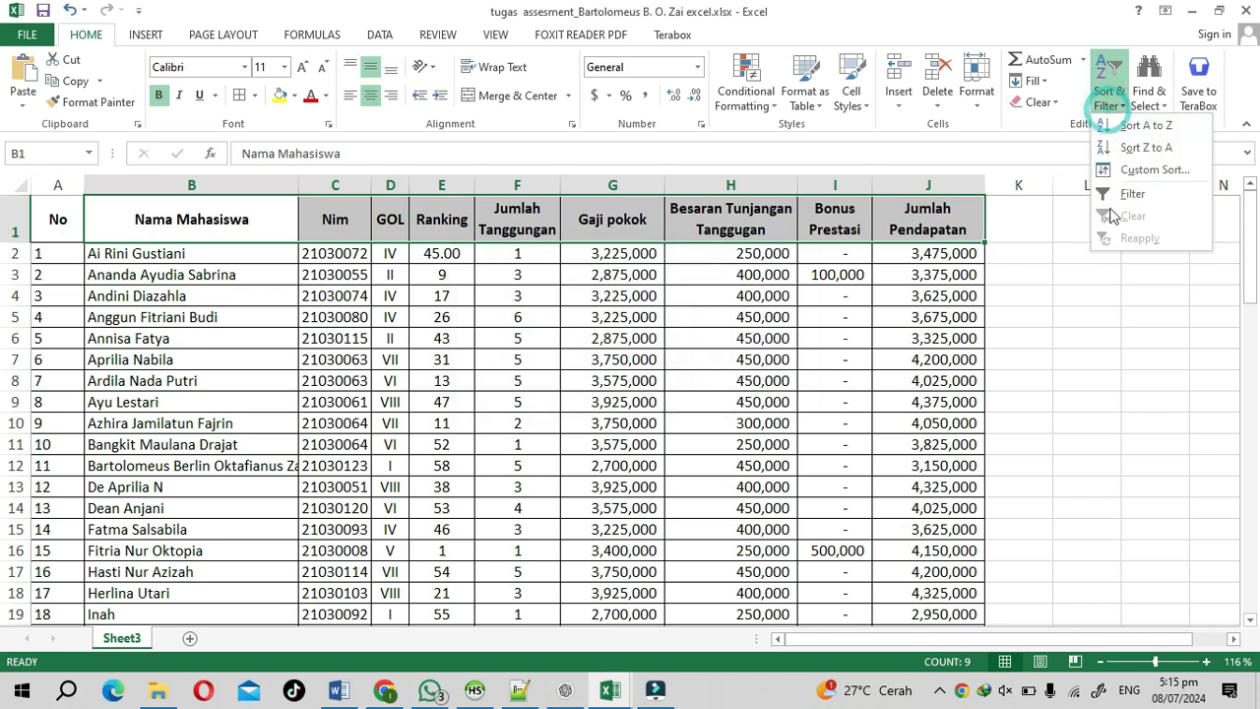
left_click(1130, 194)
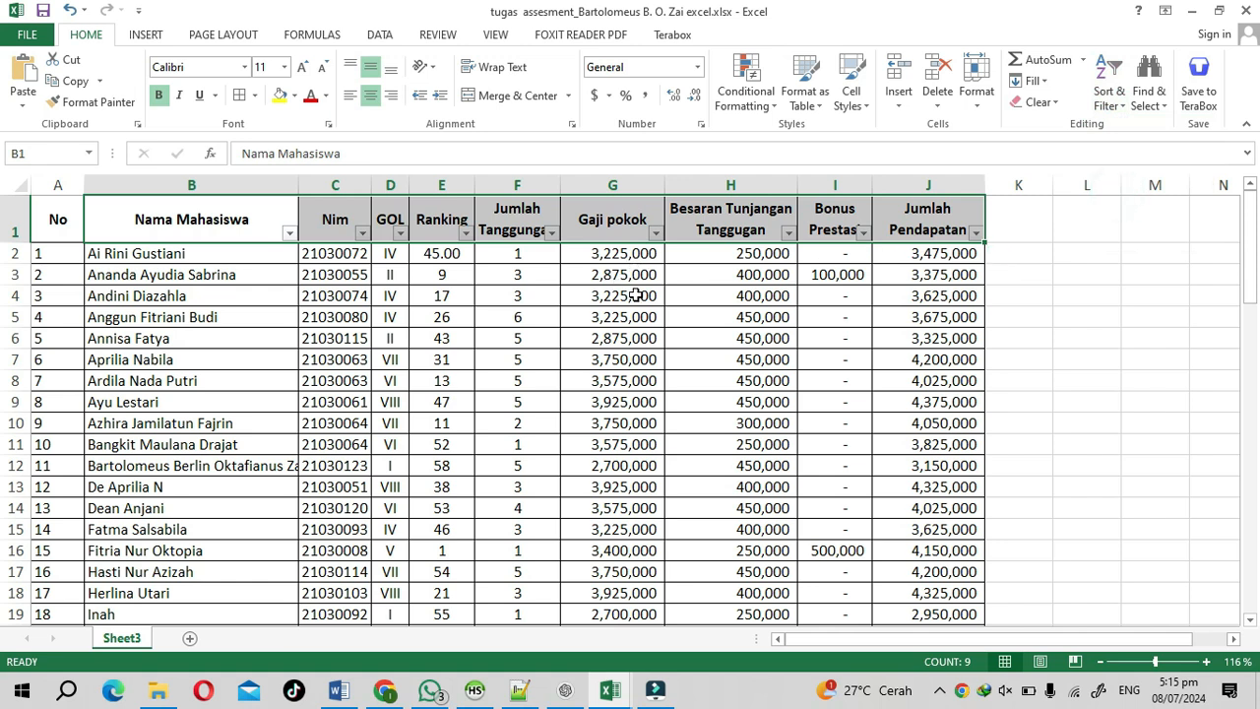
Go through the filter-enabled header cells one by one, from Nama Mahasiswa to Jumlah Pendapatan
left_click(266, 280)
left_click(251, 225)
left_click(335, 219)
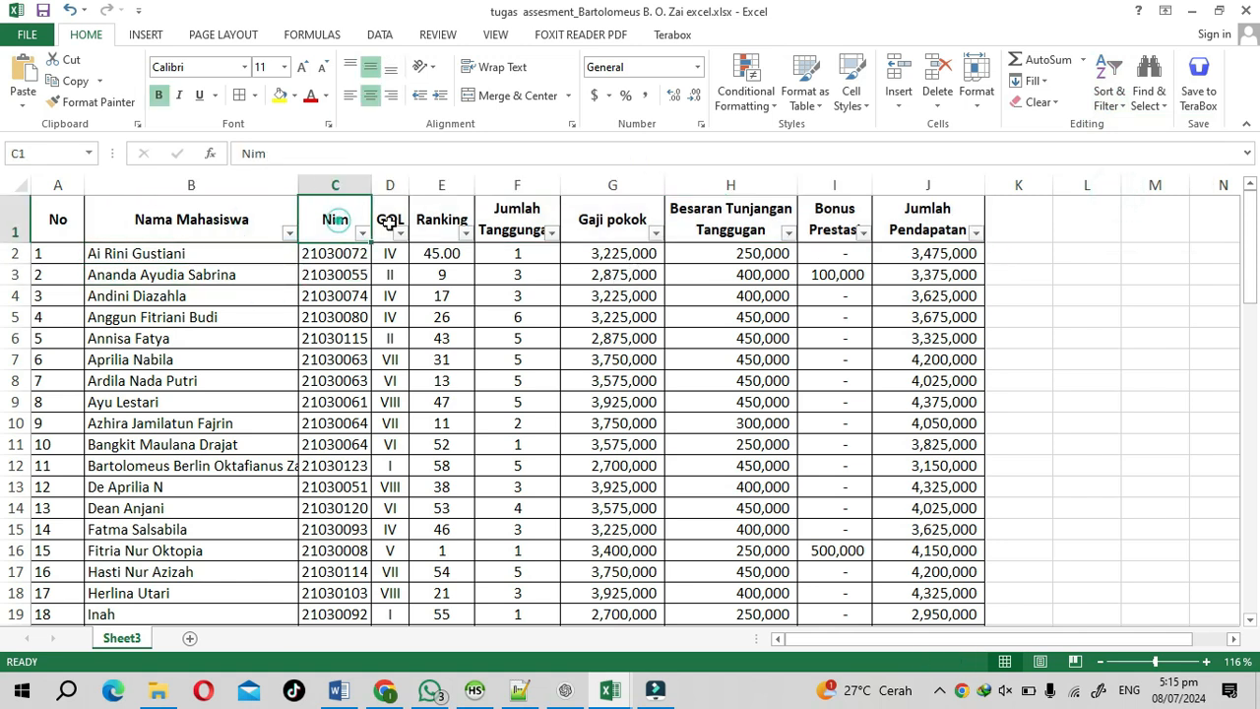
left_click(390, 221)
left_click(441, 218)
left_click(517, 218)
left_click(605, 220)
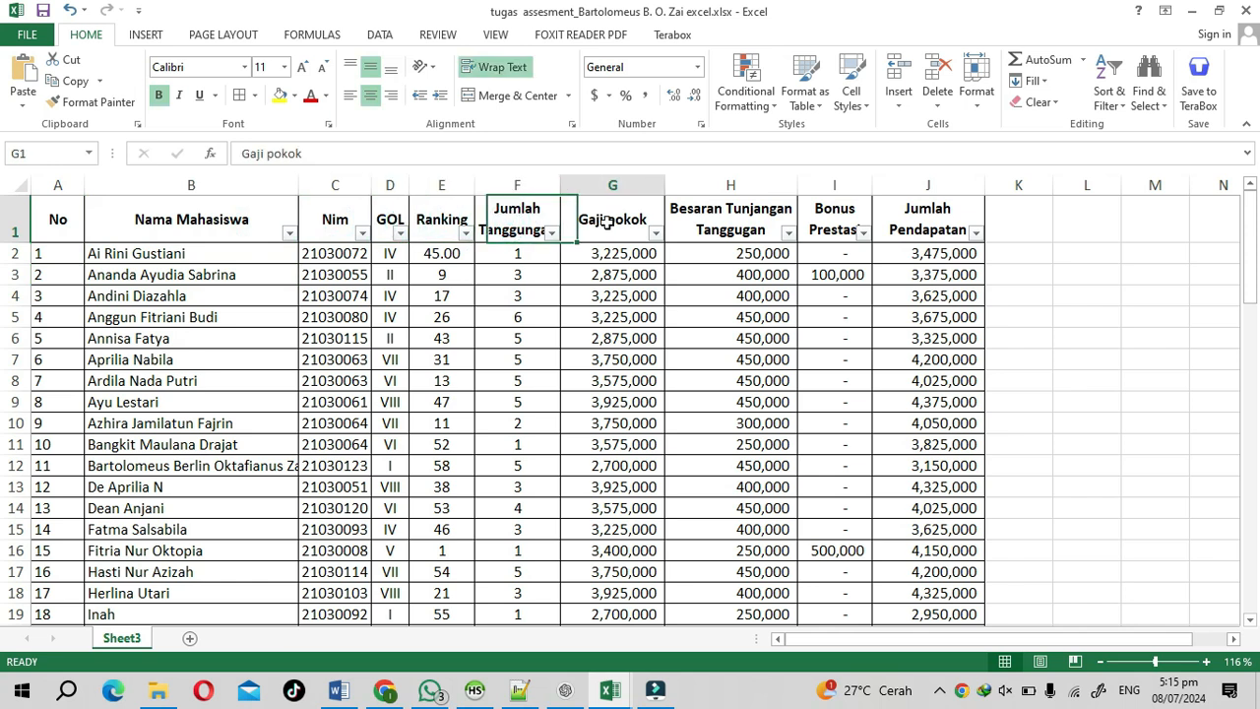
left_click(731, 219)
left_click(839, 221)
left_click(929, 221)
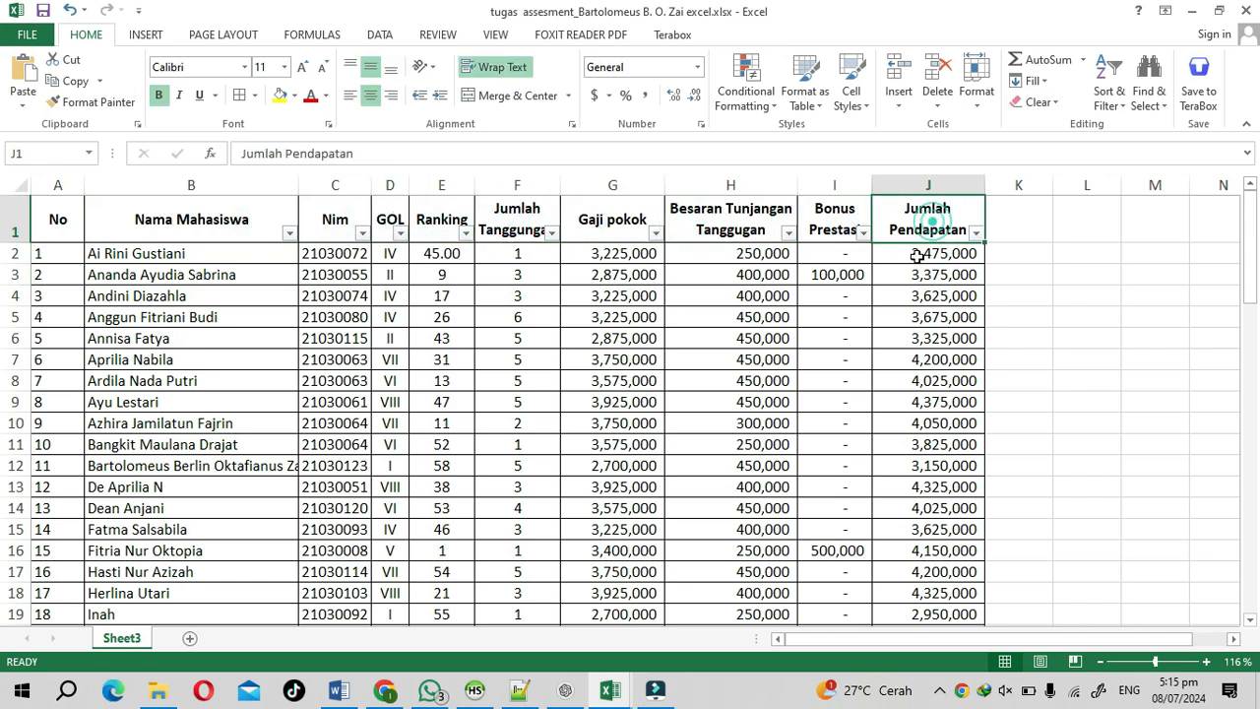
left_click(201, 222)
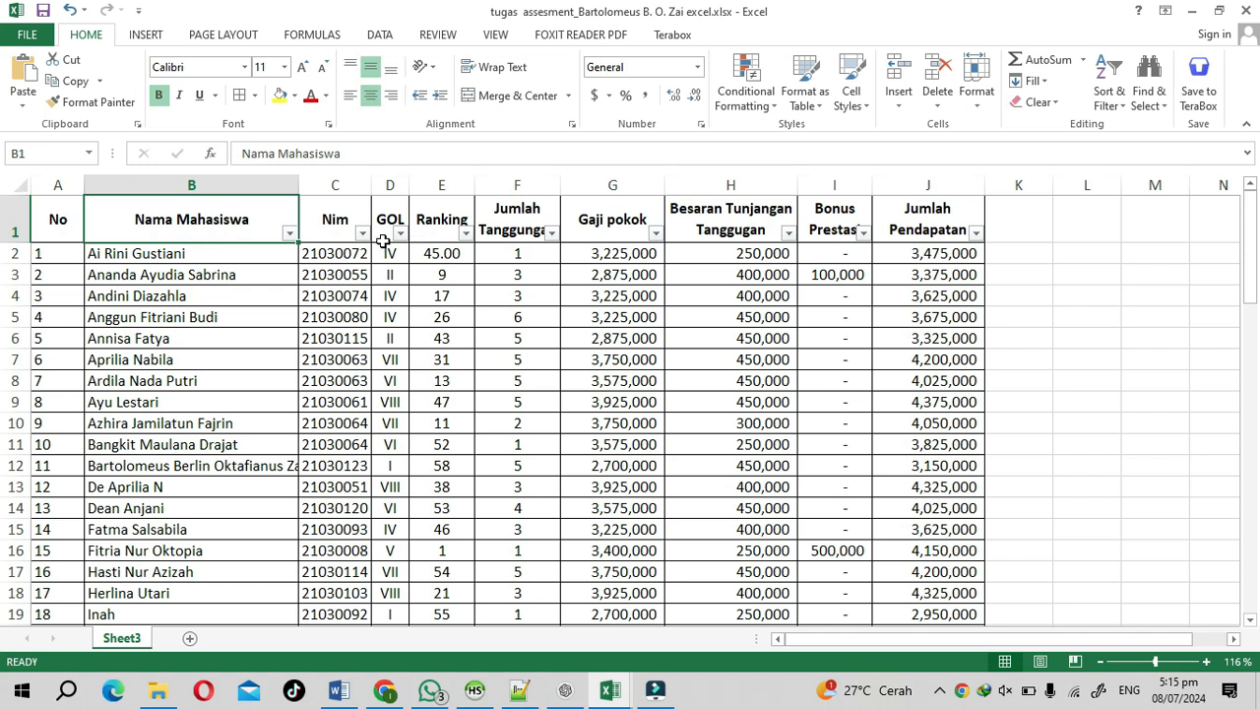
Sort the table by the Jumlah Pendapatan column from largest to smallest
left_click(943, 231)
left_click(976, 233)
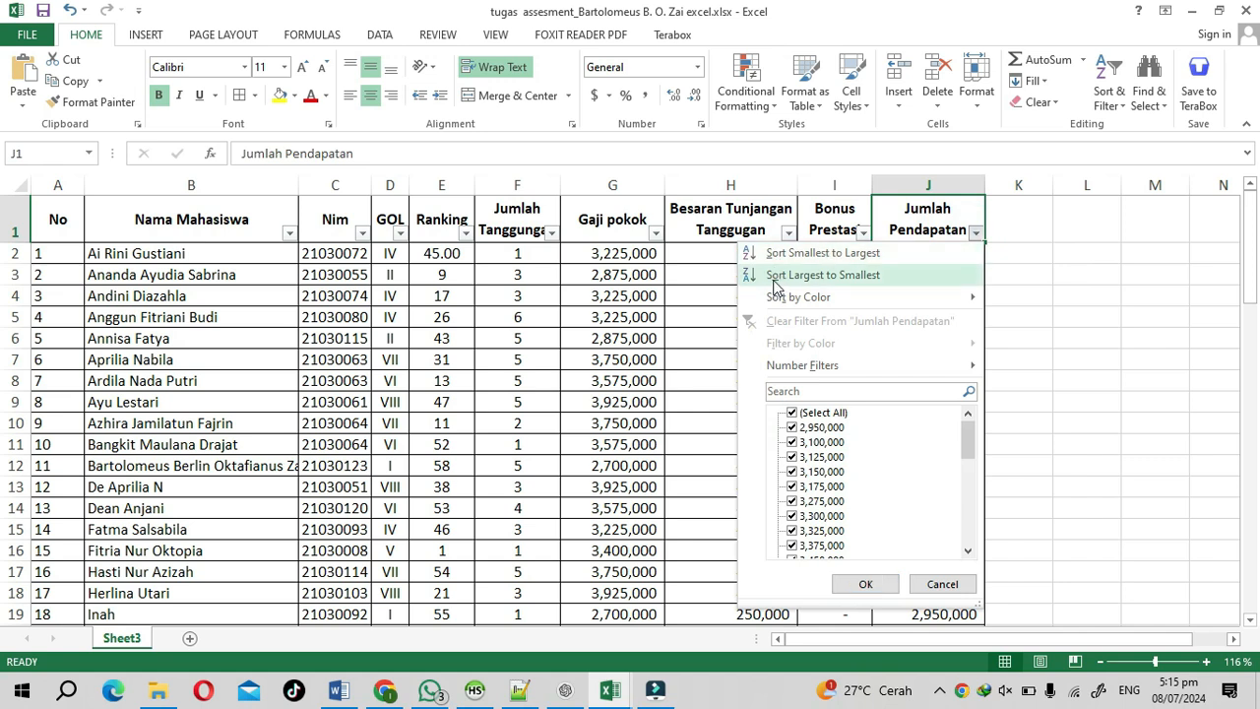
left_click(814, 280)
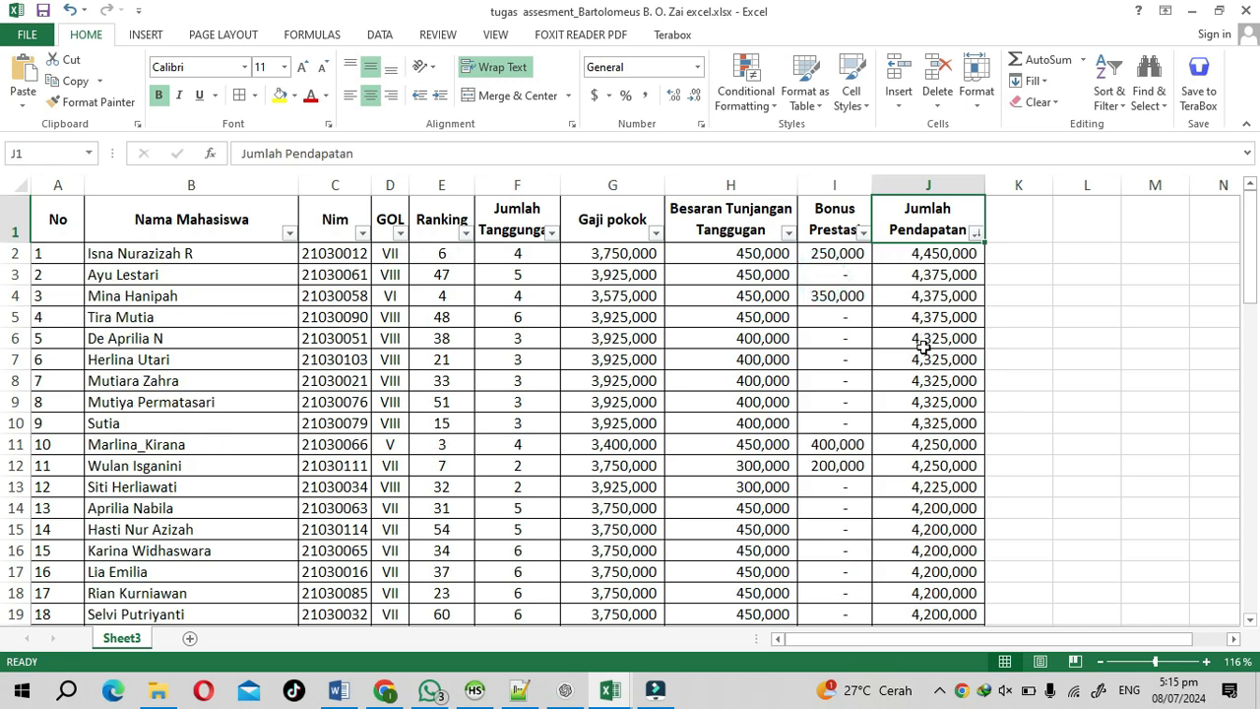
left_click(941, 254)
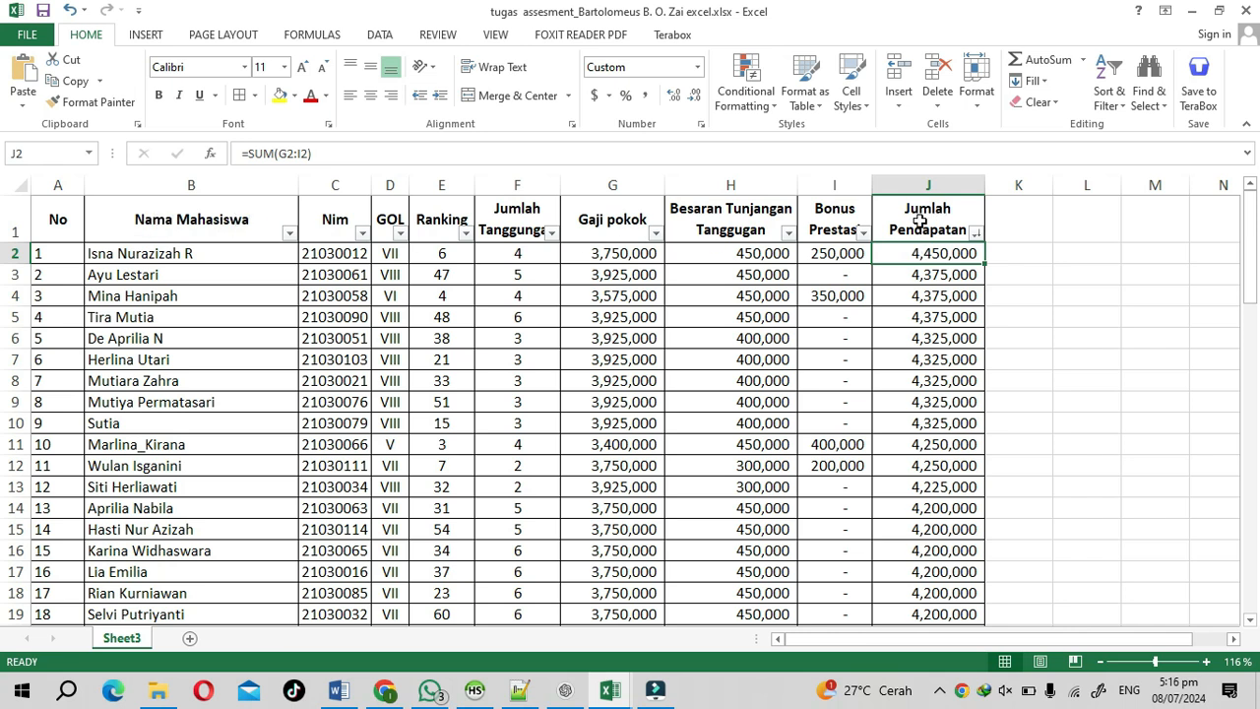
Highlight the row of student number 20, cells A21:J21, with a yellow fill
scroll(151, 320, "down", 3)
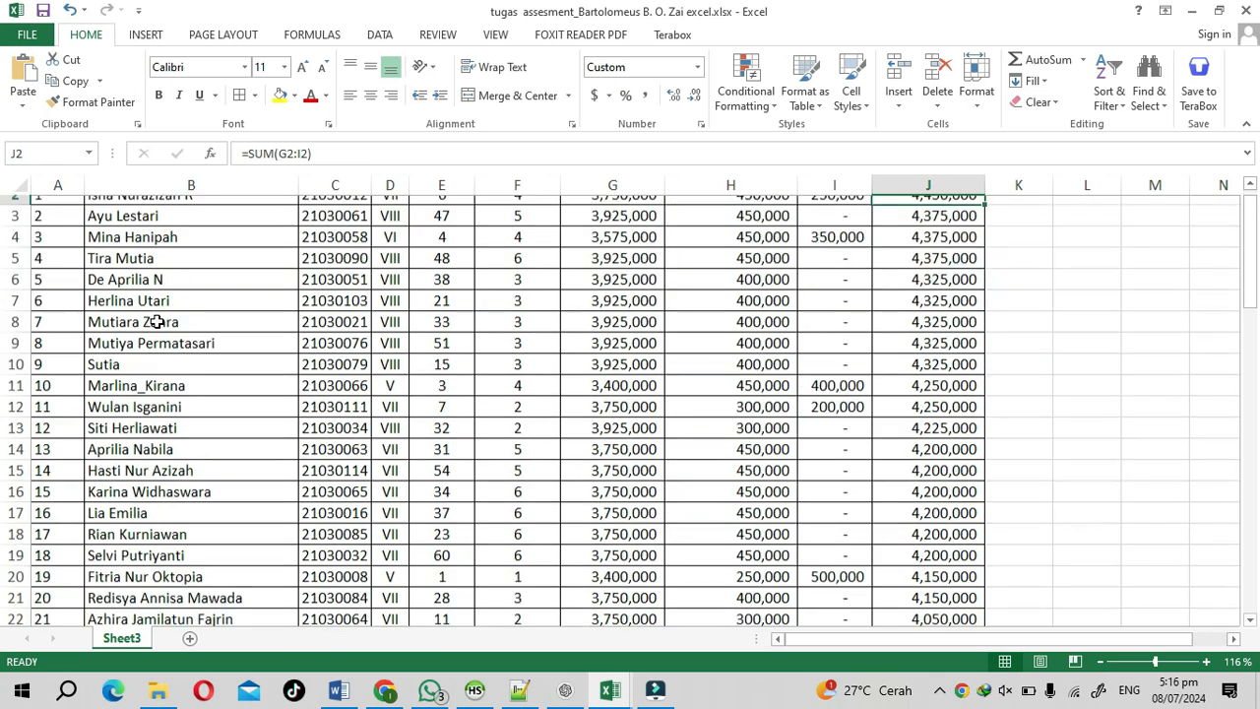
left_click_drag(37, 440, 914, 442)
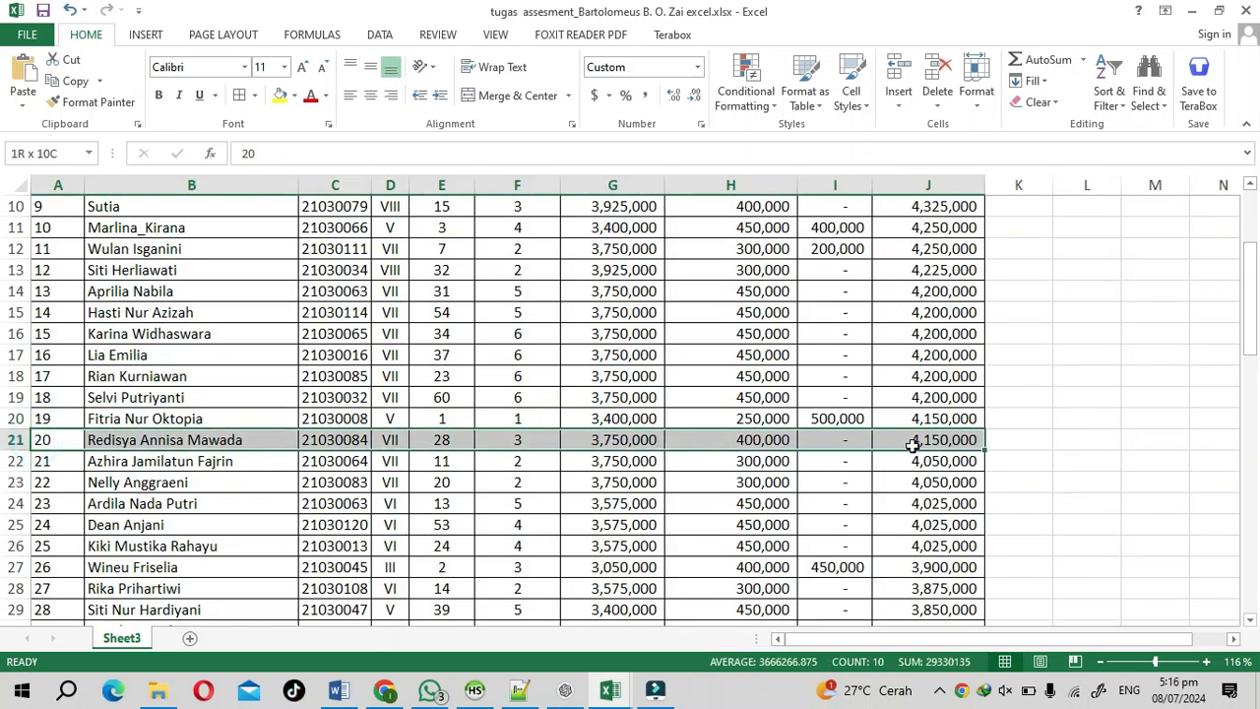
left_click(281, 95)
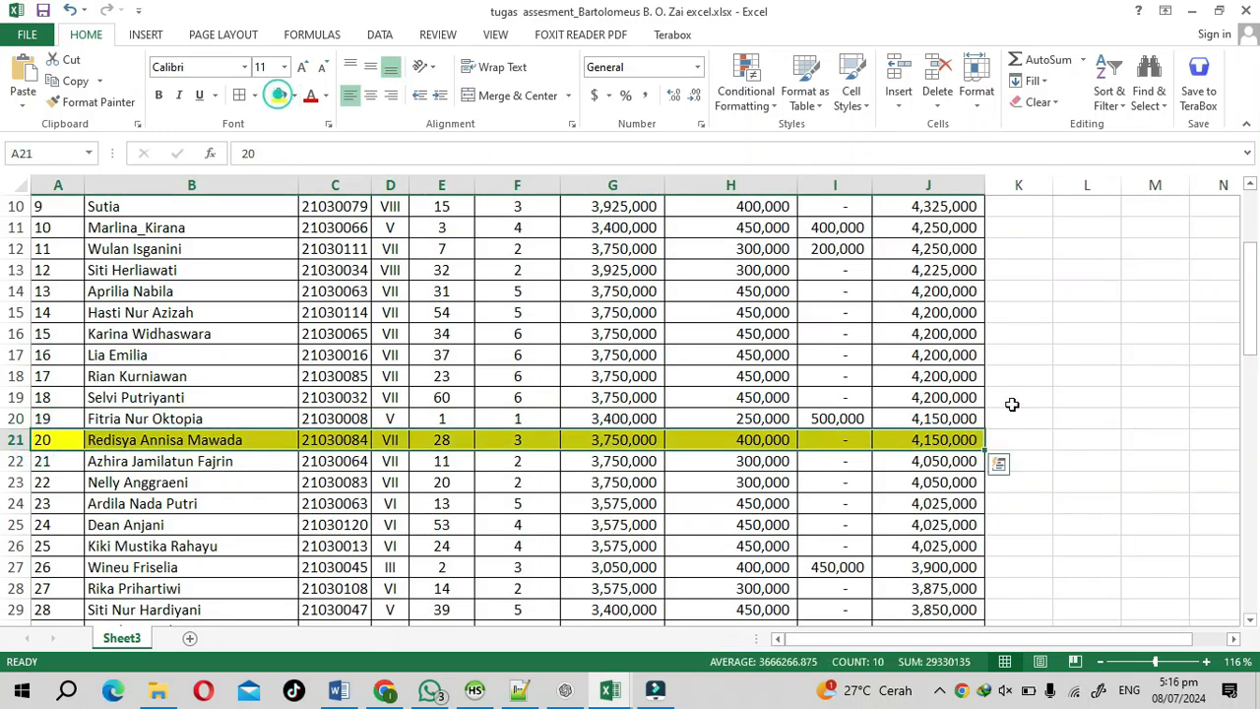
left_click(929, 376)
scroll(934, 366, "up", 3)
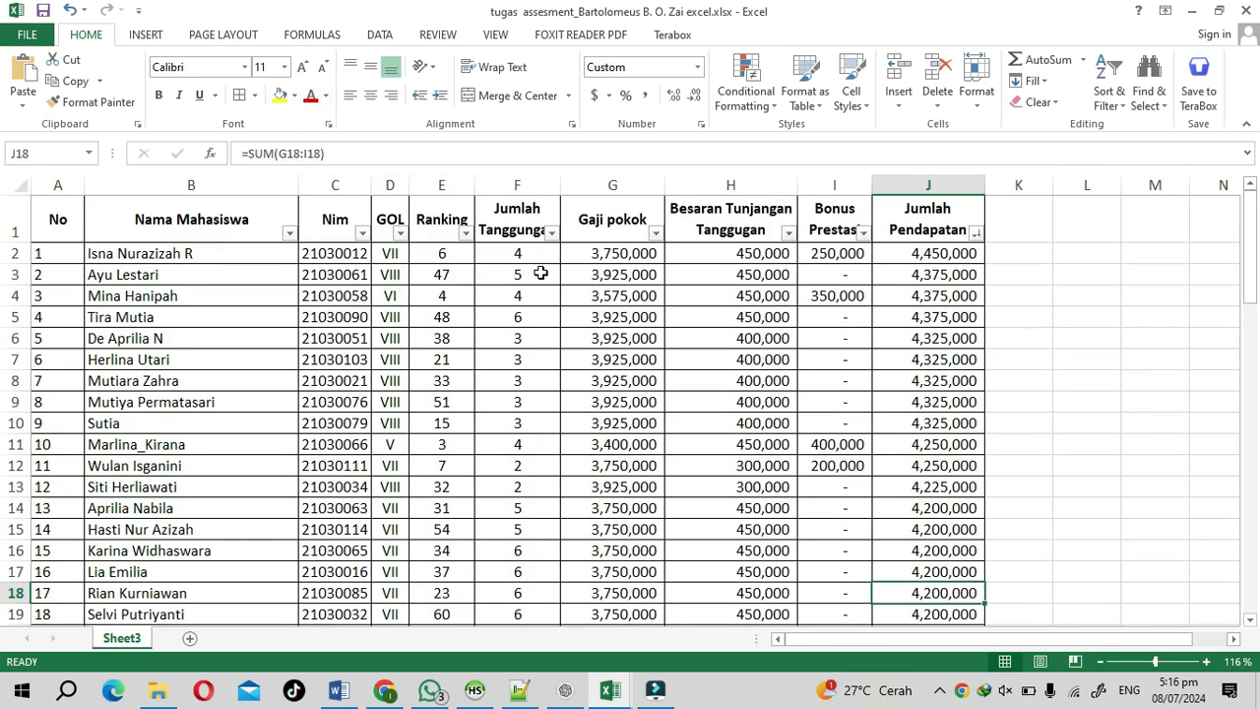
Insert a 2-D clustered column chart from the Nama Mahasiswa cells B1:B21 and the Jumlah Pendapatan cells J1:J21
left_click(148, 255)
left_click_drag(148, 254, 137, 317)
left_click_drag(192, 226, 170, 561)
left_click_drag(173, 508, 178, 508)
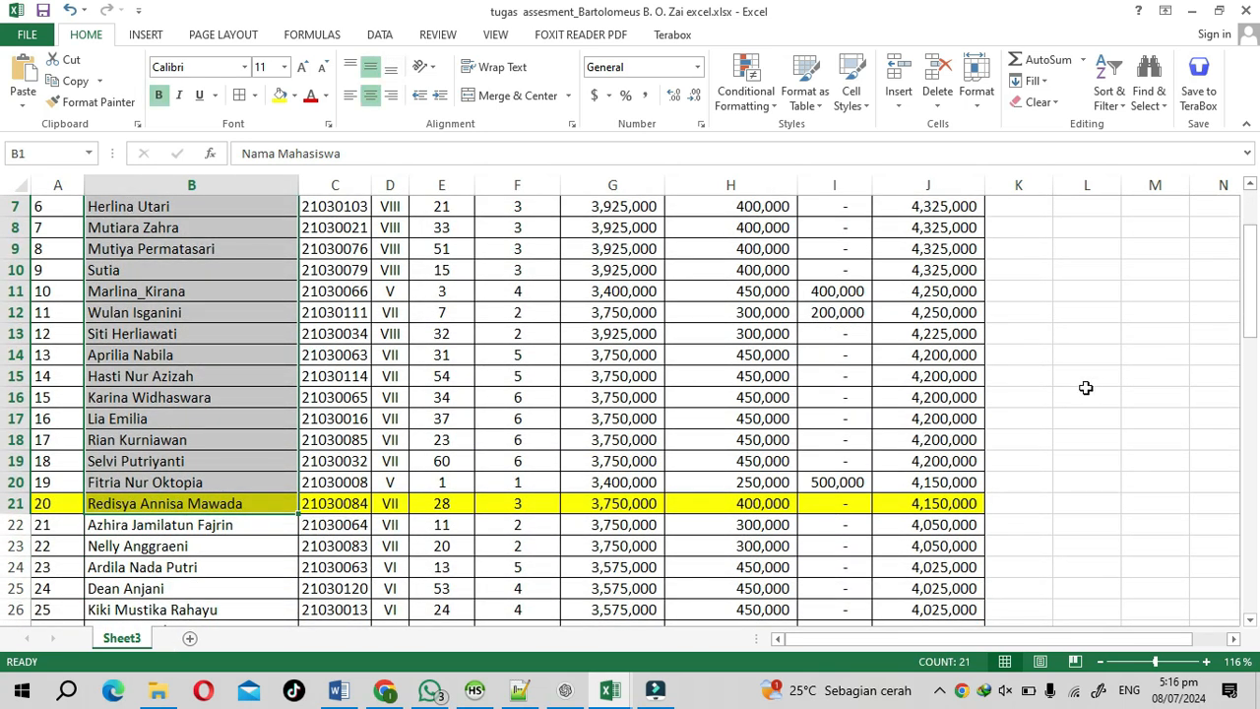
scroll(1086, 388, "up", 2)
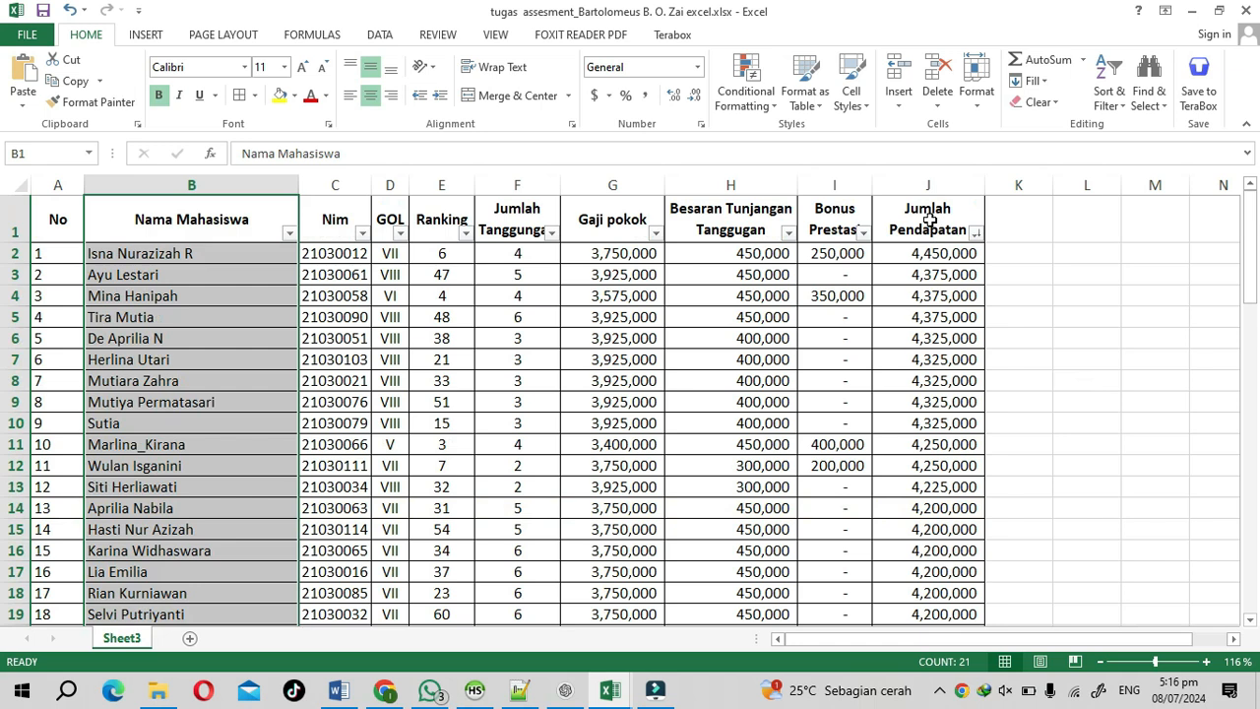
left_click_drag(930, 219, 920, 504)
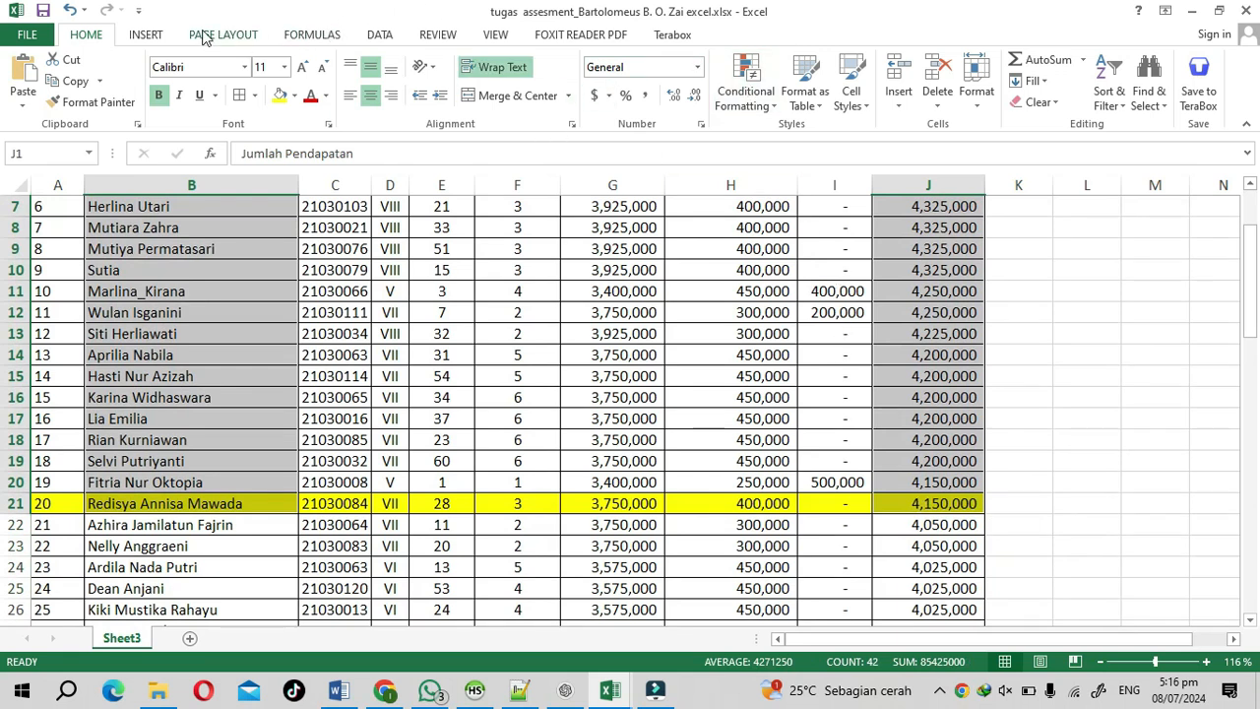
left_click(146, 40)
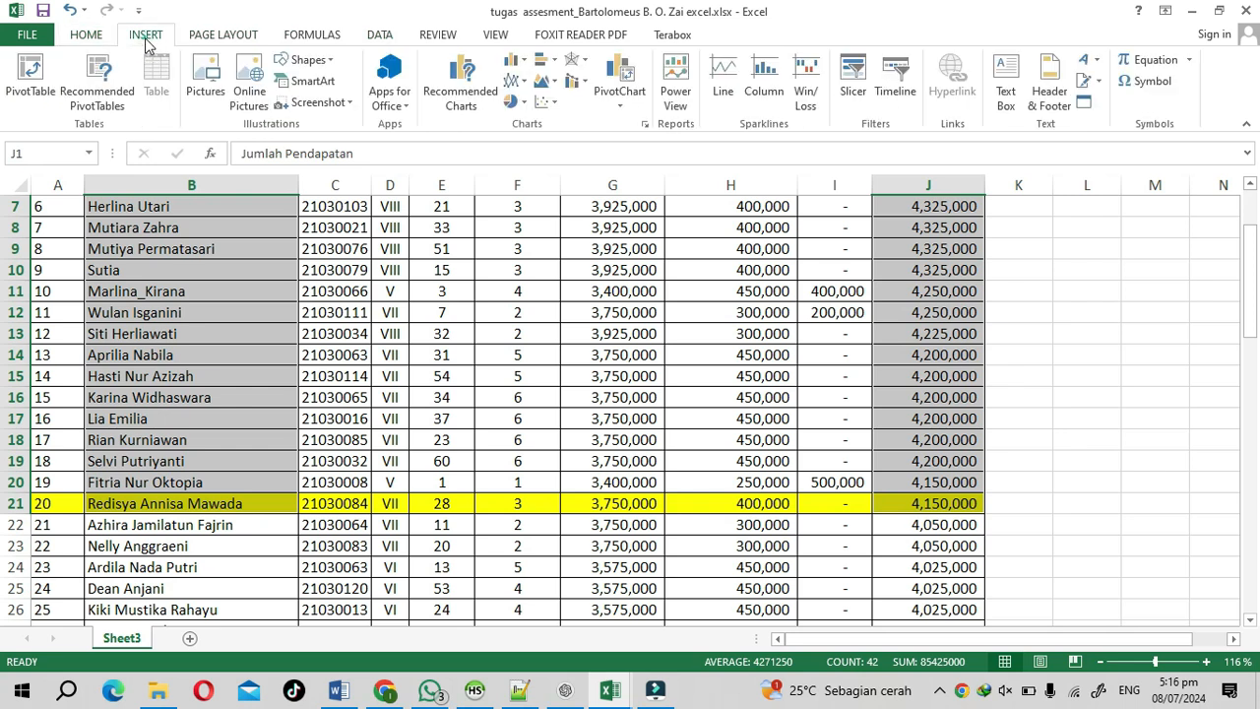
left_click(520, 59)
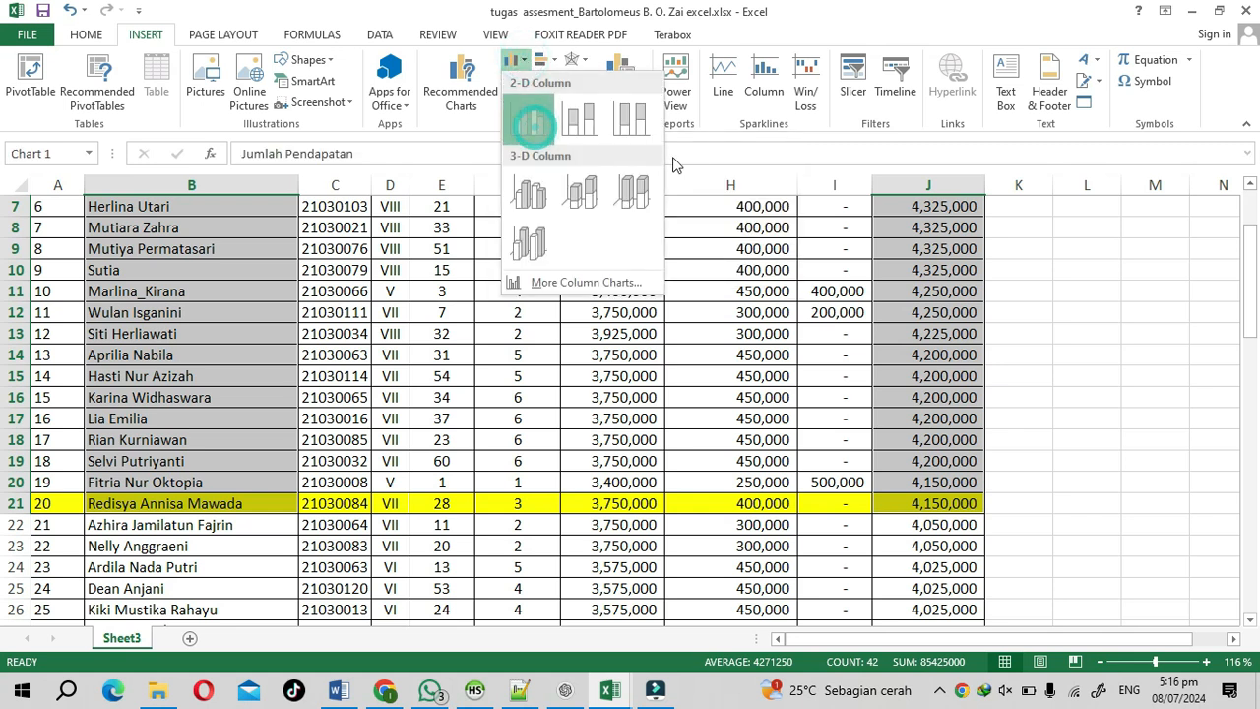
left_click(536, 131)
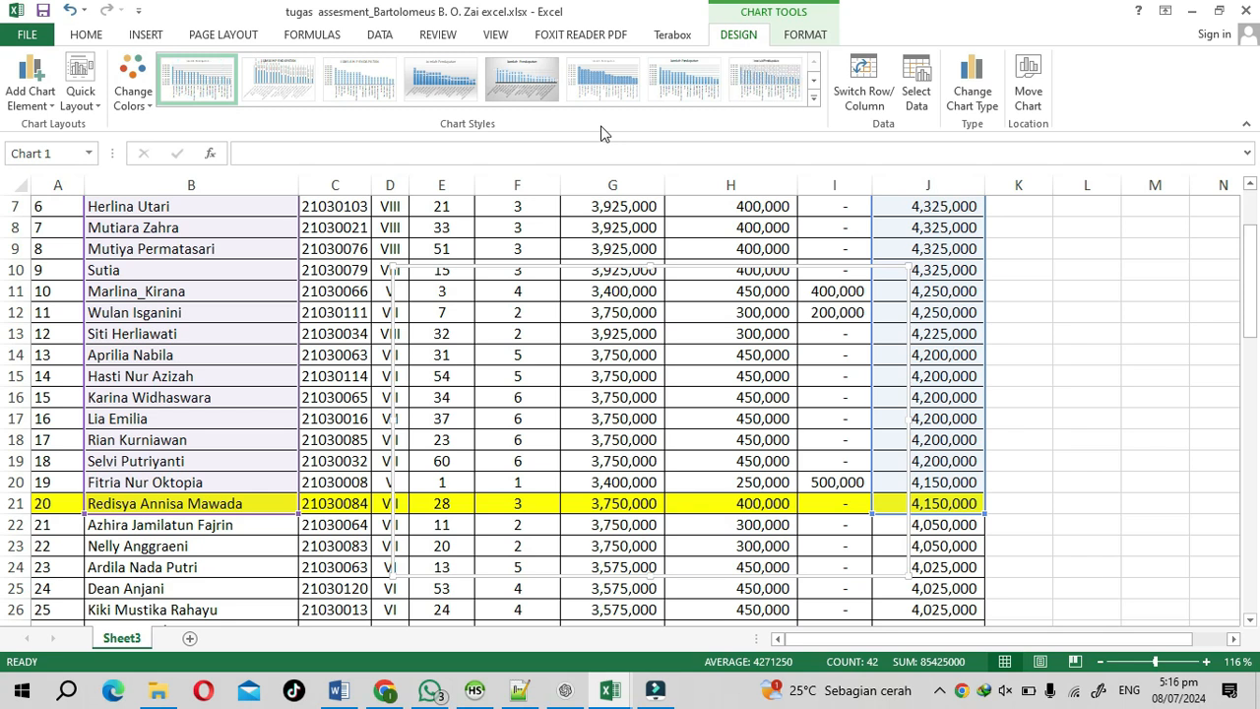
Apply the first chart style to the Jumlah Pendapatan column chart
left_click(194, 86)
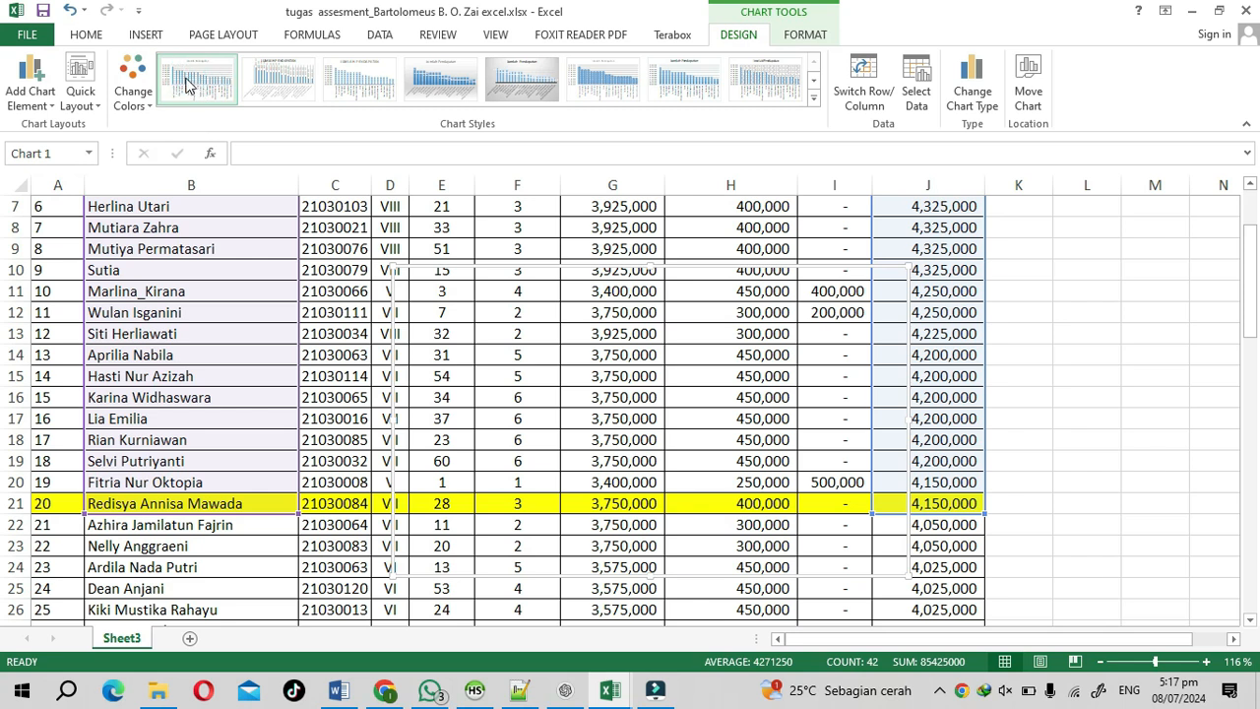
left_click(189, 83)
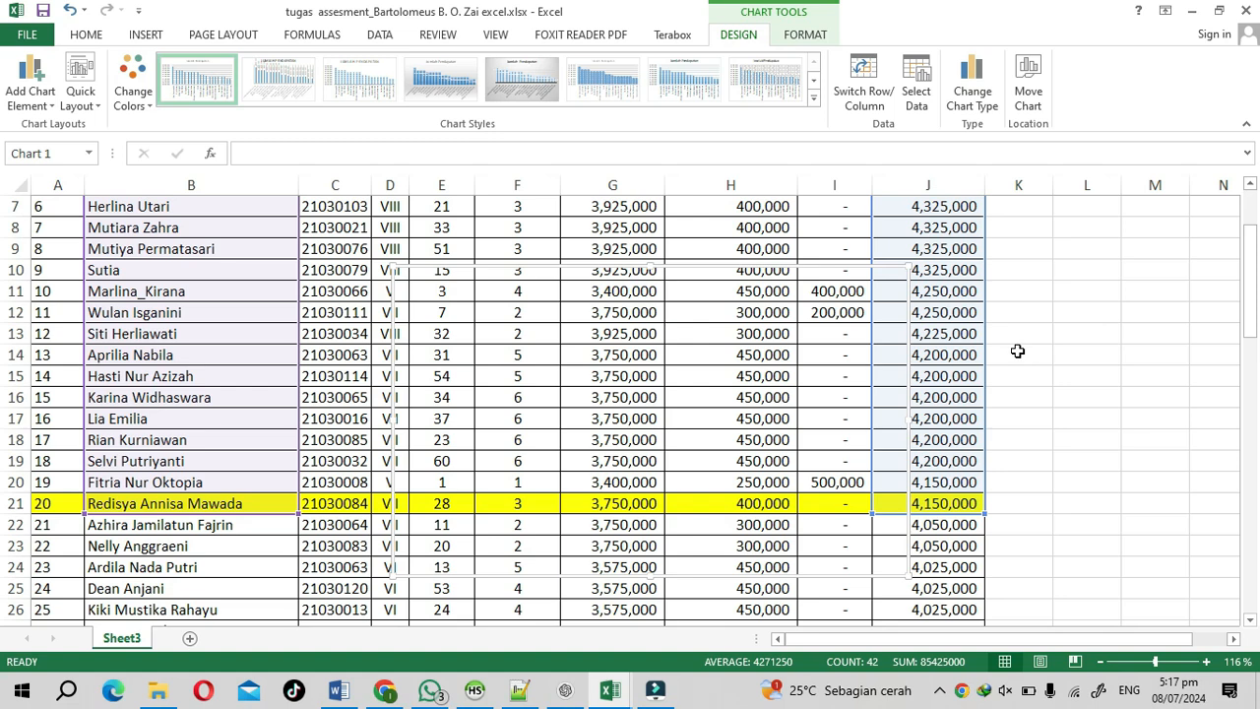
scroll(1018, 351, "down", 4)
scroll(1018, 345, "up", 4)
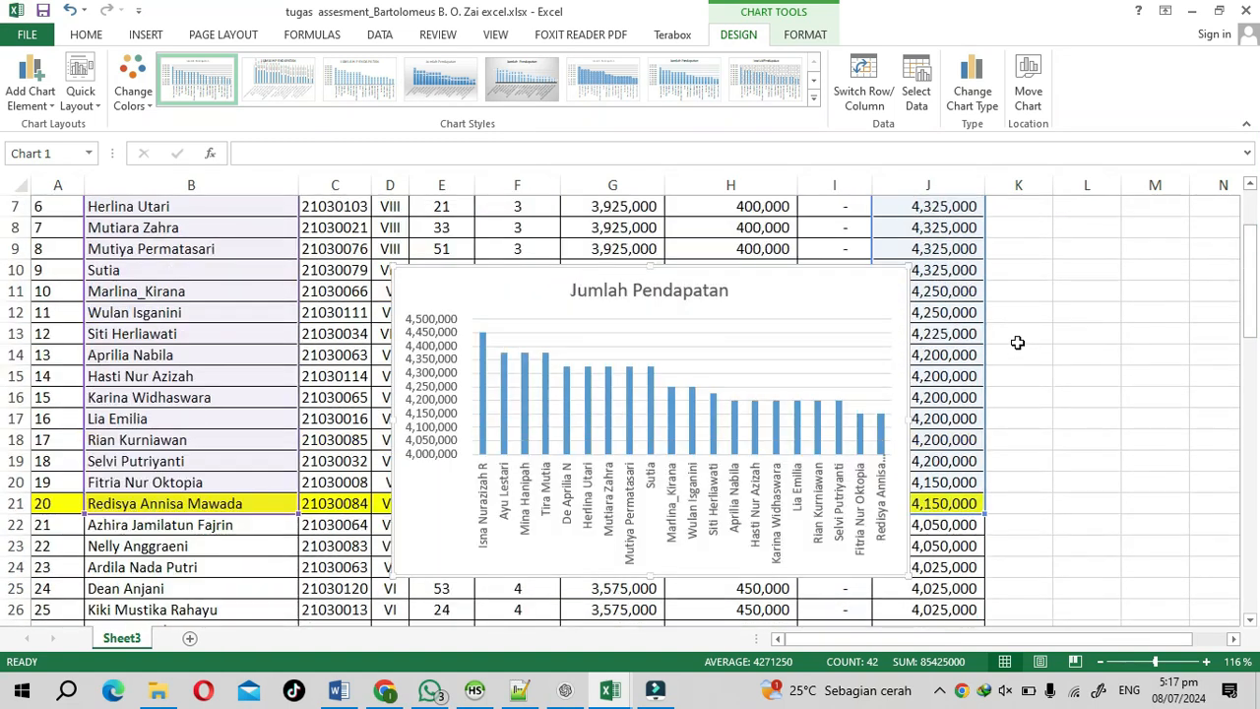
Shift the chart title aside and return it to the centre above the columns
left_click_drag(627, 304, 1027, 356)
left_click_drag(665, 348, 667, 308)
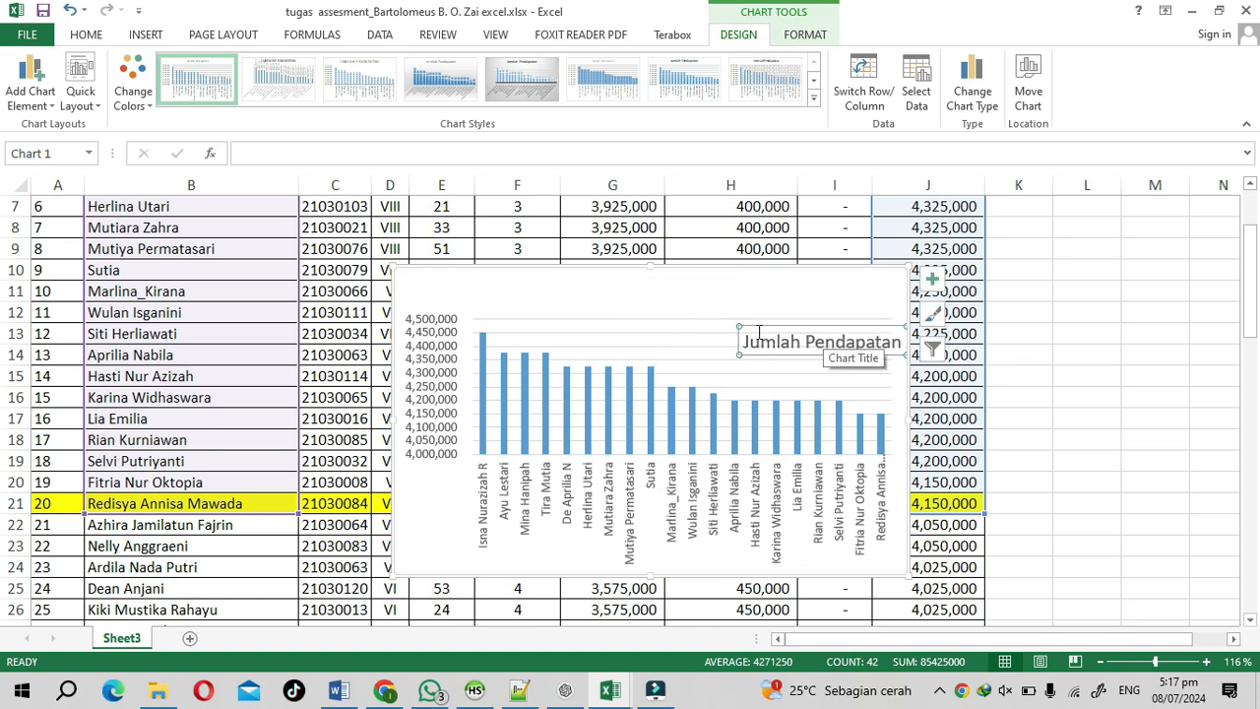
left_click_drag(758, 324, 591, 266)
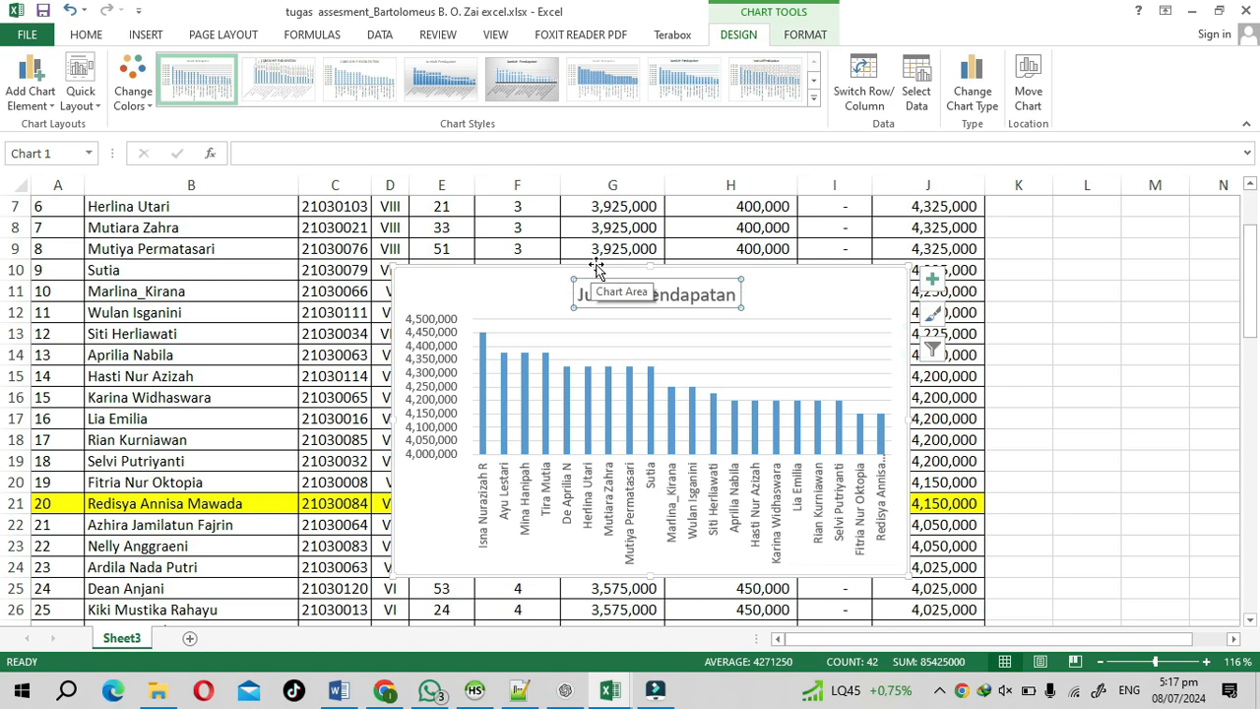
Move the Jumlah Pendapatan chart to a new sheet named Chart1
left_click(621, 268)
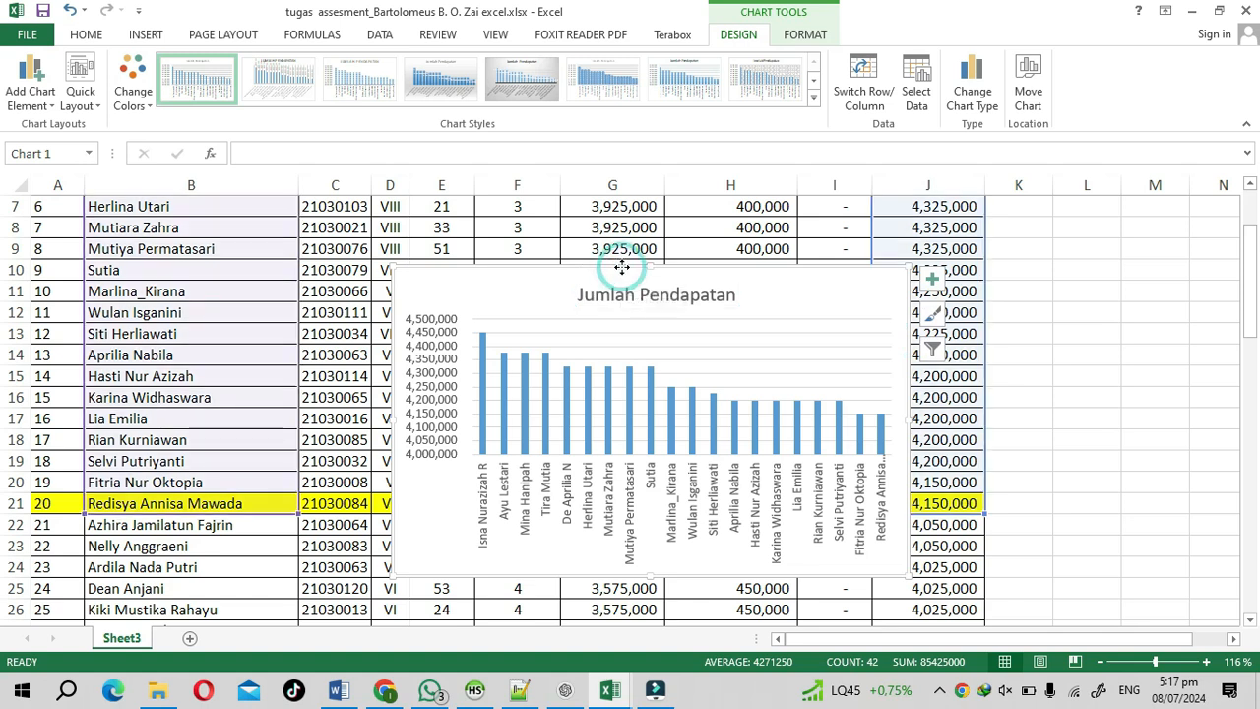
right_click(623, 273)
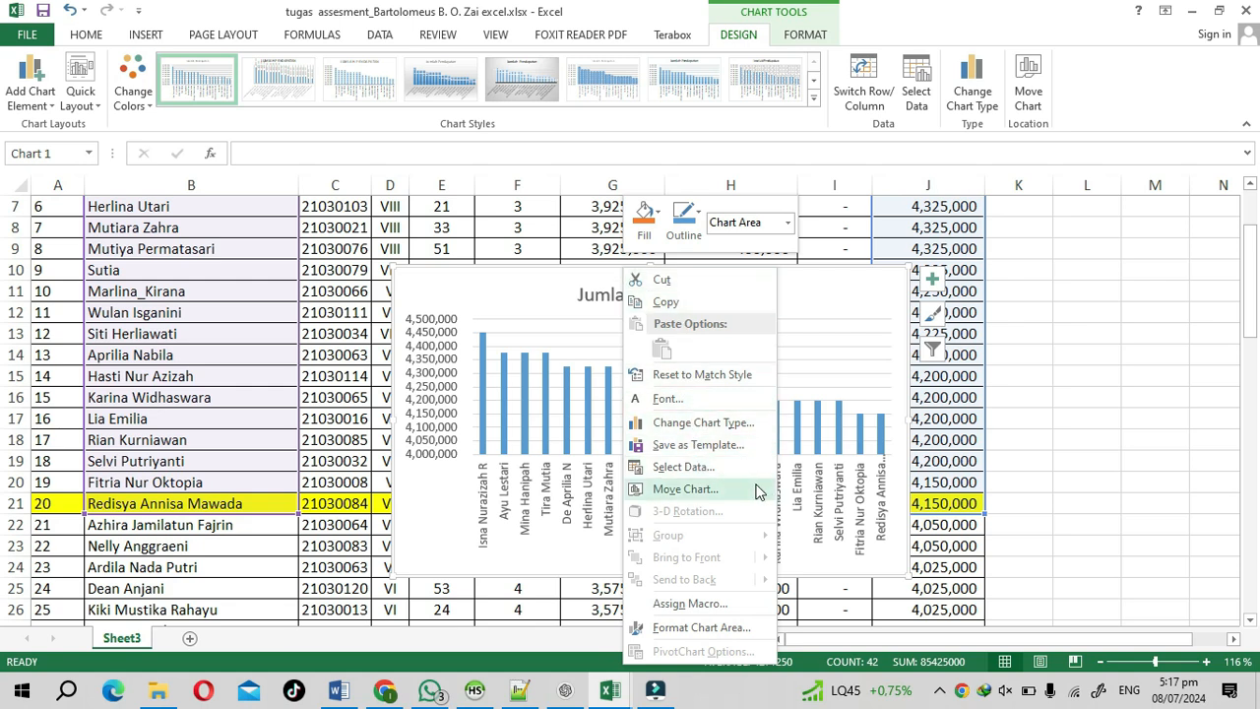
left_click(703, 492)
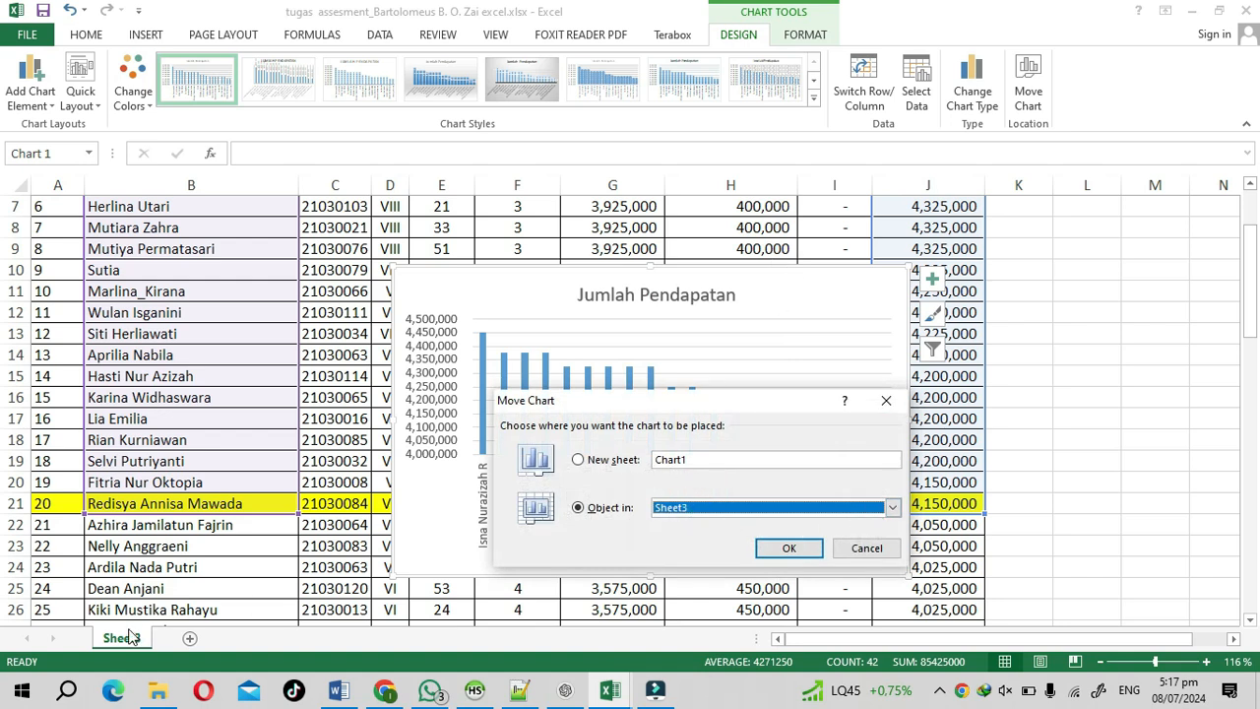
left_click(893, 507)
left_click(892, 507)
left_click(604, 463)
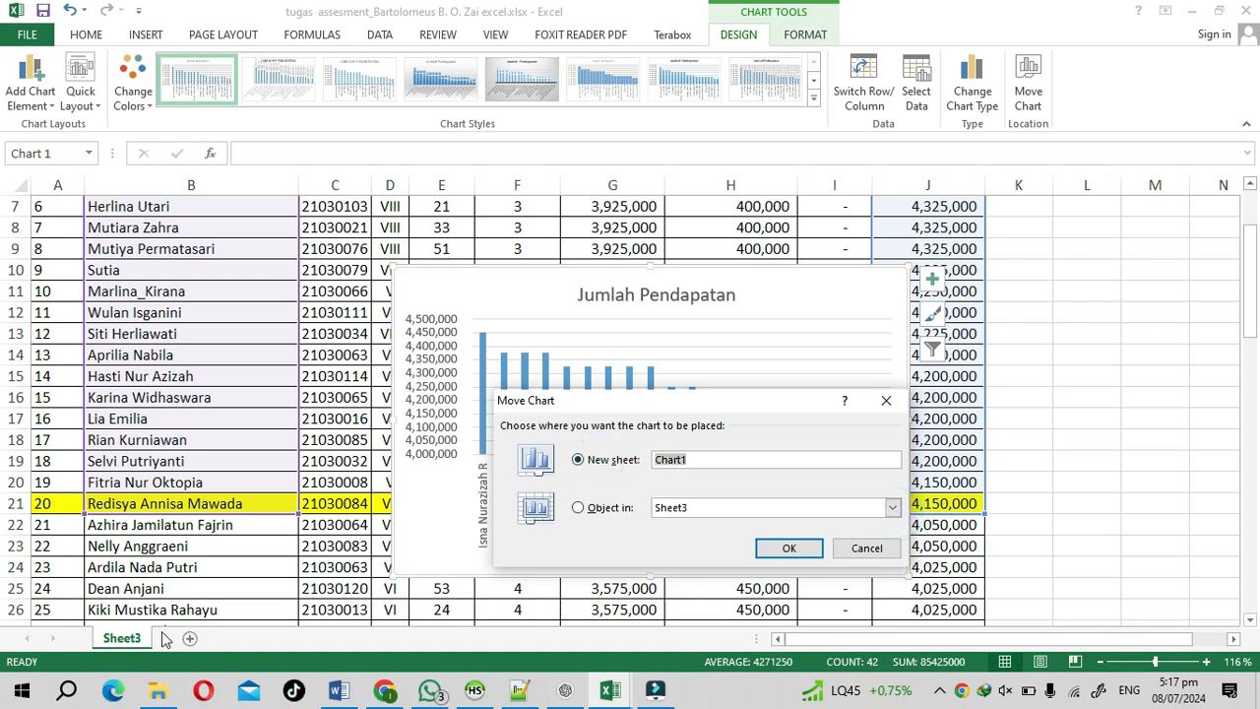
left_click(800, 551)
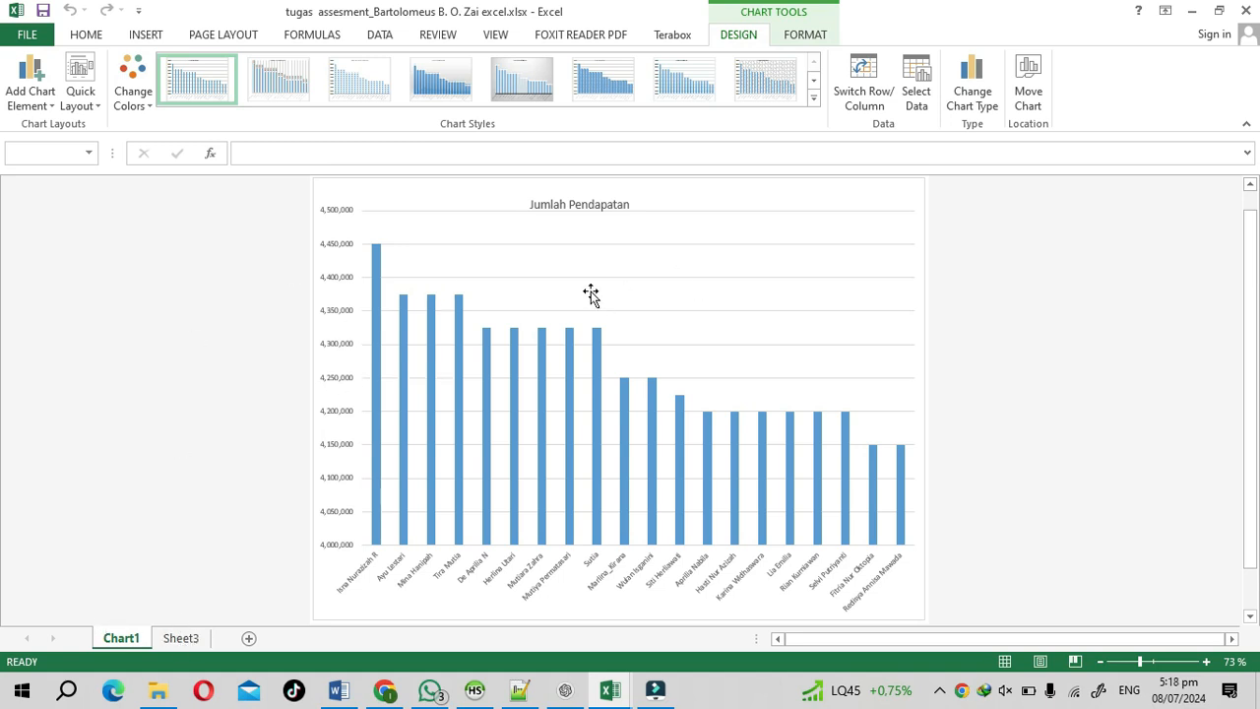
Check the title on the chart sheet, then return to Sheet3 and review the sorted table around the highlighted row
left_click(601, 203)
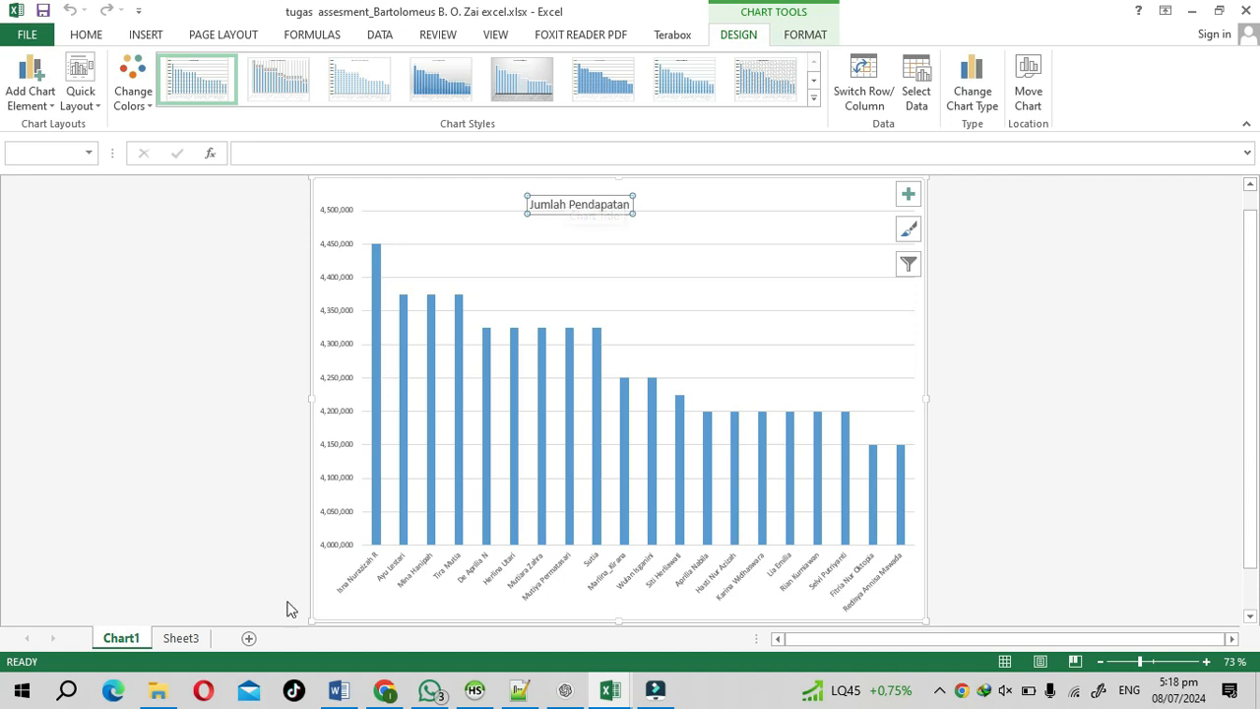
left_click(189, 638)
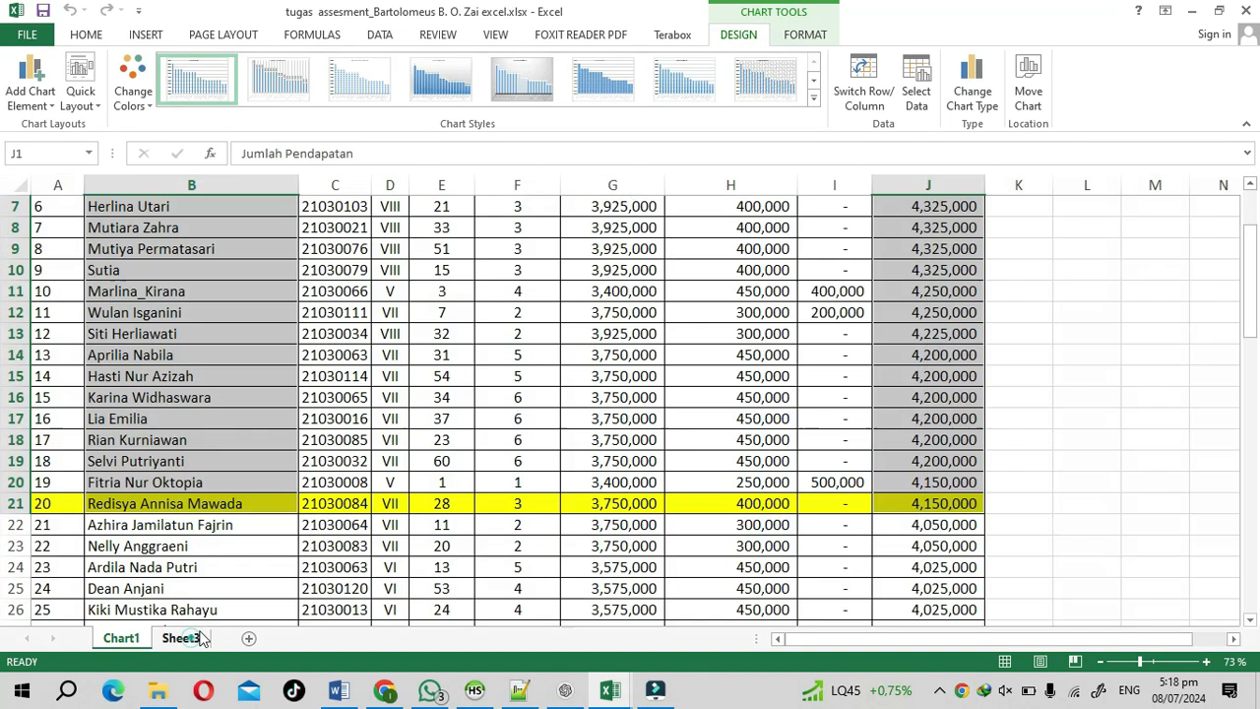
left_click(544, 358)
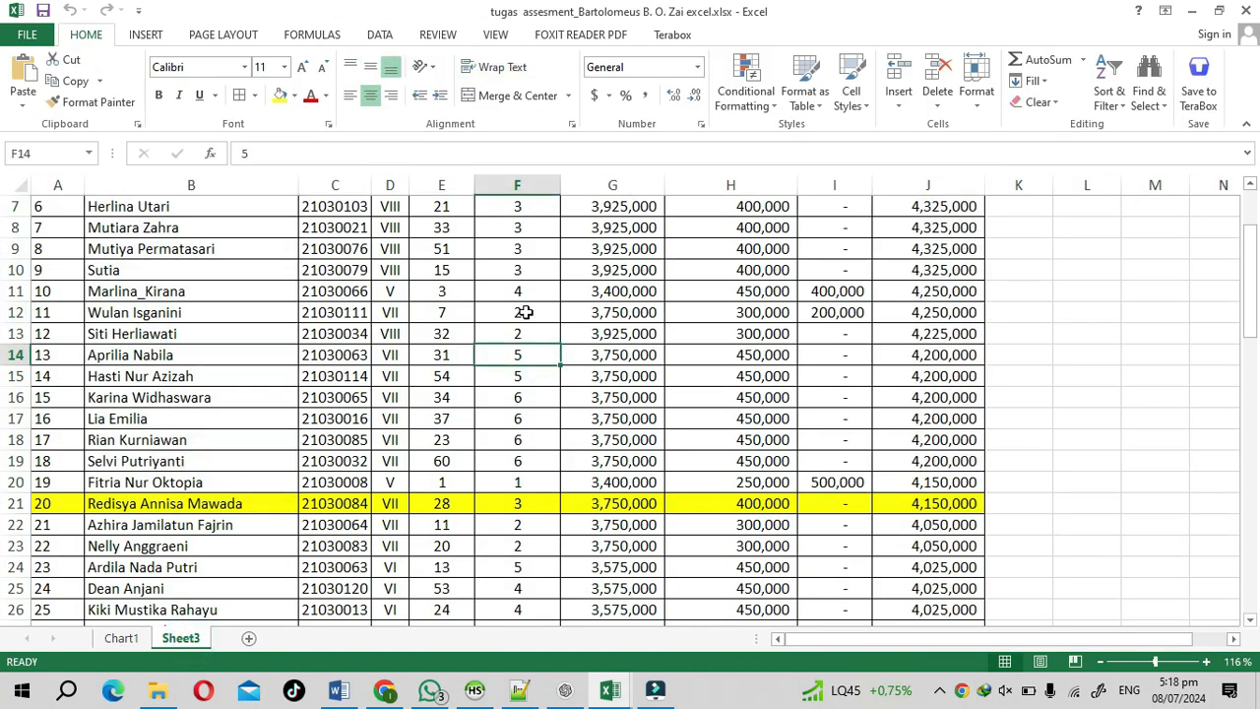
scroll(527, 313, "up", 2)
scroll(527, 313, "down", 4)
scroll(527, 313, "up", 4)
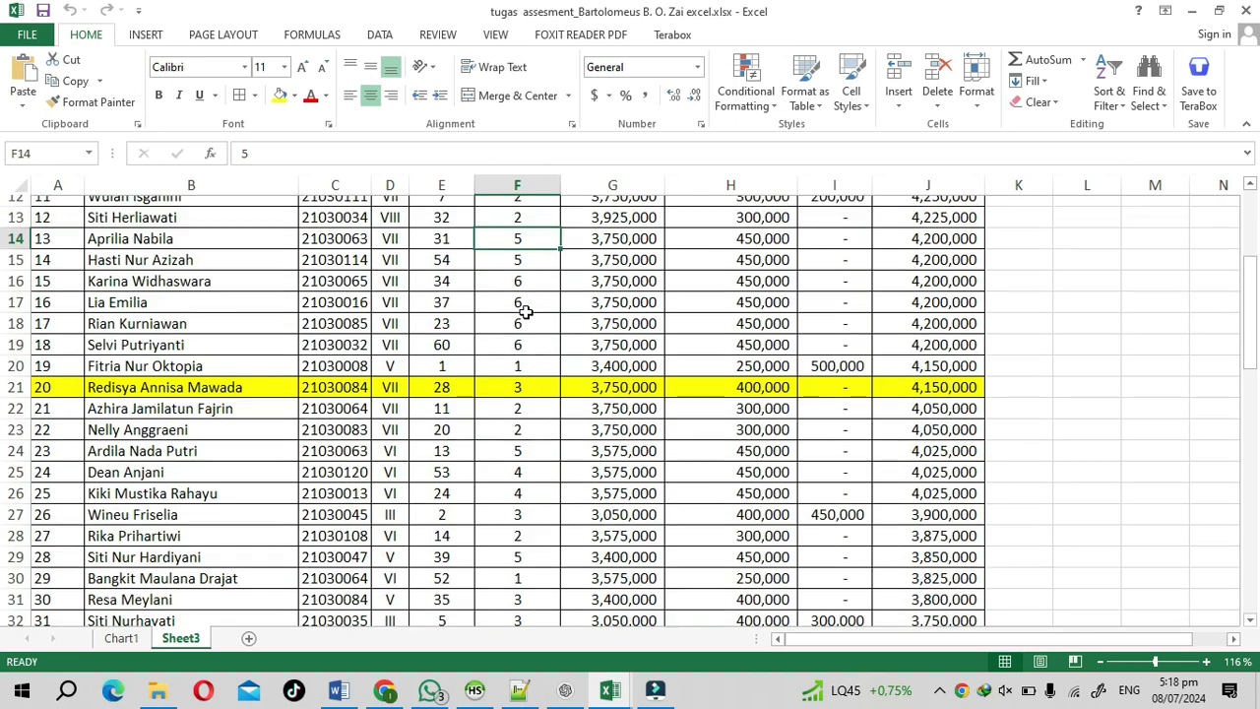
scroll(527, 313, "down", 4)
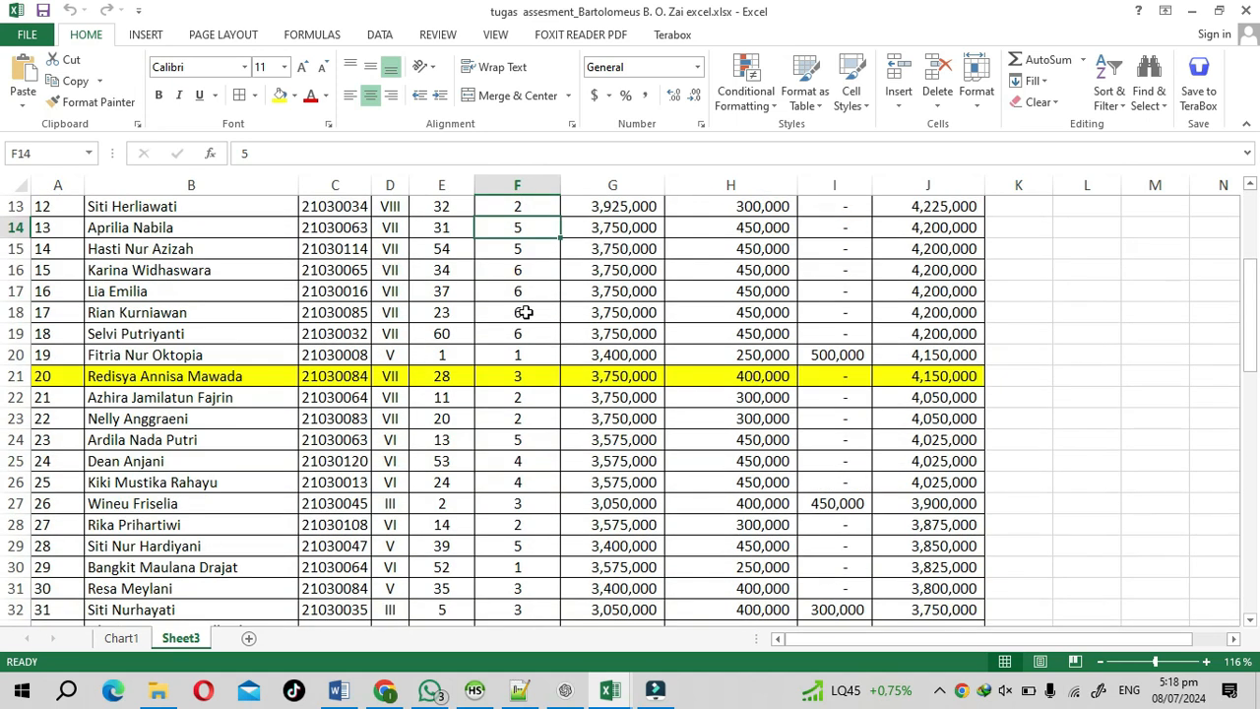
scroll(526, 313, "up", 4)
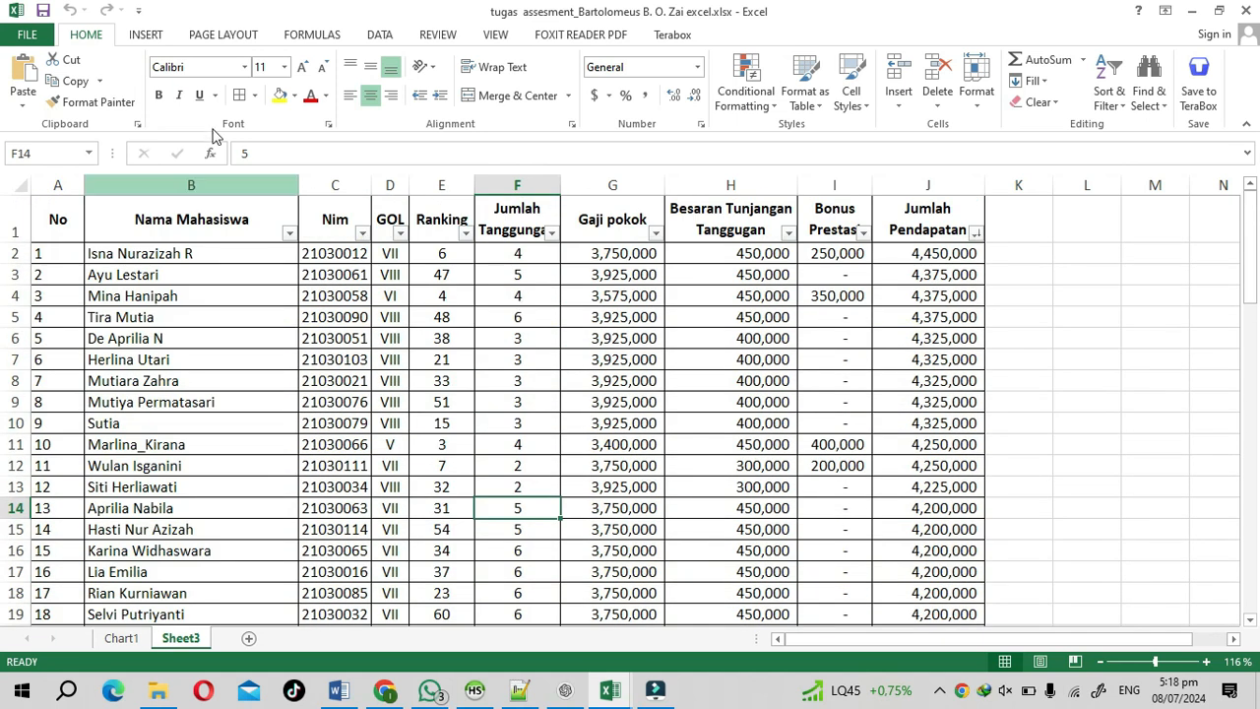
Save the workbook and remove the filter from the header row of the student table
left_click(43, 10)
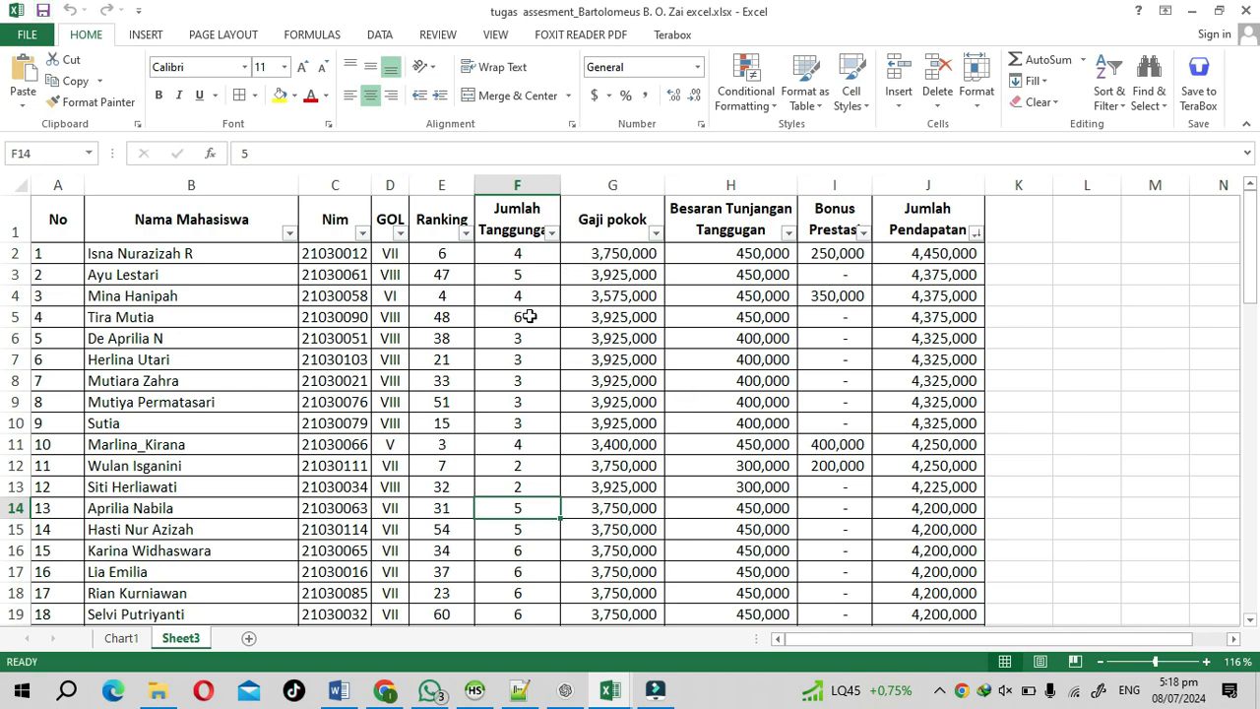
left_click(624, 254)
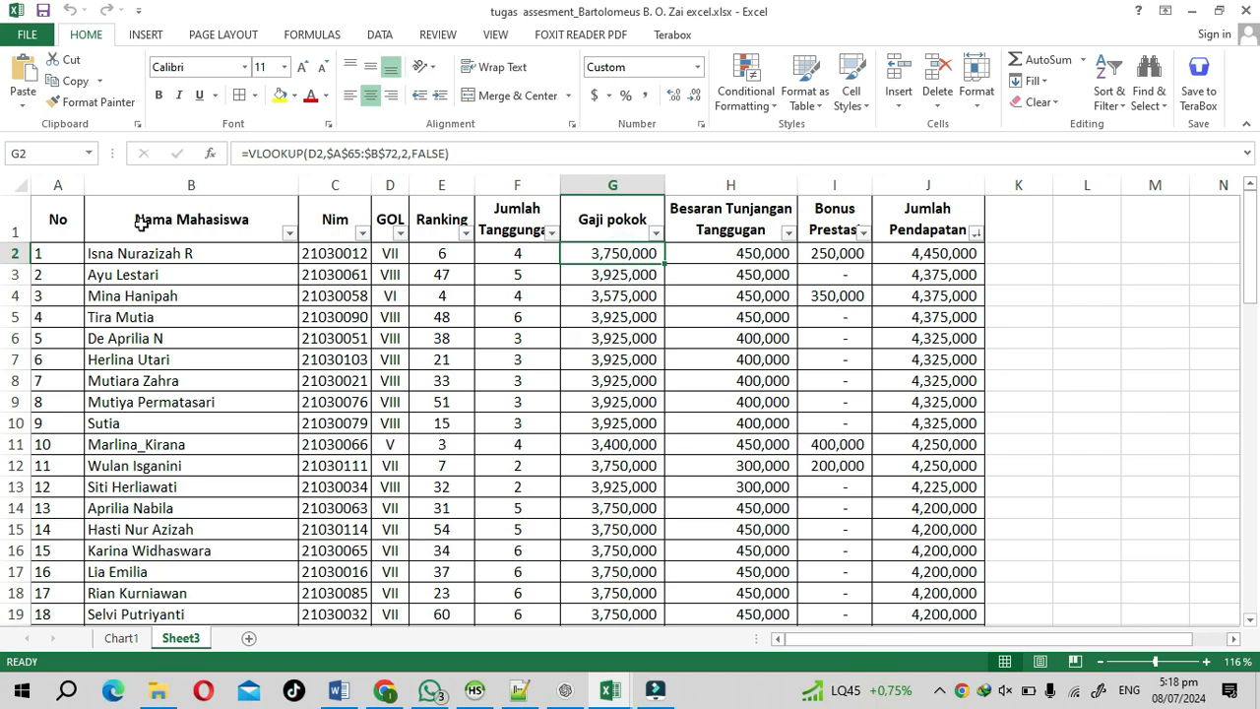
left_click_drag(114, 224, 924, 226)
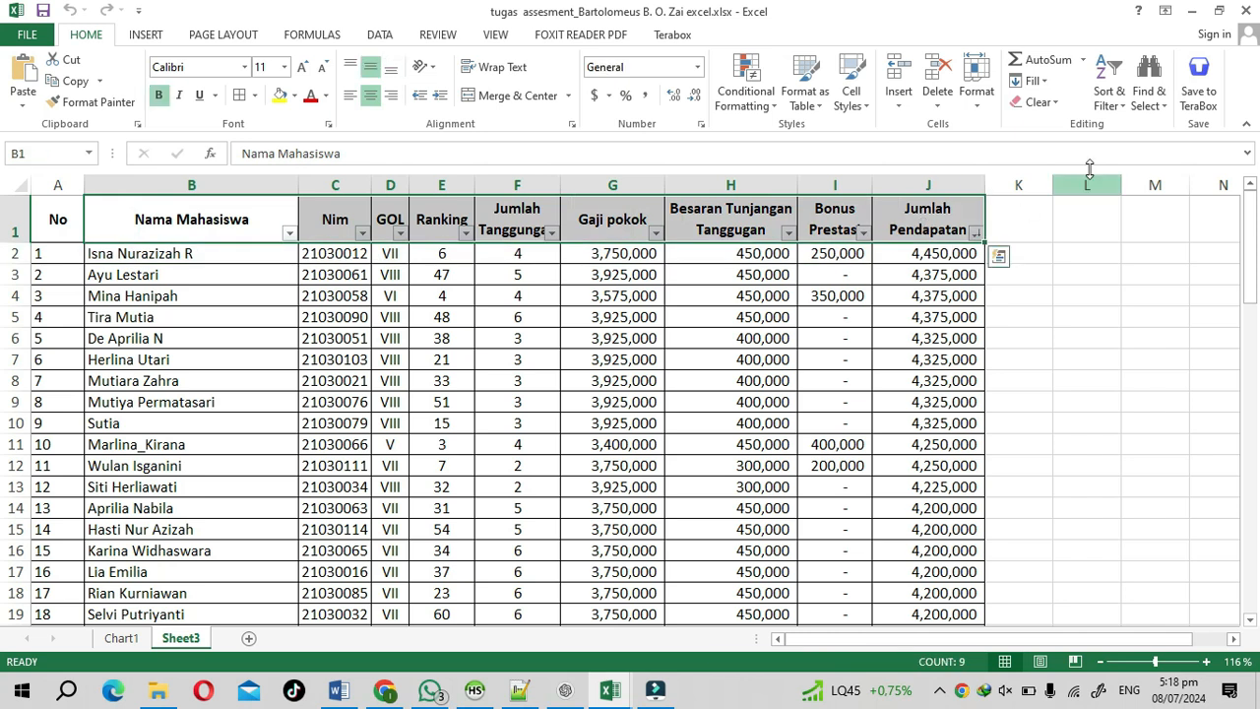
left_click(1109, 106)
left_click(1118, 193)
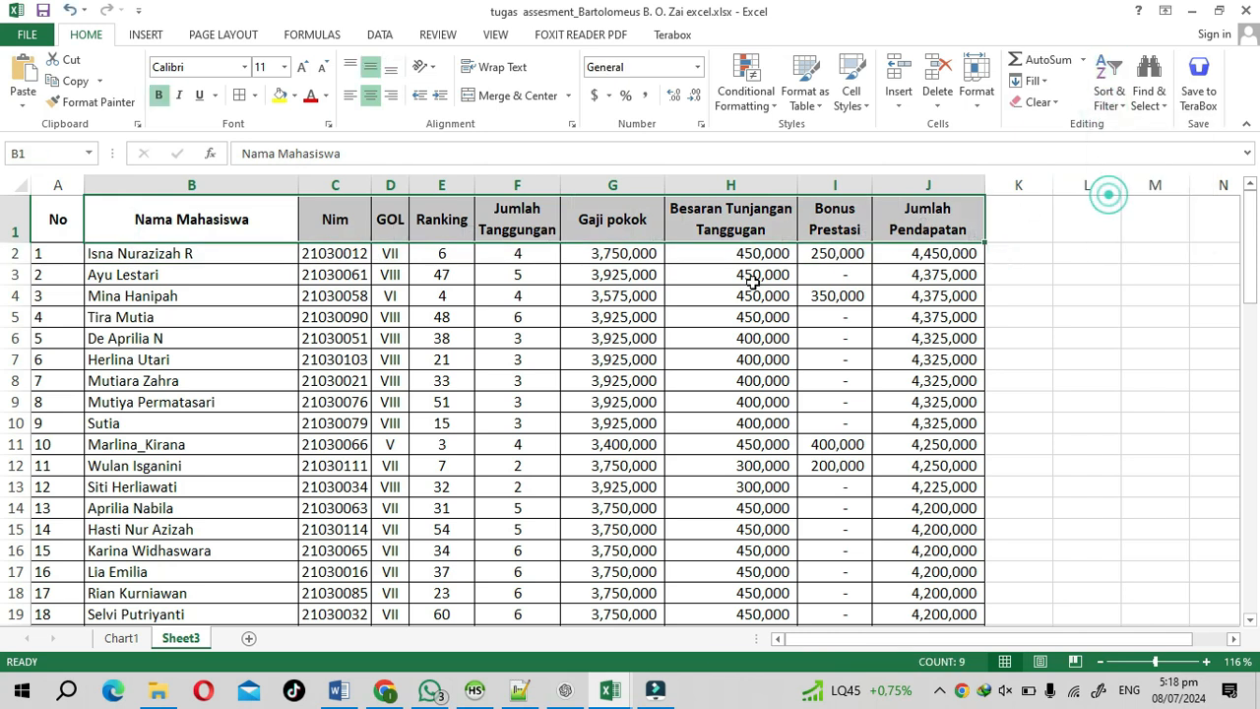
left_click(389, 299)
left_click(182, 236)
left_click(197, 220)
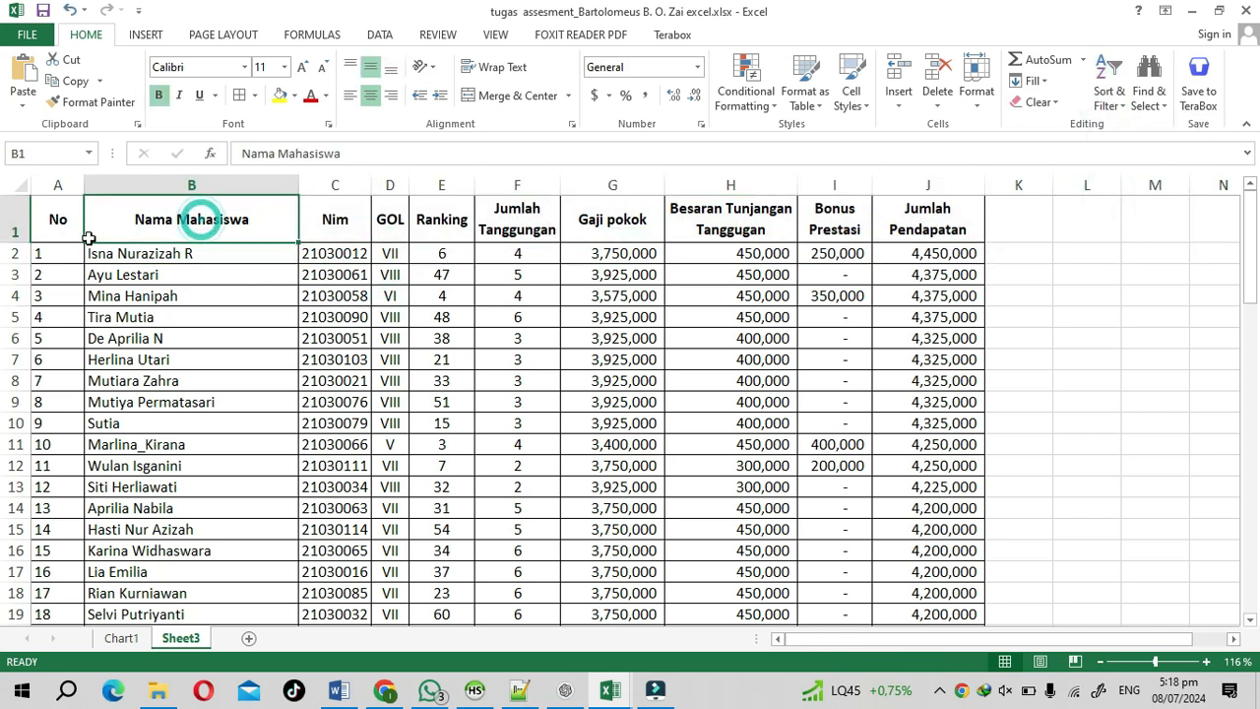
left_click(59, 220)
left_click(896, 222)
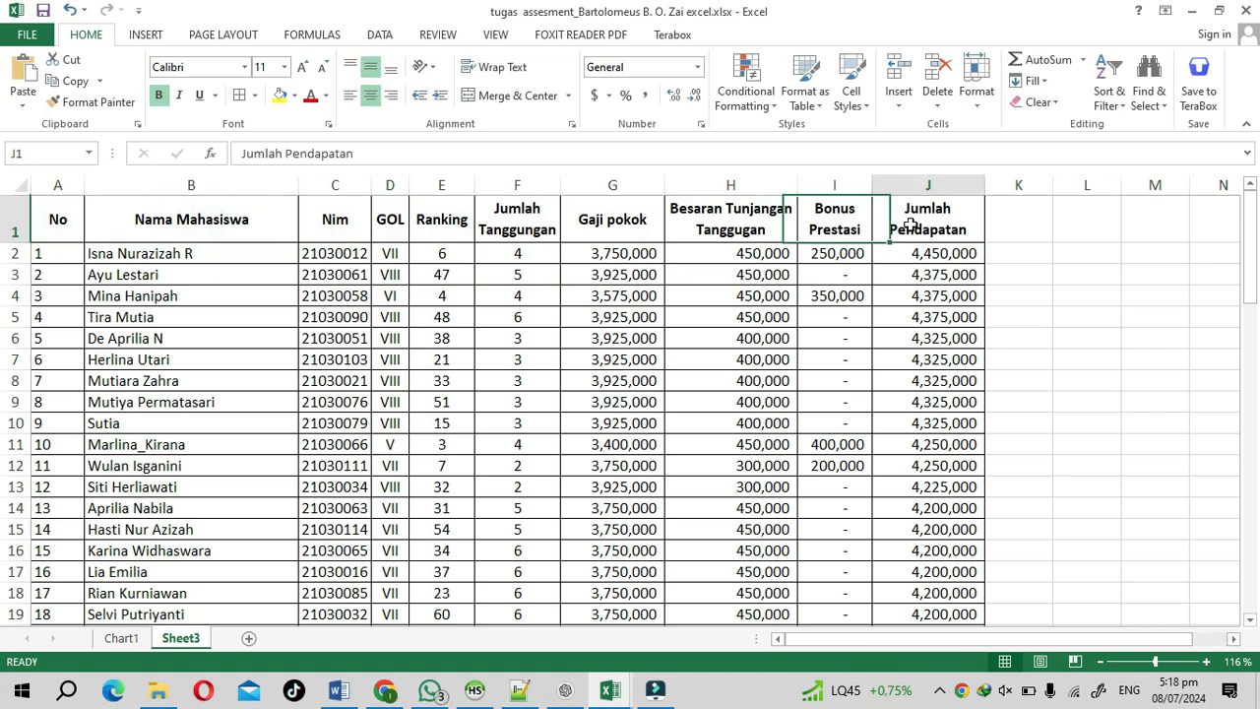
left_click(59, 226)
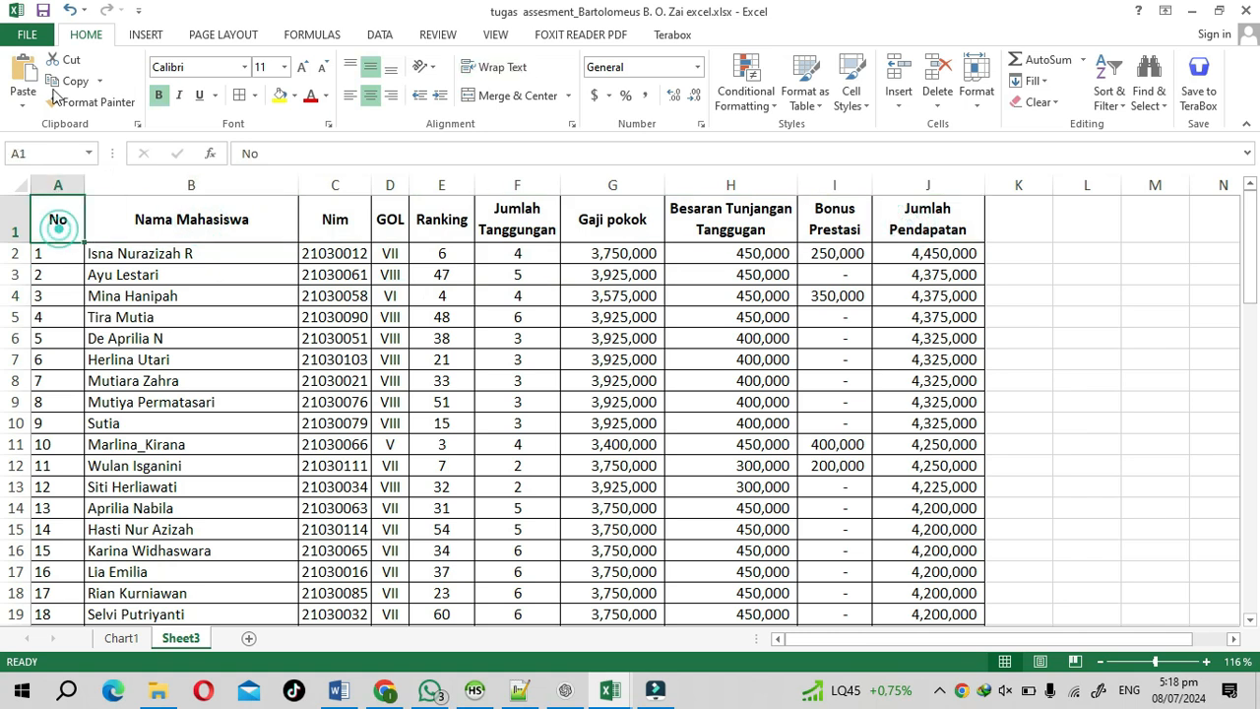
Start saving a copy of the workbook in the lat assesment folder with the file type CSV (MS-DOS)
left_click(33, 36)
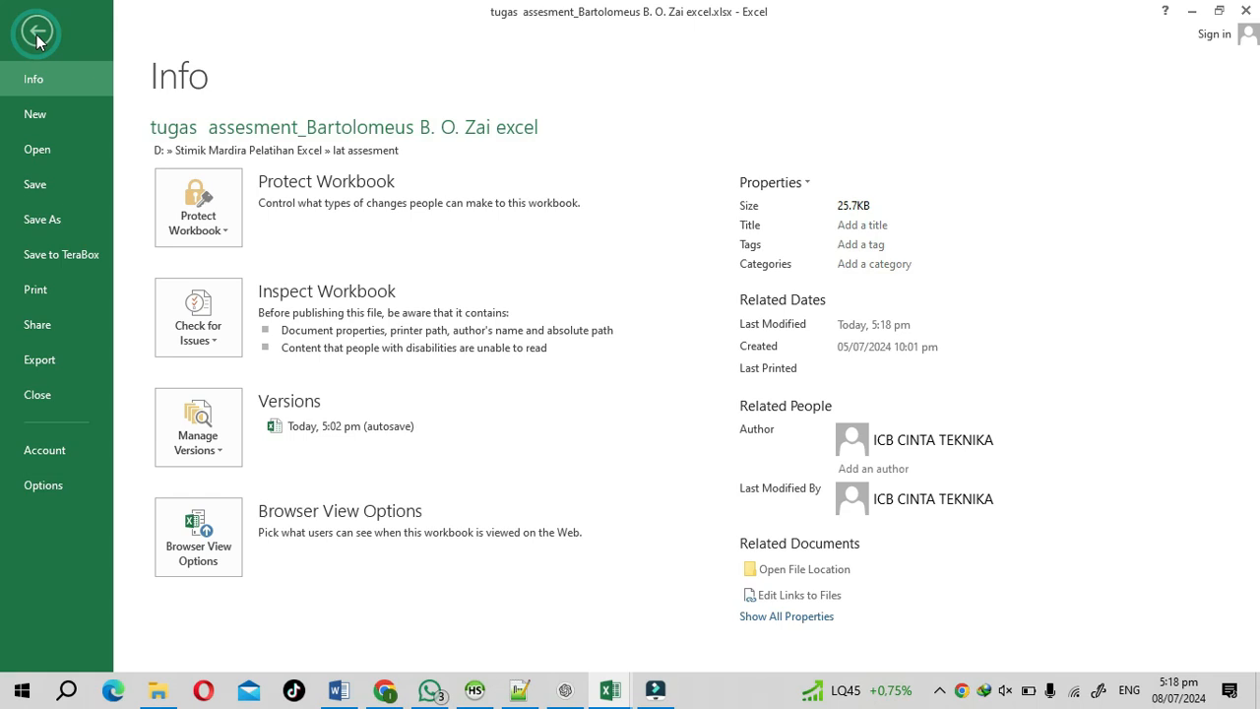
left_click(43, 219)
left_click(572, 198)
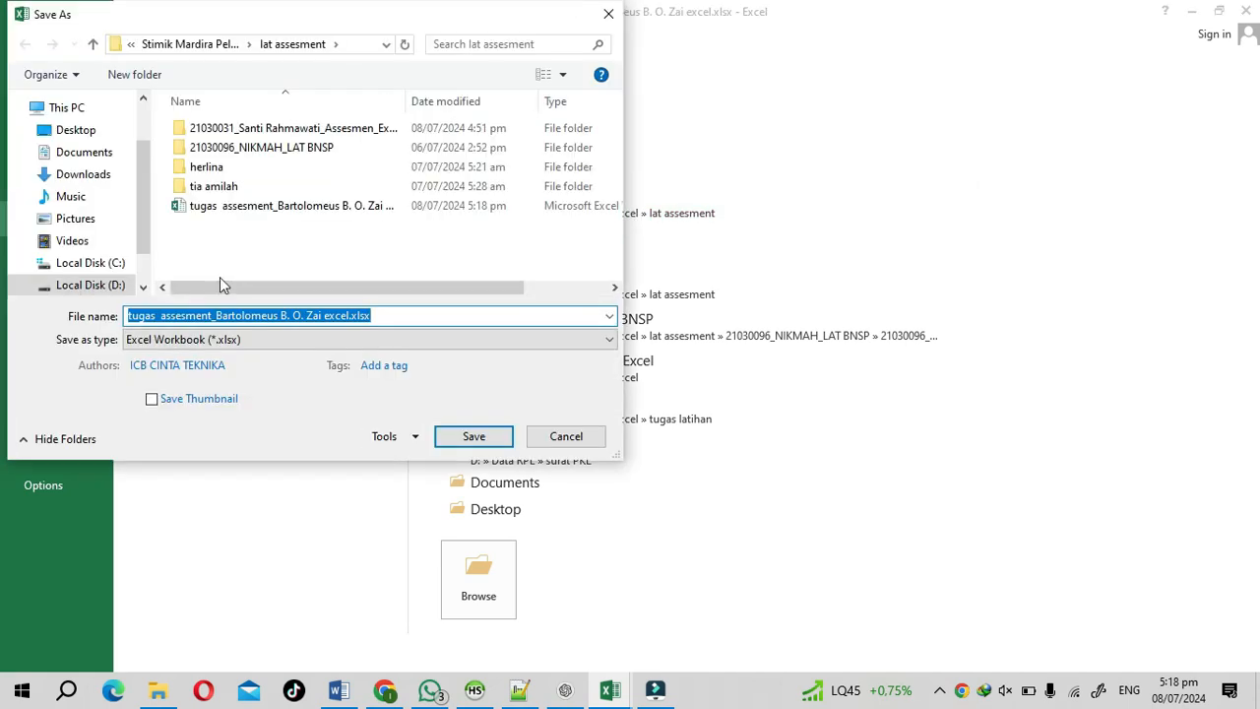
left_click(248, 339)
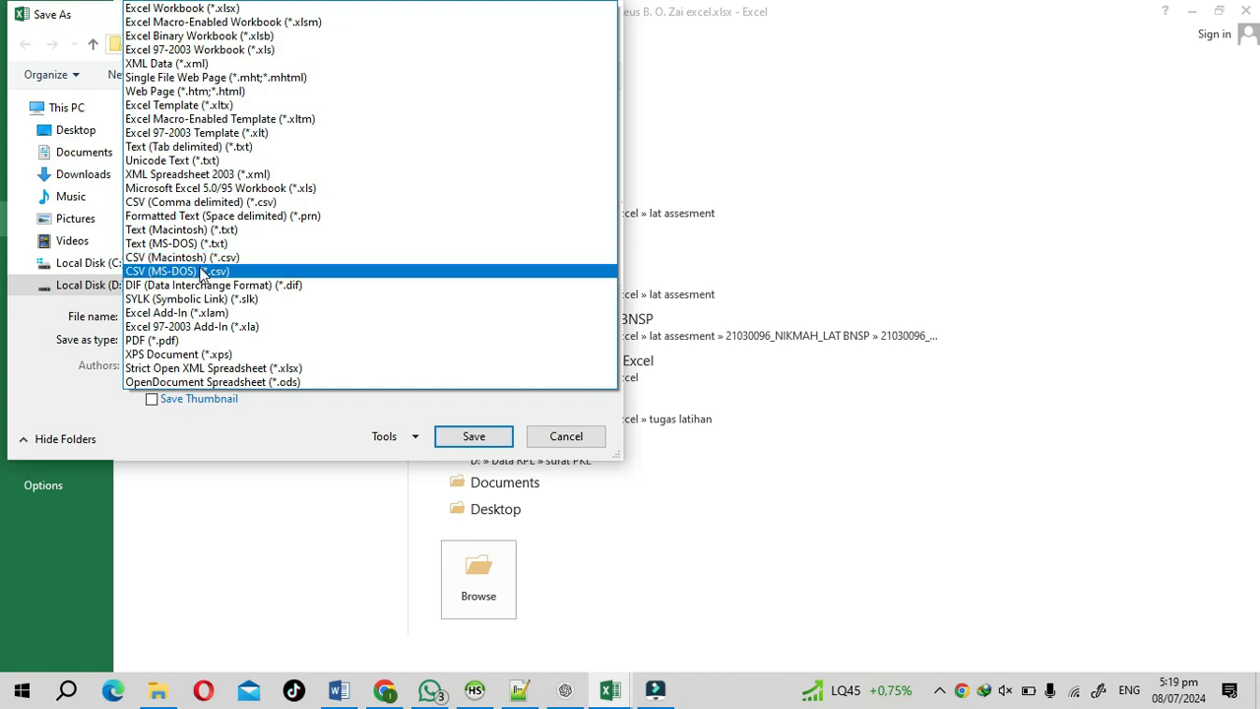
left_click(202, 272)
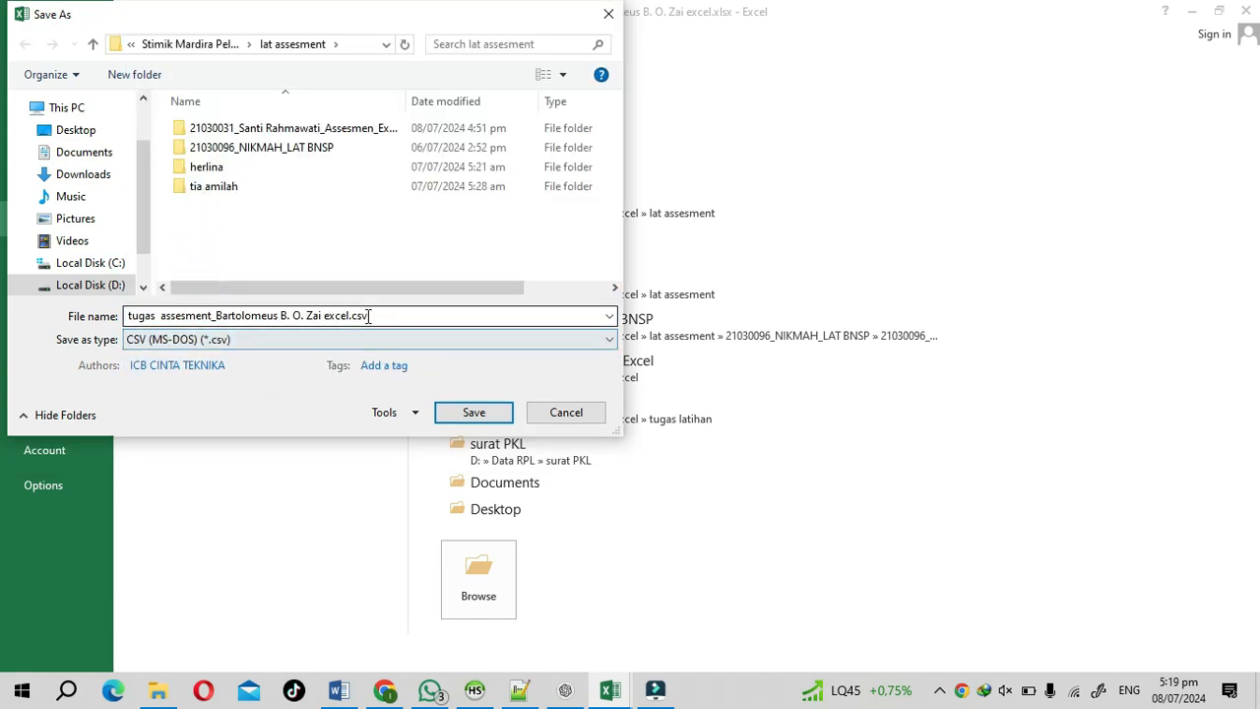
Name the copy "tugas assesment lat.csv" and save only the active sheet, keeping the CSV format
left_click(171, 320)
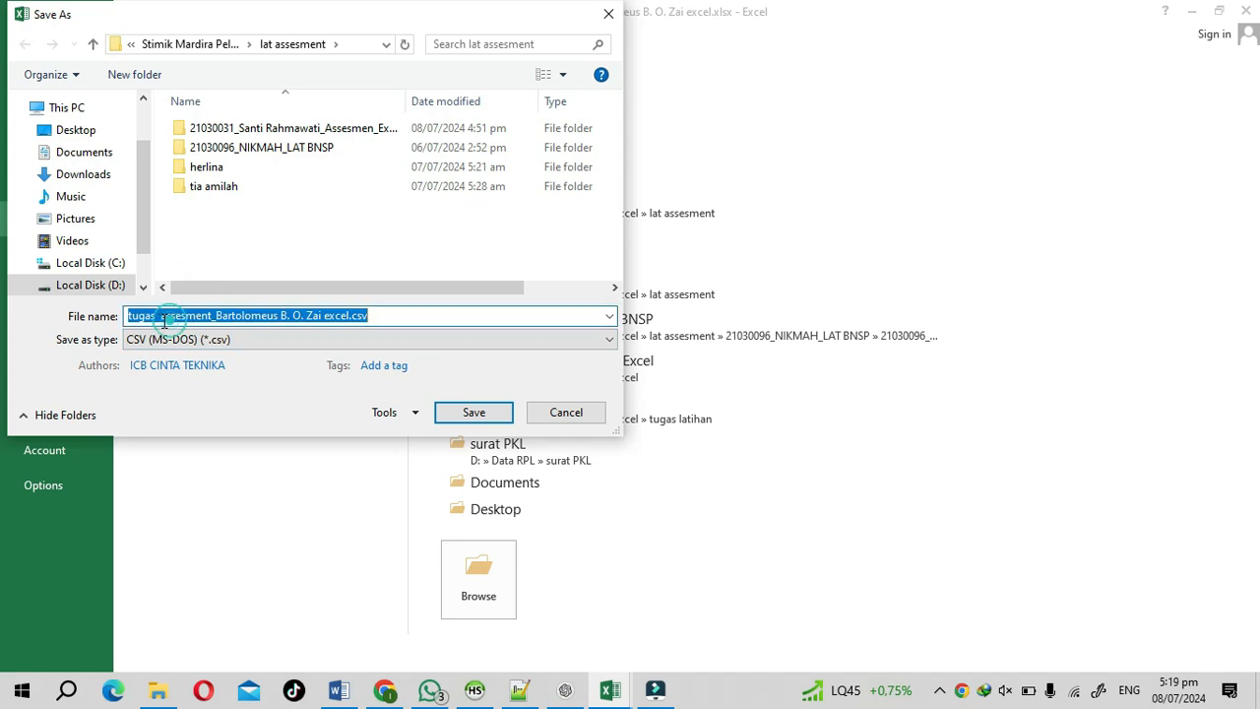
left_click(161, 319)
left_click_drag(214, 315, 350, 315)
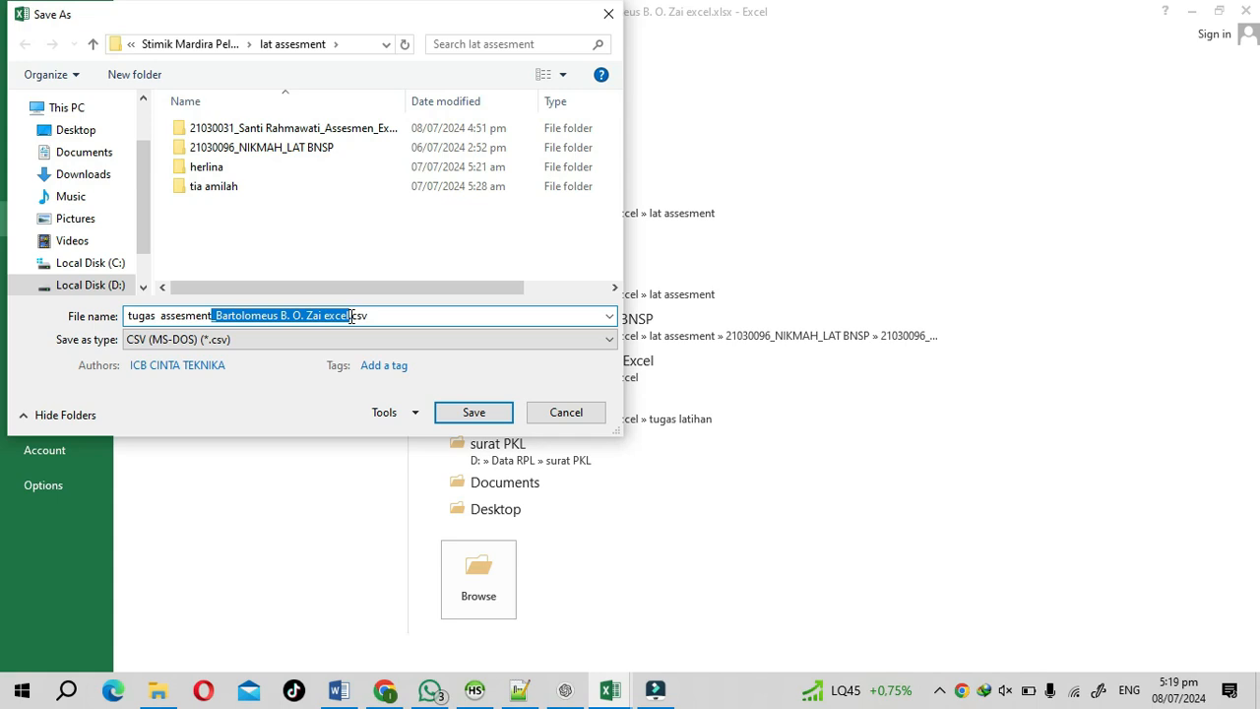
key("BackSpace")
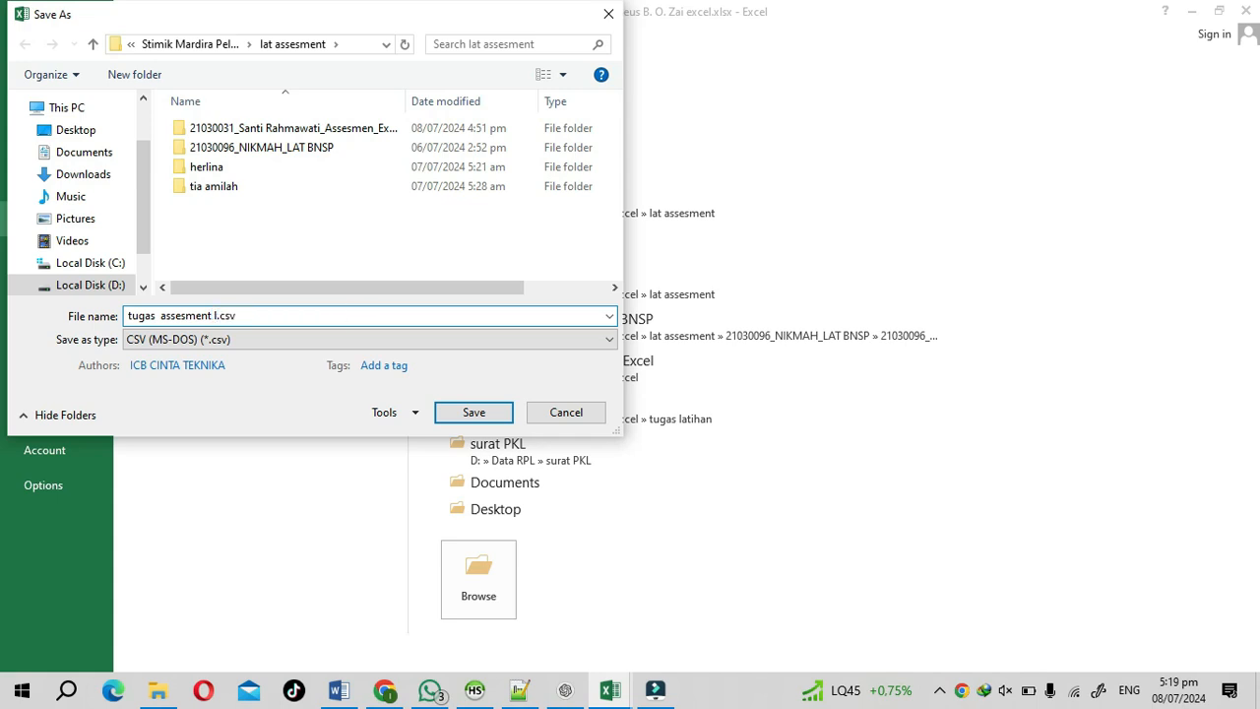
type("lat")
left_click(462, 414)
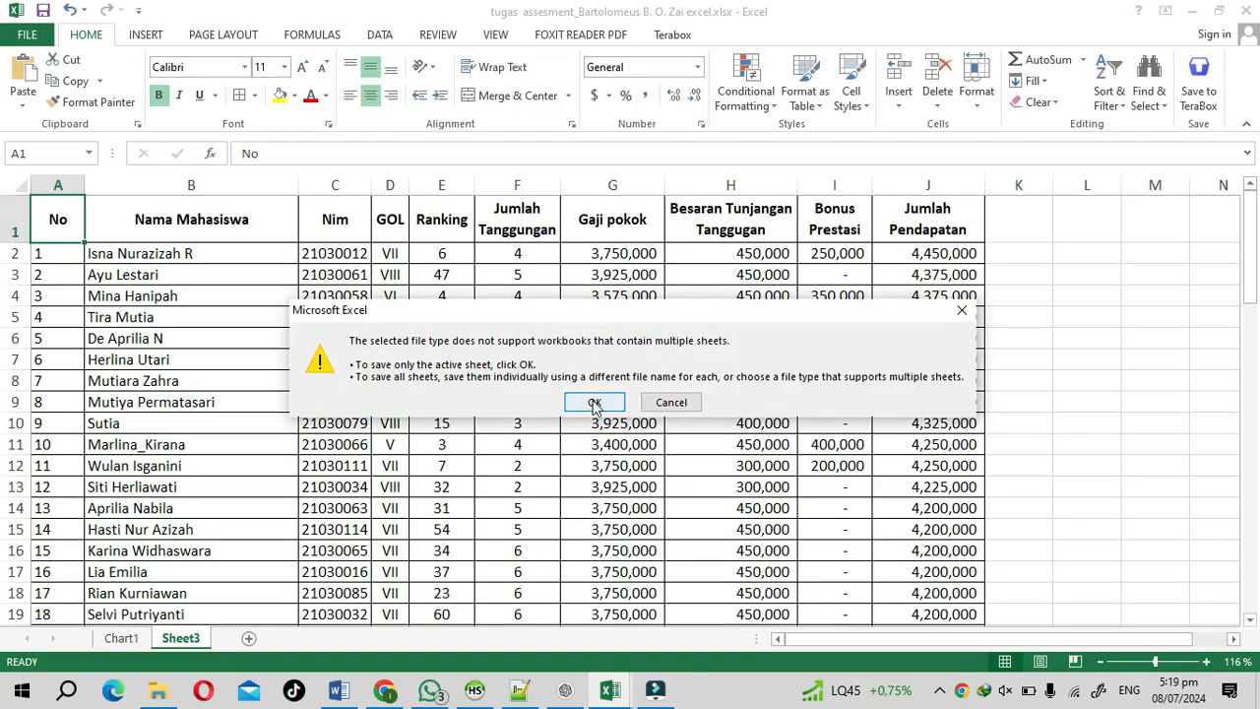
left_click(595, 403)
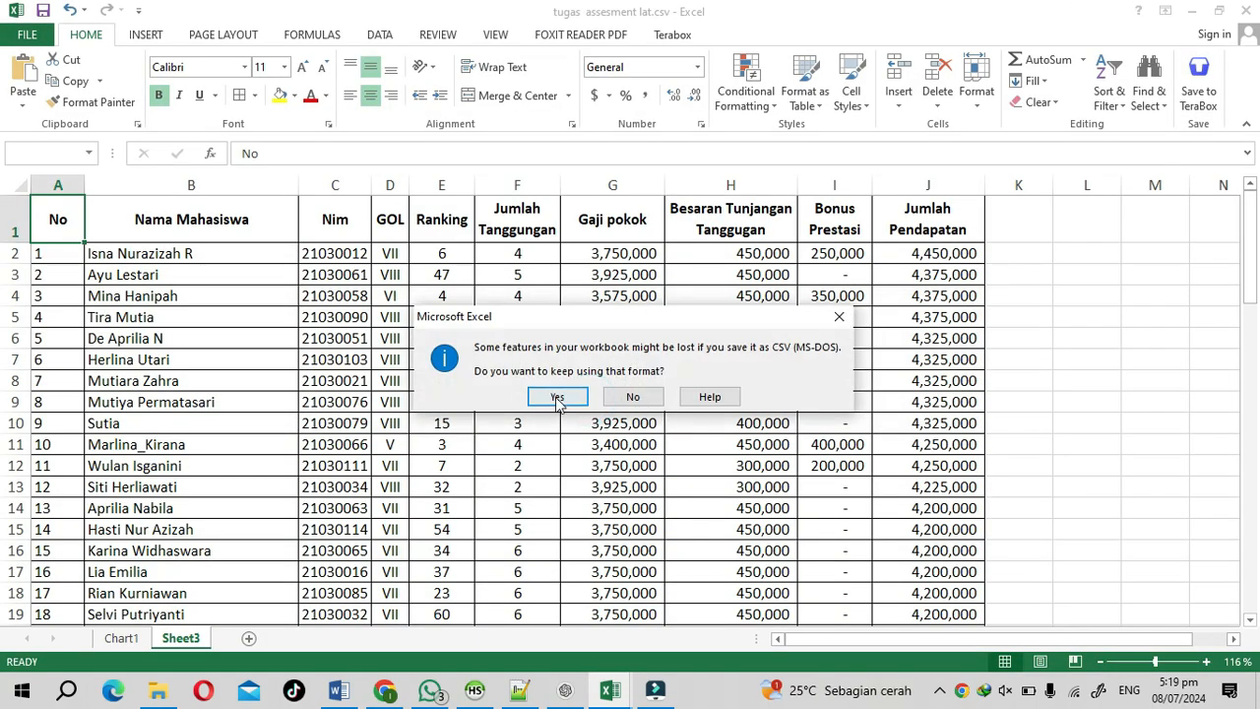
left_click(558, 396)
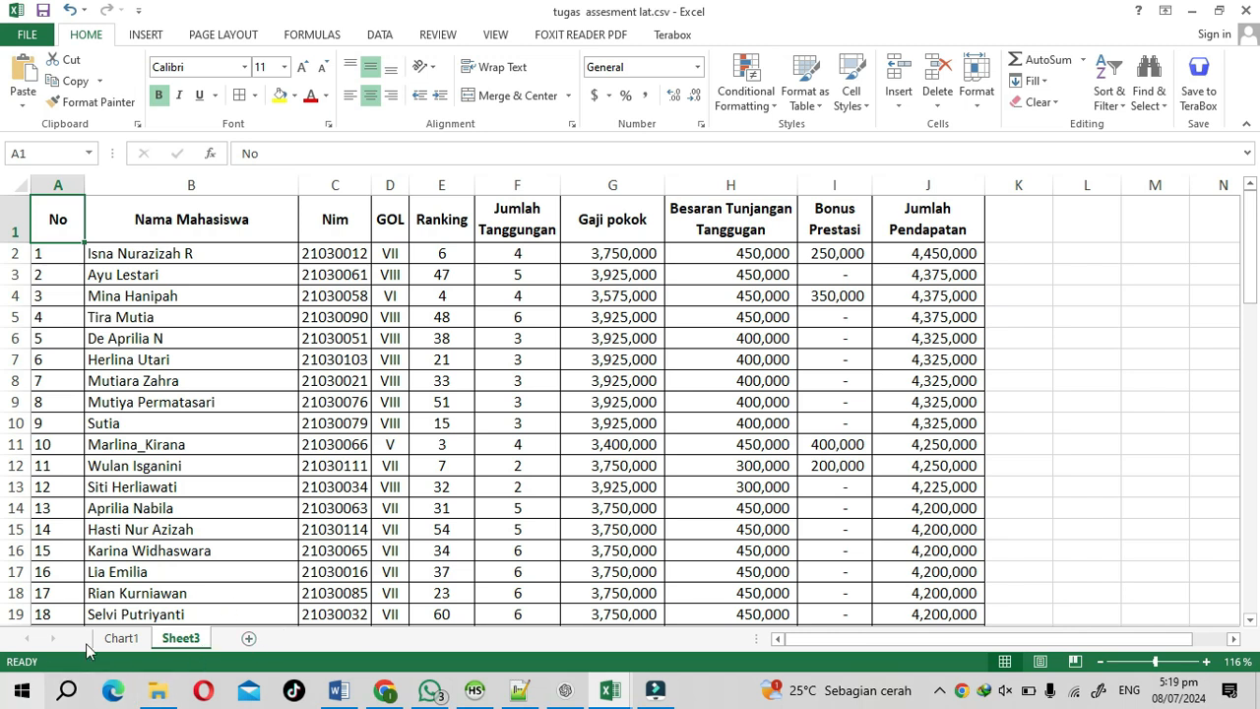
Switch to Word and create a new blank document
mouse_move(338, 694)
left_click(344, 678)
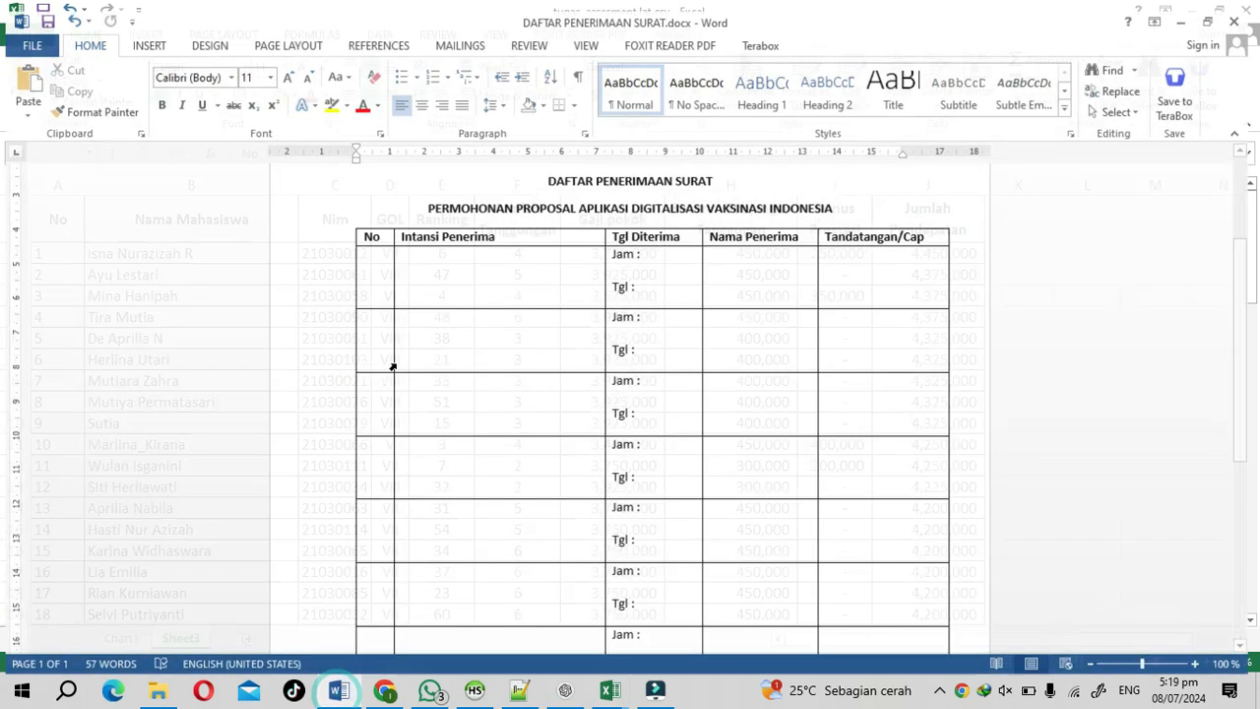
left_click(29, 35)
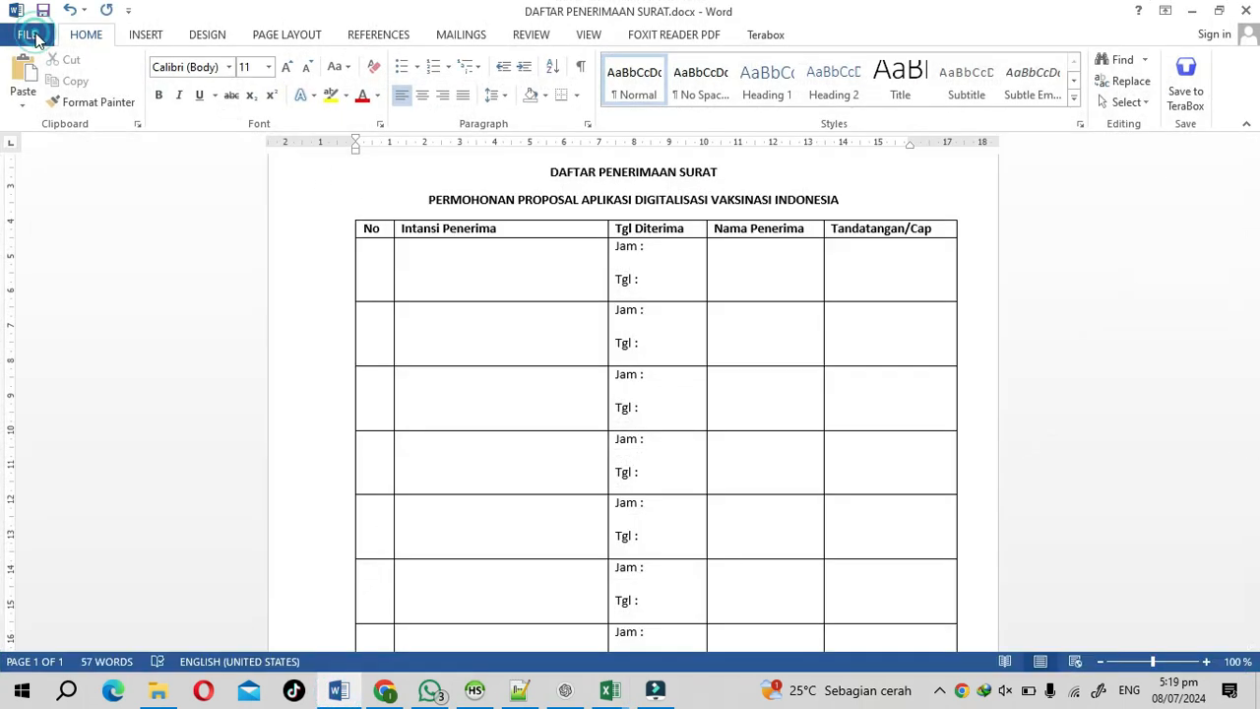
left_click(49, 118)
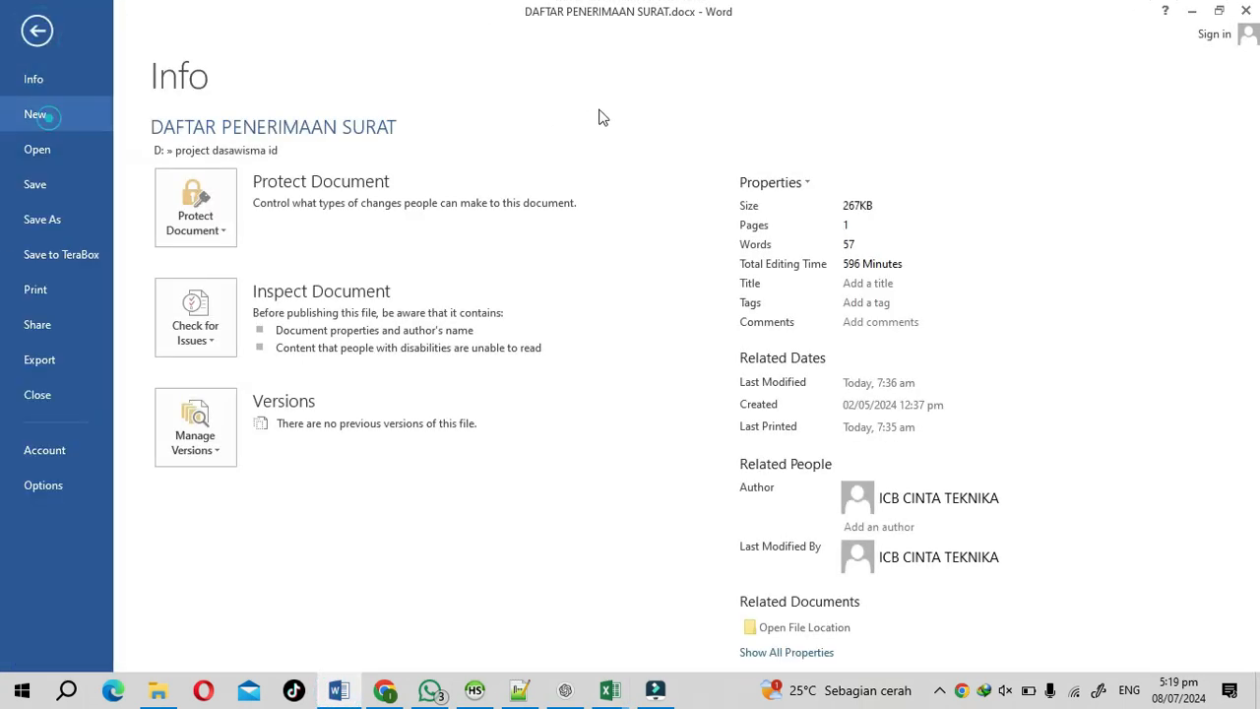
left_click(281, 274)
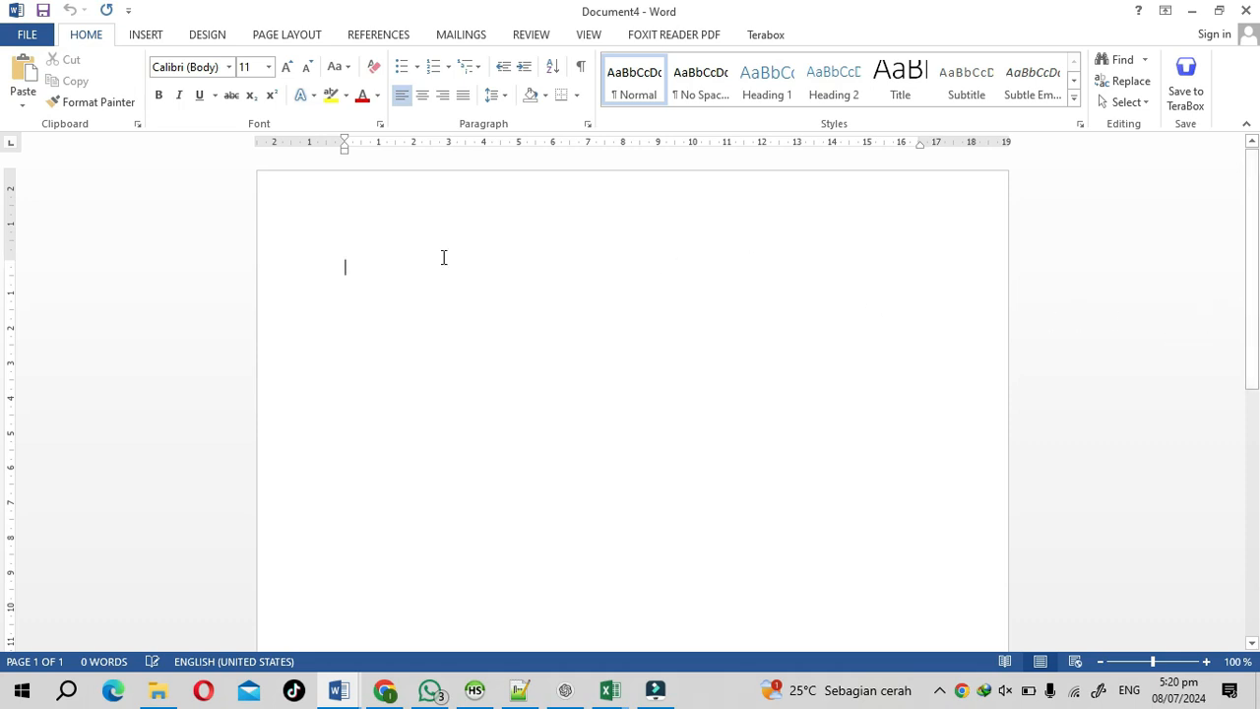
Narrow the page margins to about 0.75 cm at the top and left and about 0.59 cm at the right
left_click_drag(10, 258, 16, 200)
mouse_move(345, 156)
left_mouse_down()
mouse_move(378, 160)
mouse_move(295, 145)
mouse_move(317, 144)
mouse_move(281, 159)
left_mouse_up()
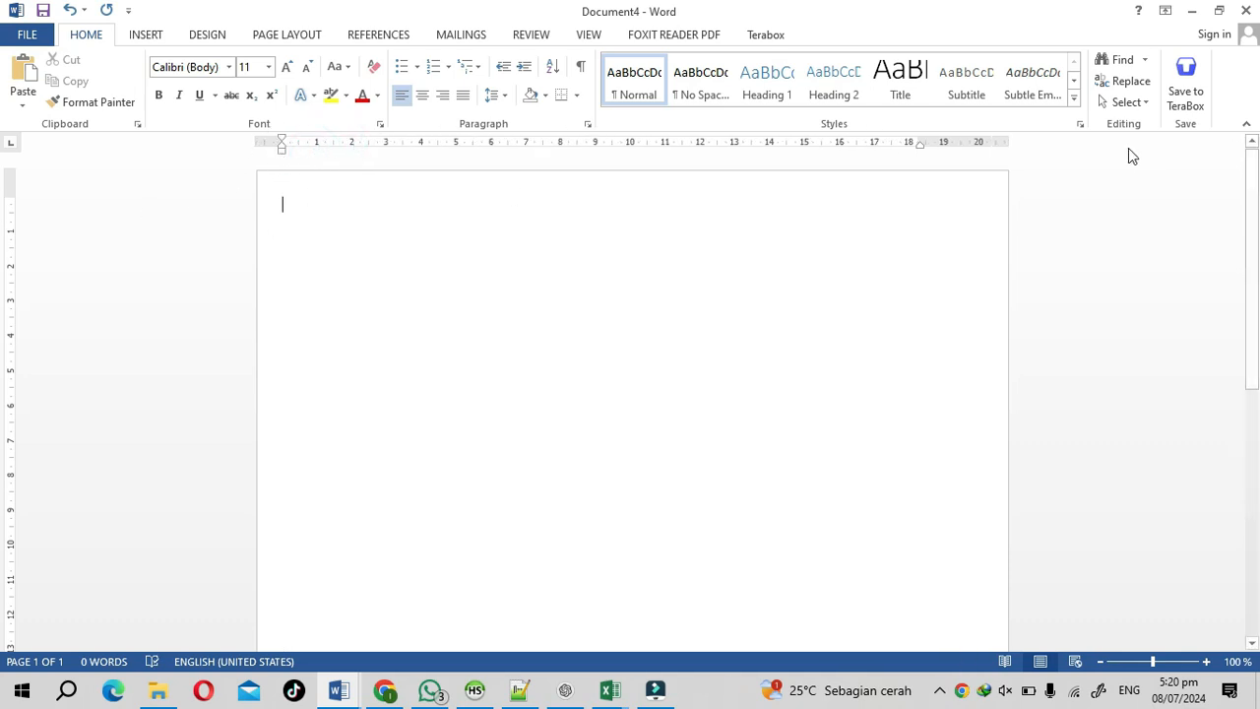
left_click_drag(921, 140, 989, 135)
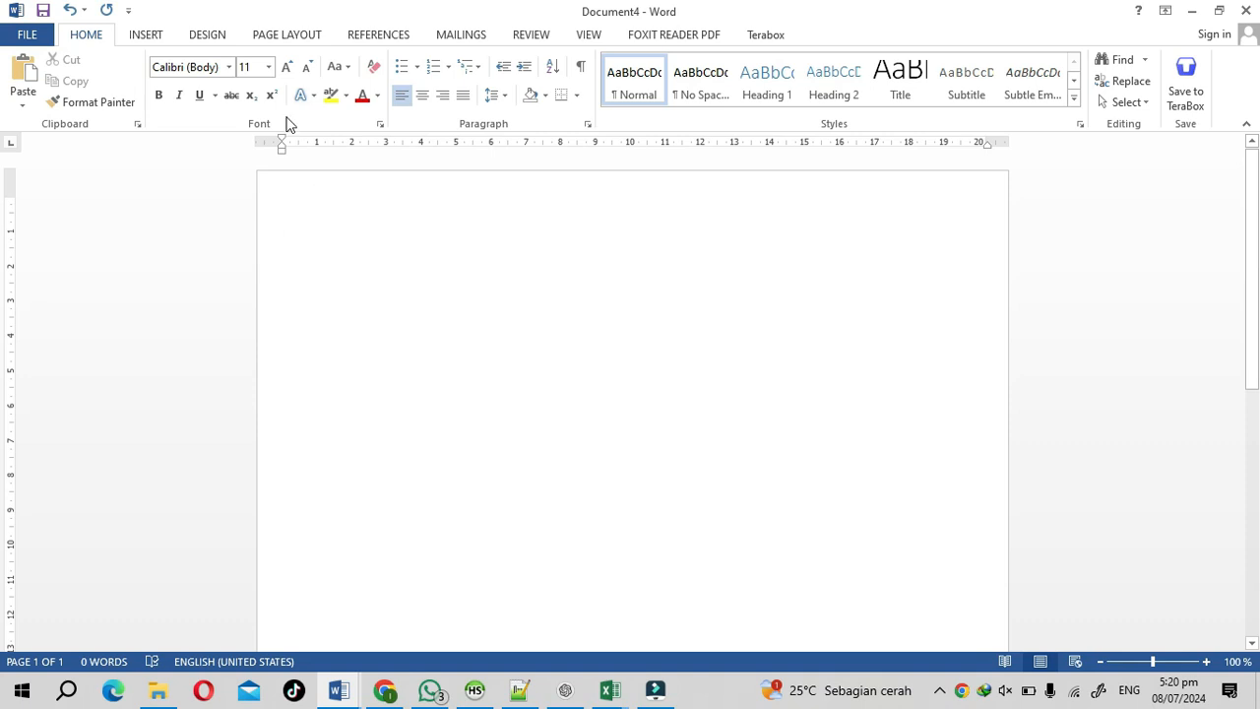
Set the document's paper size to A4 210 x 297 mm
left_click(279, 37)
left_click(127, 98)
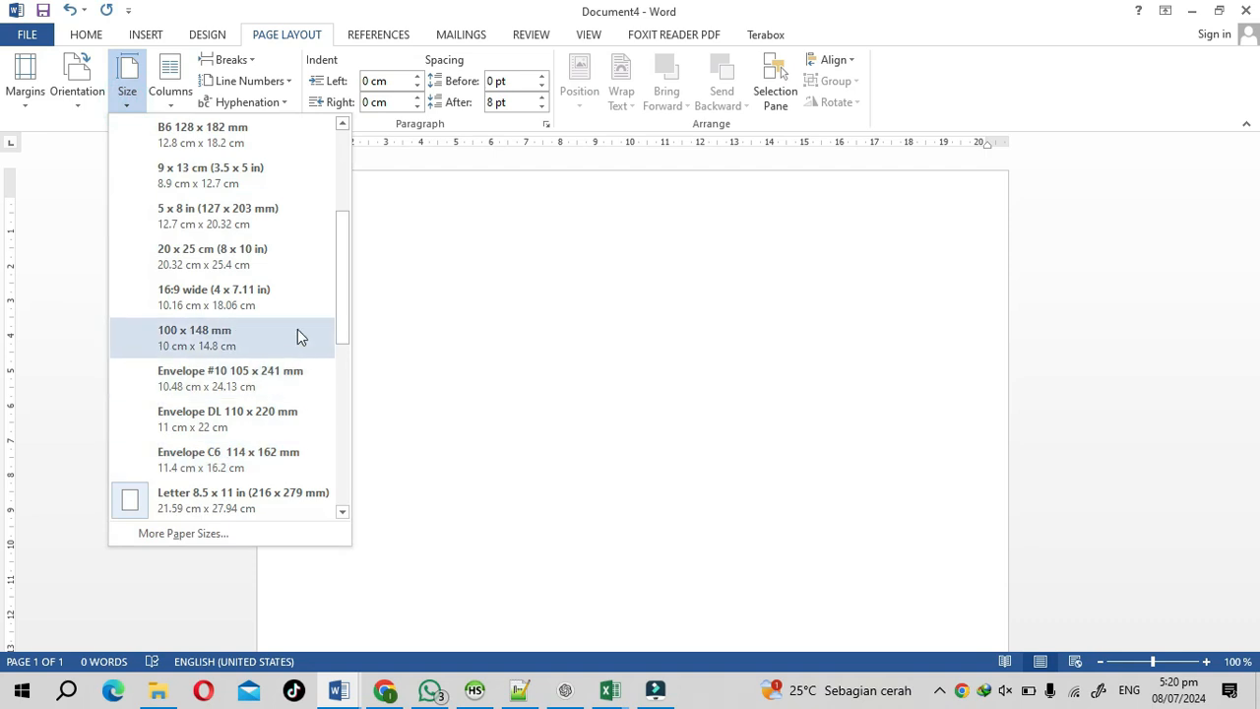
left_click_drag(340, 300, 346, 197)
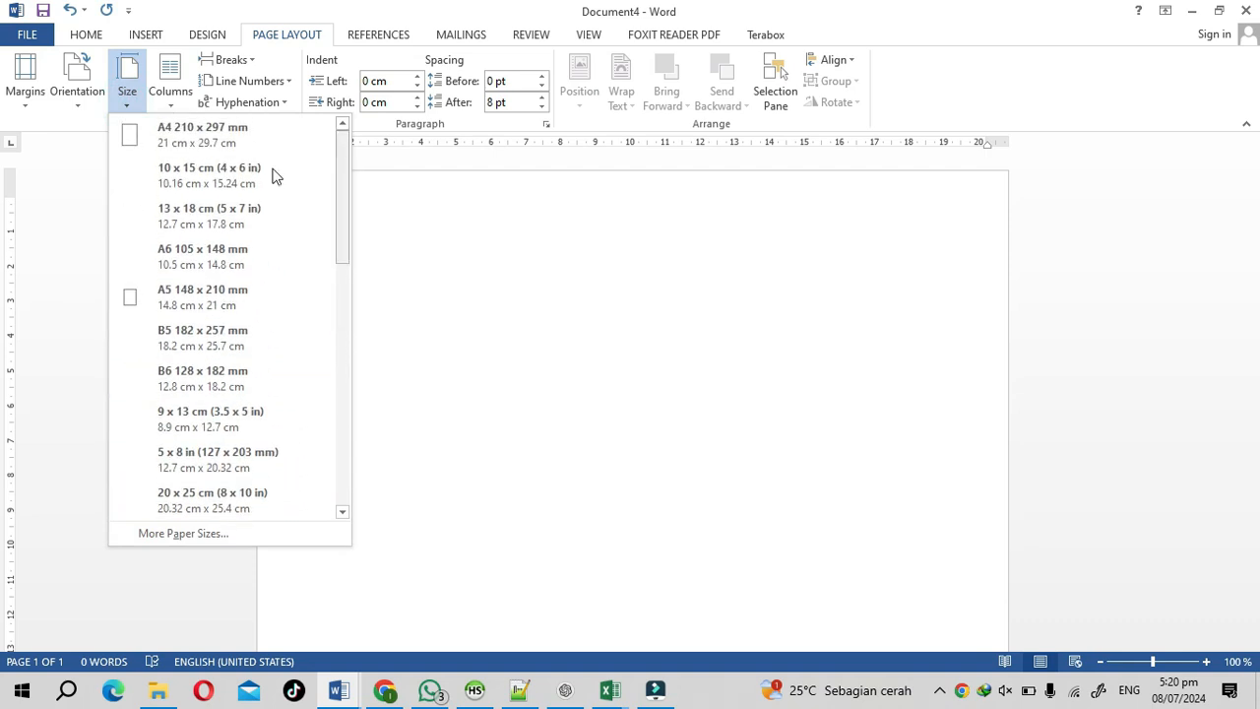
left_click(222, 143)
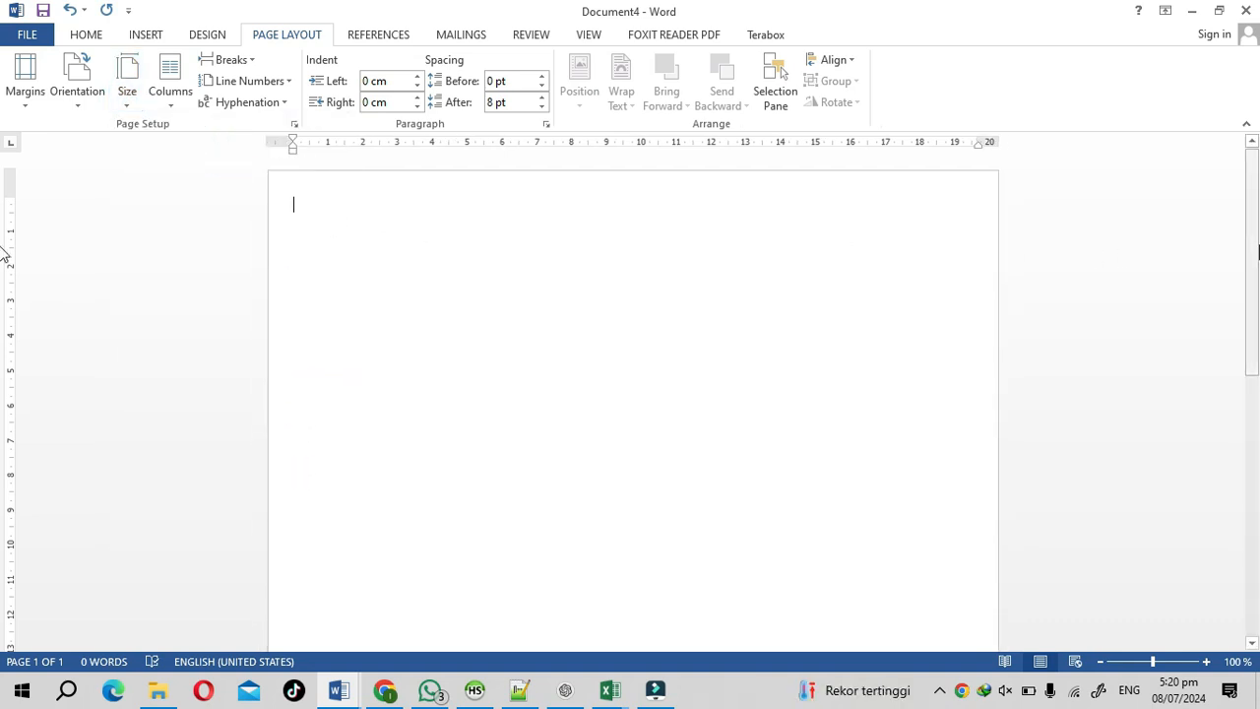
Set the top and bottom page margins to 0.7 cm and adjust the right margin for the whole document
left_click_drag(1257, 258, 1227, 600)
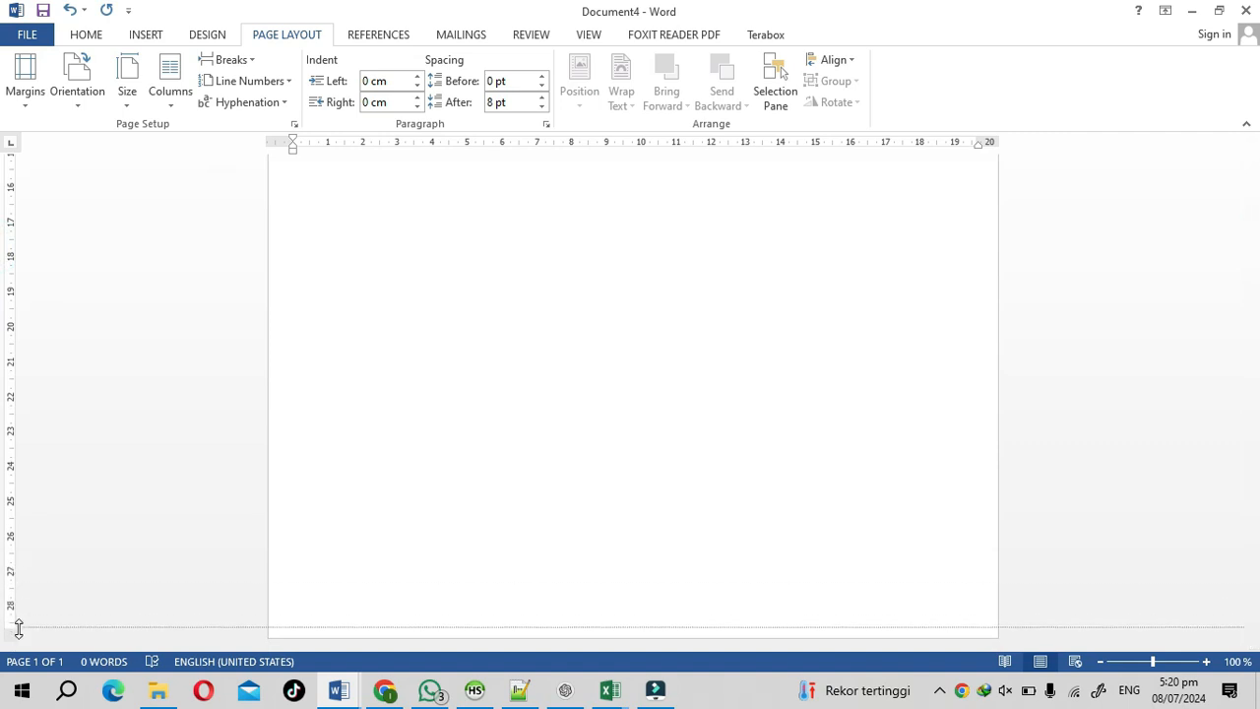
left_click(294, 123)
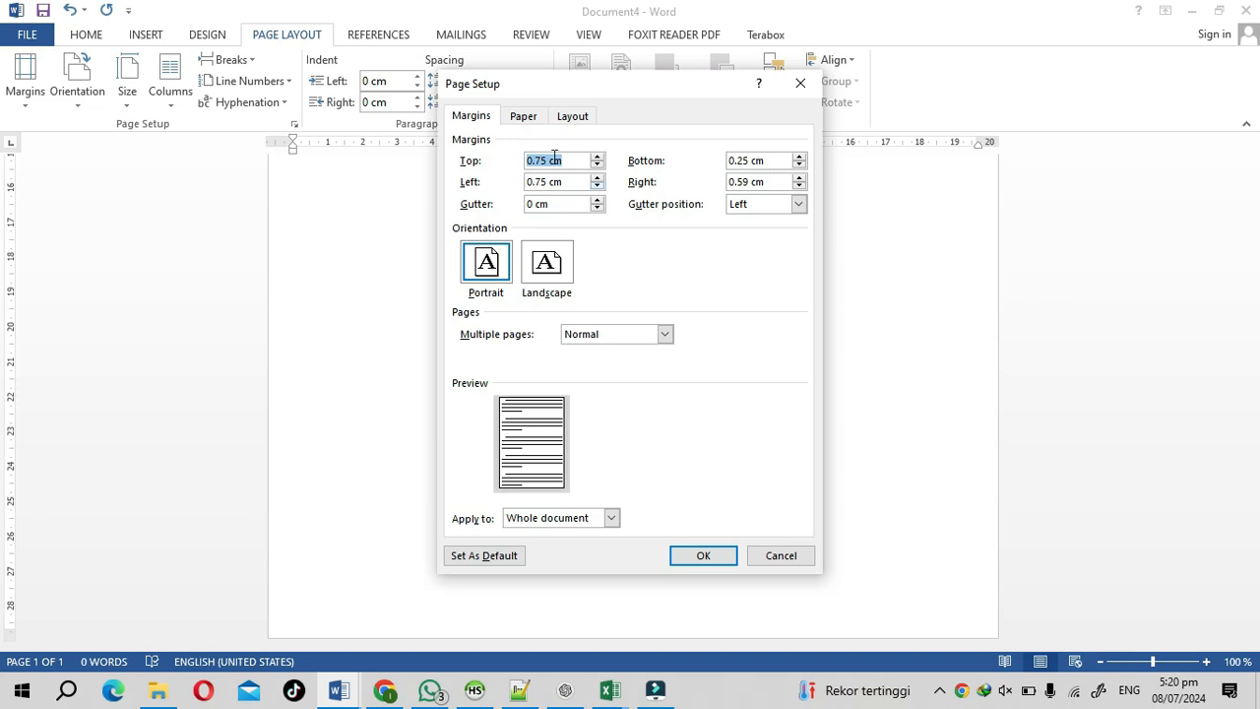
left_click(799, 157)
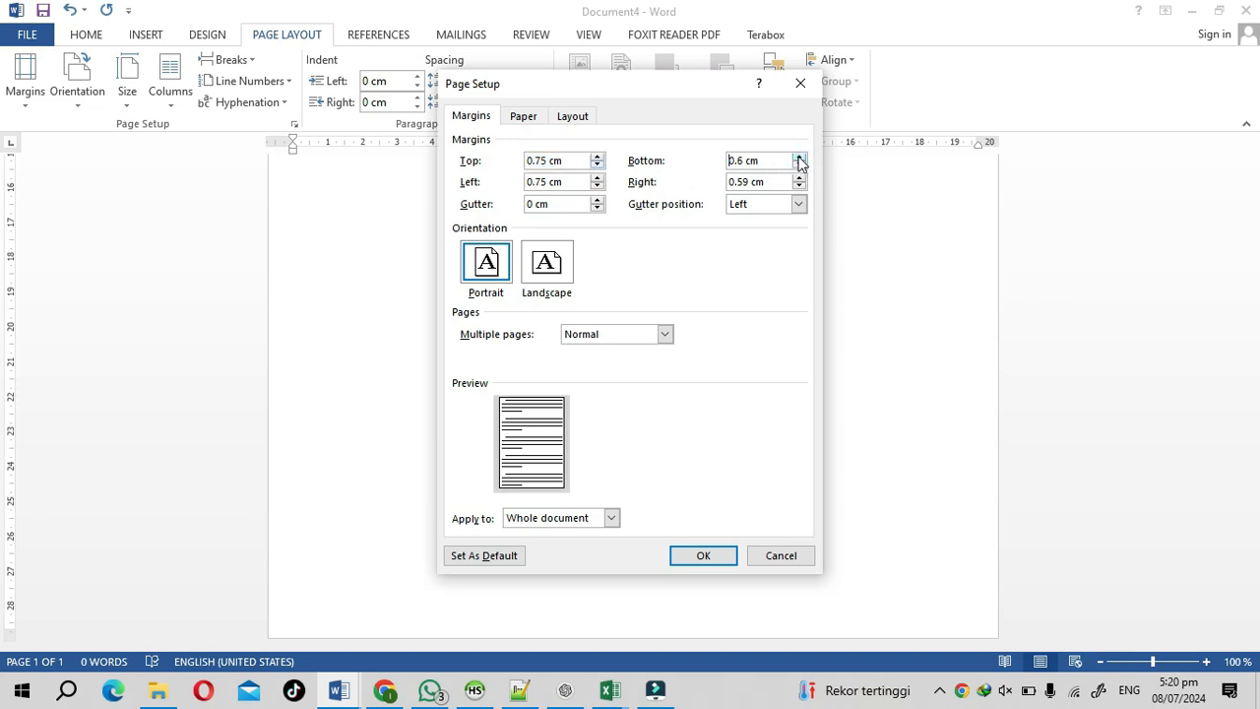
left_click(799, 164)
left_click(800, 165)
left_click(596, 164)
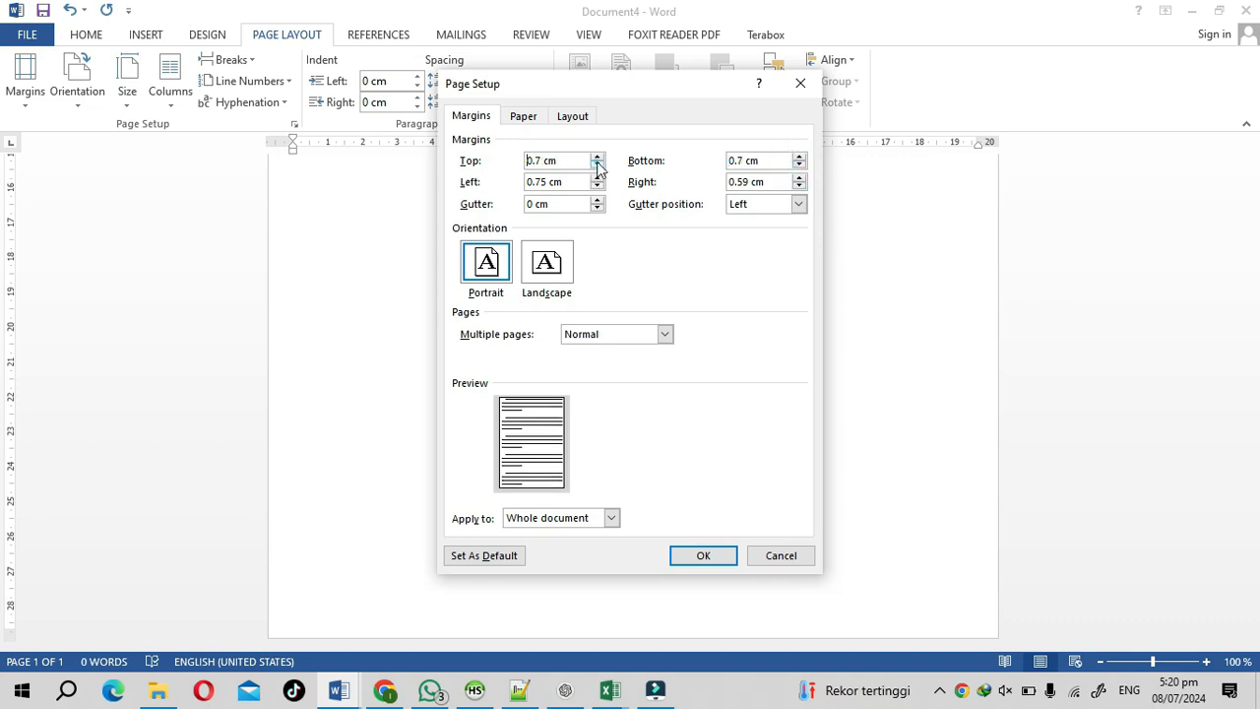
left_click(800, 187)
left_click(801, 179)
left_click(699, 556)
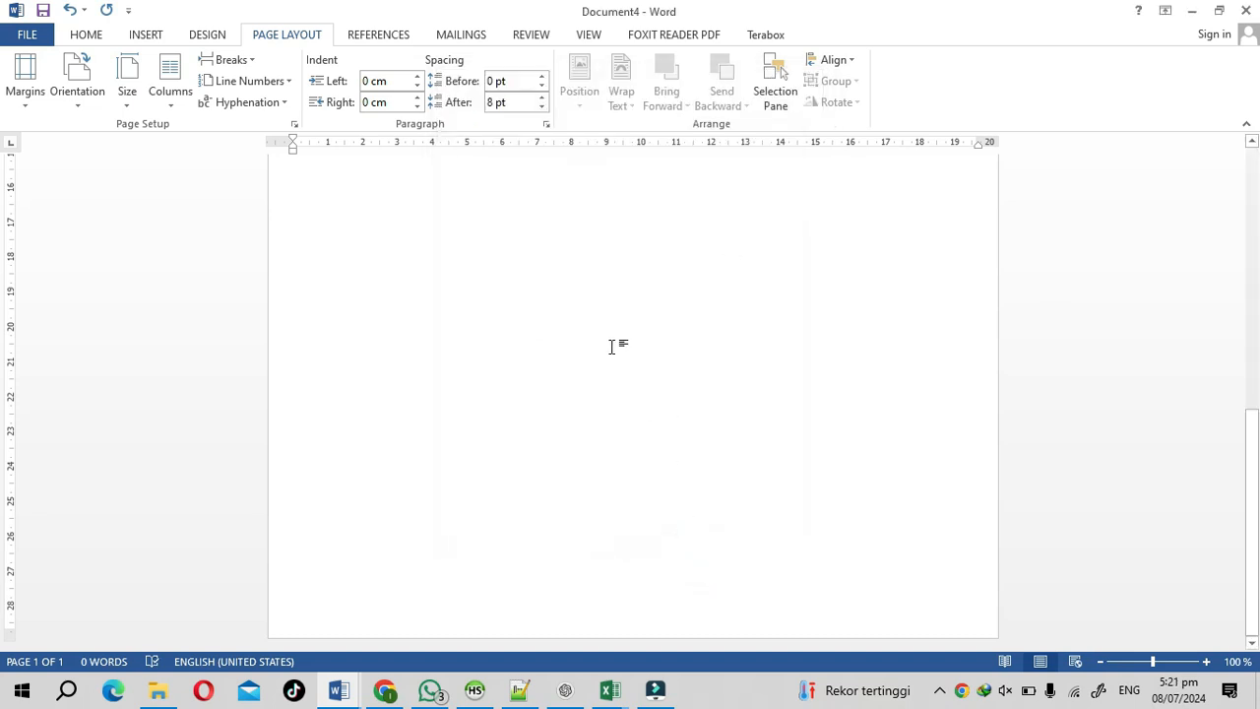
Insert a table with two columns and two rows at the start of the document
left_click(1103, 662)
left_click(1103, 662)
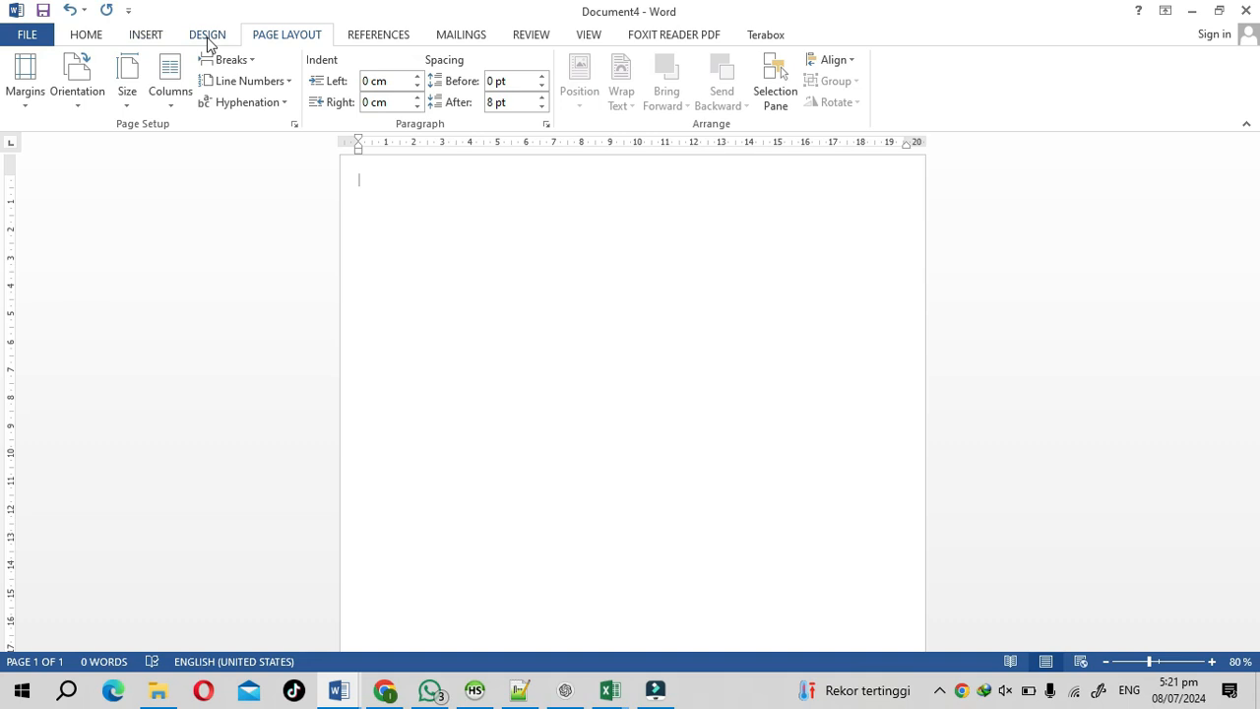
left_click(145, 35)
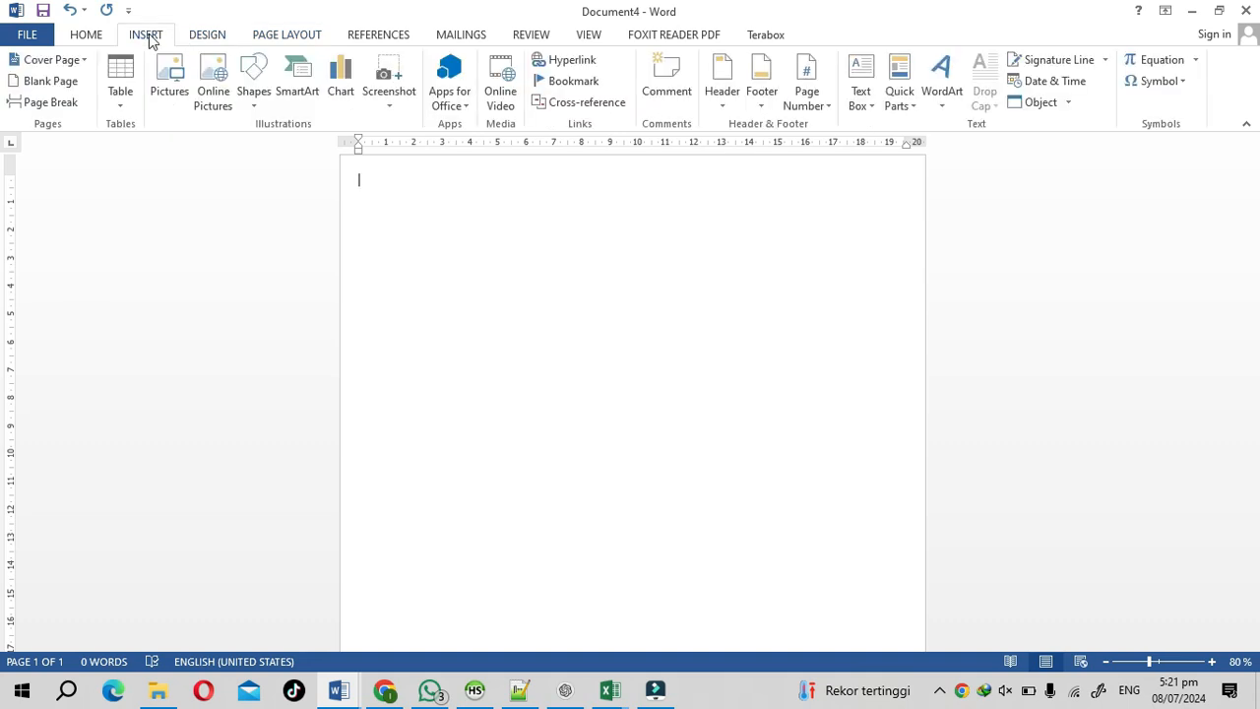
left_click(121, 77)
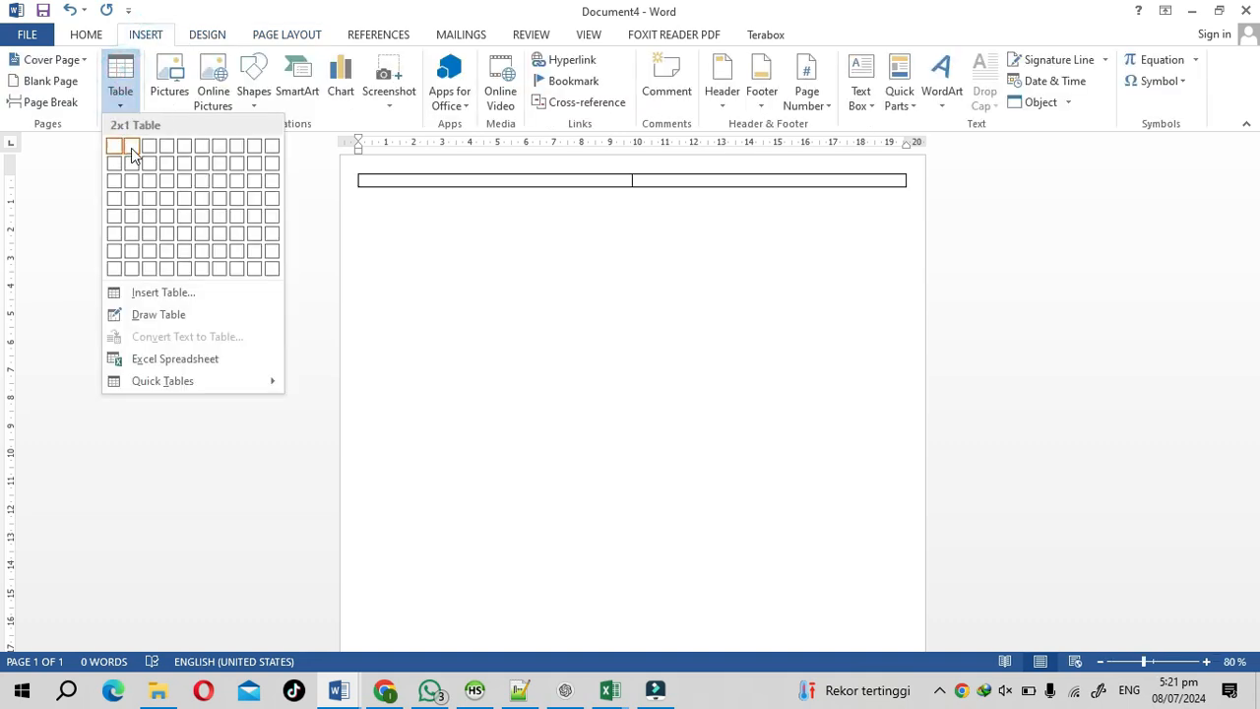
left_click(135, 164)
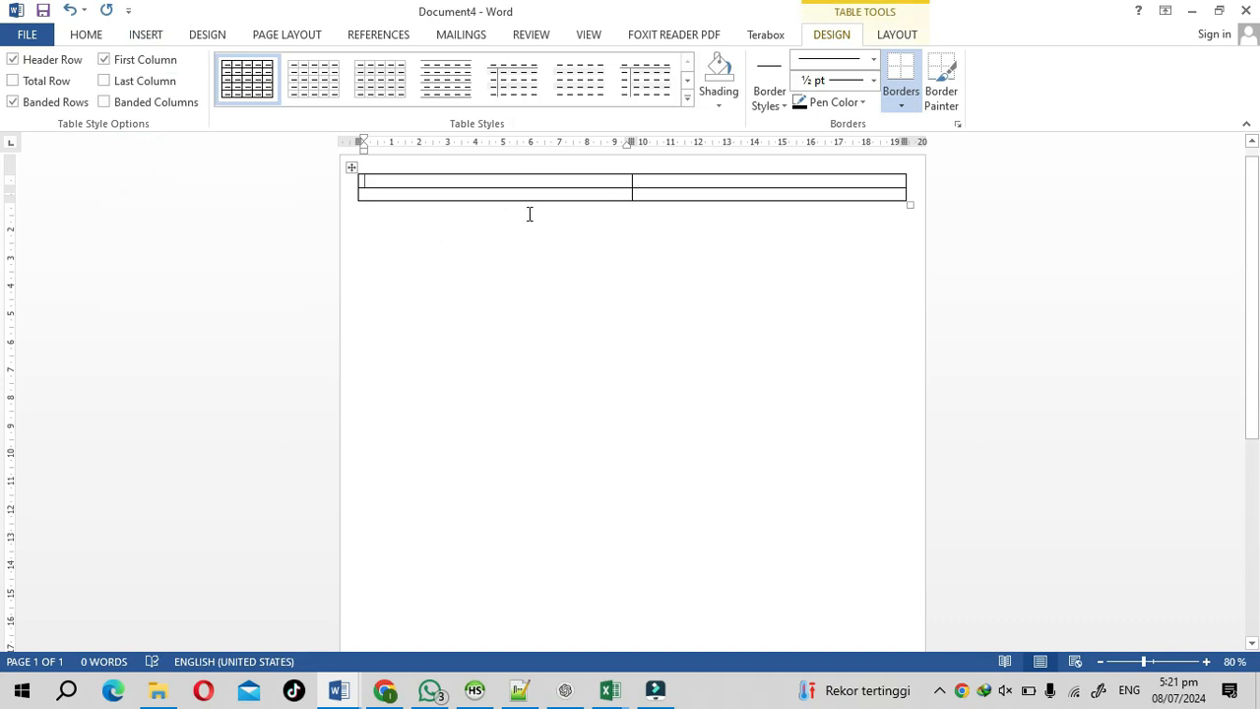
Stretch the table's lower border down to just above the bottom margin of the A4 page
left_click(1100, 662)
left_click(1100, 661)
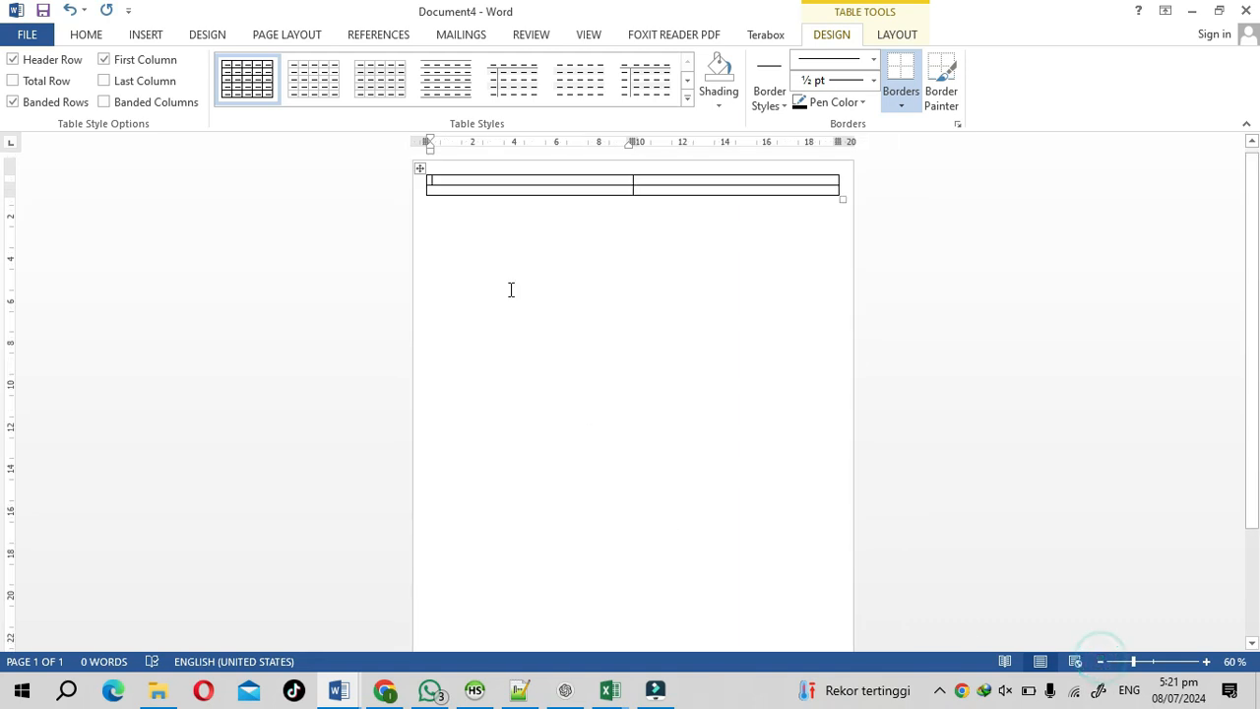
left_click_drag(513, 194, 509, 626)
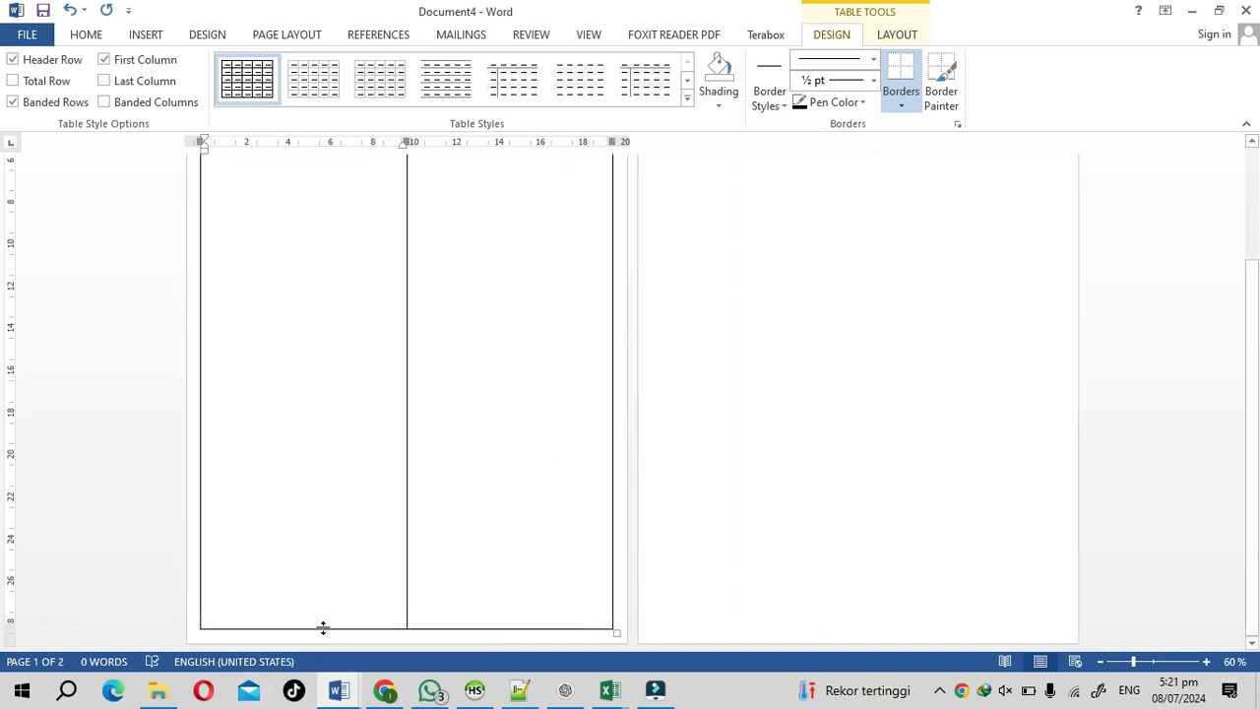
left_click_drag(324, 624, 324, 617)
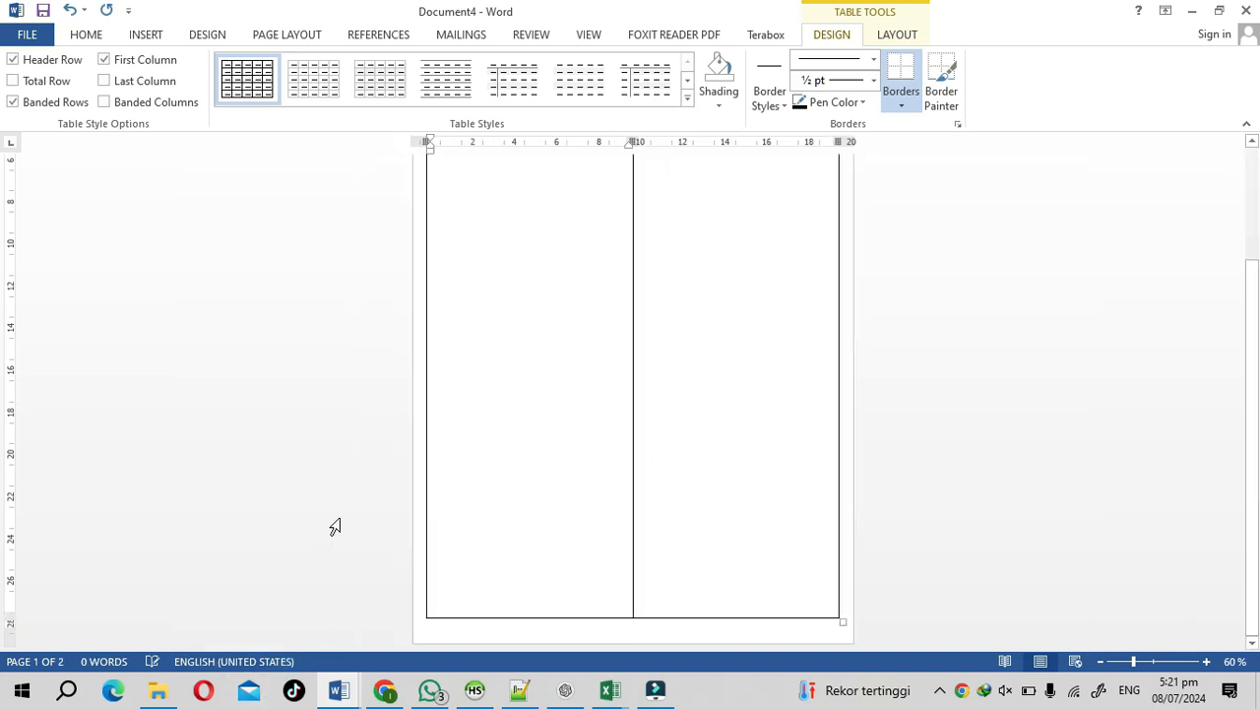
scroll(437, 411, "up", 3)
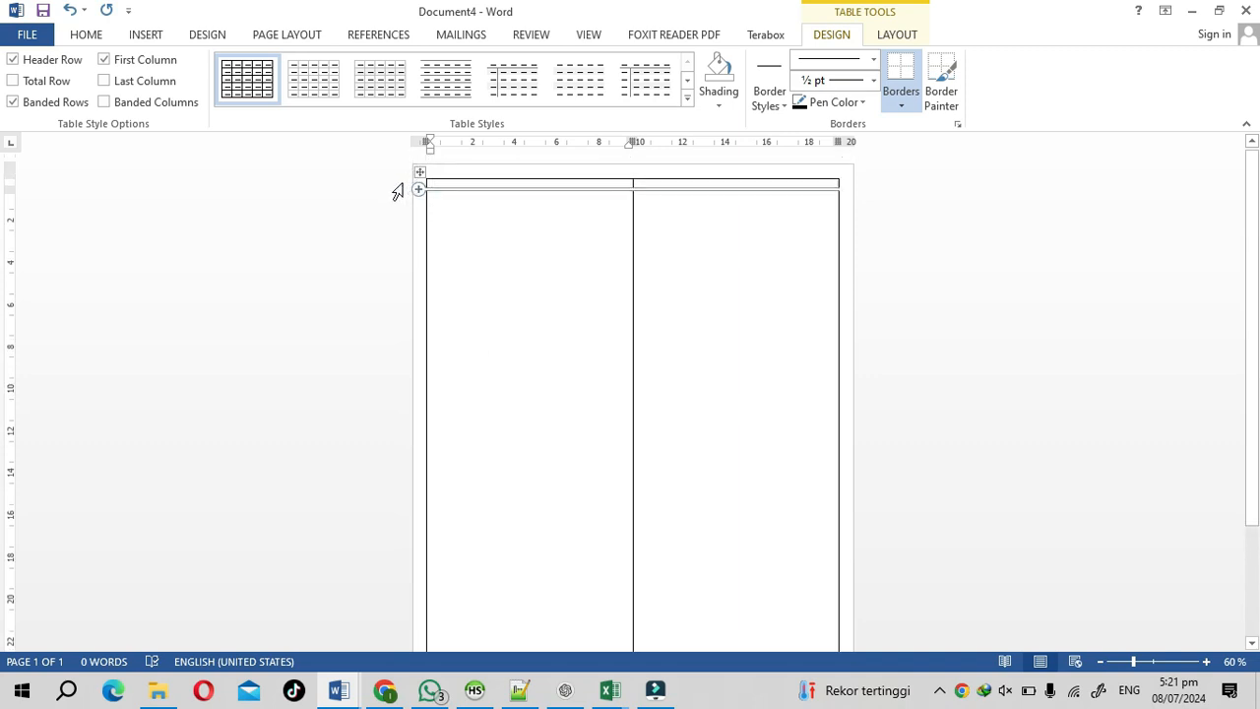
Move the border between the two table rows to about the page's middle so both rows are equally tall
left_click(398, 187)
left_click_drag(507, 174, 512, 187)
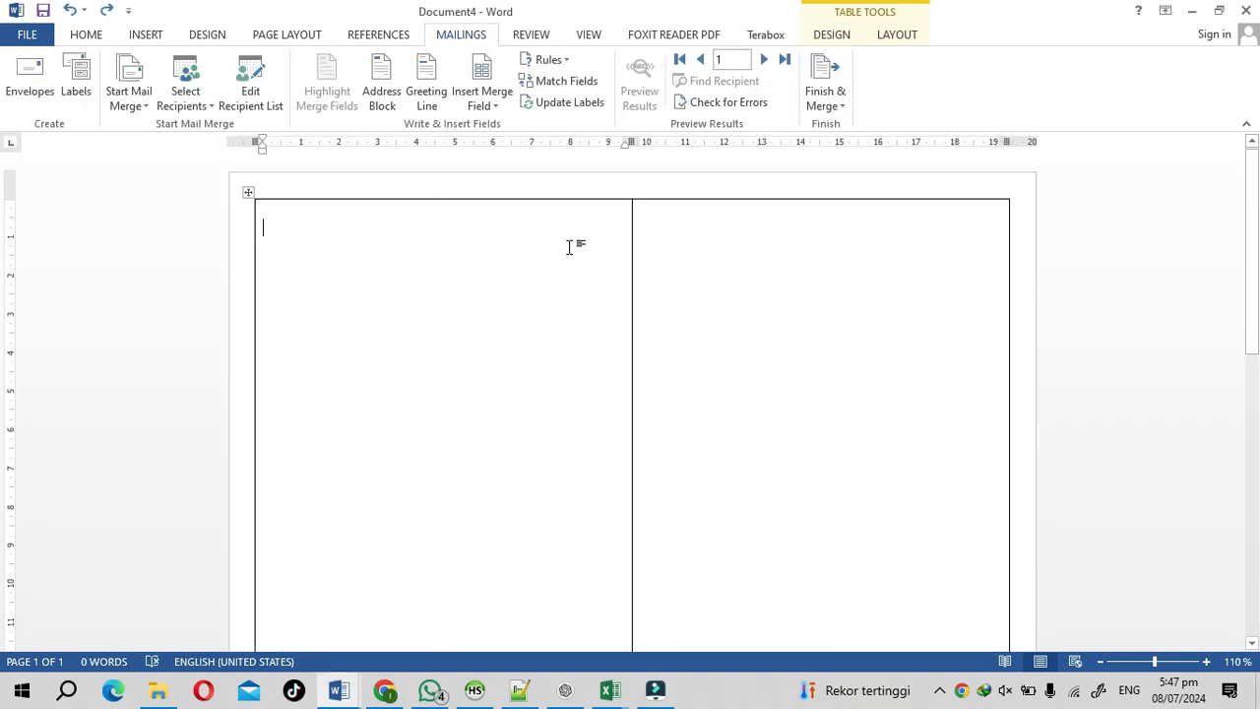
scroll(569, 247, "down", 8)
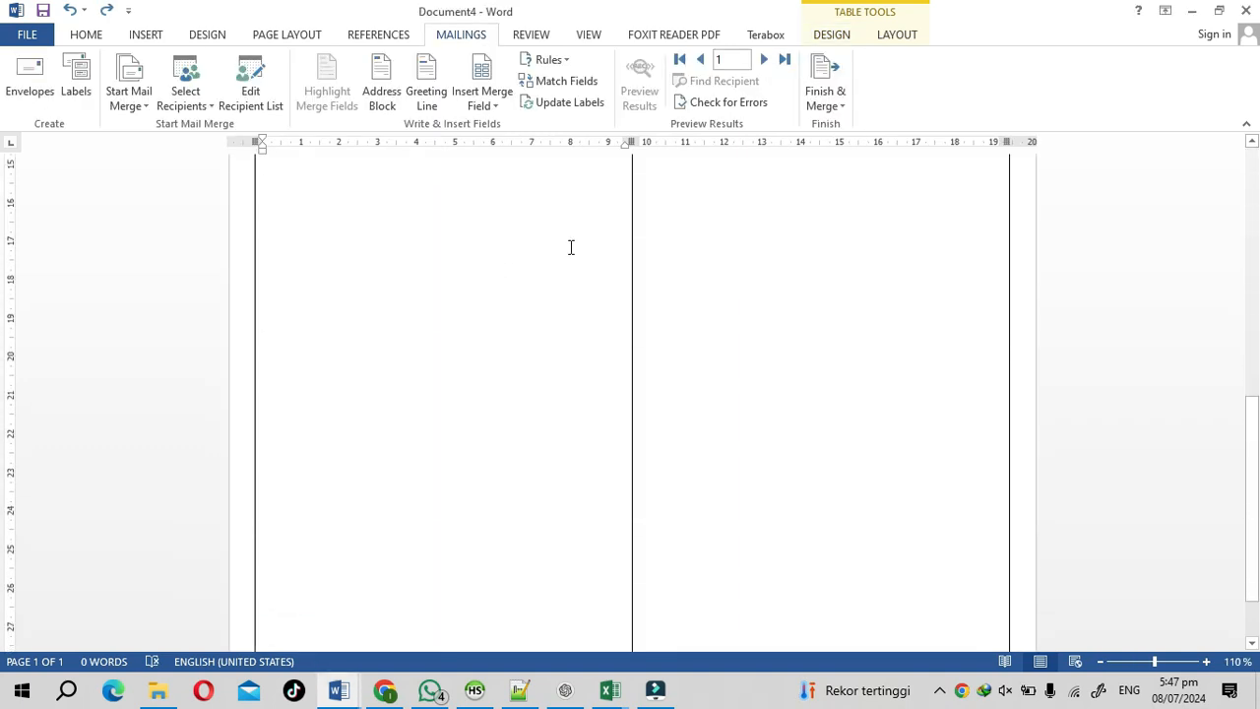
scroll(568, 247, "up", 8)
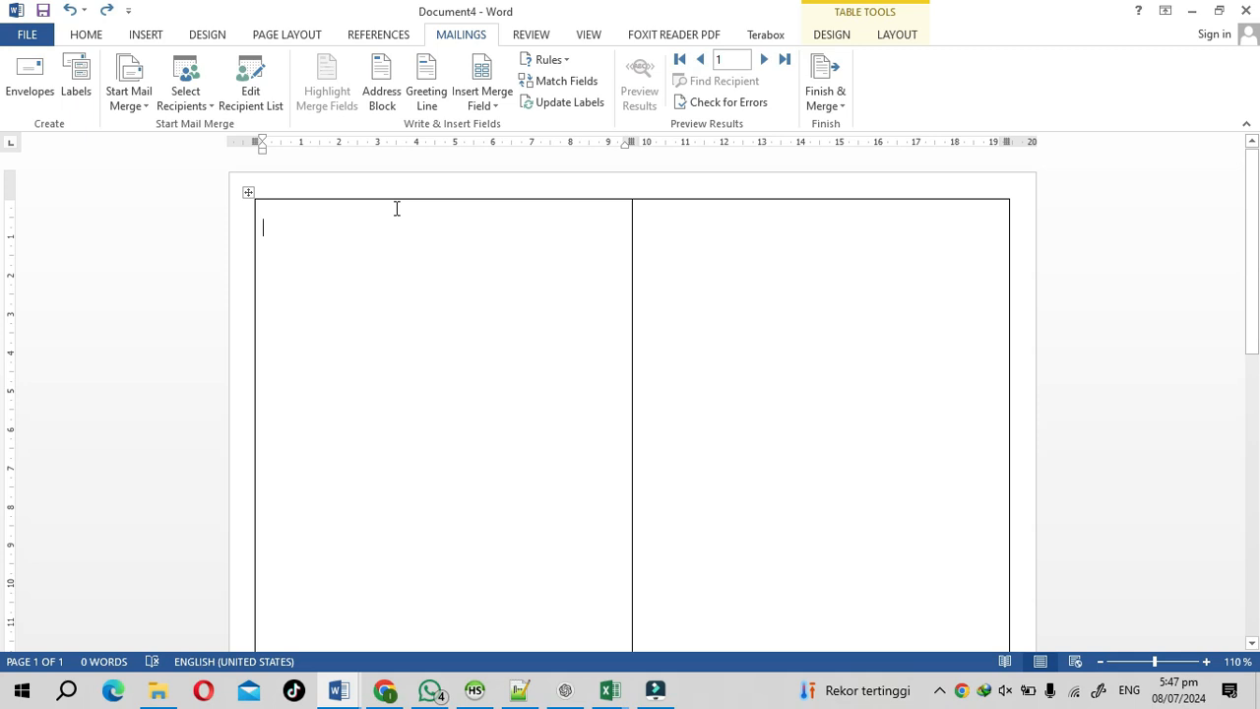
left_click(141, 110)
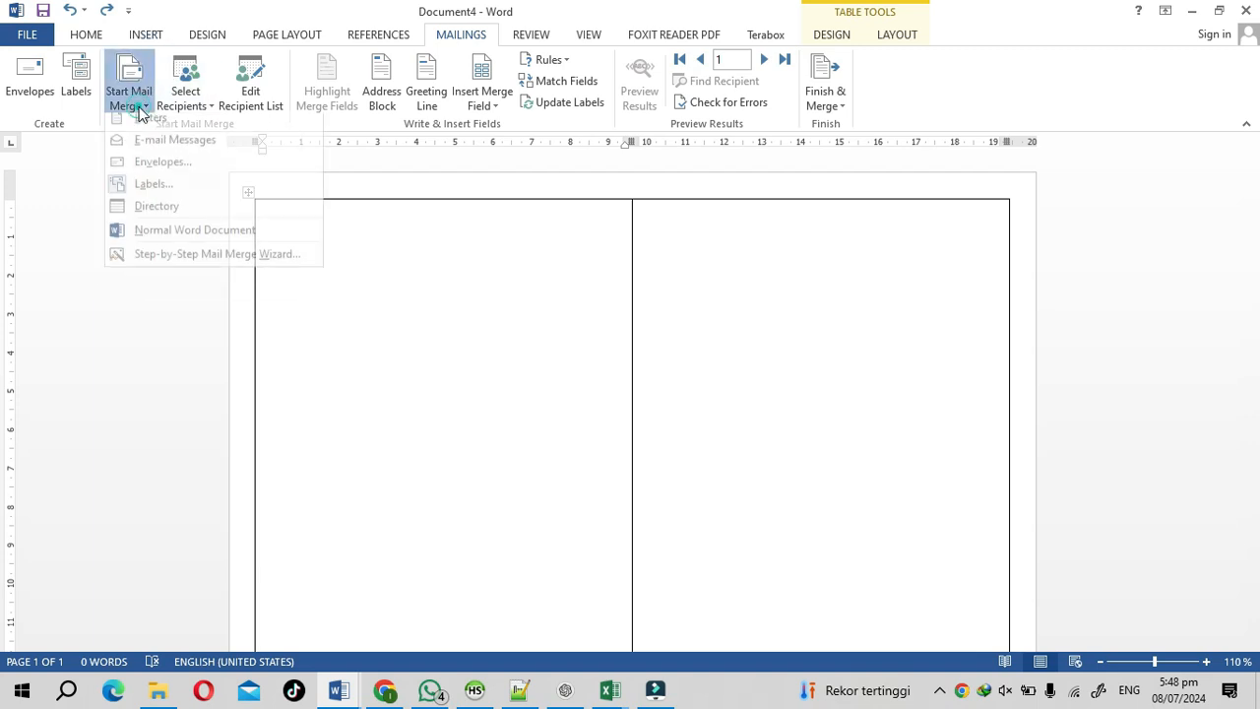
left_click(146, 194)
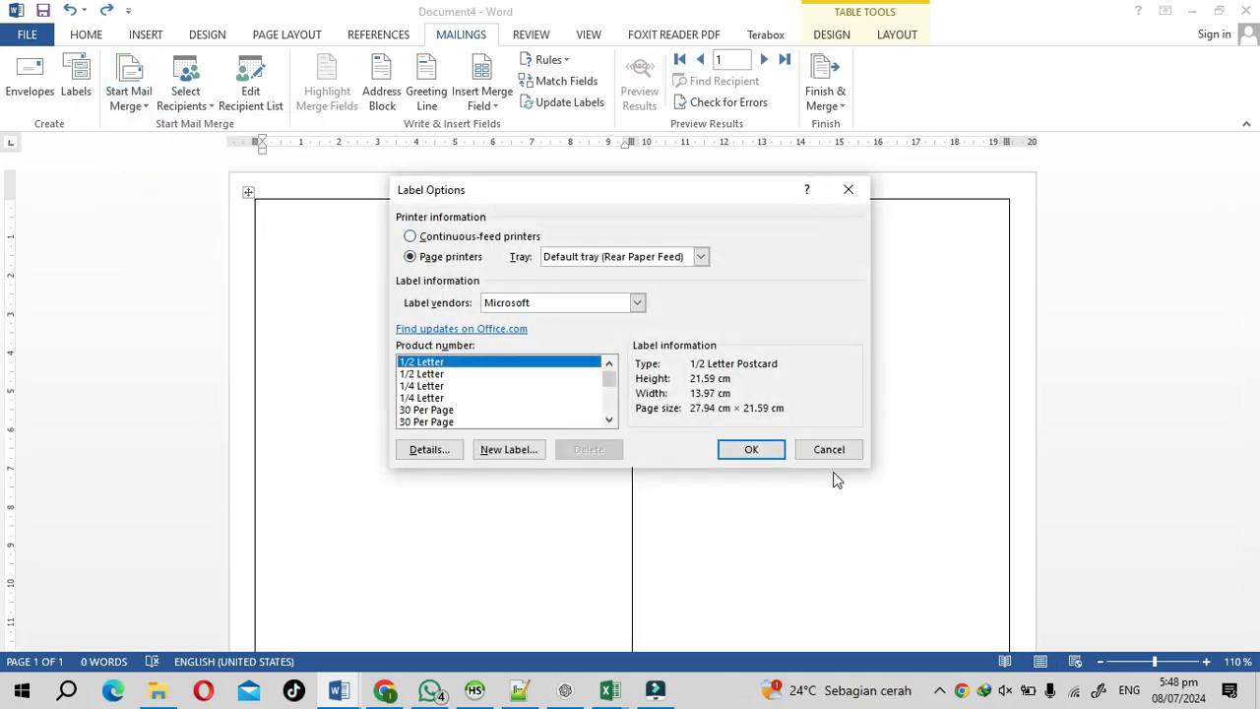
left_click(829, 450)
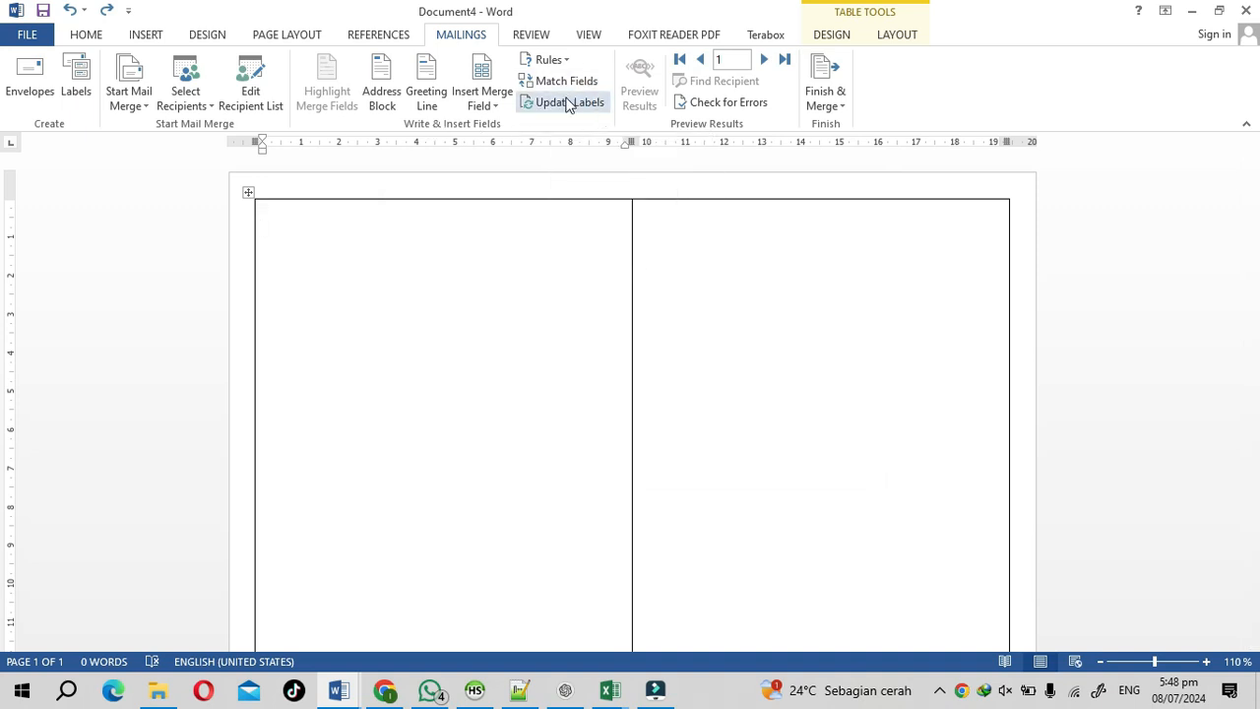
Use the existing list tugas assesment lat.csv from the lat assesment folder on drive D as mail merge recipients, opened as a read-only copy
left_click(179, 111)
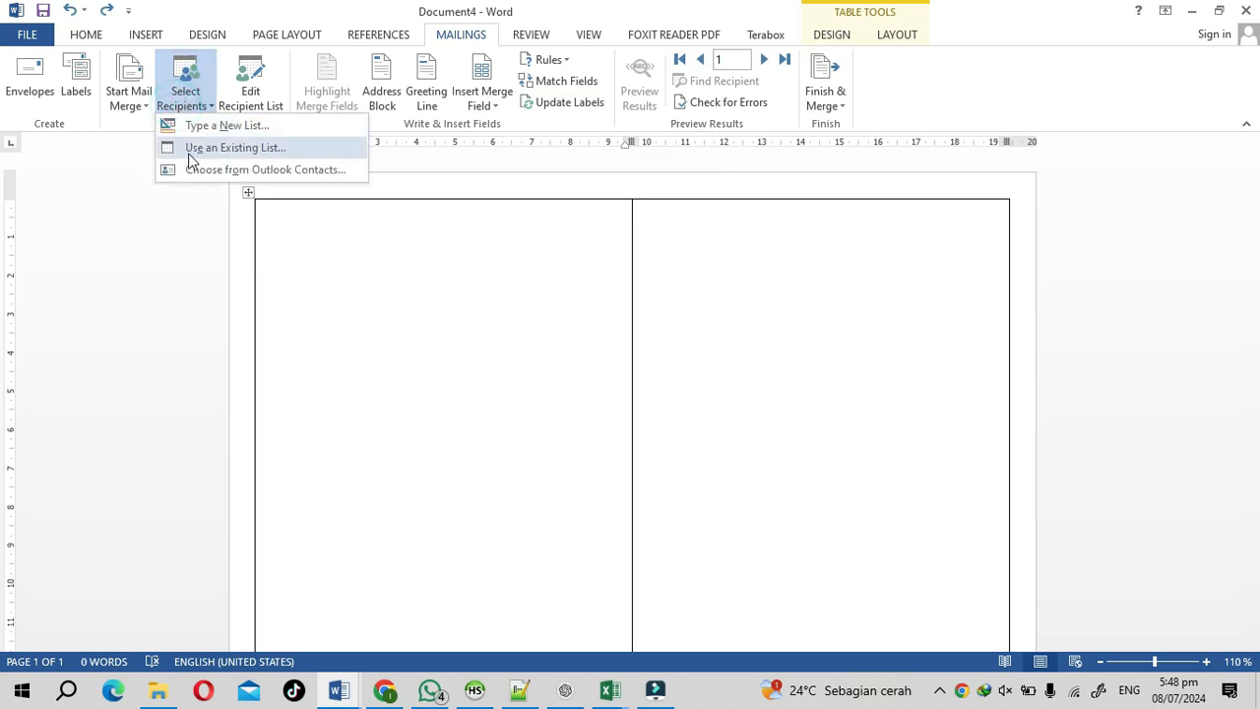
left_click(194, 152)
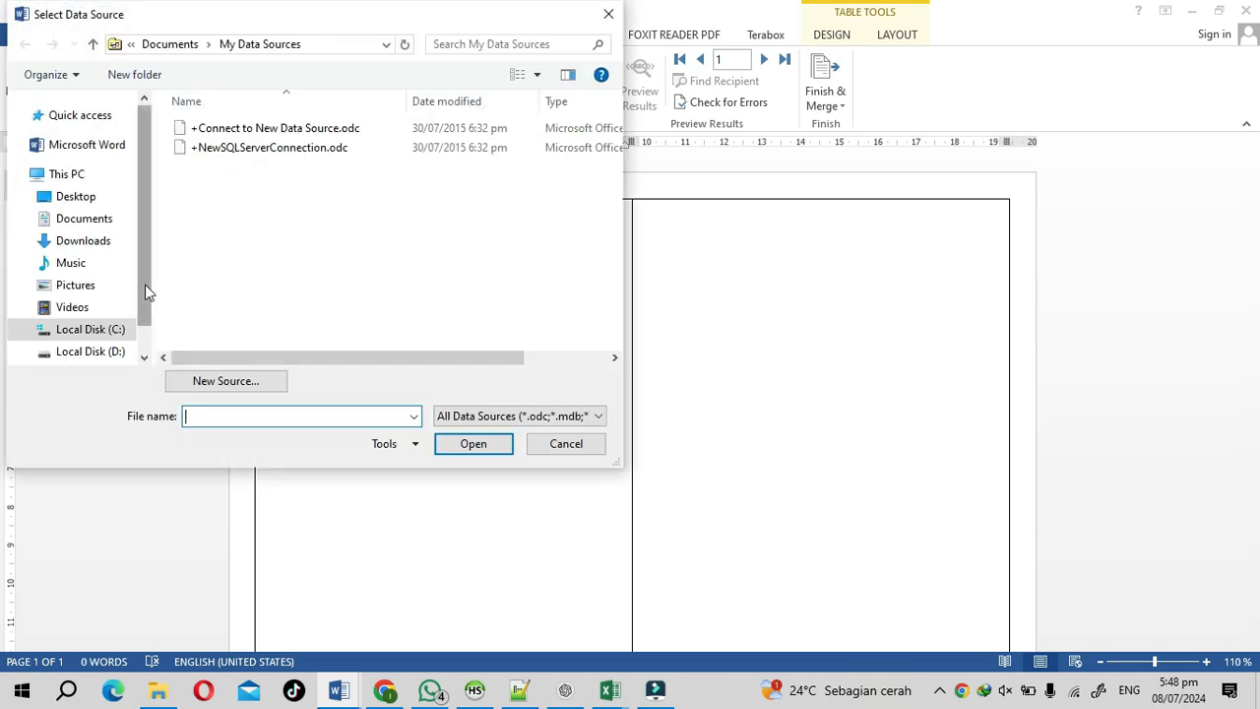
scroll(145, 284, "down", 1)
left_click(105, 319)
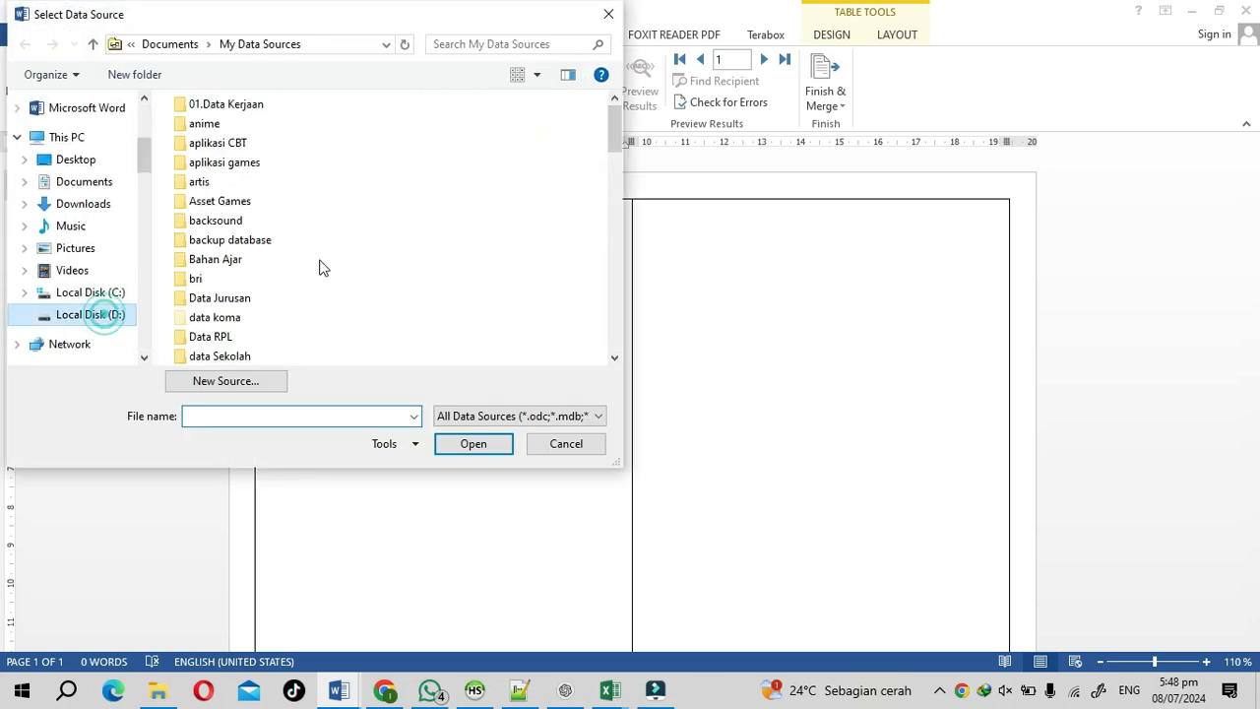
left_click_drag(613, 121, 577, 291)
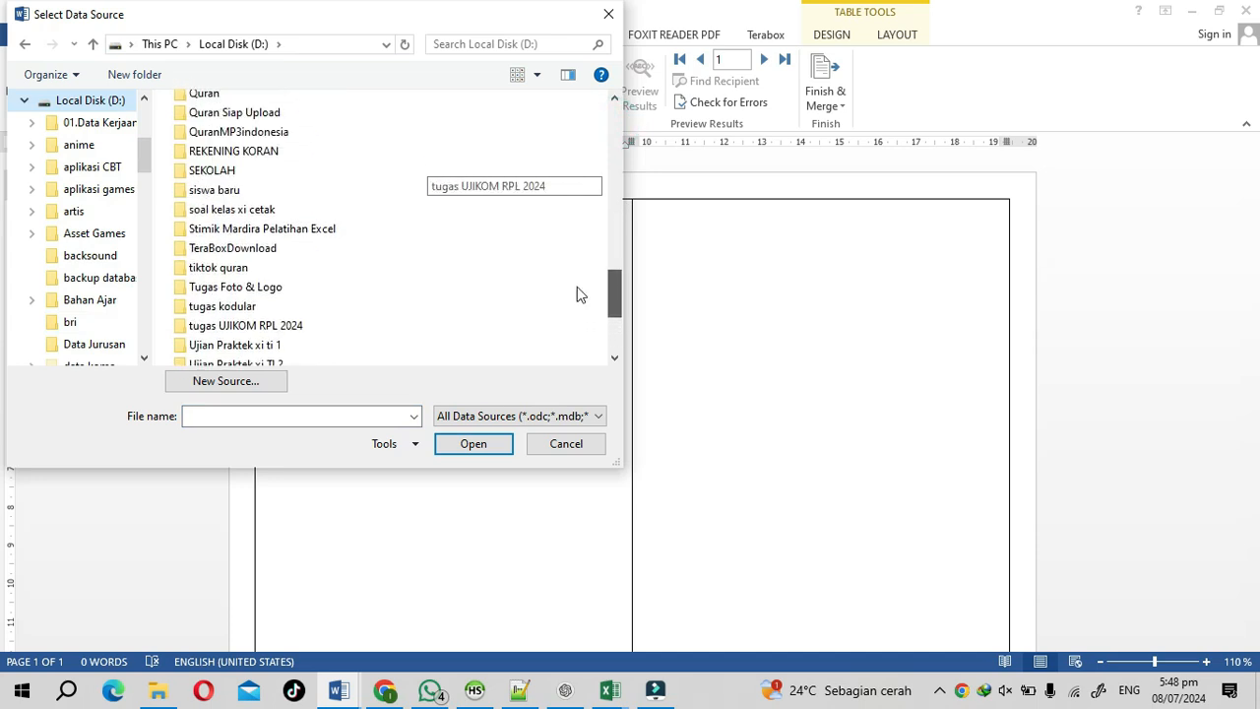
double_click(187, 229)
double_click(230, 129)
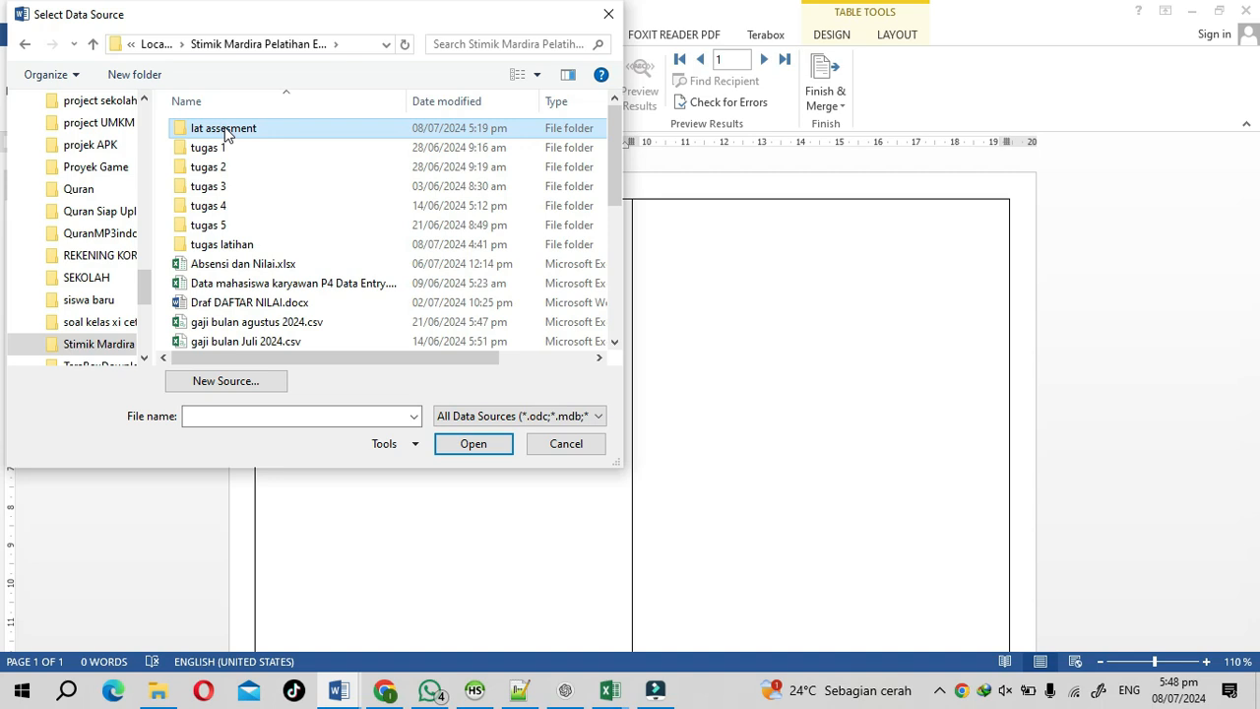
left_click(248, 206)
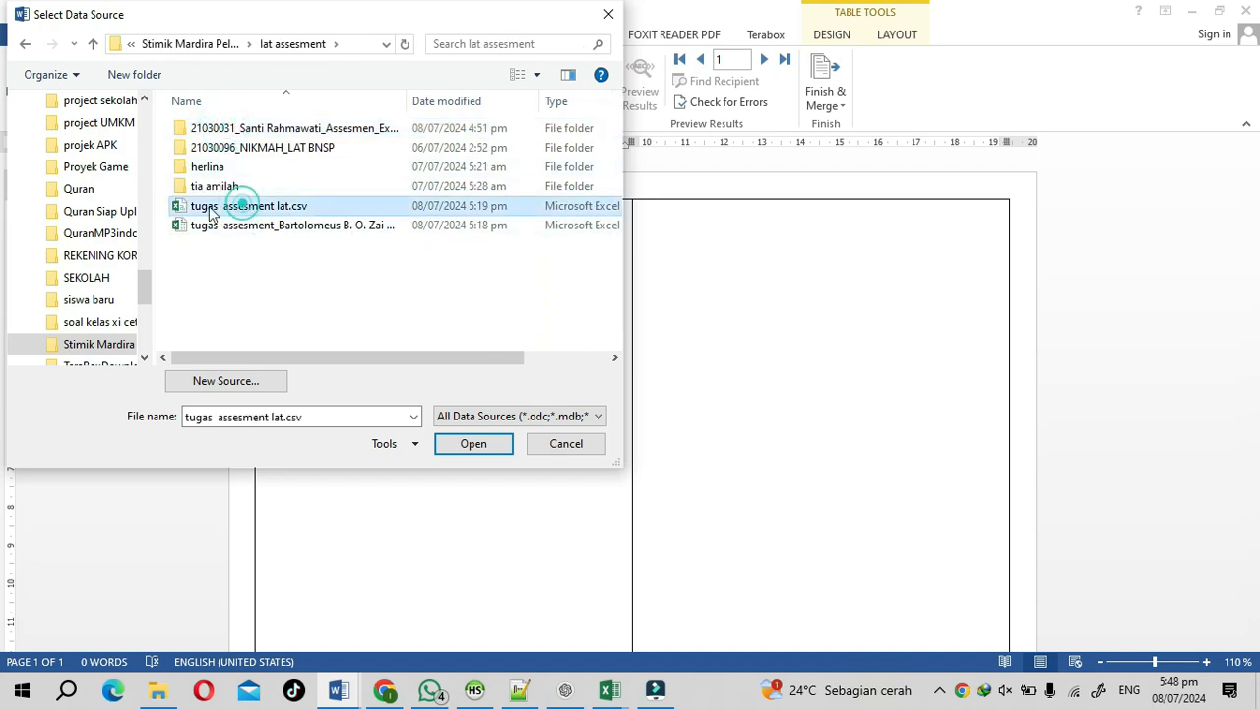
left_click(459, 443)
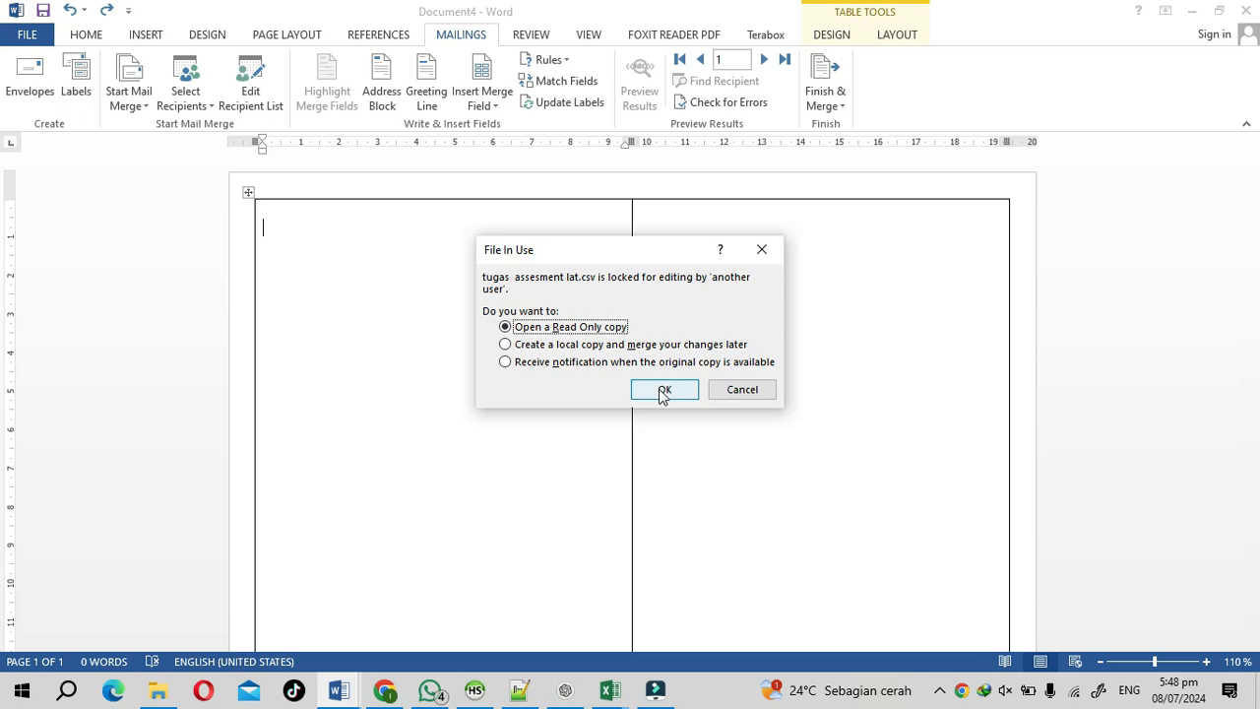
left_click(664, 389)
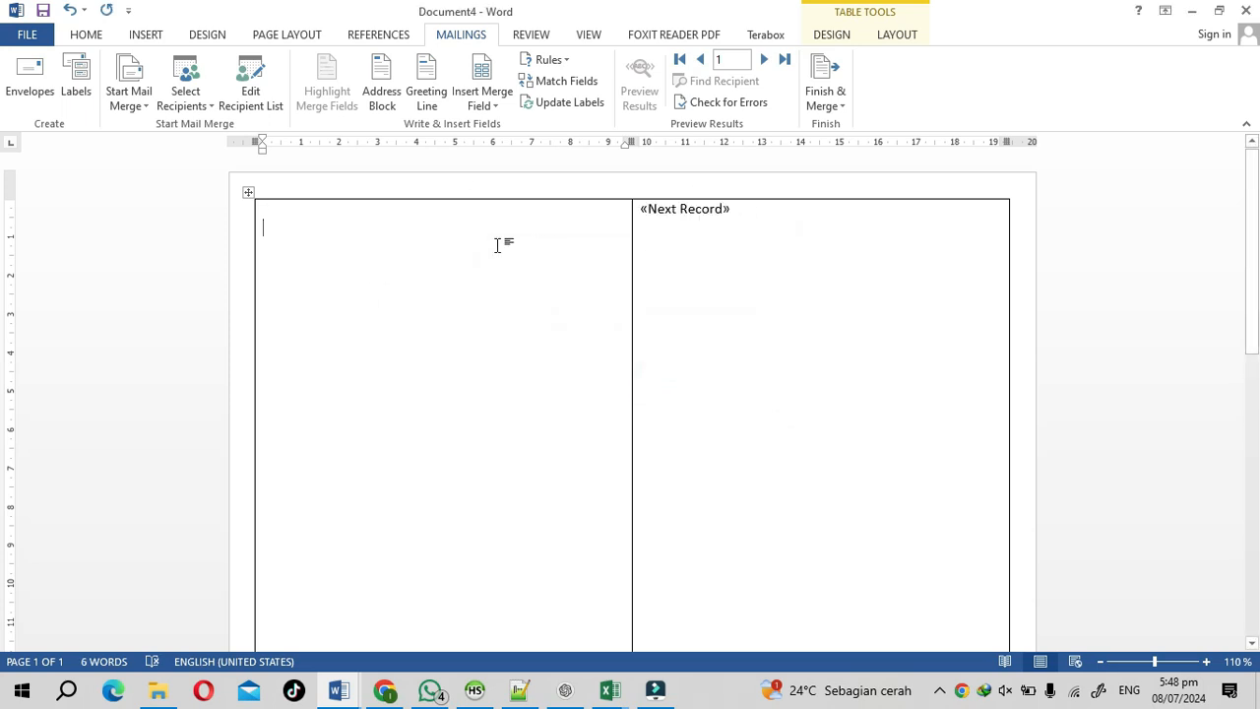
scroll(768, 251, "down", 5)
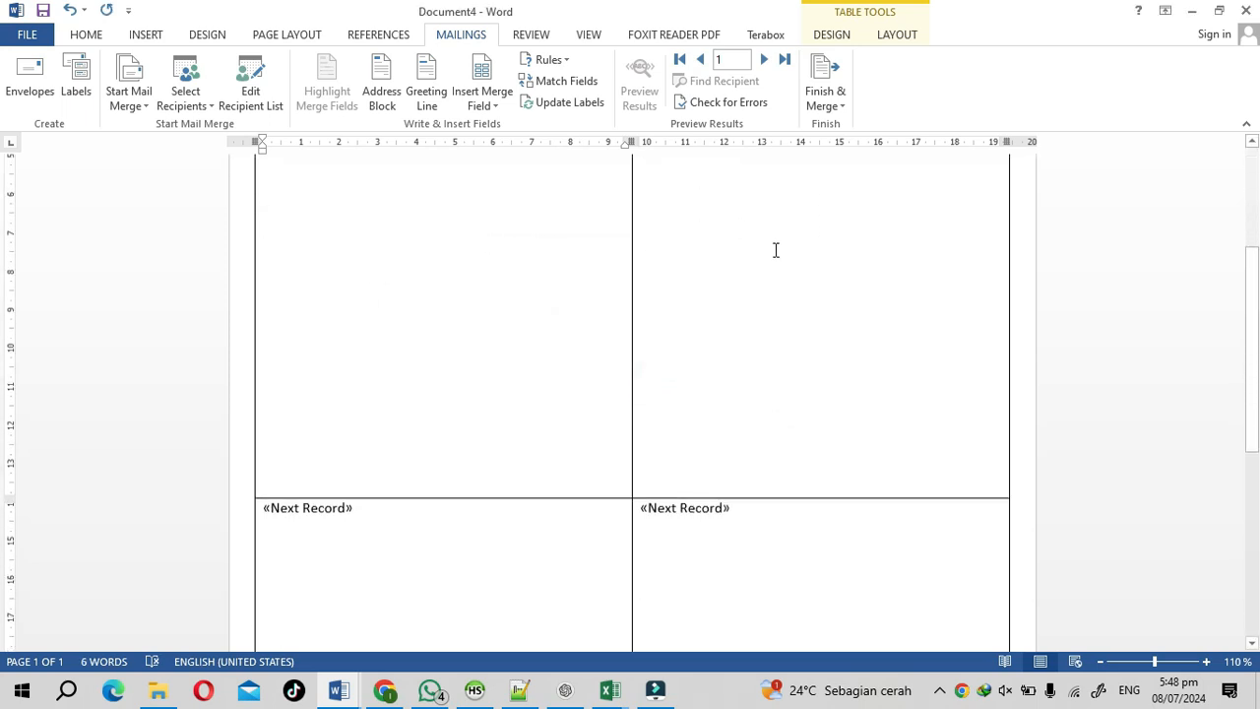
scroll(775, 250, "up", 1)
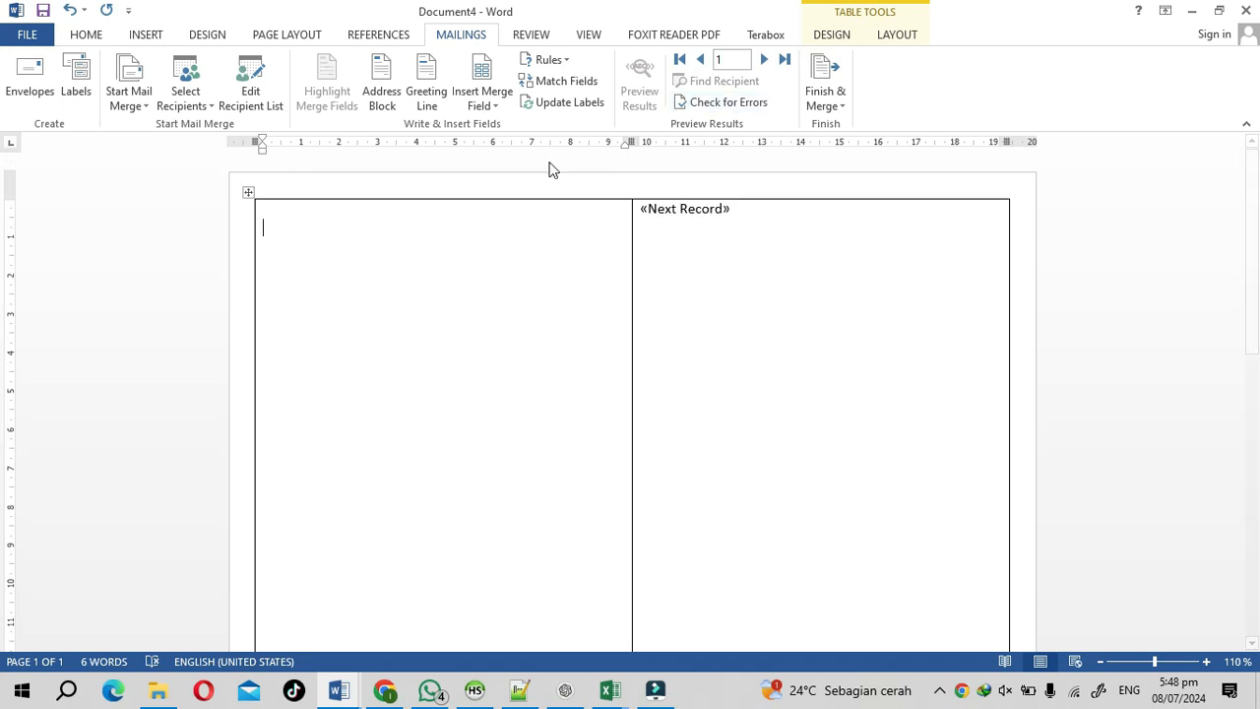
Enter the title STRUK GAJI in the first table cell and add four blank lines above it
left_click(332, 241)
left_click(280, 217)
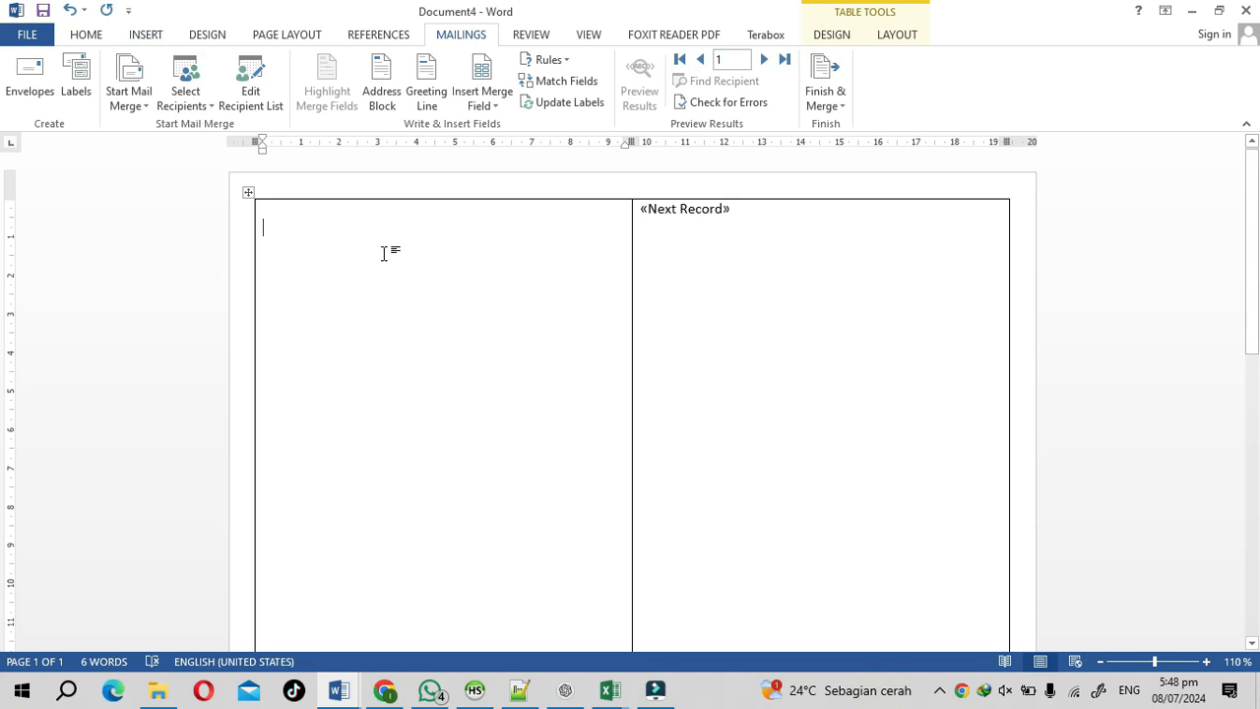
type("STRUK GAJI")
left_click(265, 231)
key("Return")
key("Return")
key("Return")
key("Return")
Insert the letterhead image cop surat.png from the LSP dokumen folder in File Explorer into the first table cell, above STRUK GAJI
left_click(159, 692)
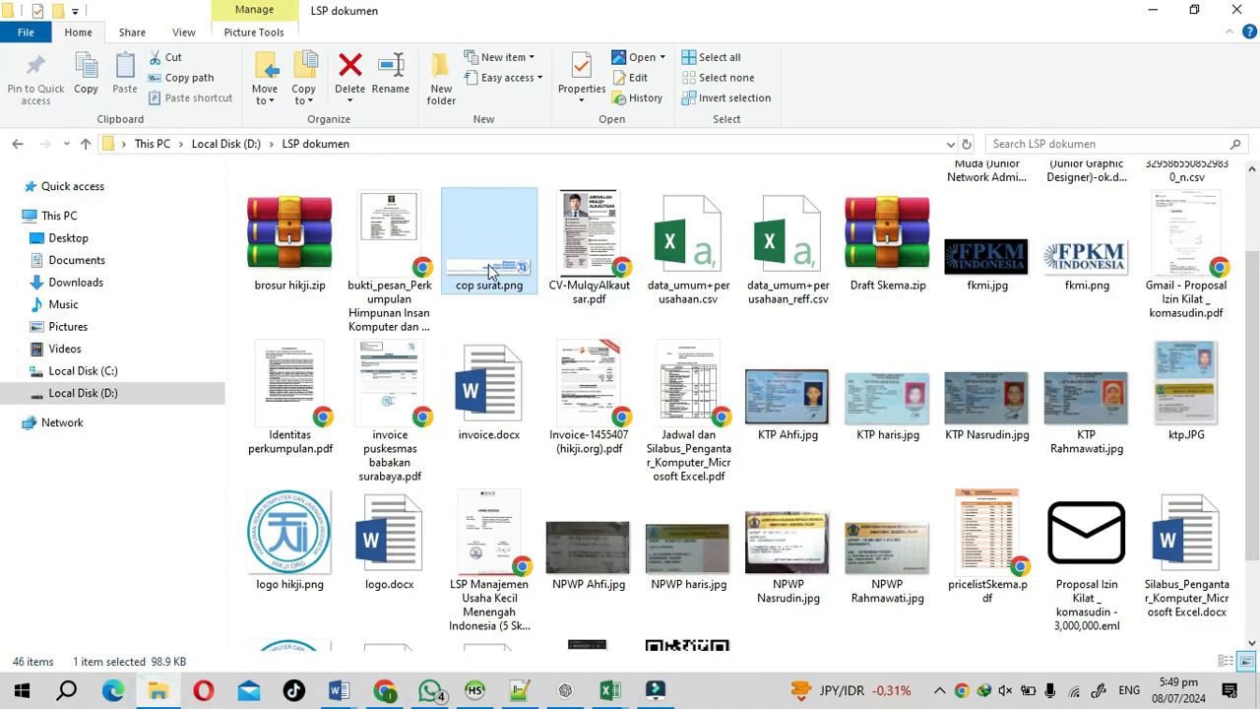
left_click_drag(474, 268, 340, 236)
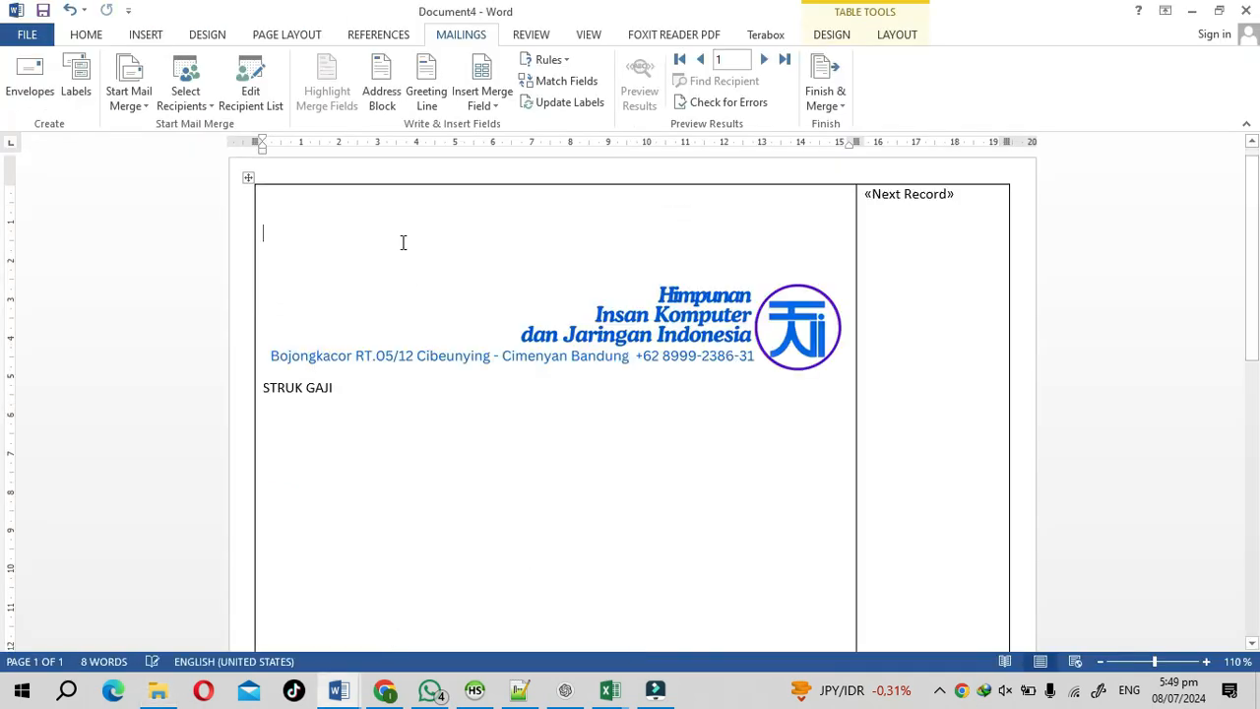
Try to shrink the letterhead picture to about 9.5 cm wide and undo the resize
left_click(730, 325)
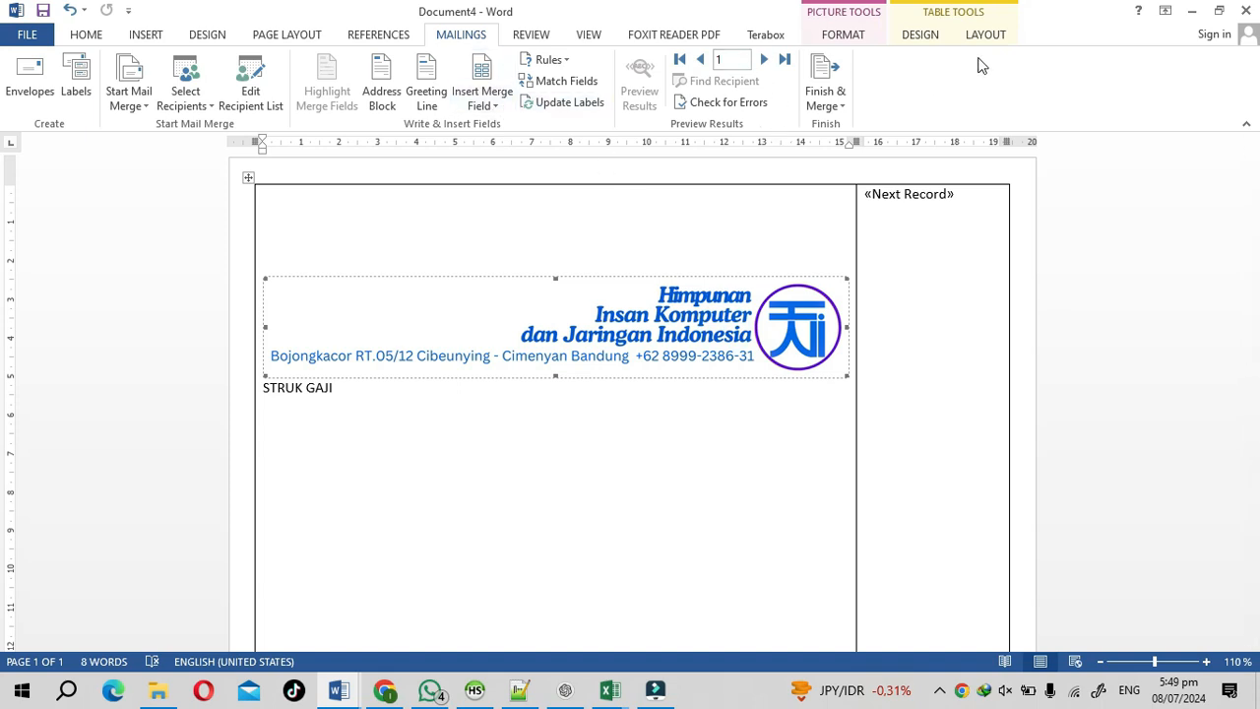
left_click(846, 39)
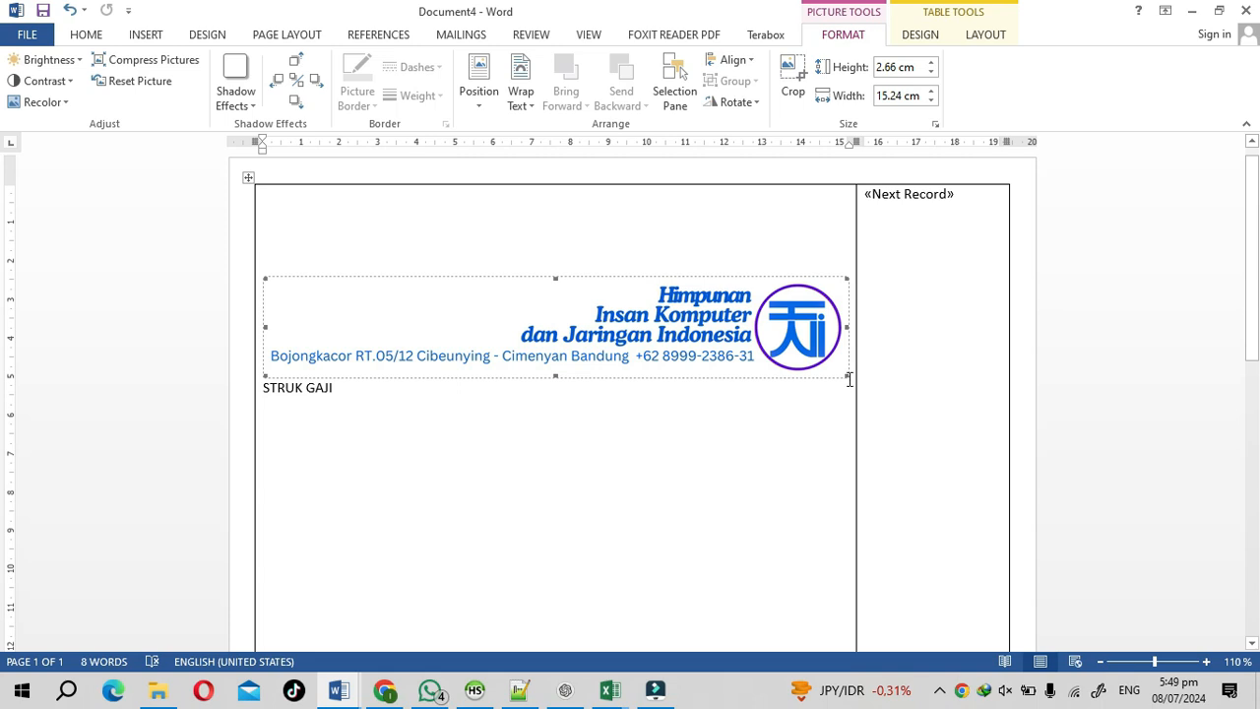
left_click_drag(846, 375, 624, 273)
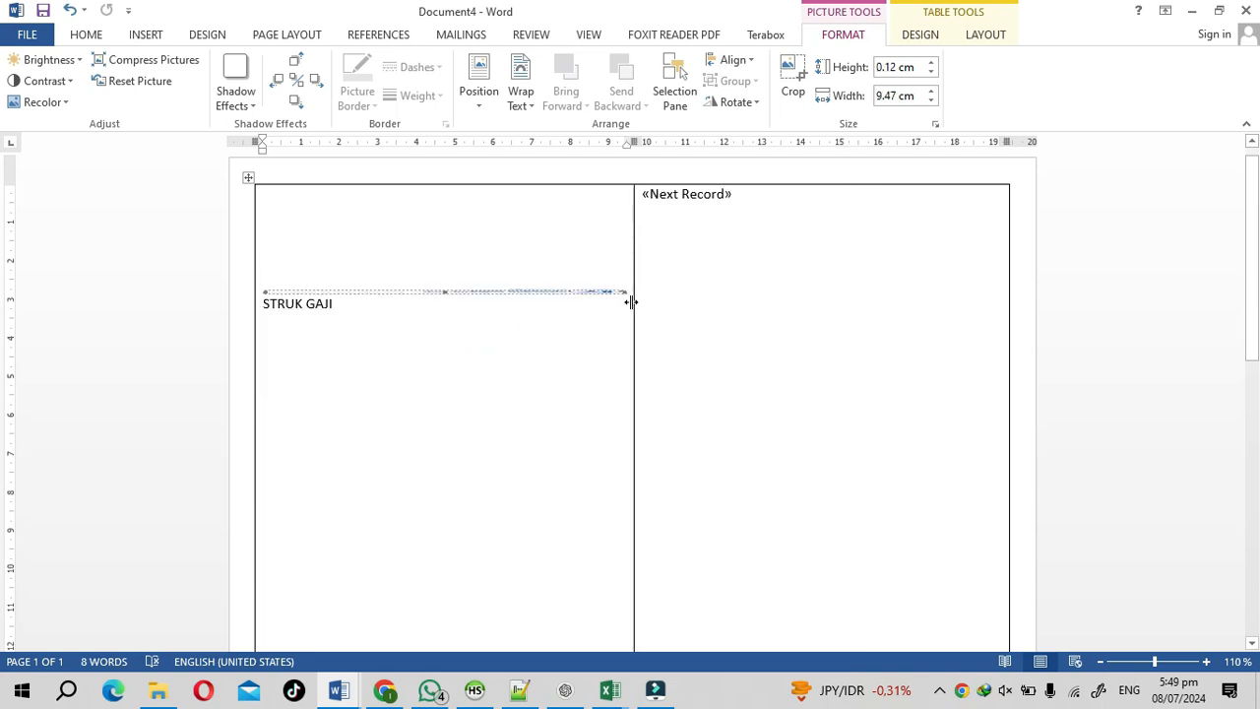
key("ctrl+z")
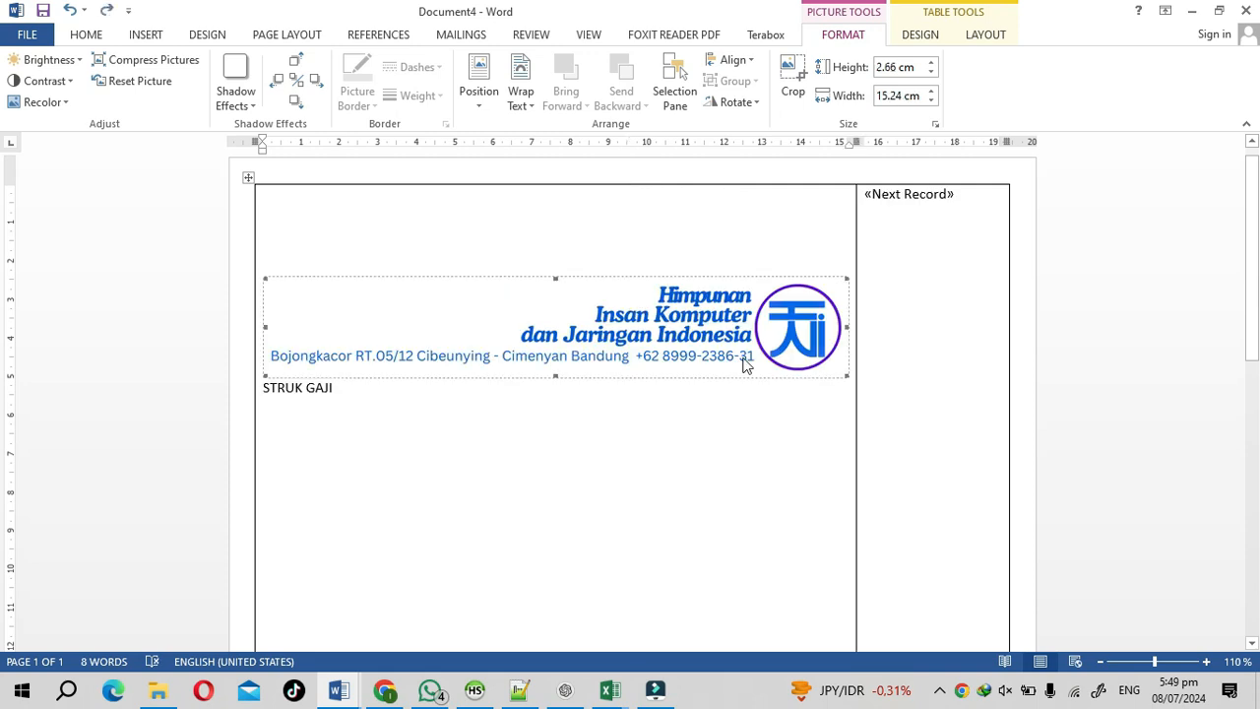
Set the letterhead picture's text wrapping to Tight and move it to the top of the first cell
left_click(528, 99)
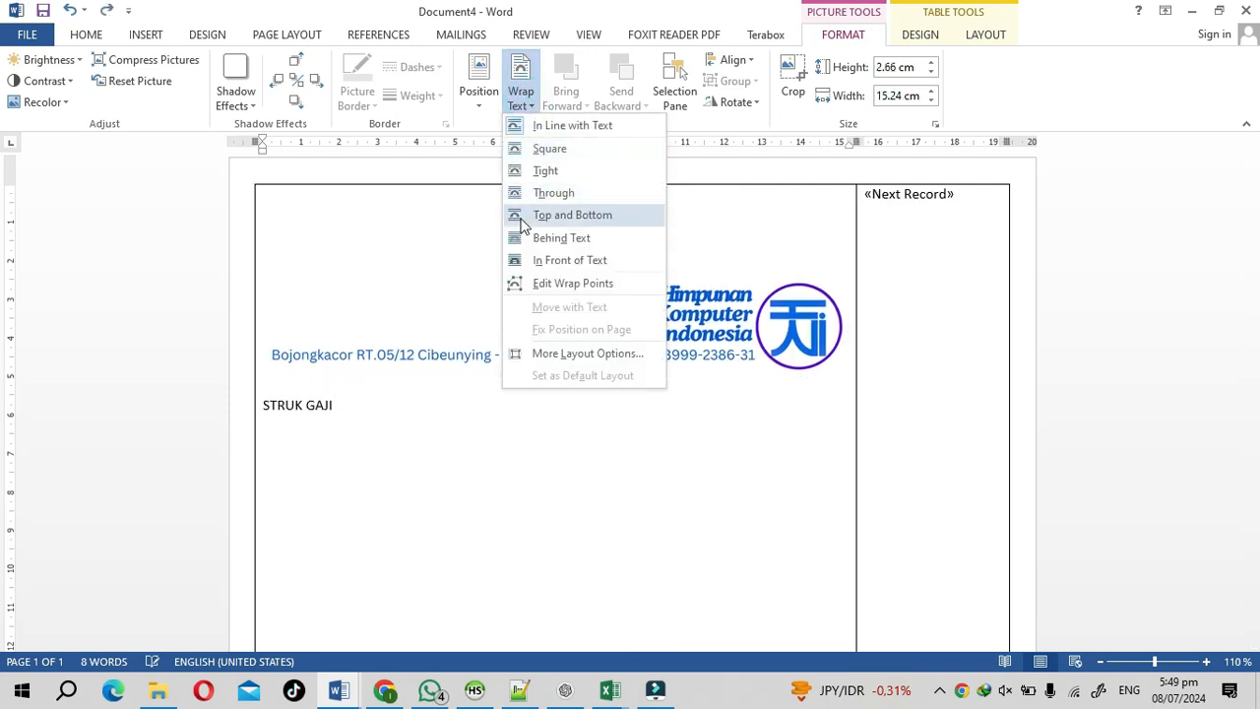
left_click(522, 170)
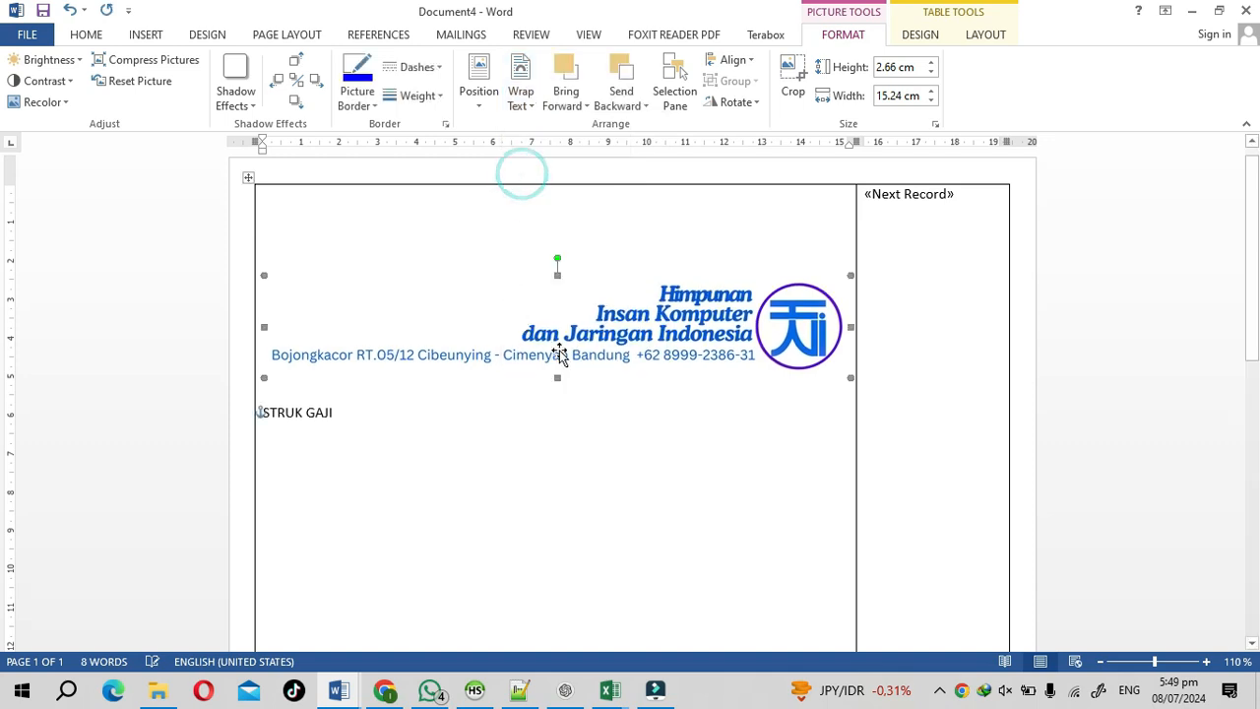
left_click_drag(564, 345, 569, 259)
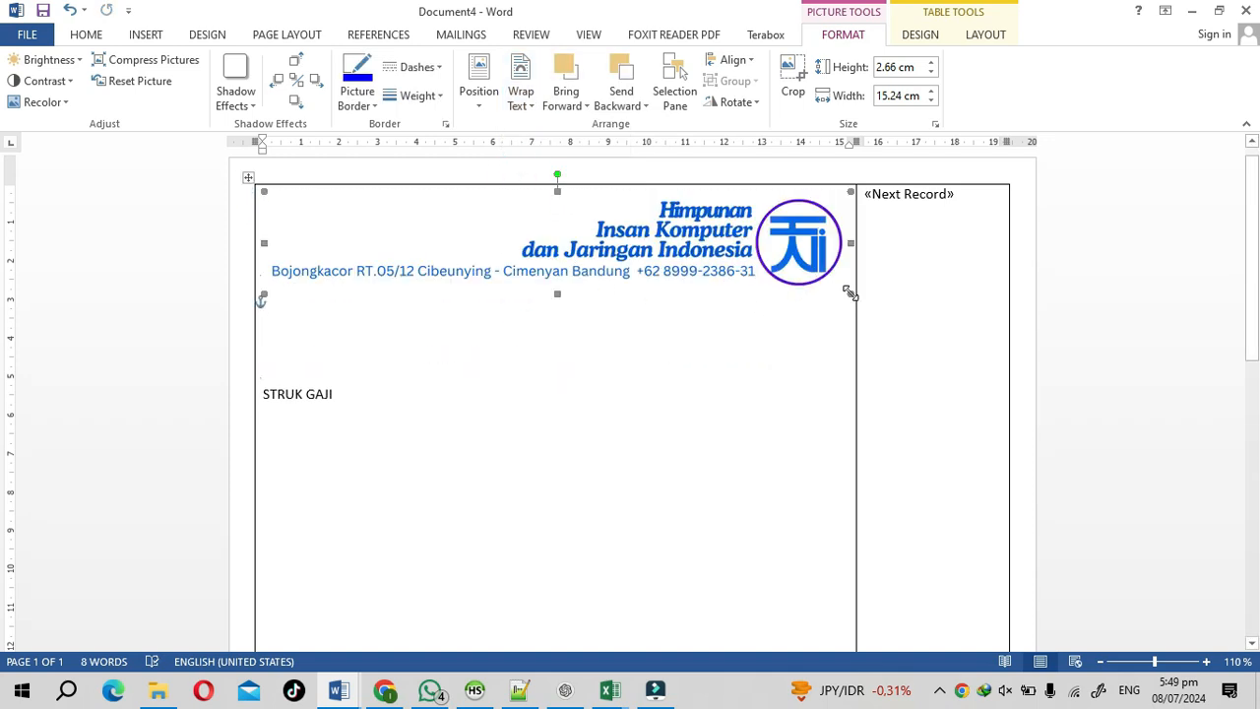
Shrink the letterhead picture to about 8.8 cm wide and 1.54 cm high so it fits the first cell
left_click_drag(851, 292, 638, 255)
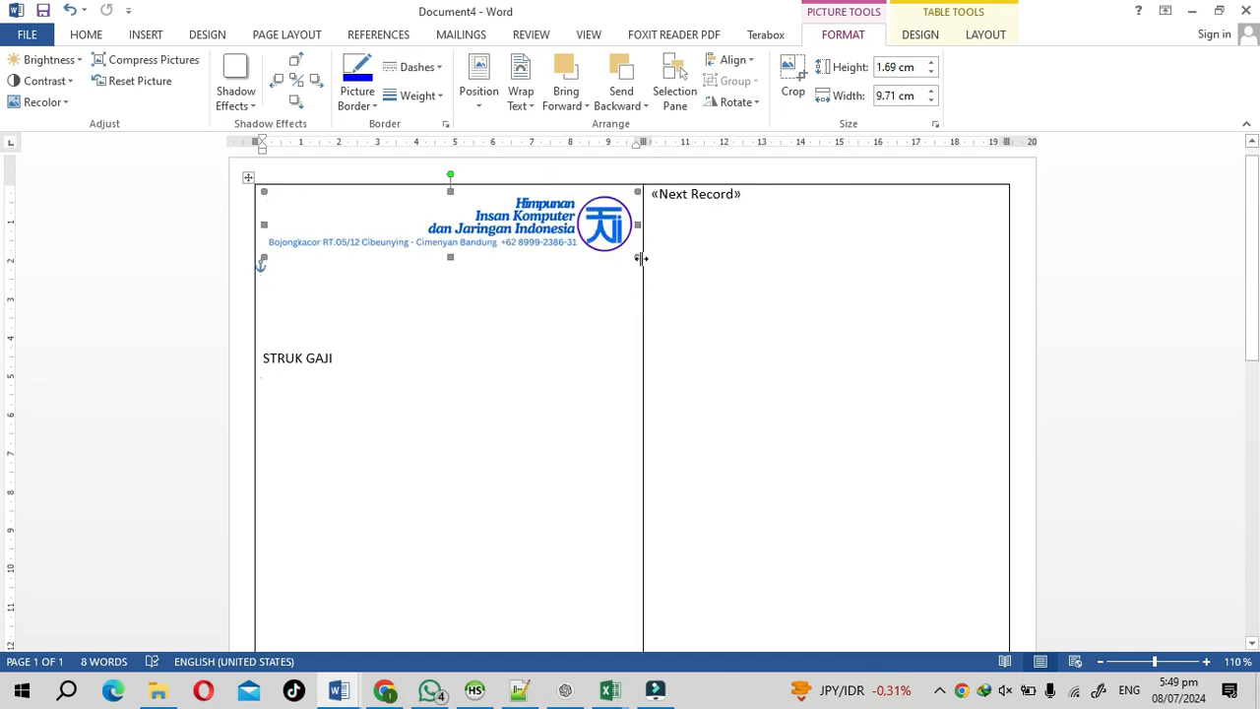
left_click_drag(638, 256, 603, 251)
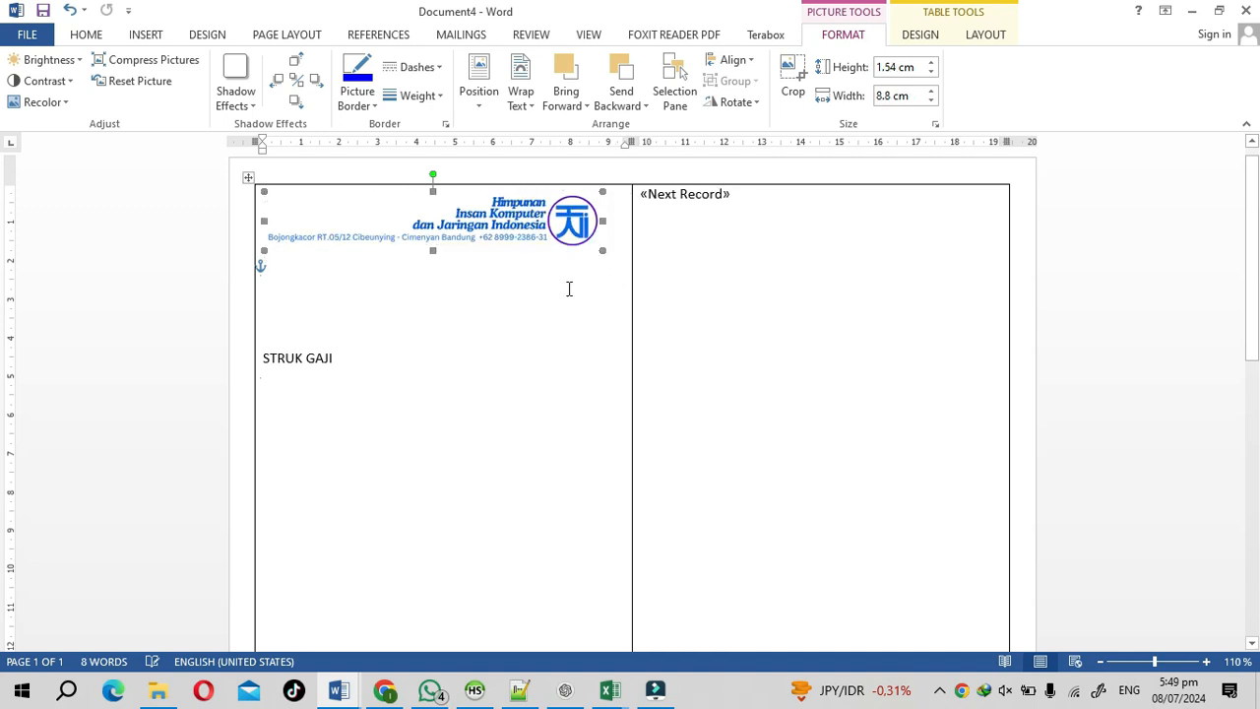
left_click(557, 335)
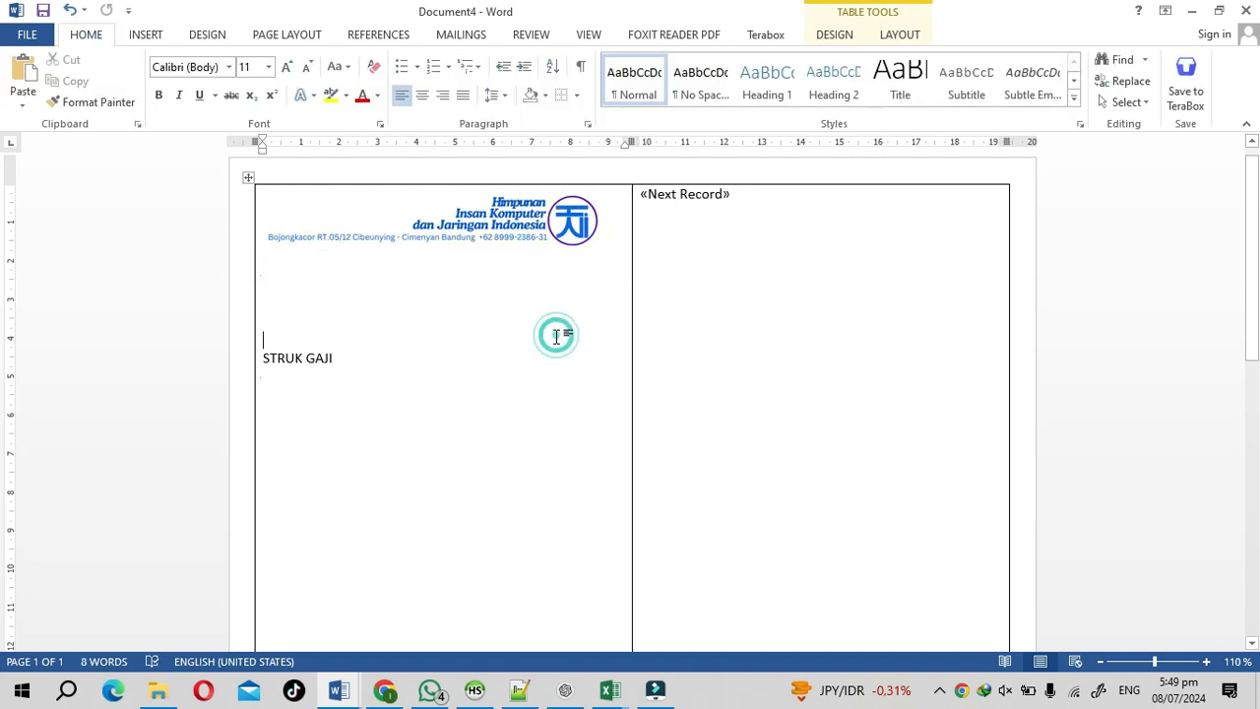
Delete the blank lines between the letterhead and STRUK GAJI and centre the title in the cell
left_click(305, 292)
left_click(301, 285)
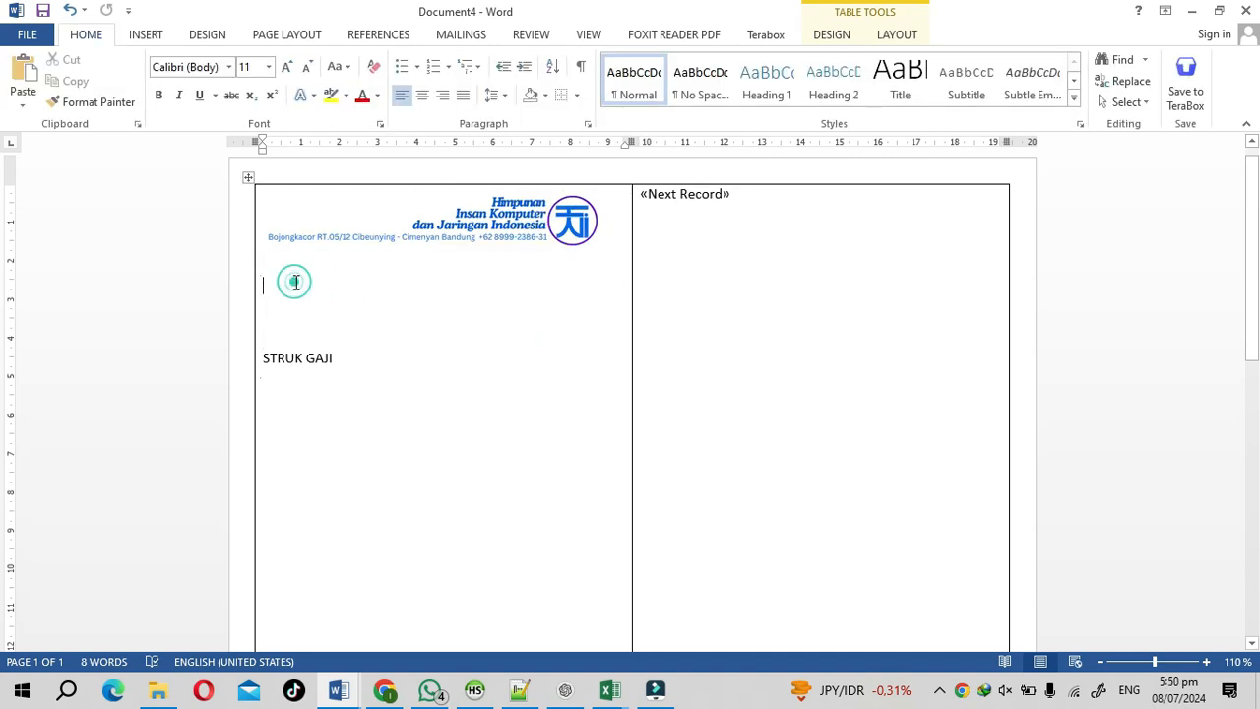
key("Delete")
key("Delete")
key("Delete")
key("Delete")
left_click(421, 95)
left_click(500, 292)
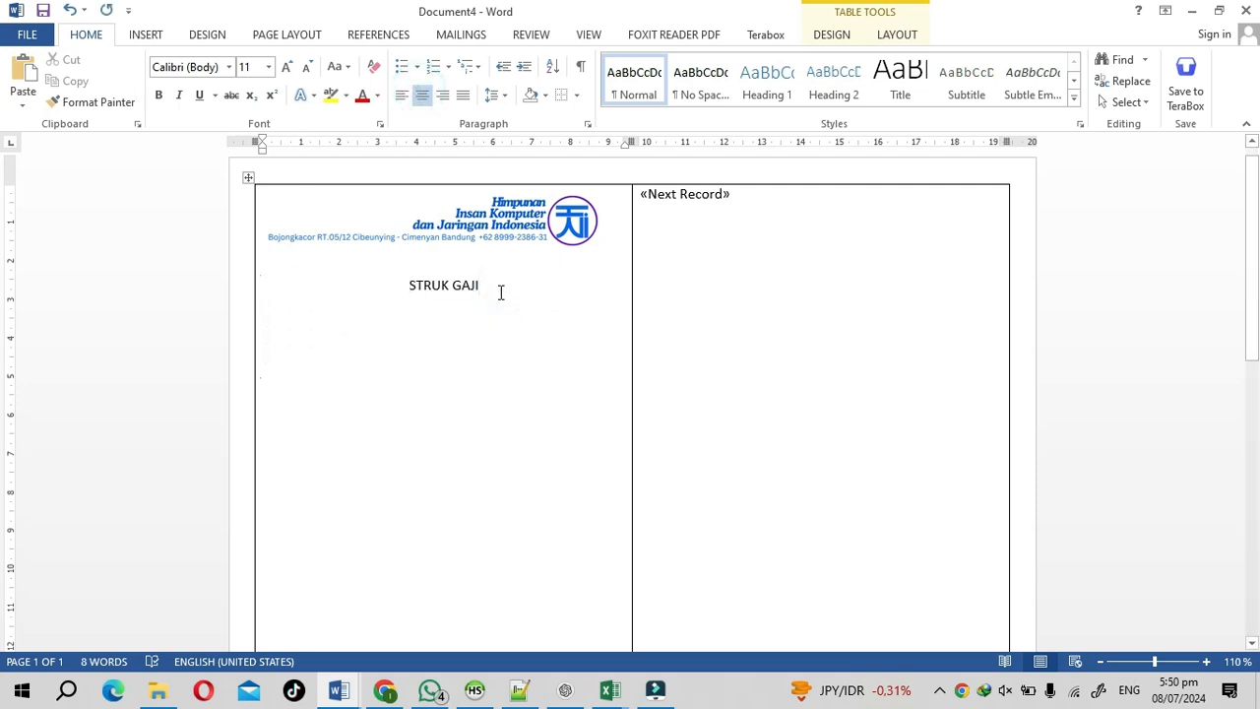
Insert a table with two columns and seven rows below the STRUK GAJI title
left_click(435, 301)
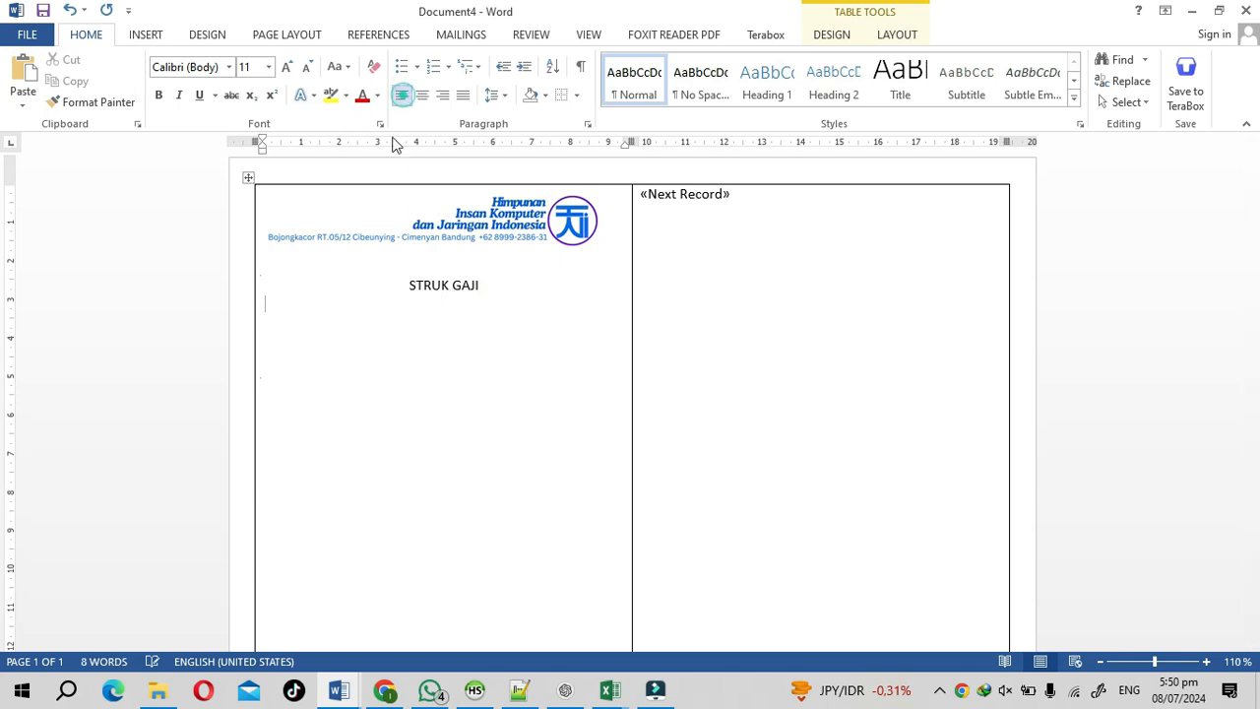
left_click(146, 35)
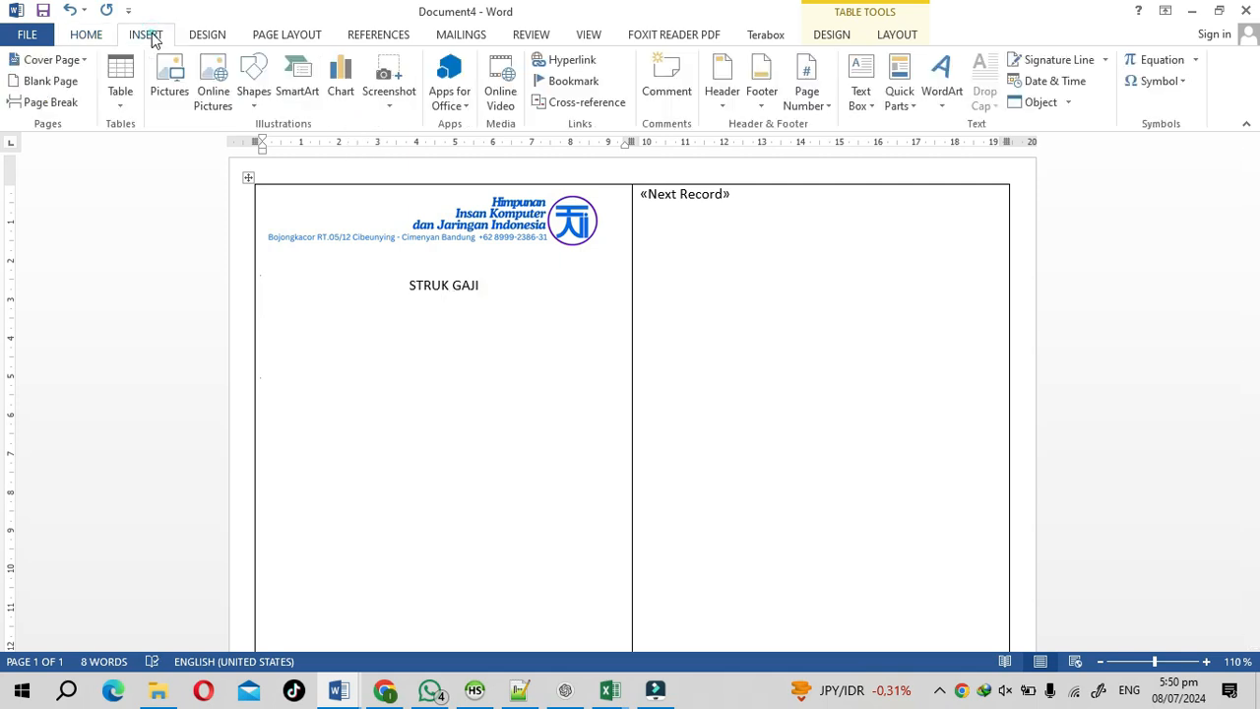
left_click(122, 83)
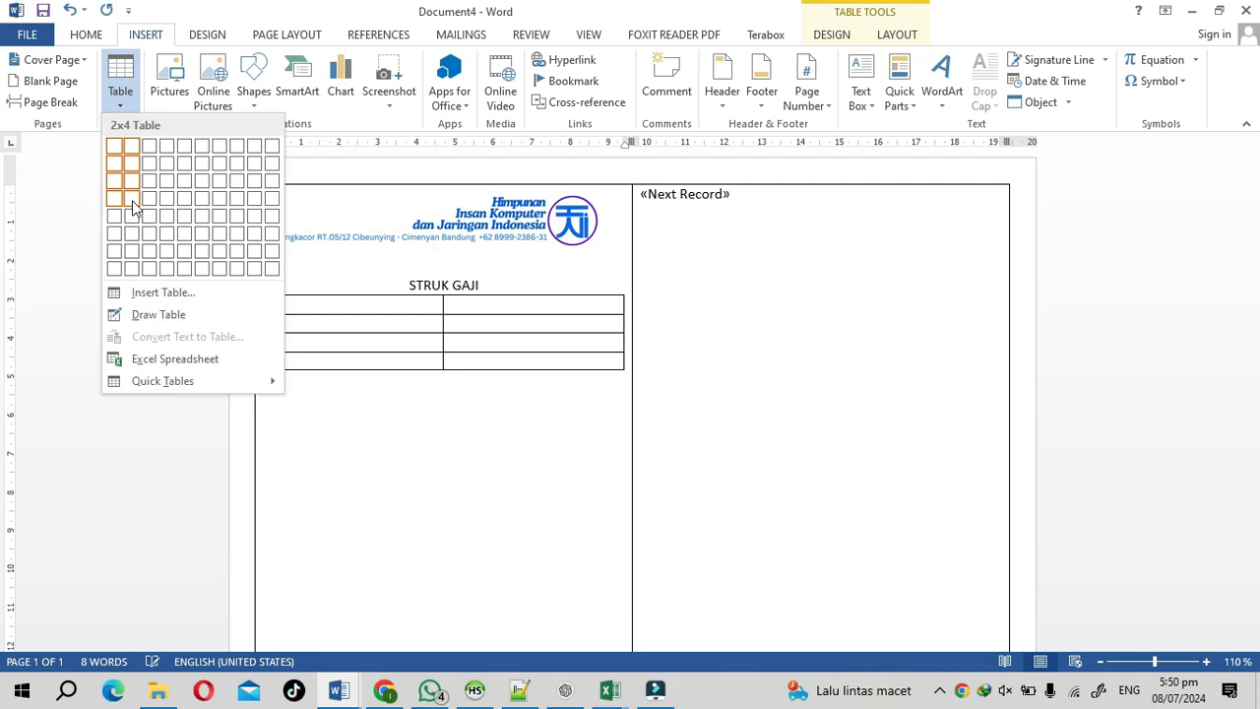
left_click(134, 258)
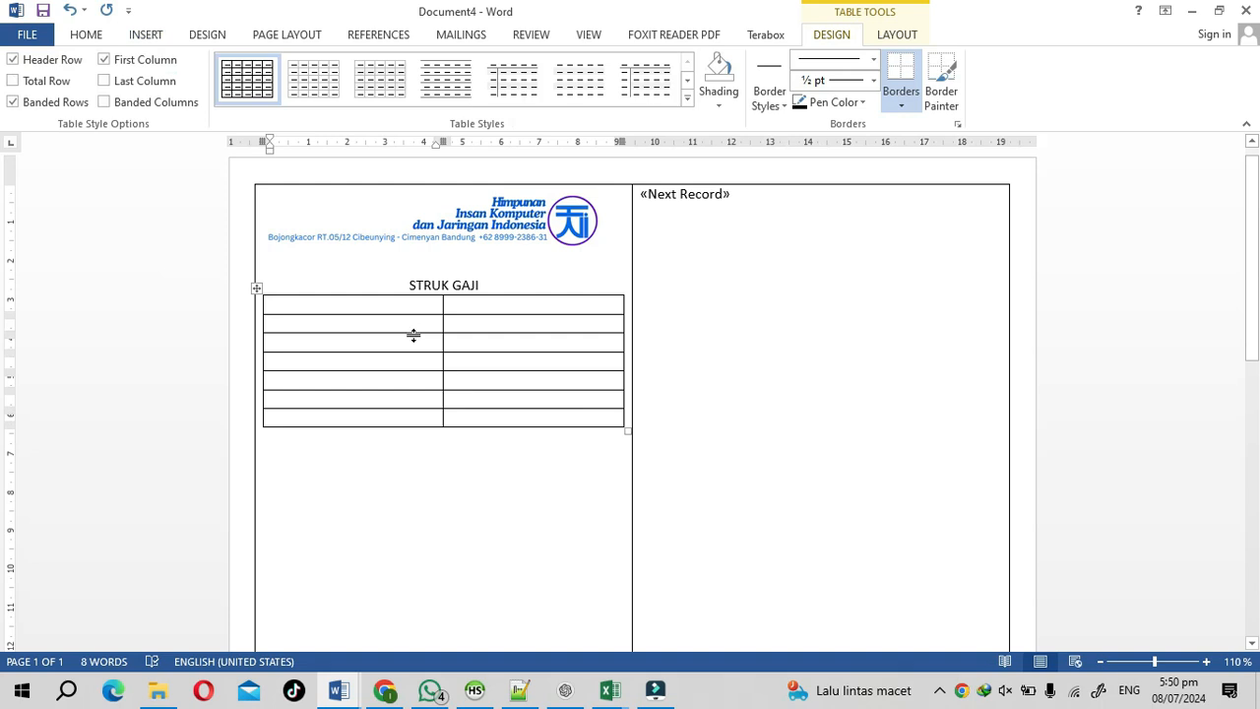
Label the table's first column NIP, NAMA, a blank row, GAJI POKOK, TUNJANGAN, PRESTASI and TOTAL GAJI
type("NIP")
type("NAMA")
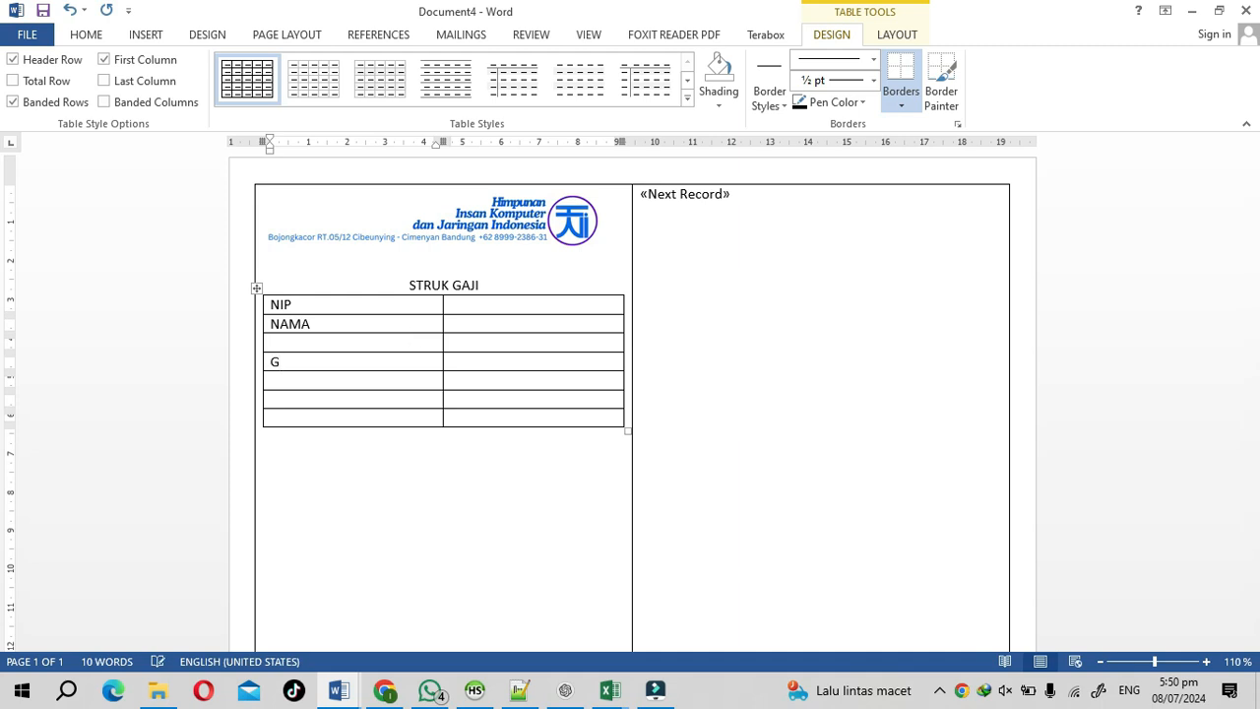
type("GAJI POK")
type("TUNJANGAN")
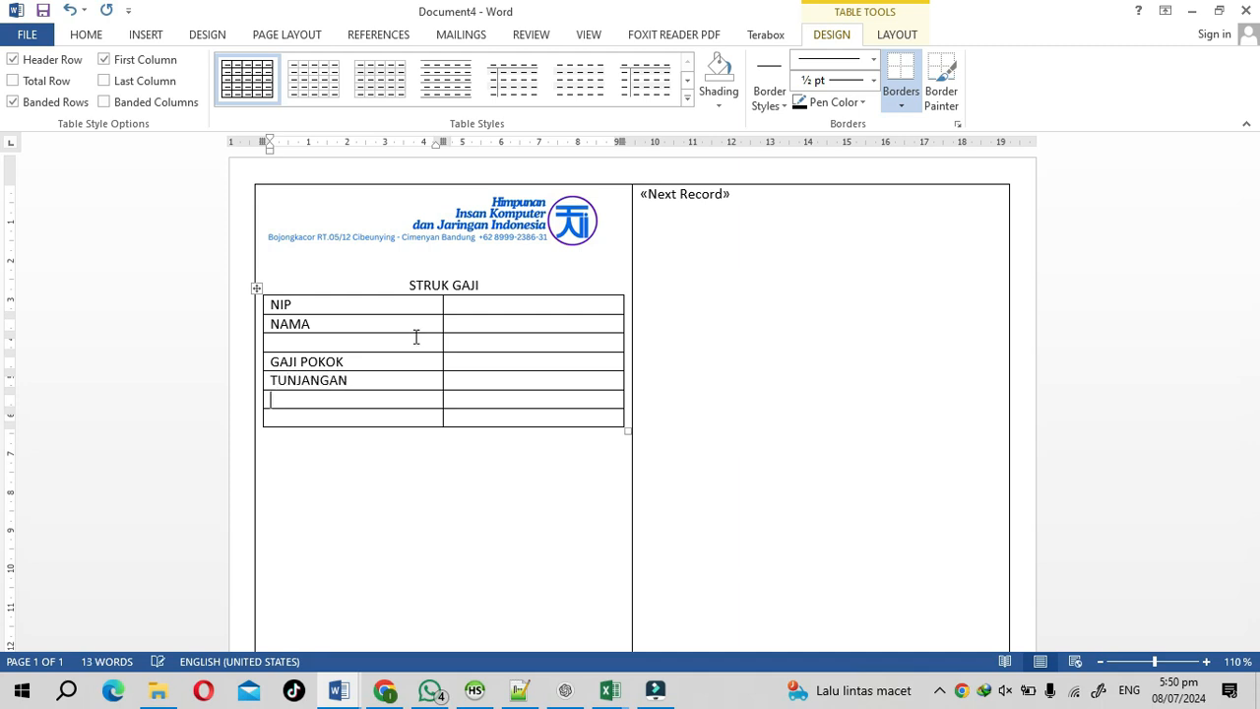
type("PRESTASI")
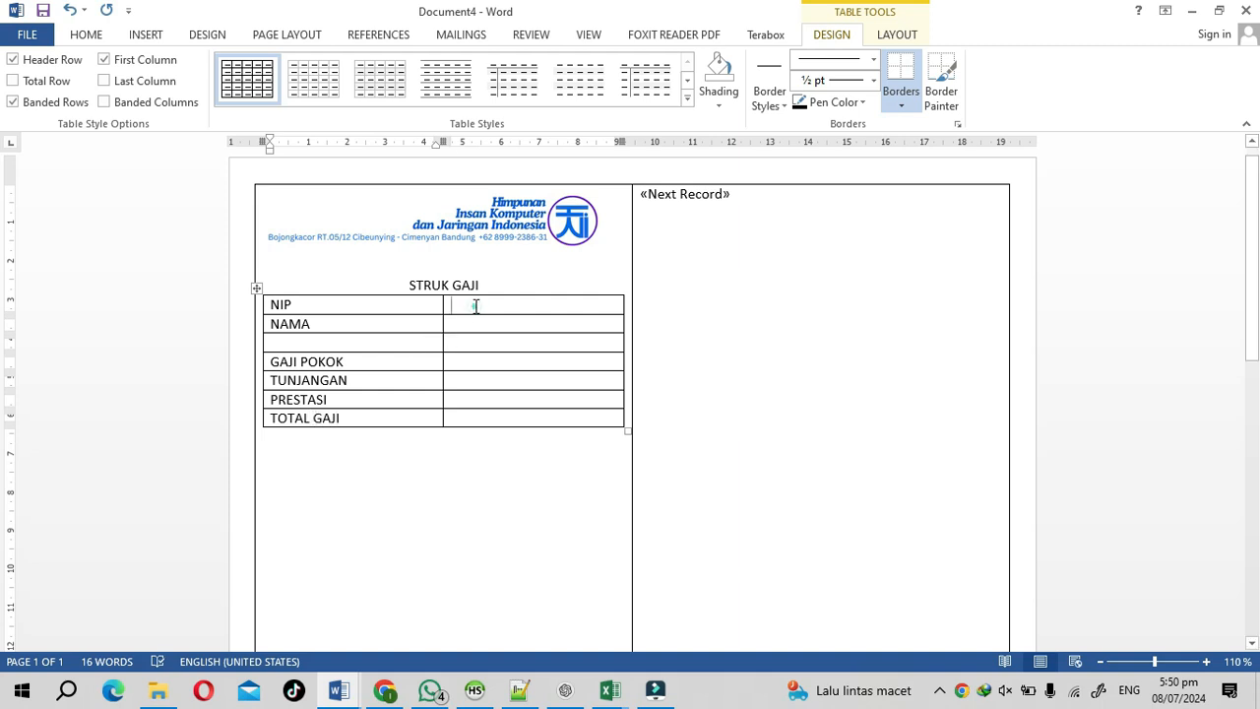
Add the line "Bandung, 8-Jul-24" below the salary table, inserting the date in the day-month-year format
left_click(309, 467)
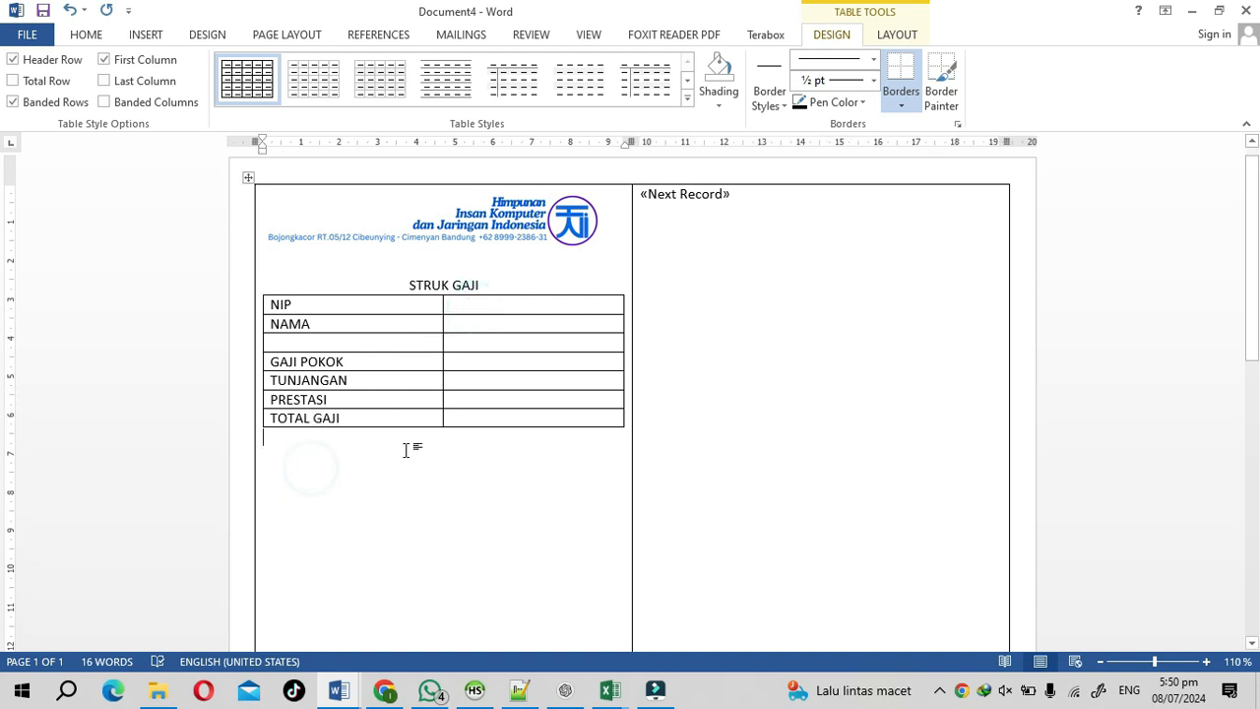
type("Bandung,")
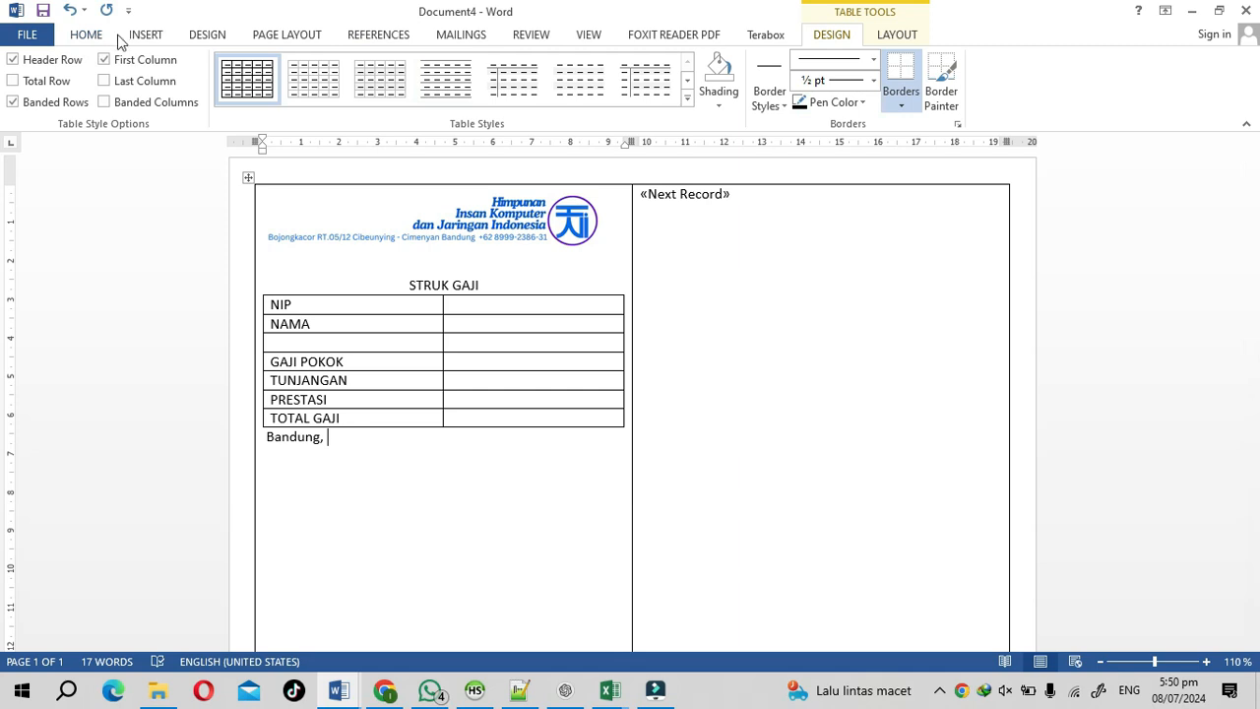
left_click(148, 38)
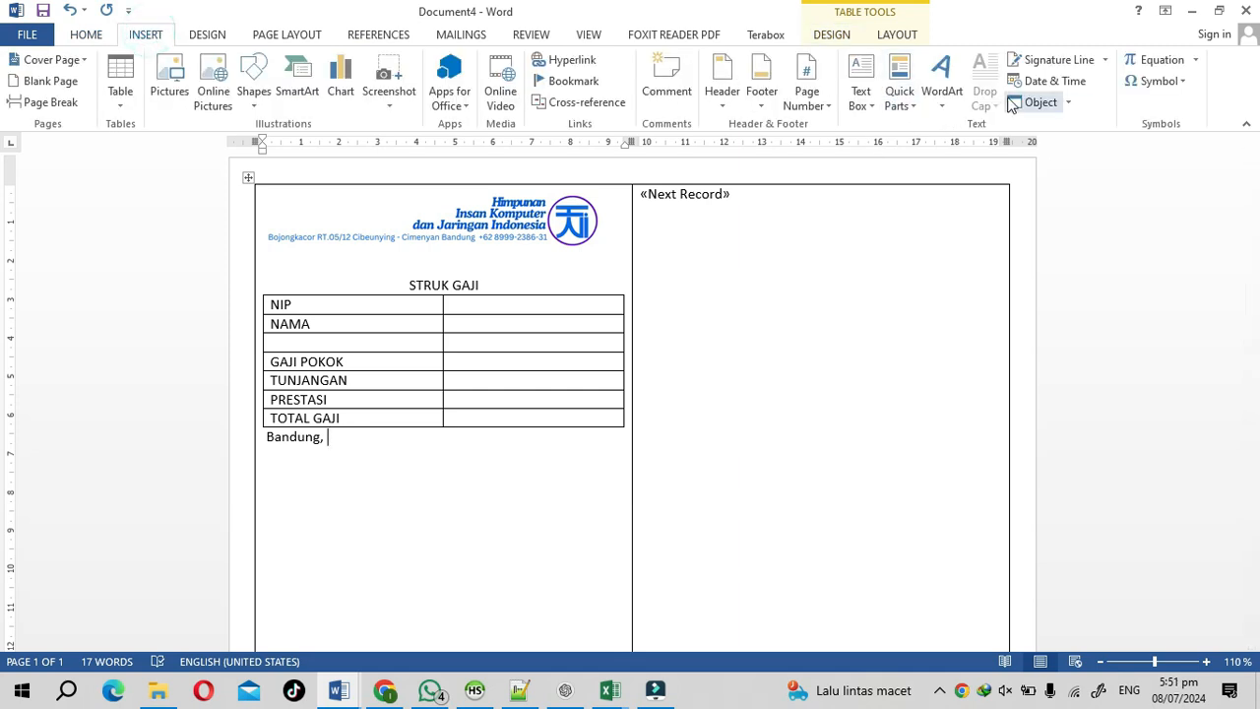
left_click(1052, 80)
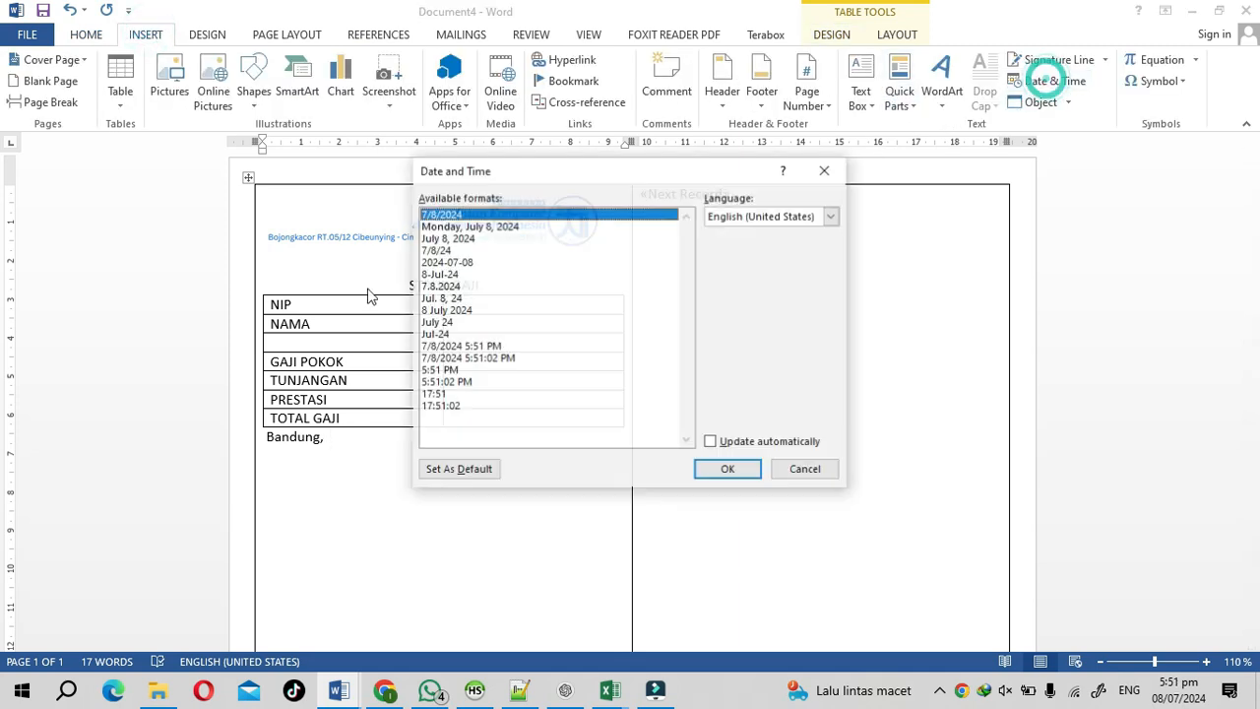
left_click(446, 274)
left_click(731, 473)
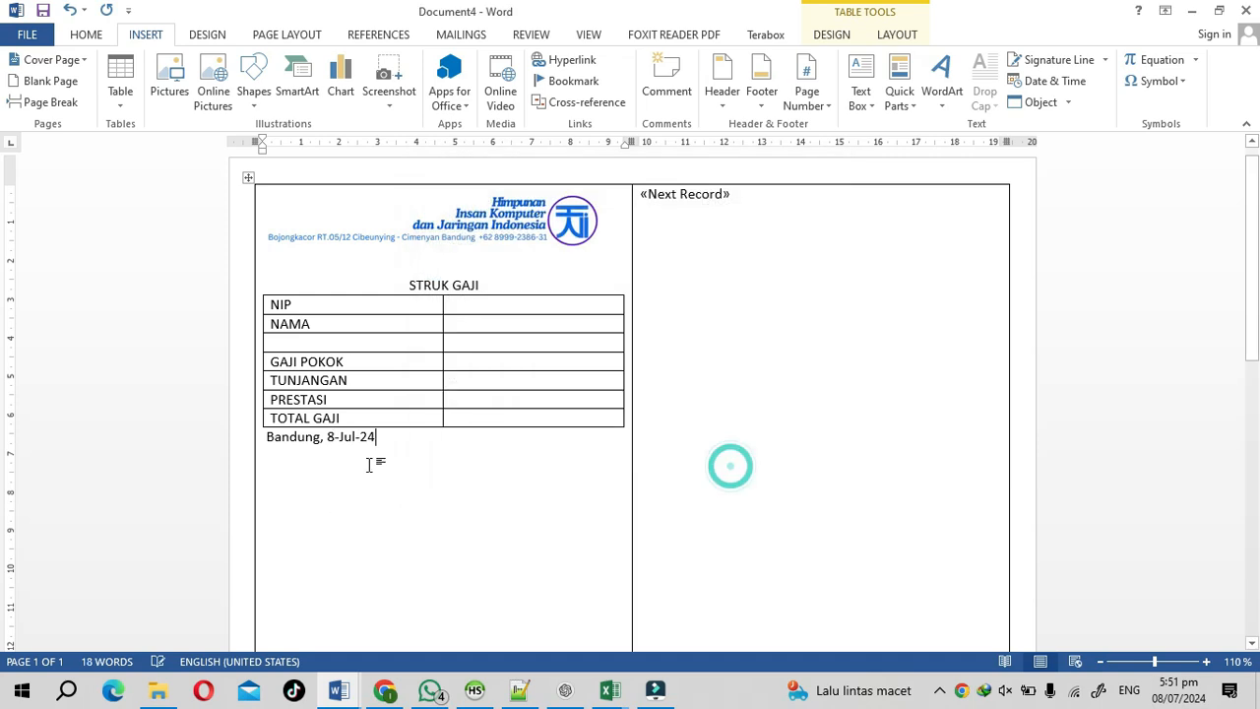
Put a blank line above the Bandung date and add the signature block below it with "Ka. Prodi" and the signatory's name
left_click(267, 436)
key("Return")
left_click(408, 457)
key("Return")
type("Ka. Prodi")
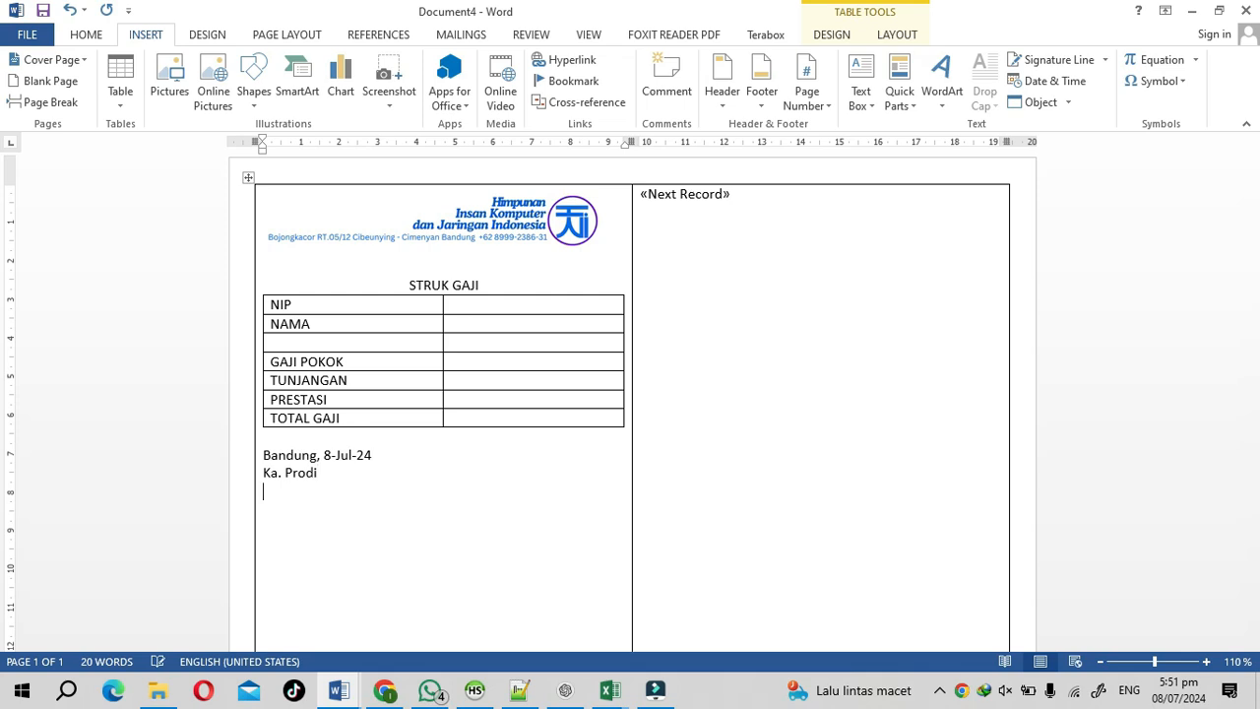
key("Return")
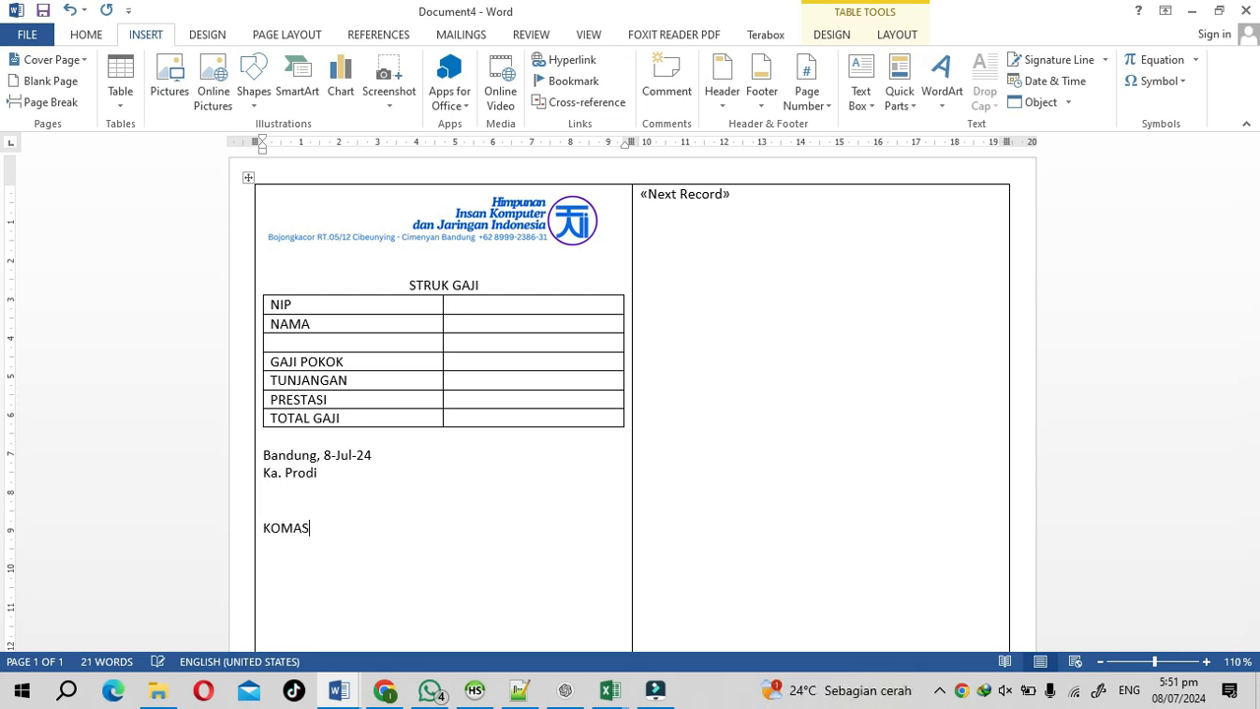
type("KOMASUDIN")
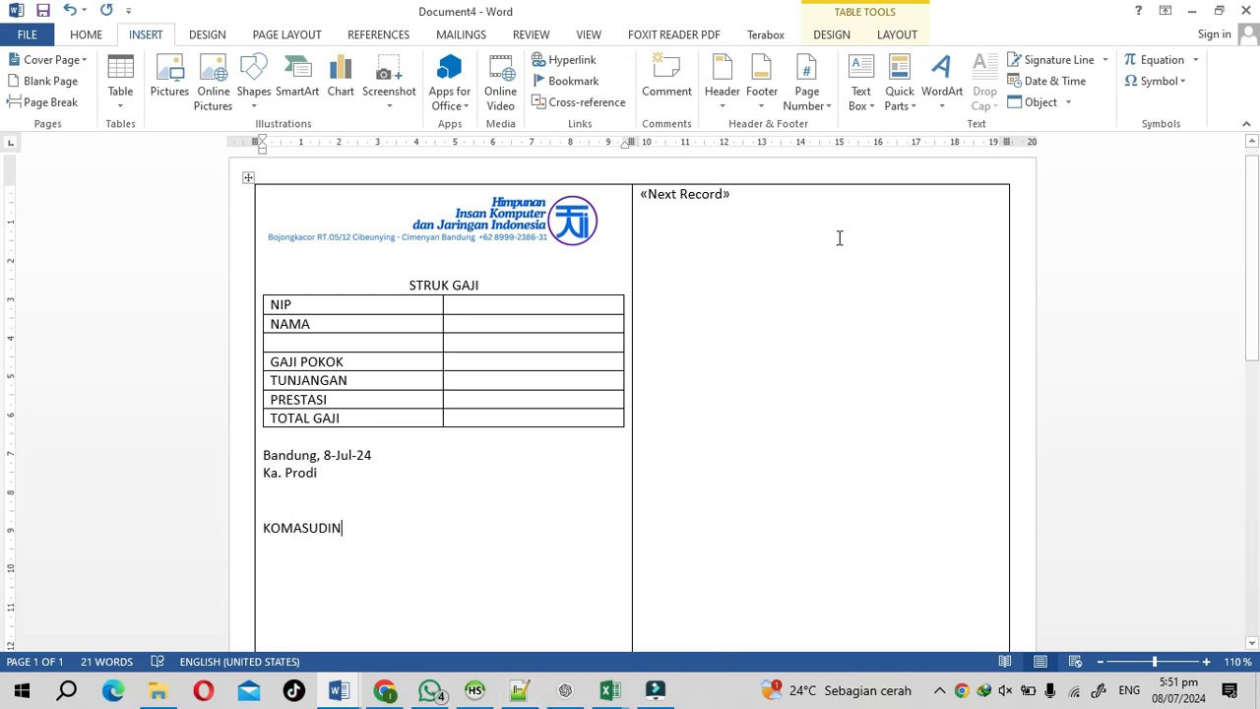
Insert the merge fields Nim beside NIP and Nama_Mahasiswa beside NAMA
left_click(496, 305)
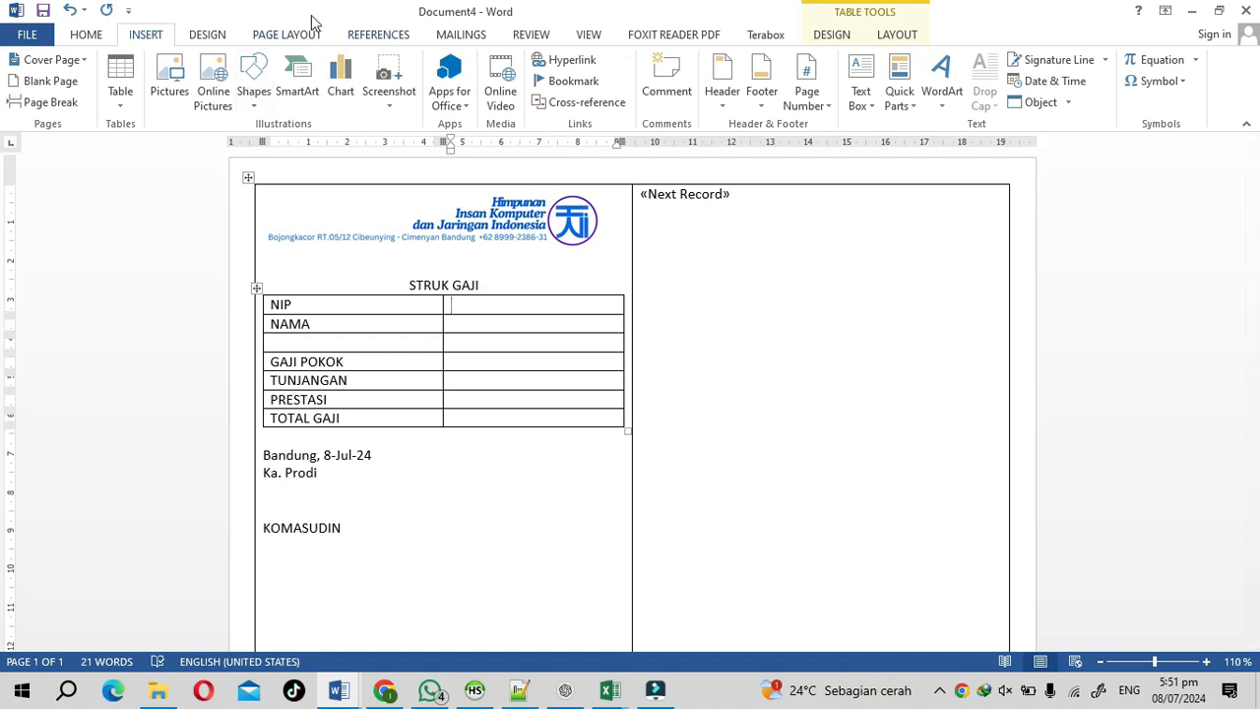
left_click(463, 34)
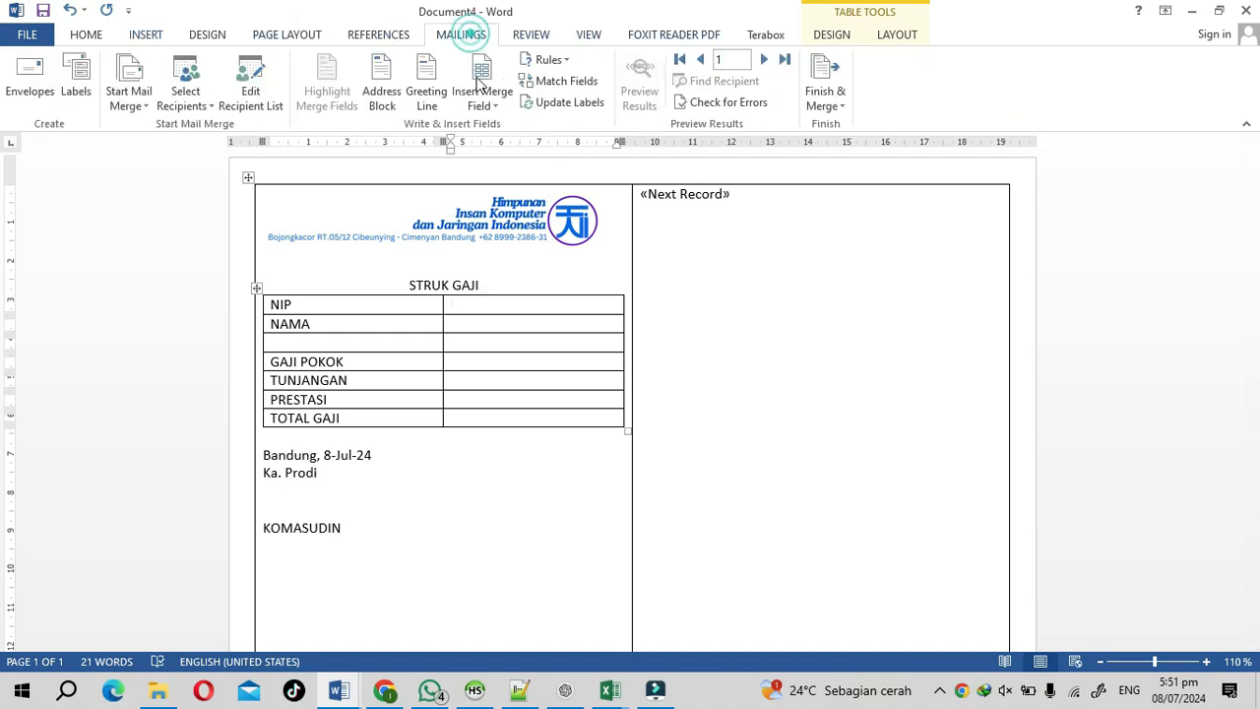
left_click(485, 105)
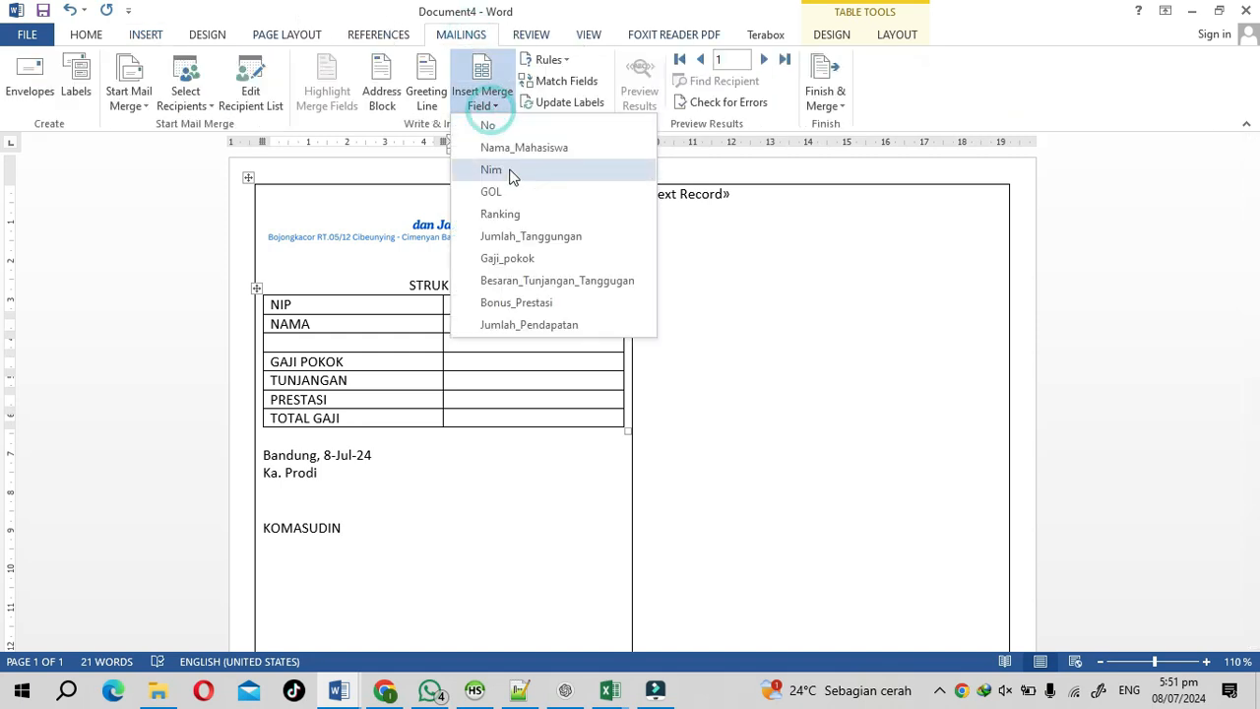
left_click(509, 170)
left_click(473, 331)
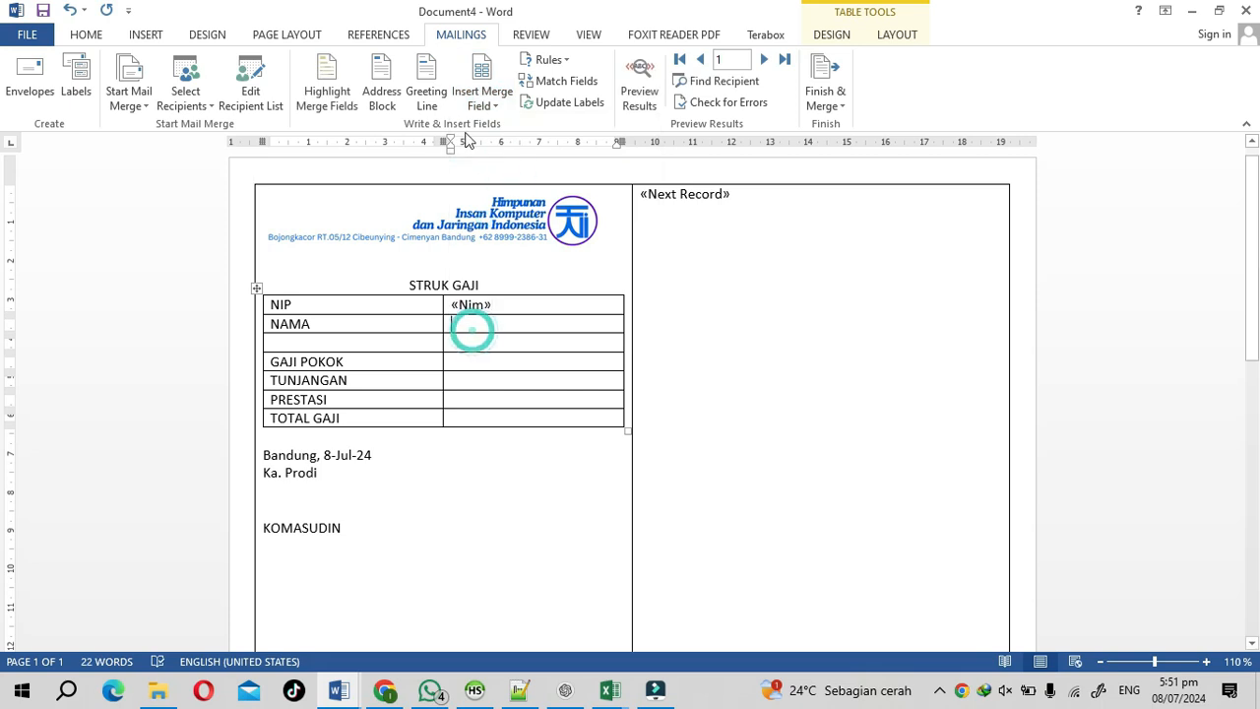
left_click(482, 99)
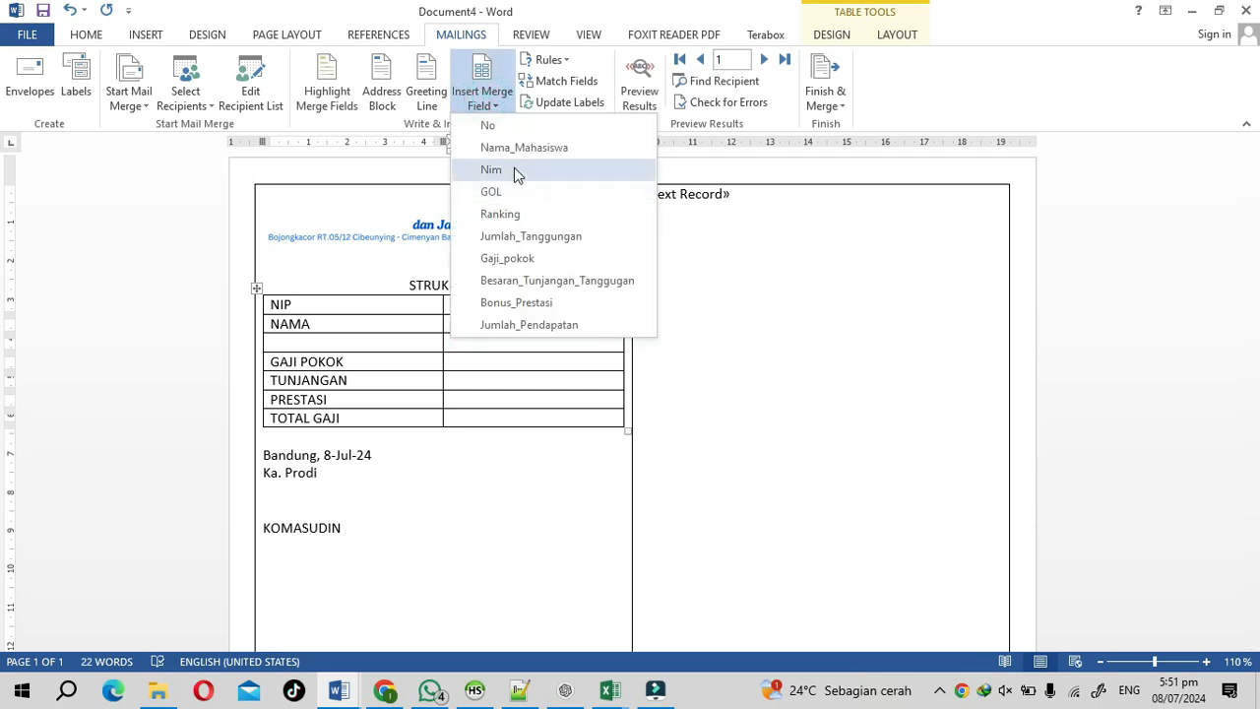
left_click(510, 149)
Insert the merge fields Gaji_pokok, Besaran_Tunjangan_Tanggugan and Bonus_Prestasi beside GAJI POKOK, TUNJANGAN and PRESTASI
left_click(461, 364)
left_click(495, 103)
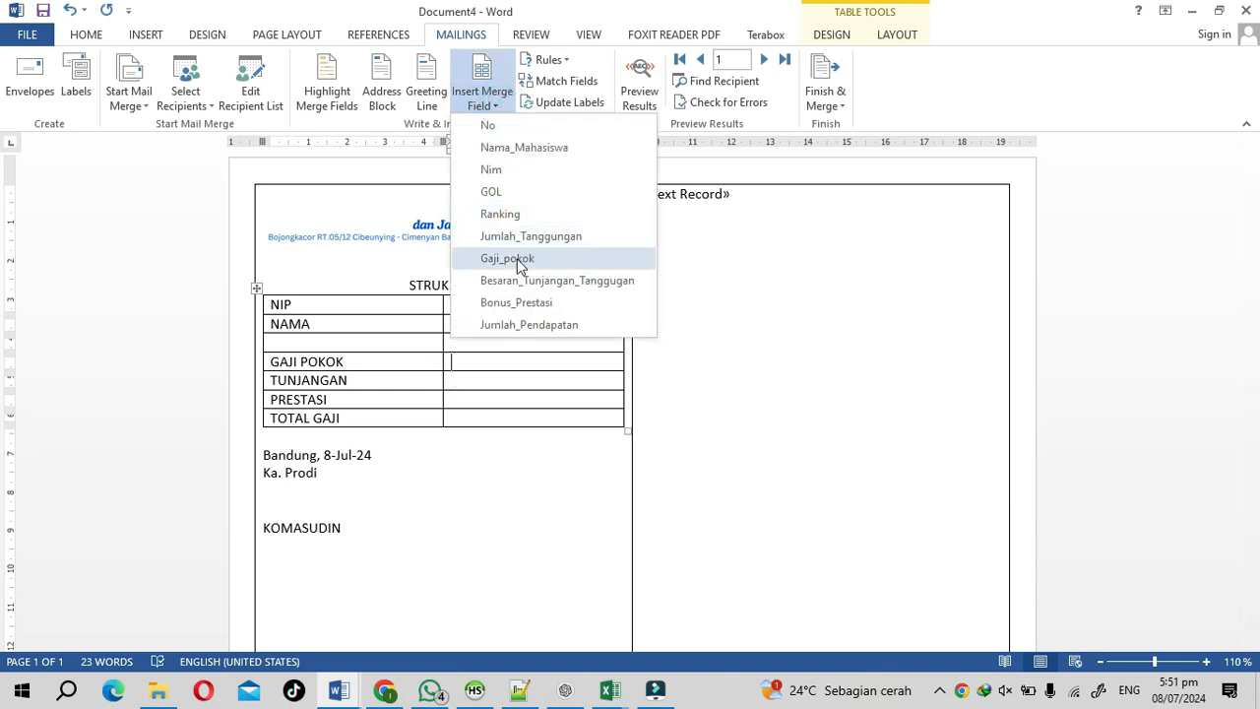
left_click(512, 258)
left_click(511, 380)
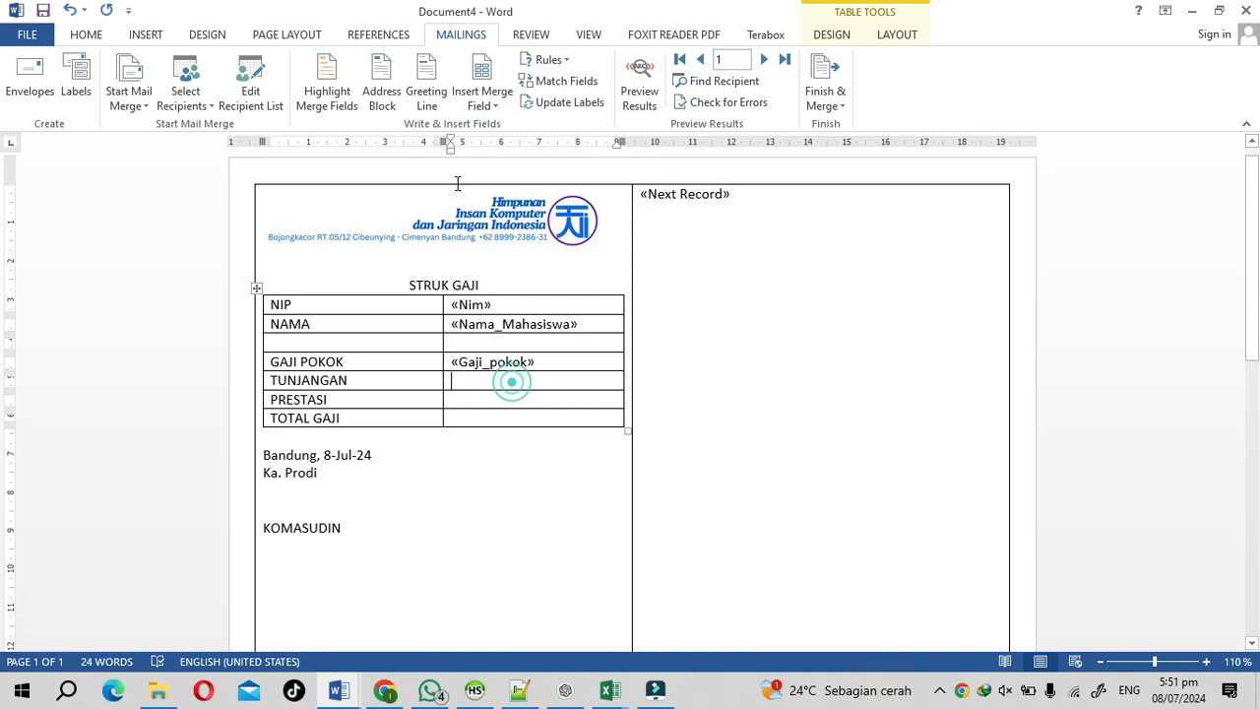
left_click(484, 98)
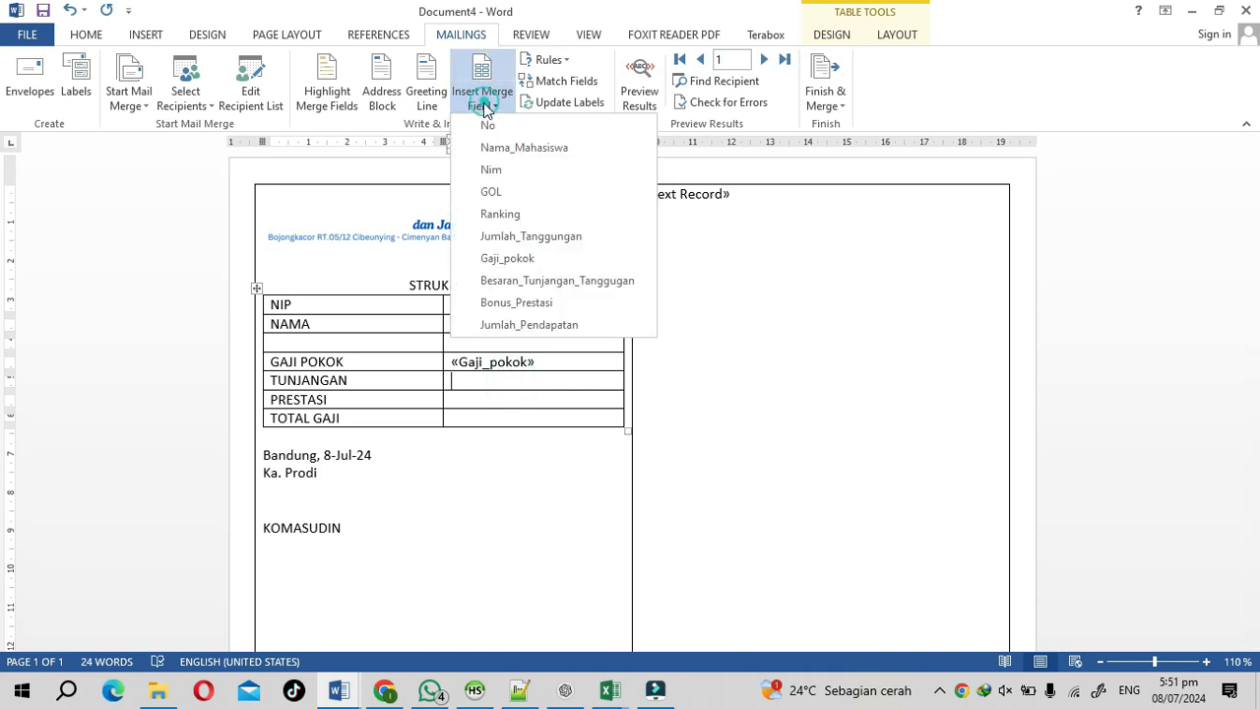
left_click(516, 281)
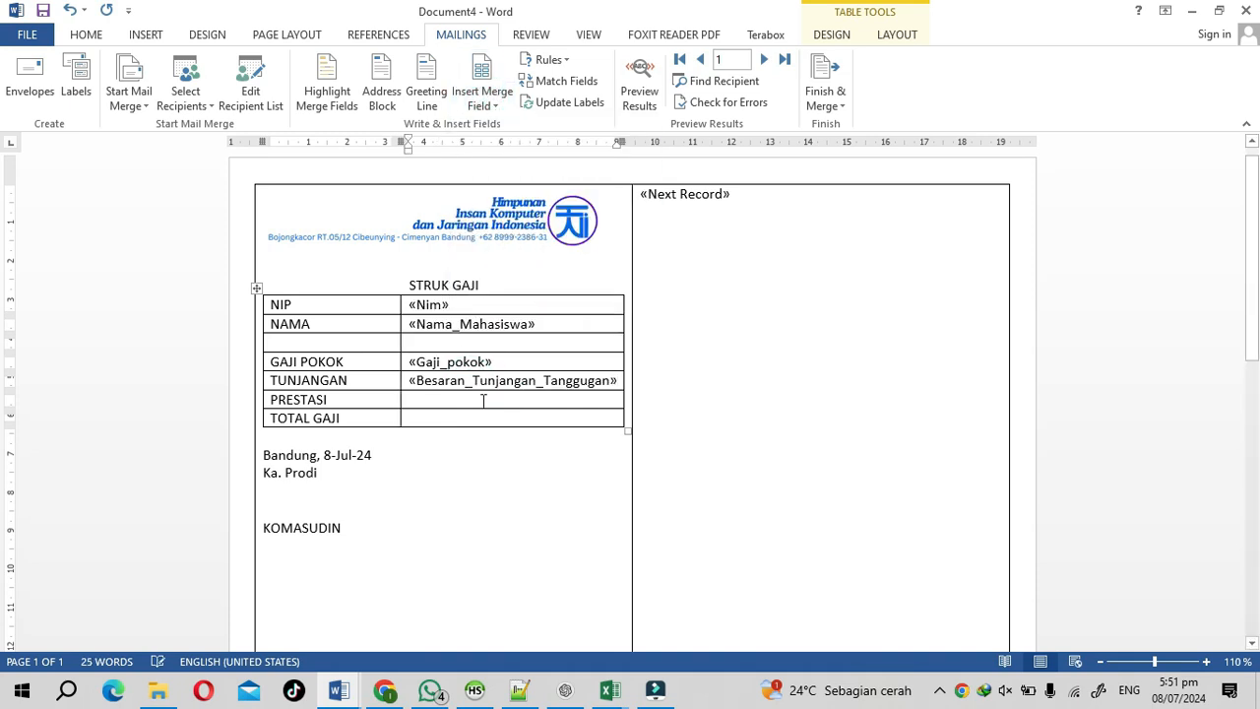
left_click(489, 107)
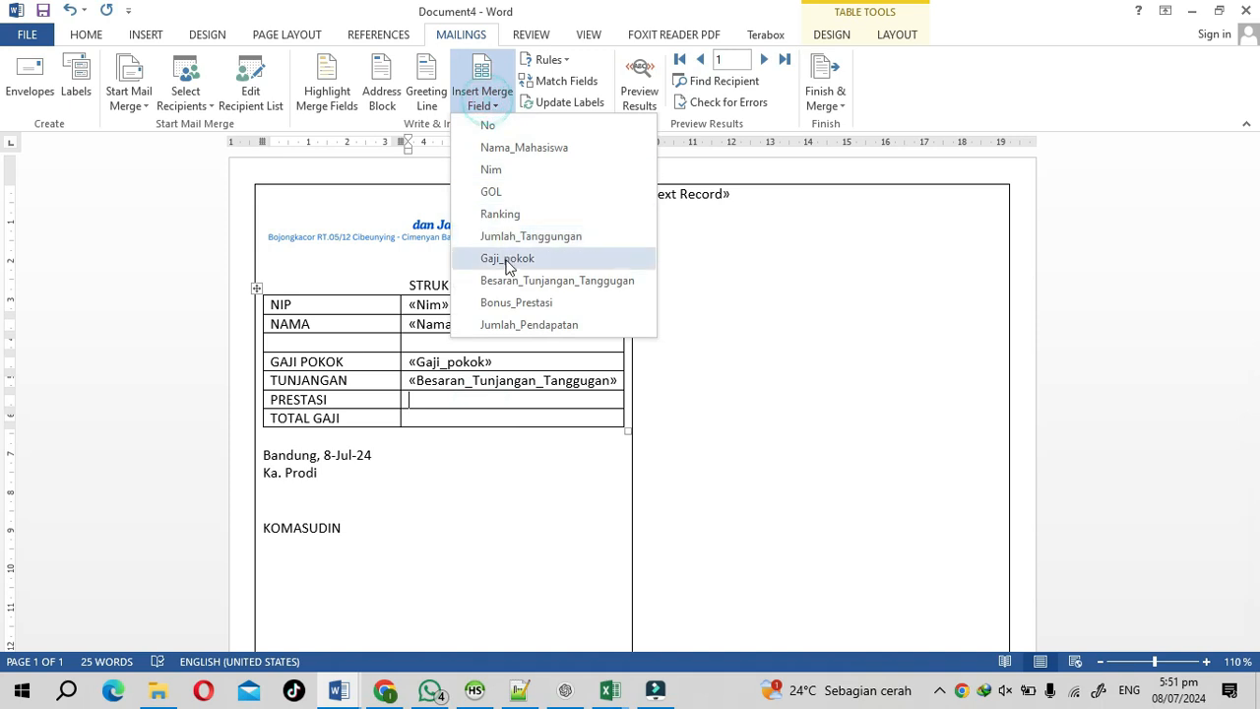
left_click(511, 304)
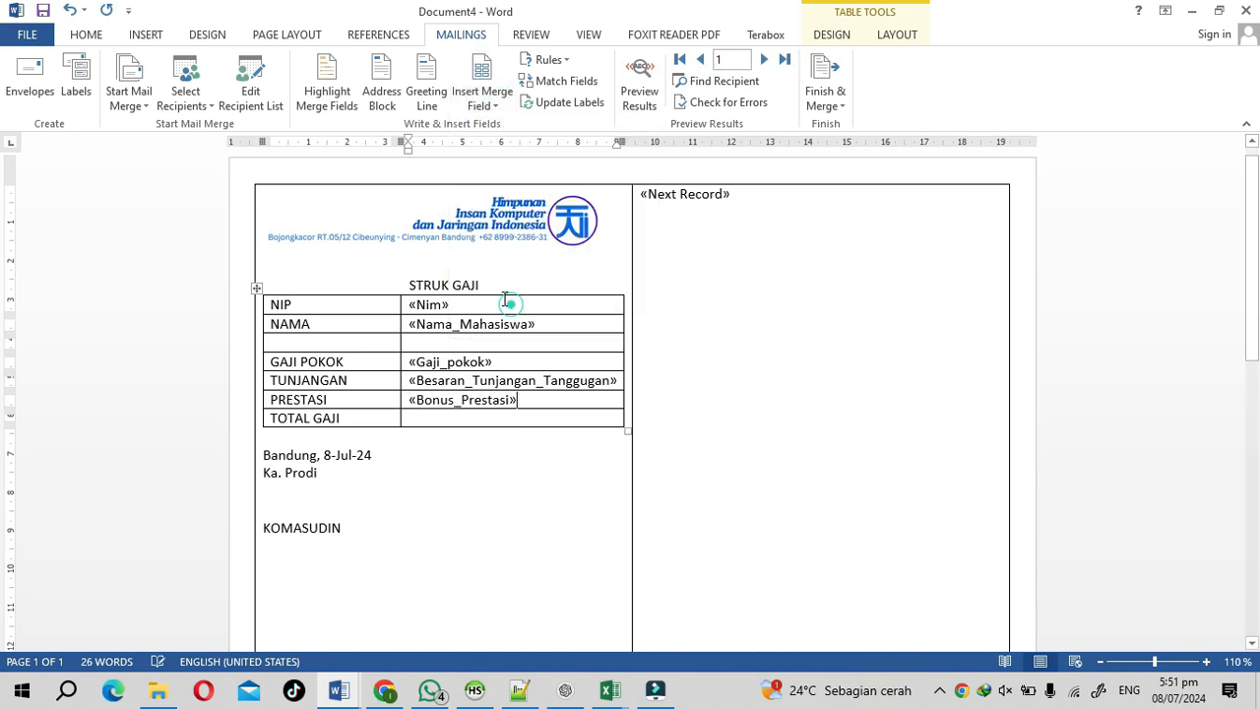
left_click(489, 104)
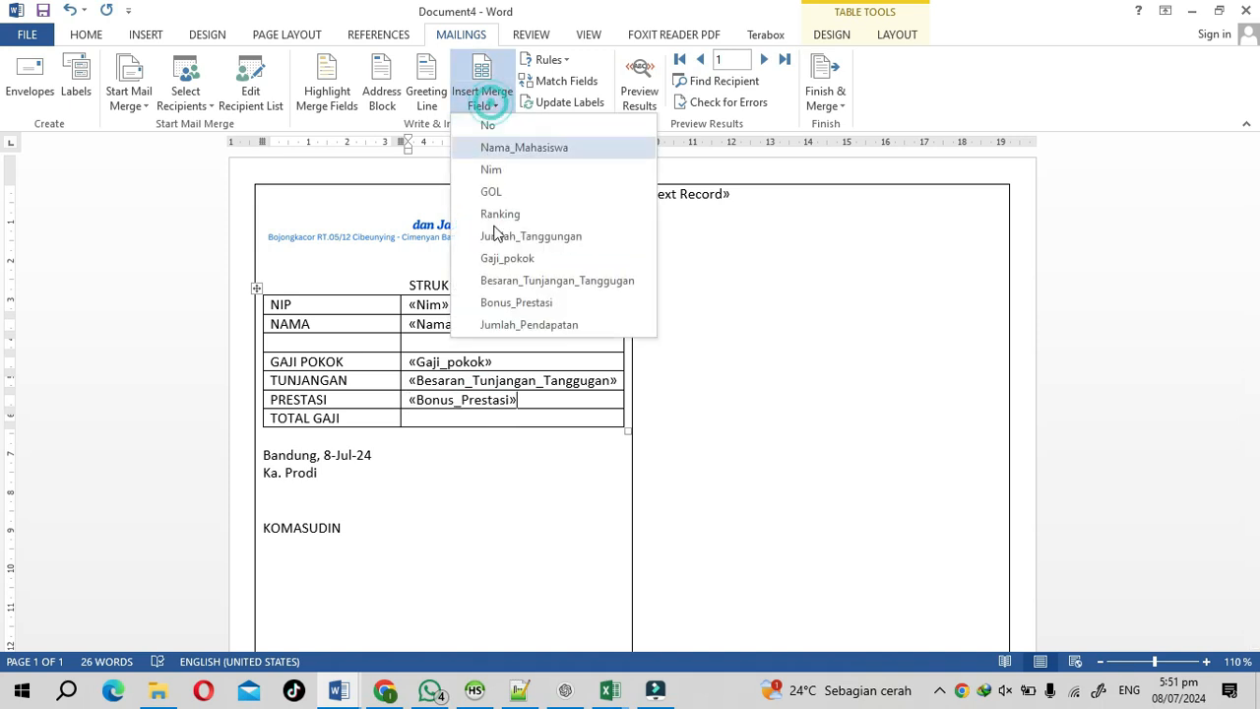
left_click(502, 326)
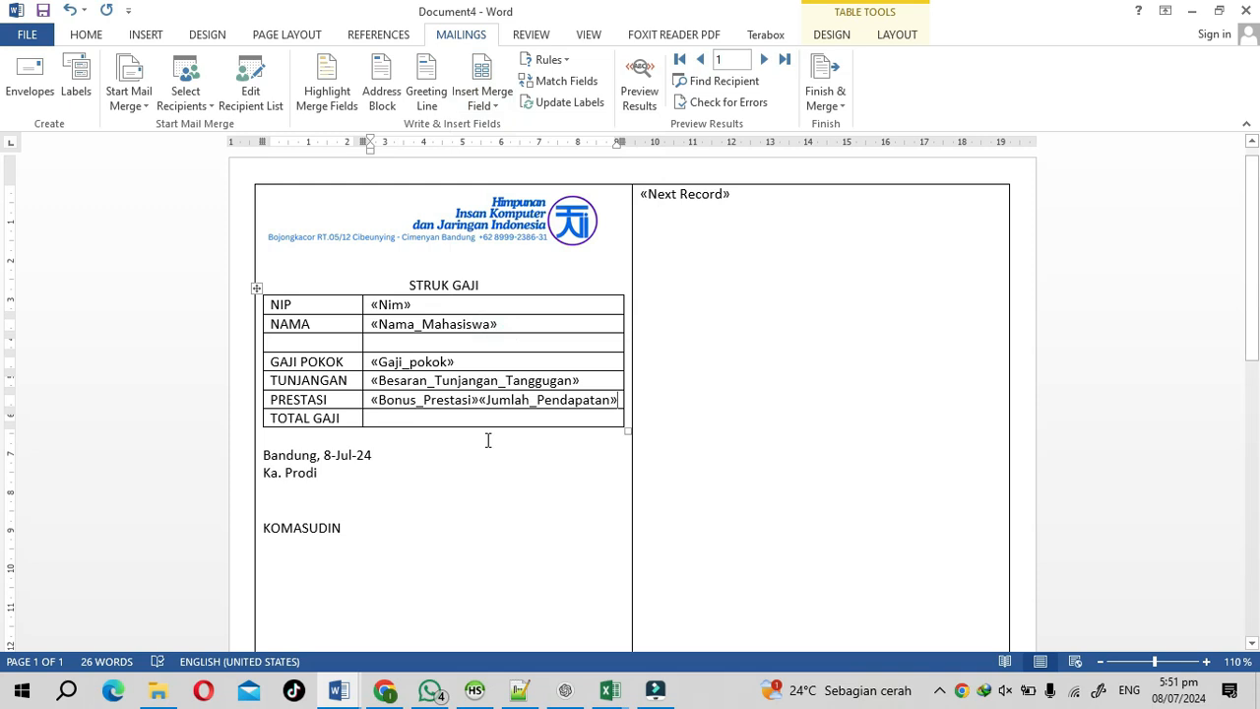
key("ctrl+z")
Insert the Jumlah_Pendapatan merge field beside TOTAL GAJI
left_click(457, 422)
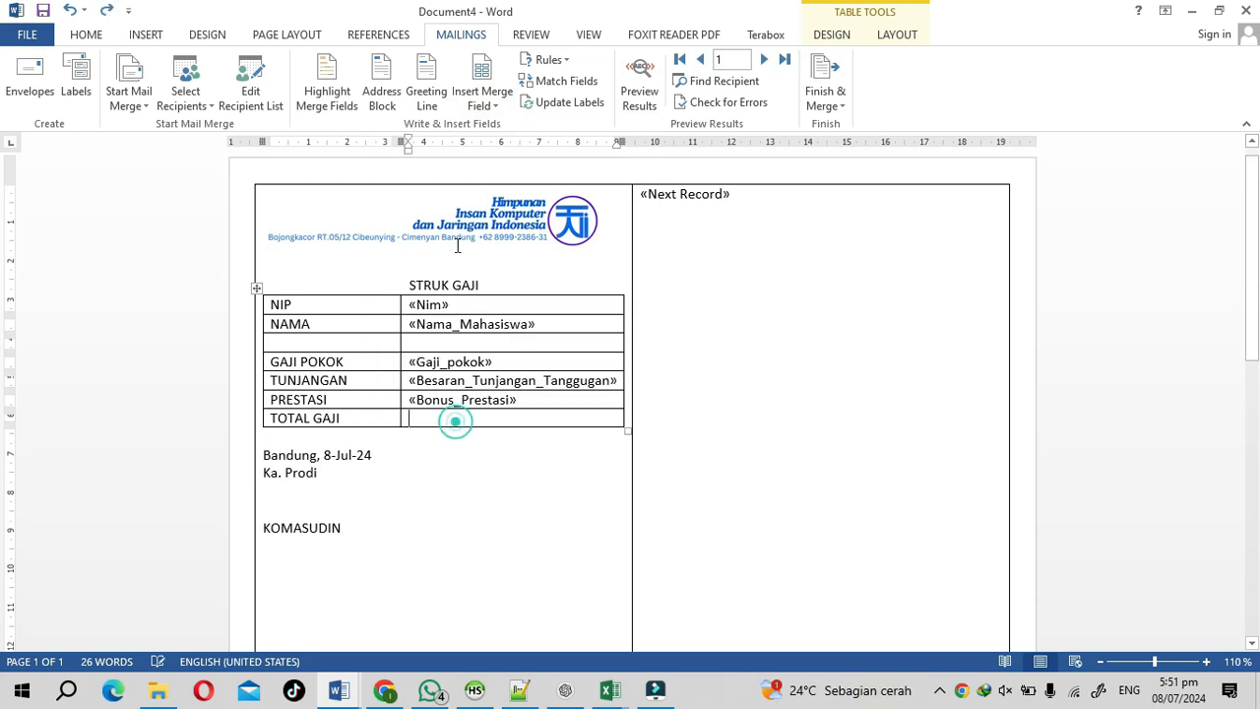
left_click(483, 98)
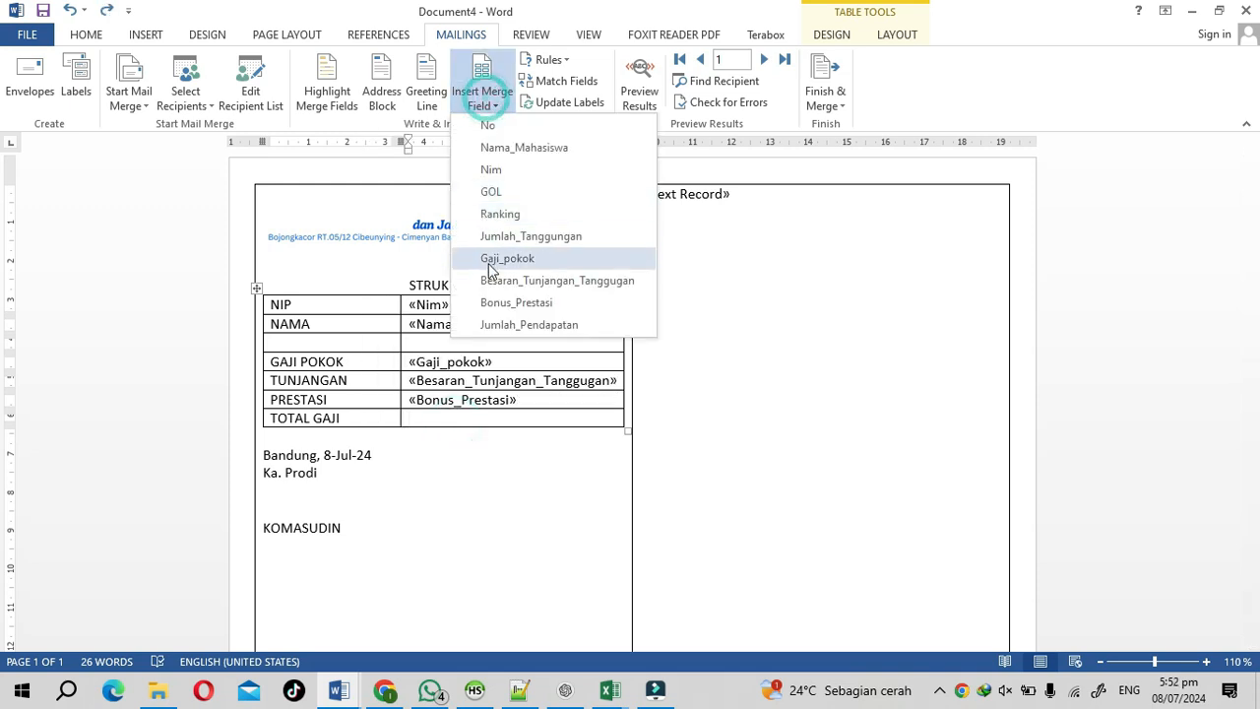
left_click(505, 325)
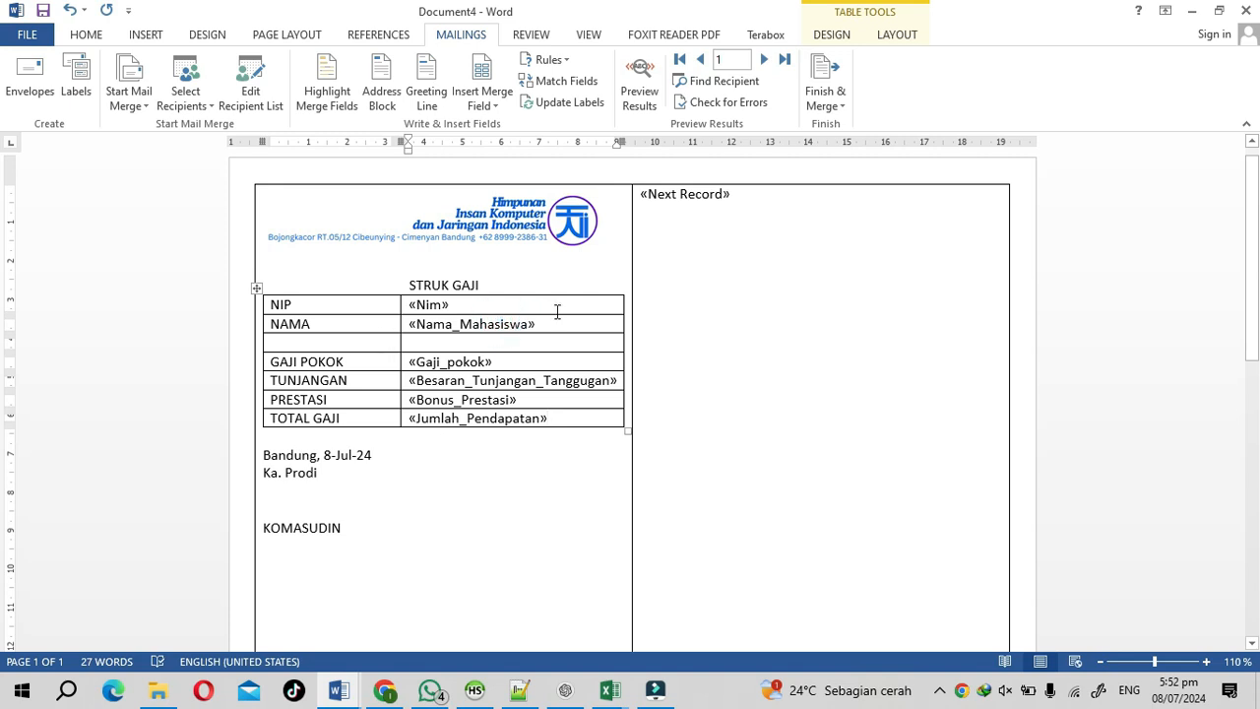
Add two blank lines between the STRUK GAJI title and the salary table
scroll(472, 517, "down", 4)
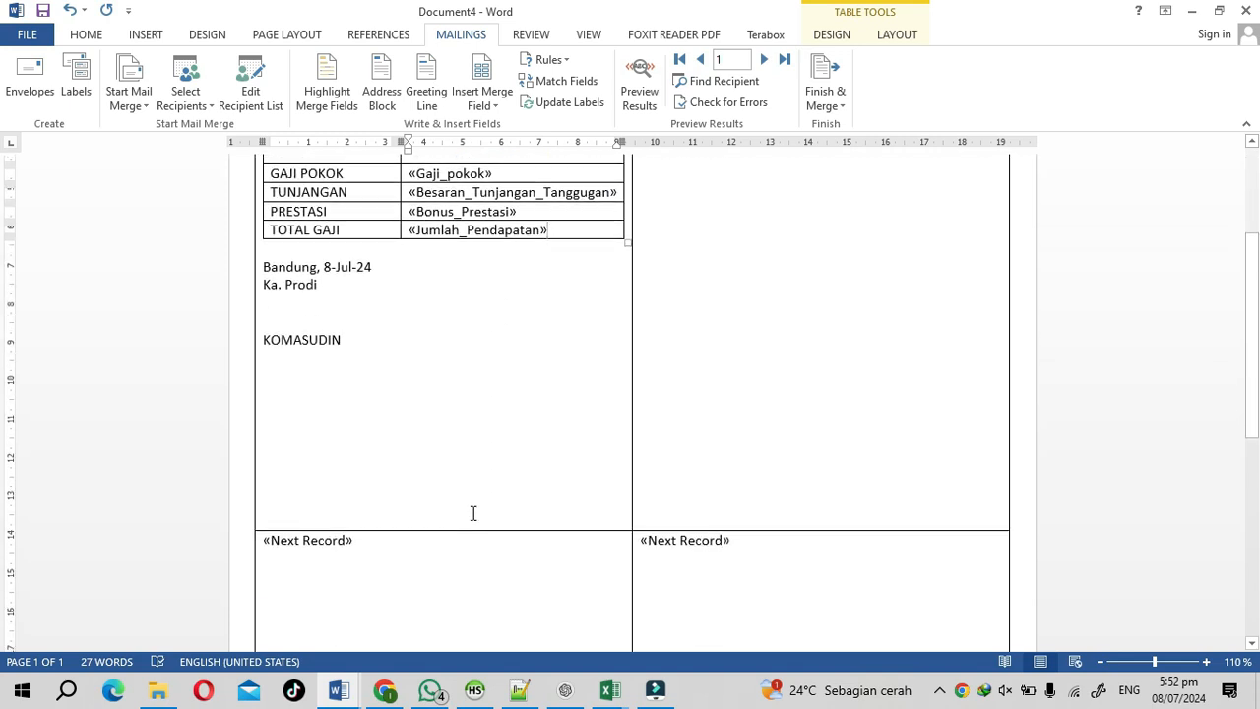
scroll(320, 431, "up", 3)
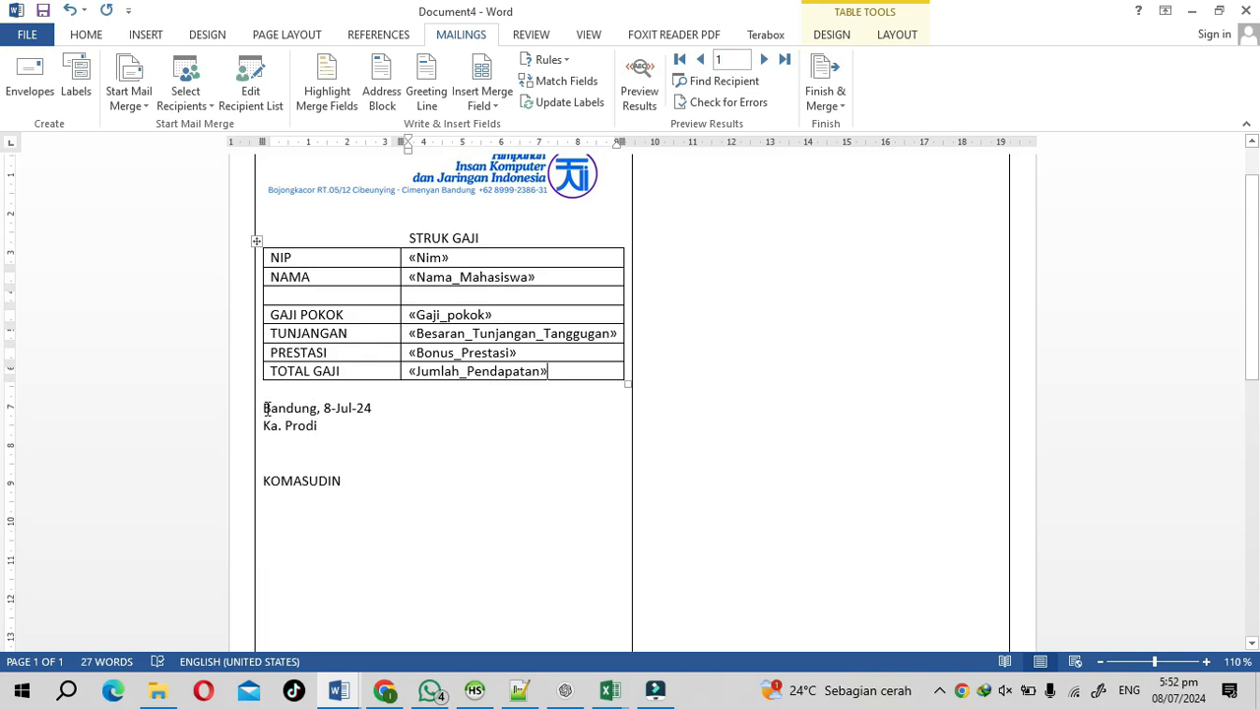
left_click(484, 237)
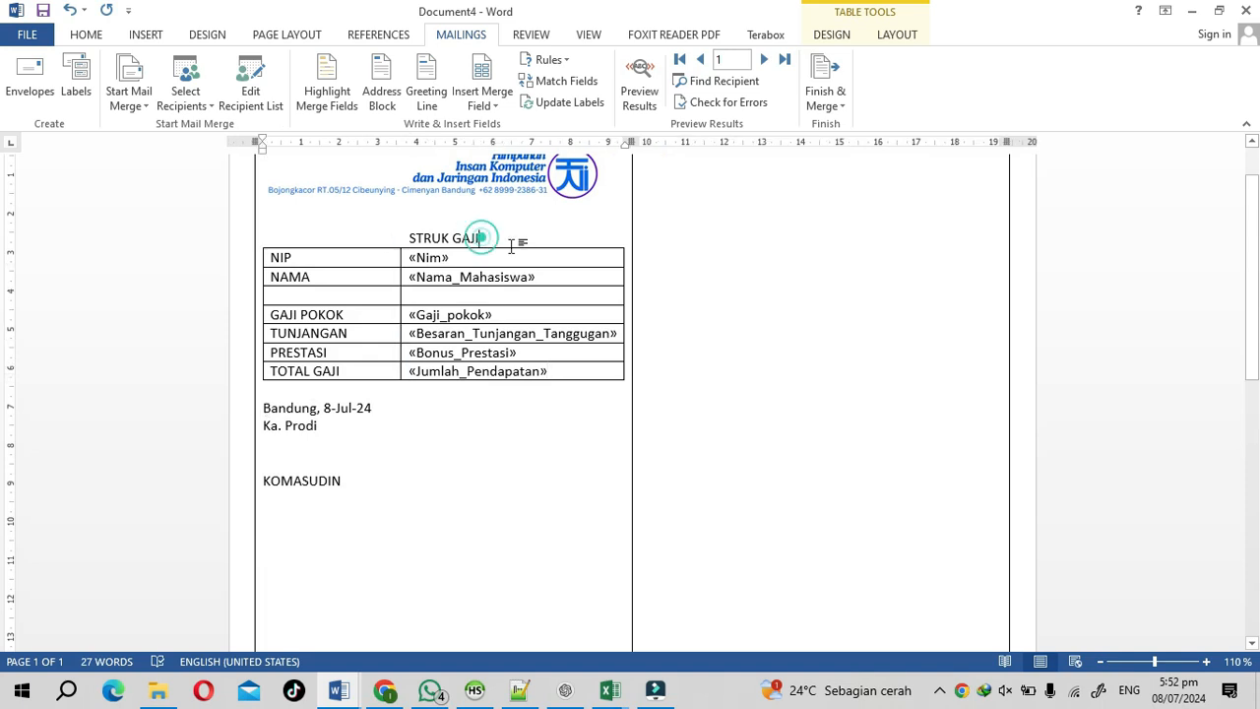
key("Return")
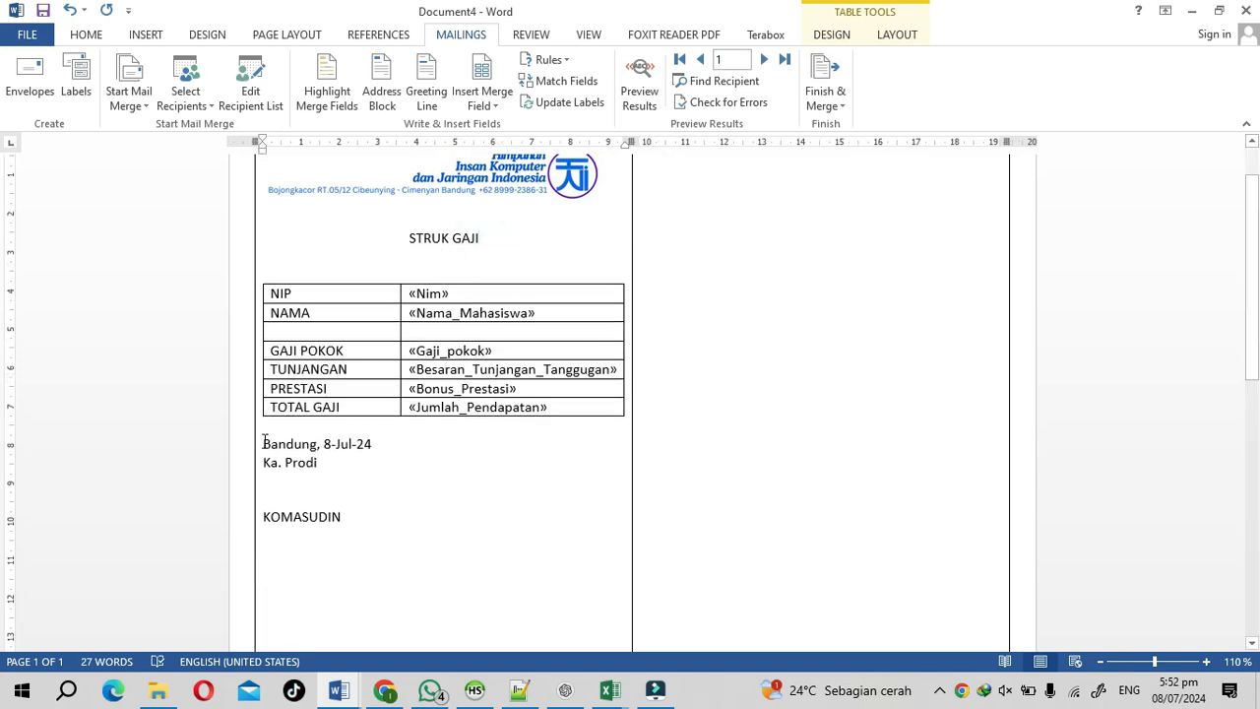
Add two blank lines between the salary table and the Bandung date line
left_click(264, 444)
key("Return")
key("Return")
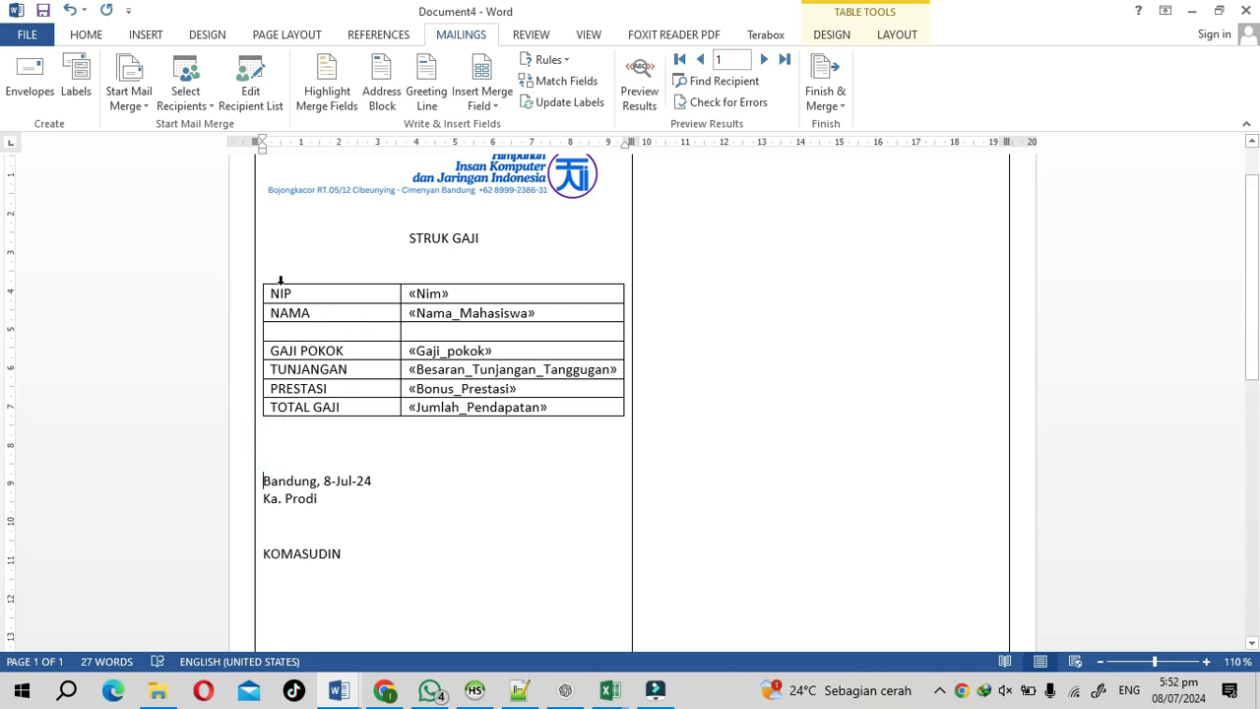
Right-align the merge-field column and remove all borders from the salary table
left_click_drag(466, 293, 477, 408)
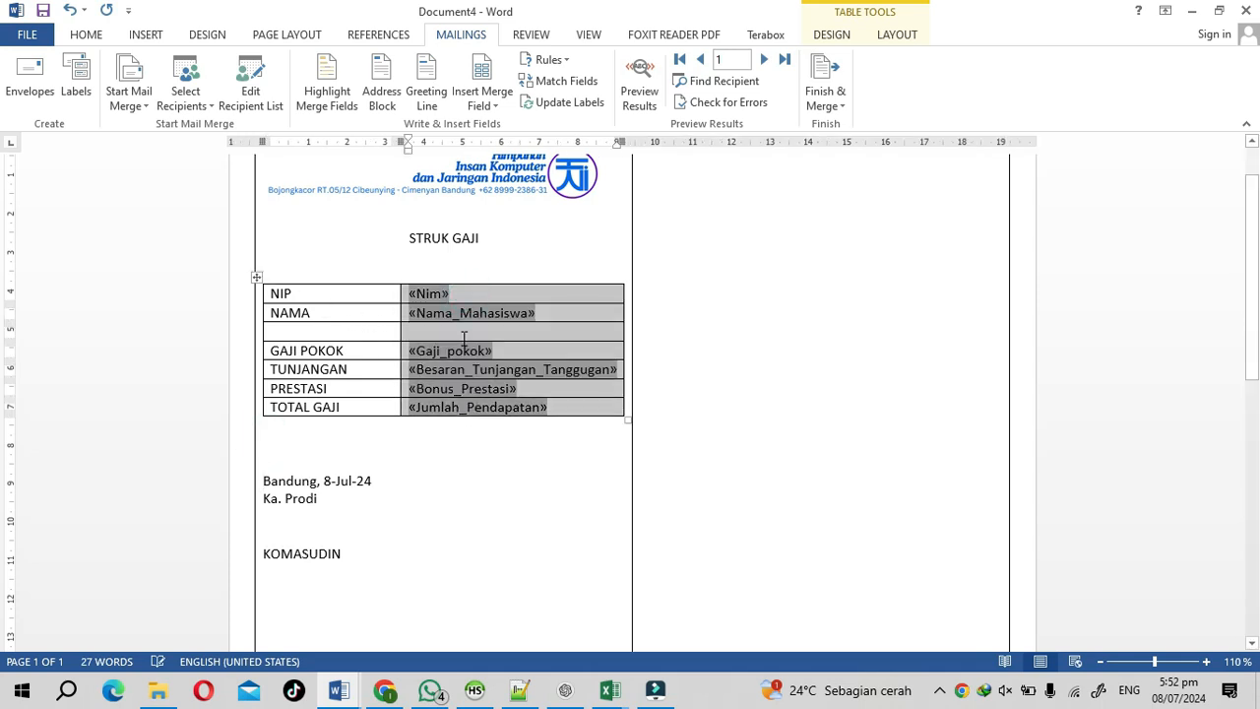
left_click(87, 35)
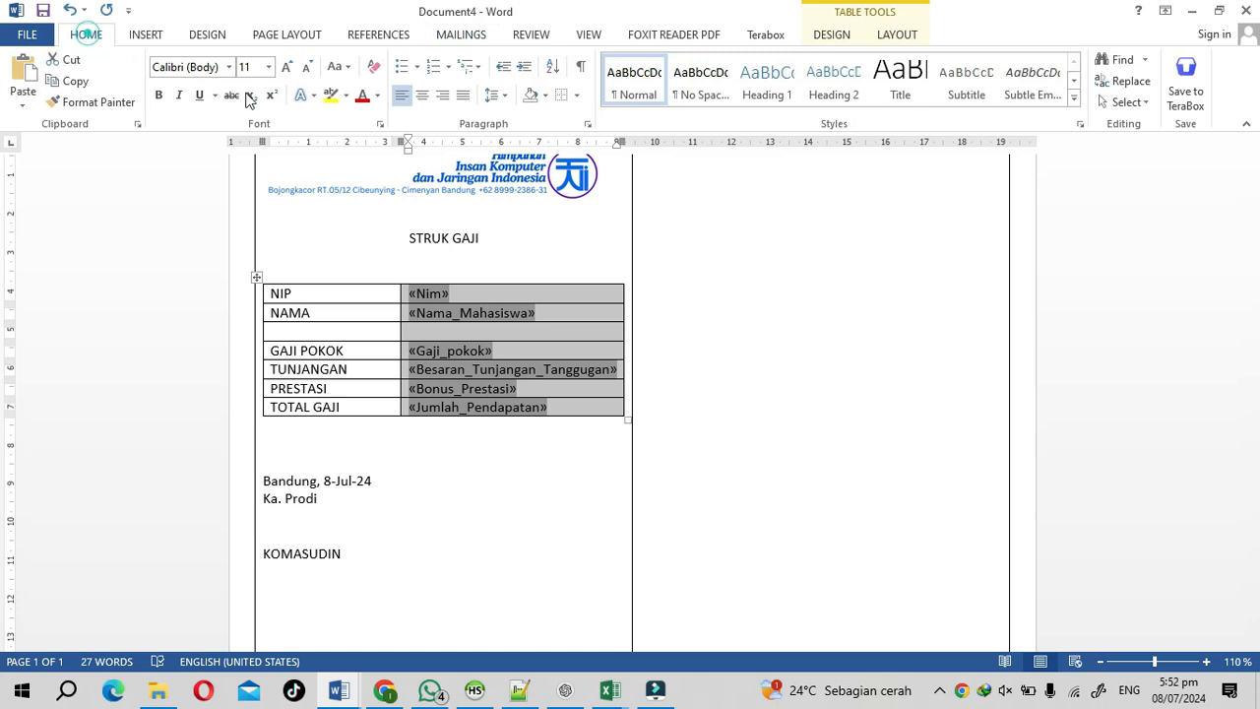
left_click(443, 99)
left_click(258, 278)
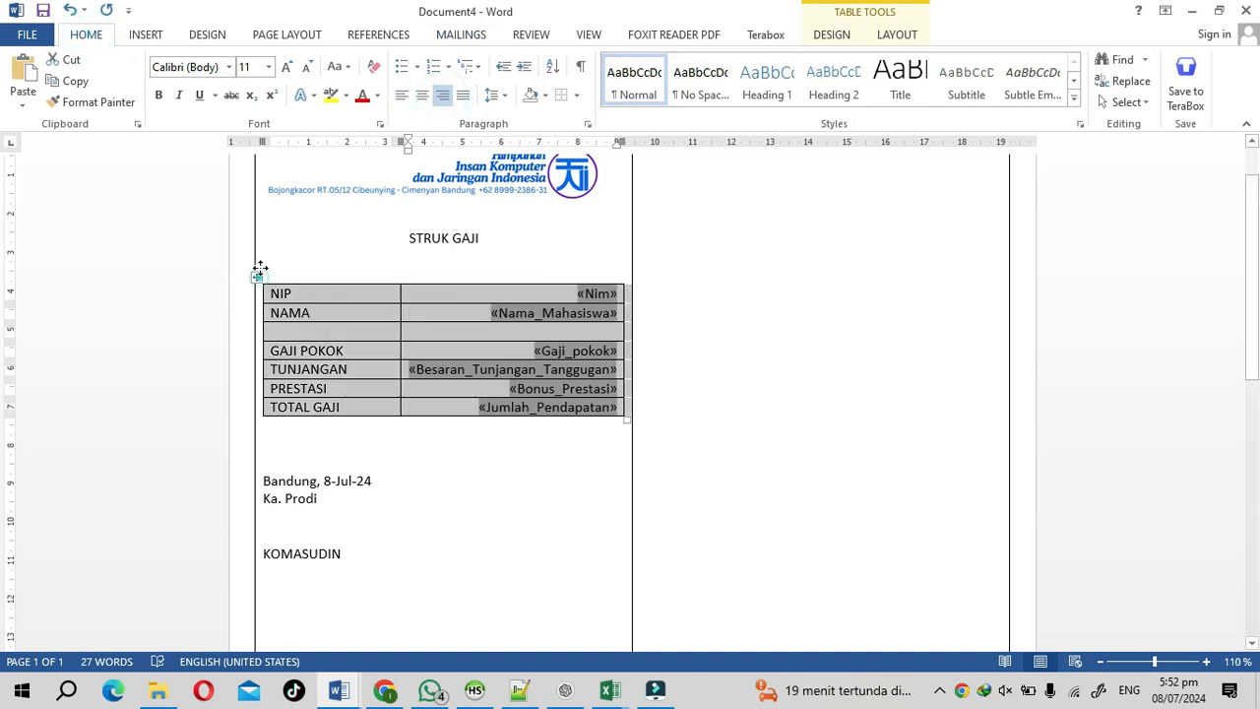
left_click(560, 96)
left_click(461, 495)
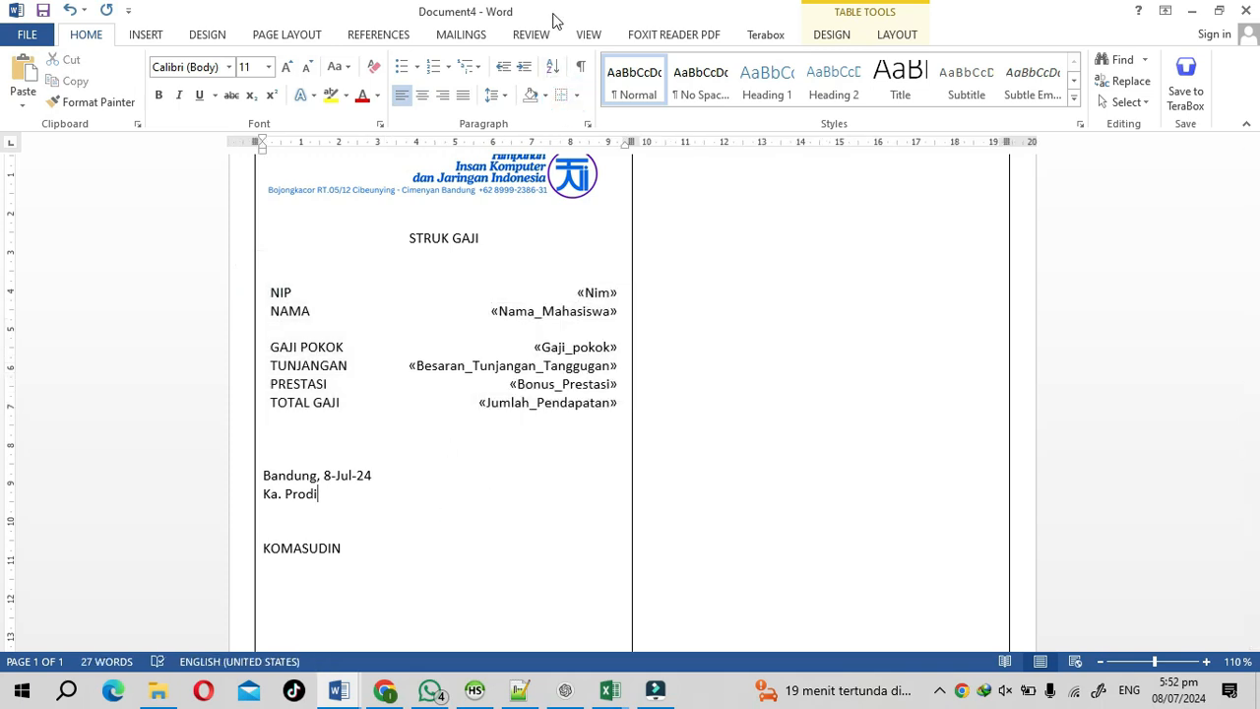
Preview the merge results and add one blank line above the signatory's name
left_click(481, 37)
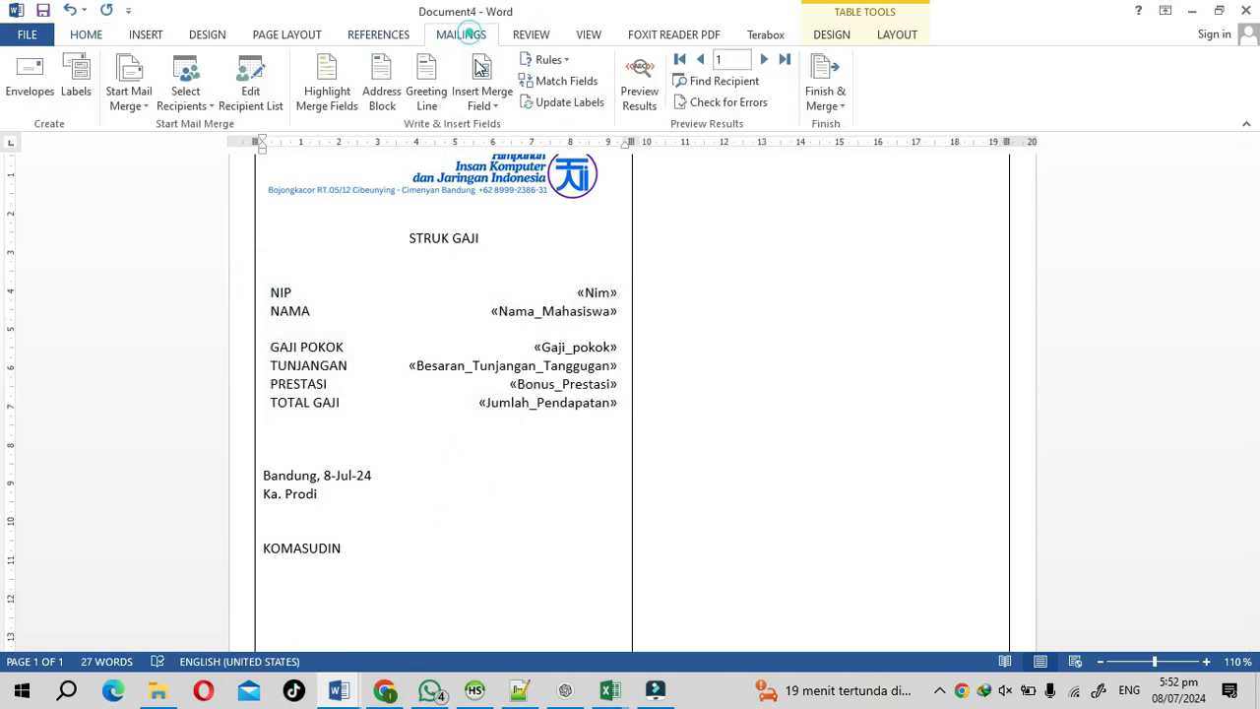
left_click(640, 81)
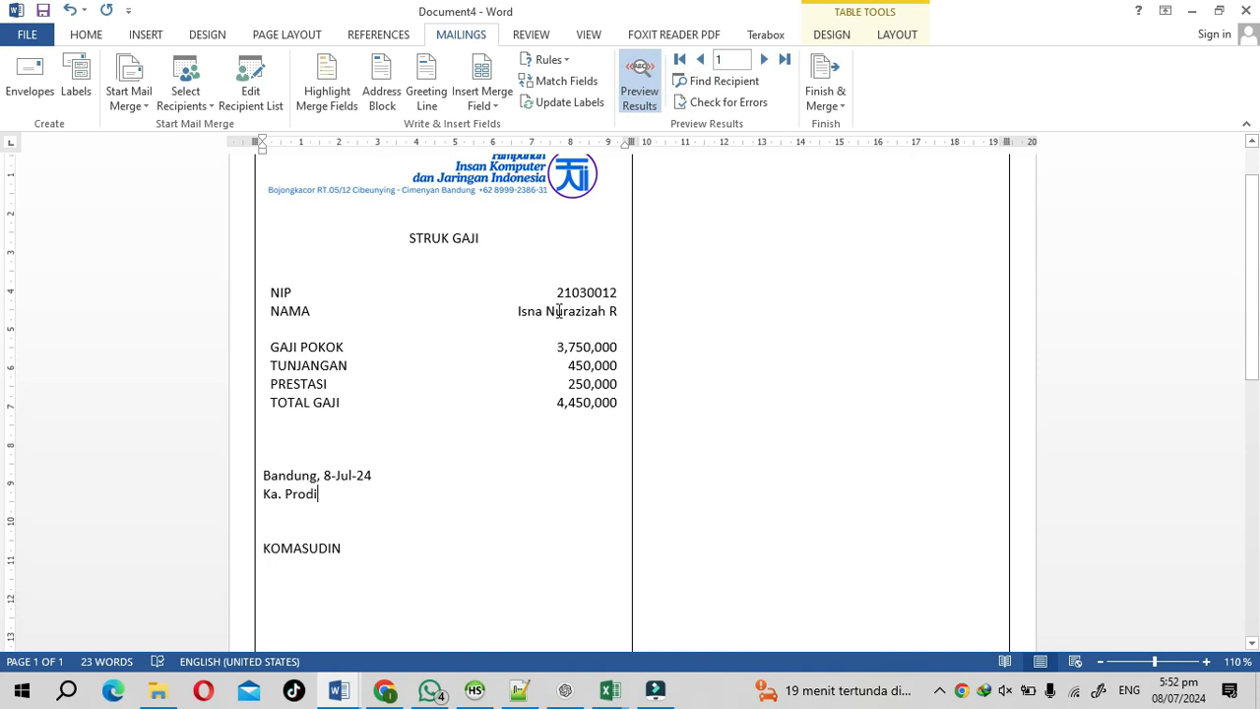
left_click(293, 532)
key("Return")
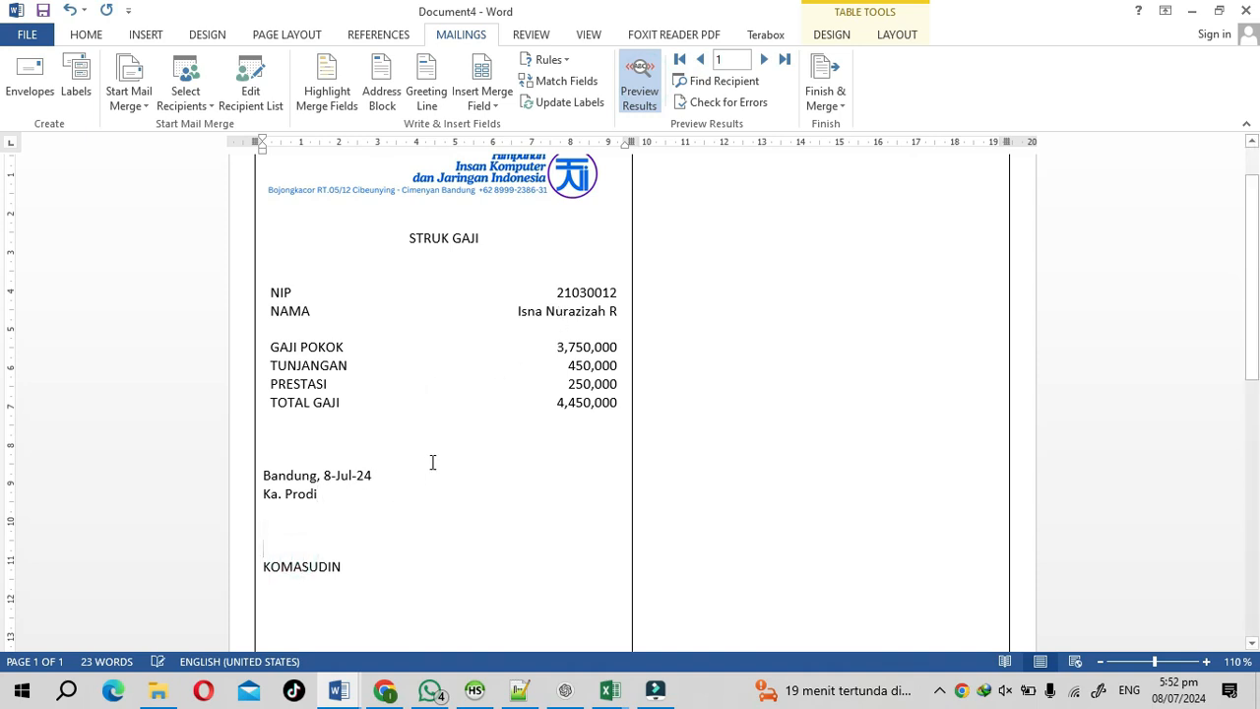
Update the labels to copy the salary slip layout to every label, and check the slips on the page
scroll(432, 462, "up", 1)
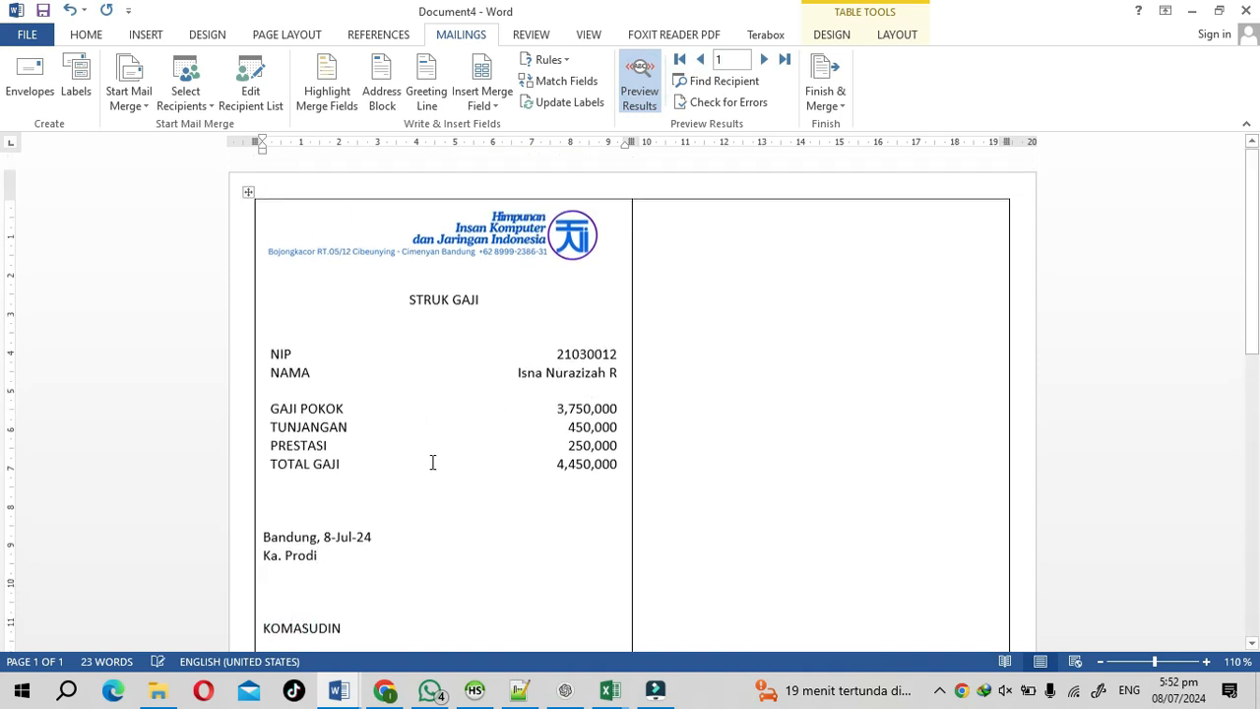
left_click(567, 102)
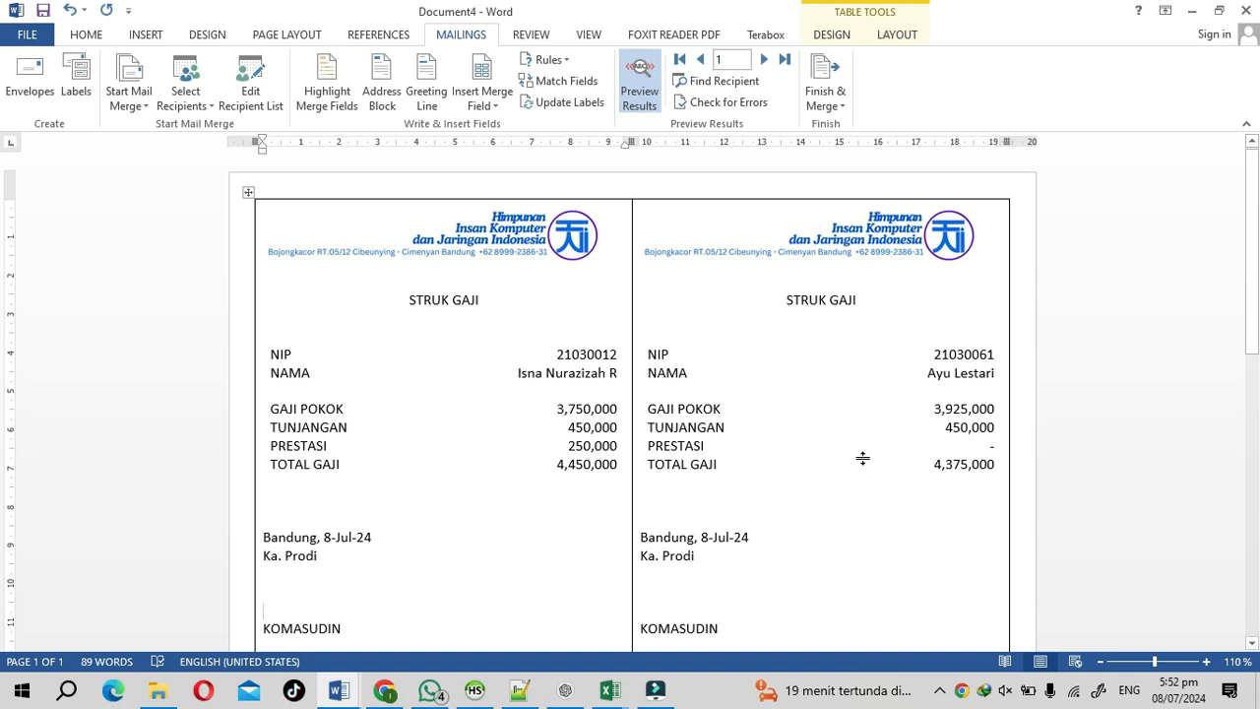
scroll(862, 443, "down", 10)
scroll(874, 458, "down", 1)
scroll(874, 456, "up", 10)
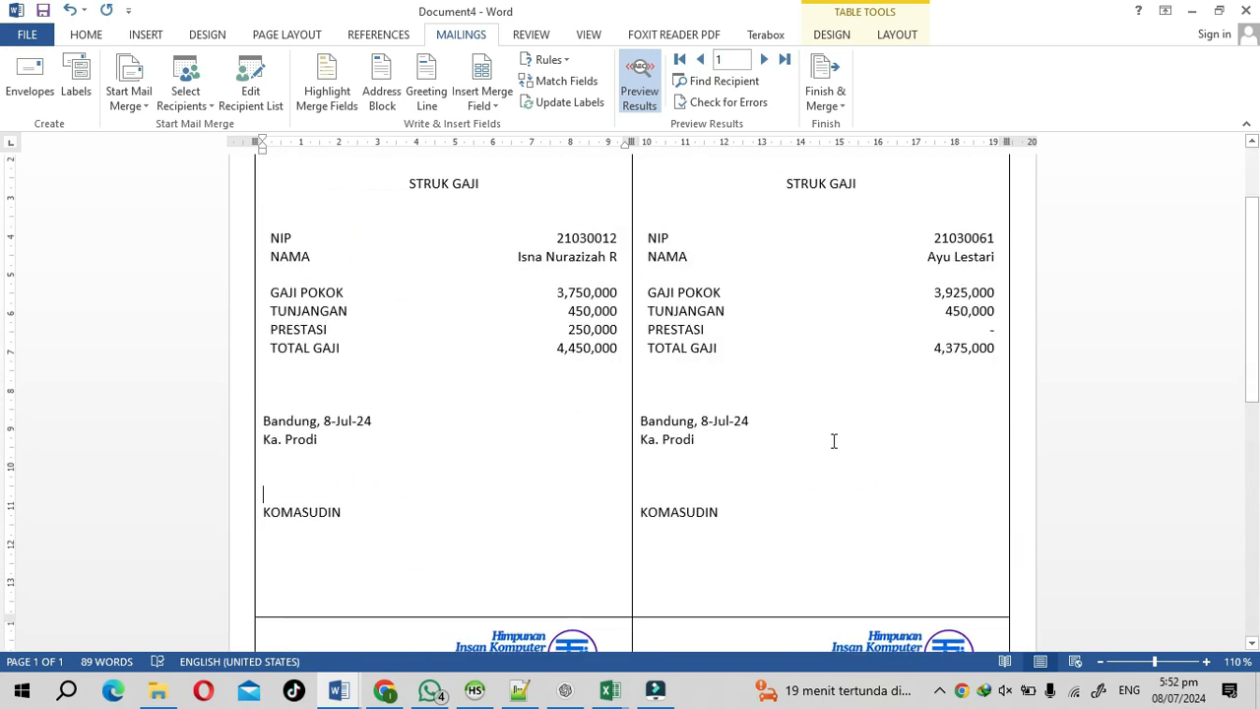
scroll(816, 274, "up", 2)
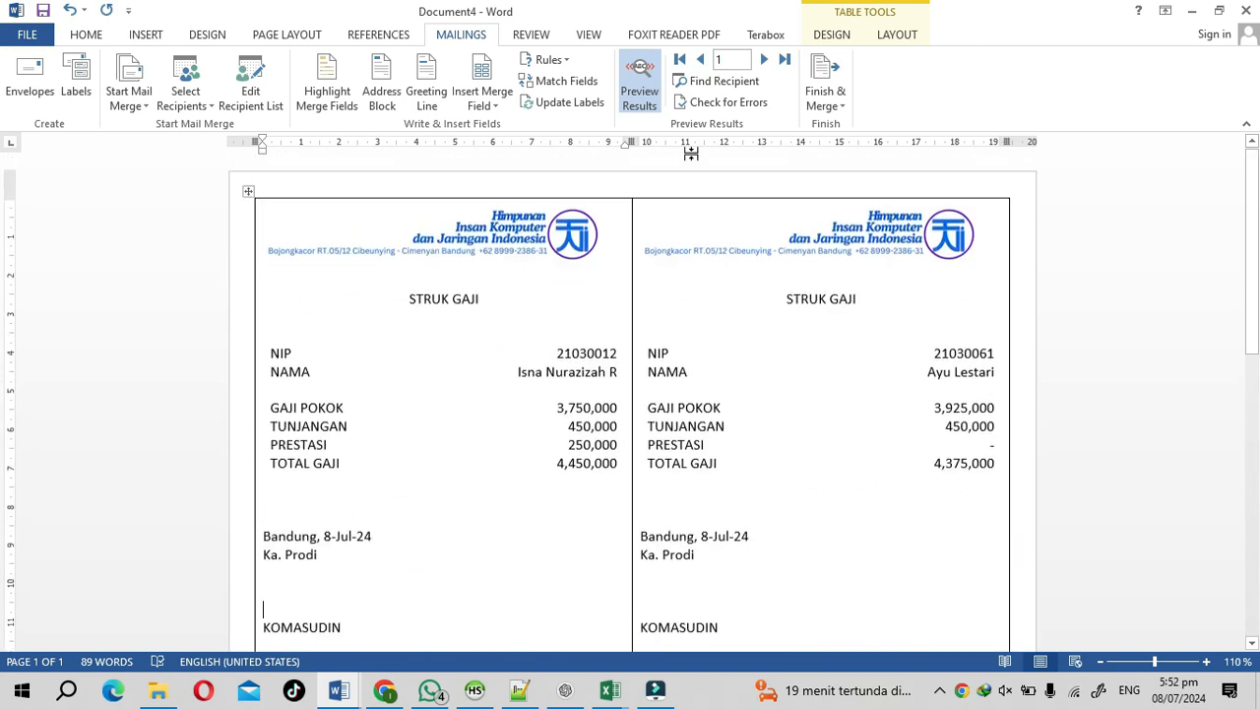
Merge records 1 to 60 into a new document of individual slips and look through its pages
left_click(829, 95)
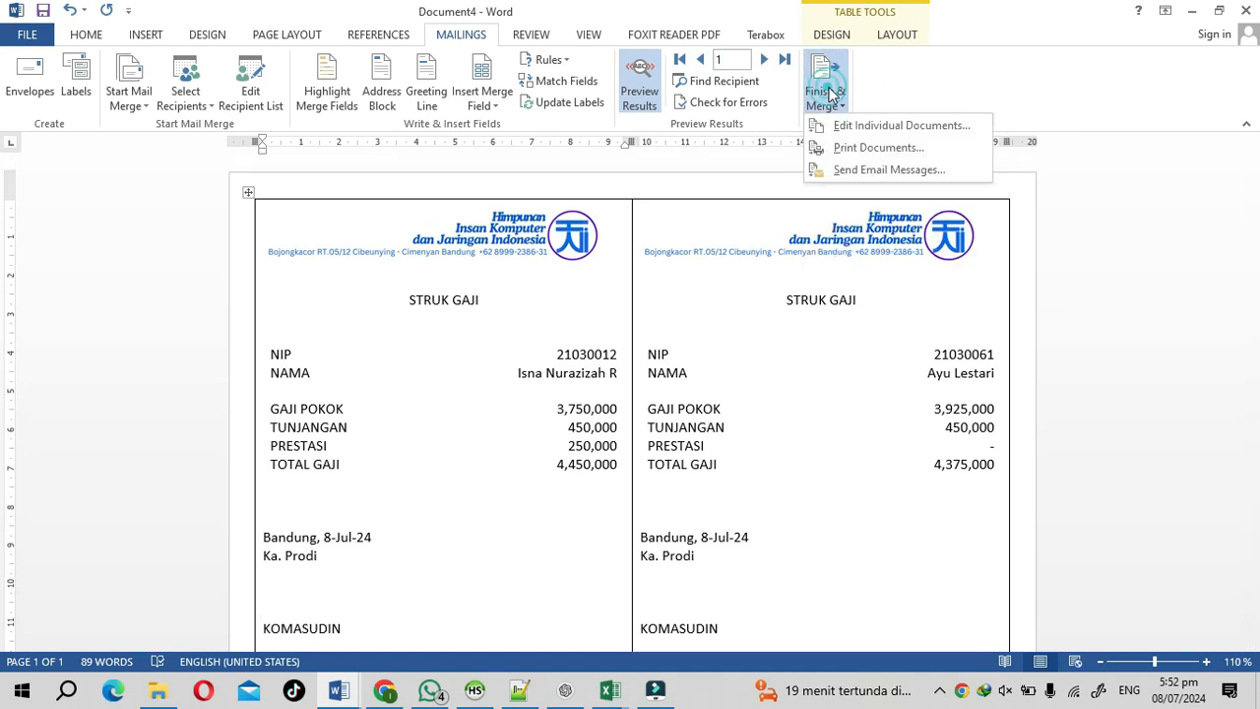
left_click(855, 125)
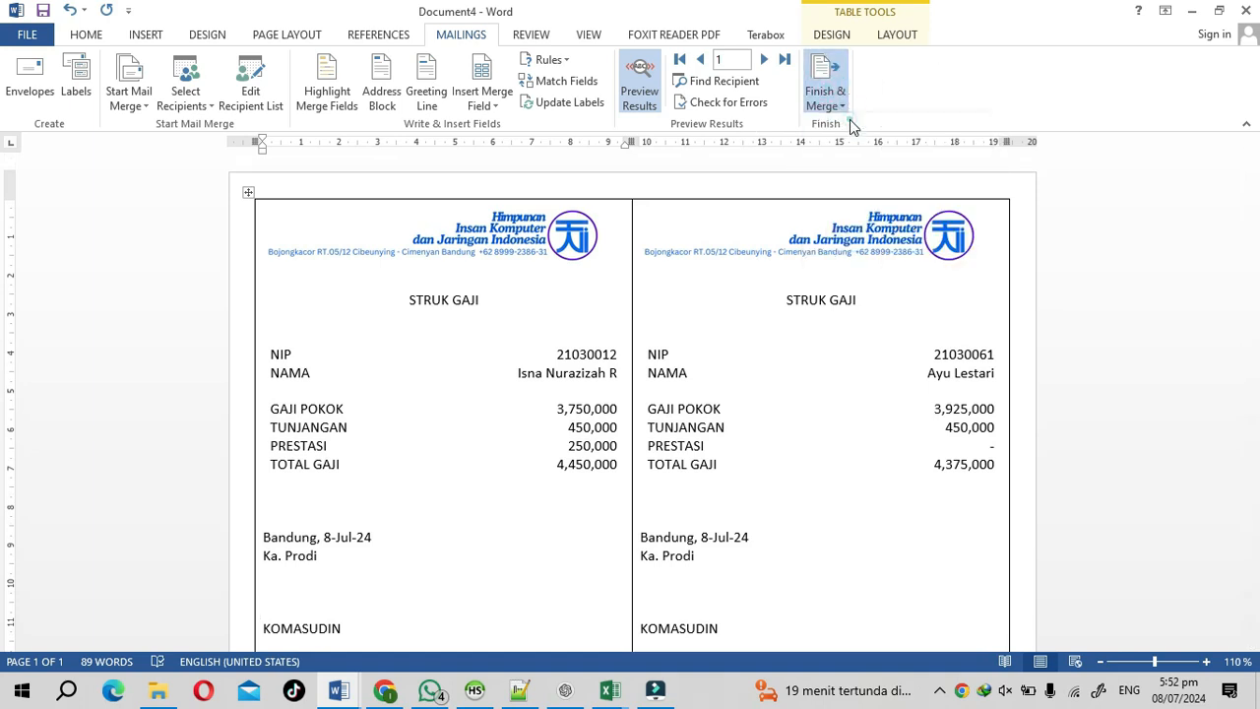
double_click(698, 345)
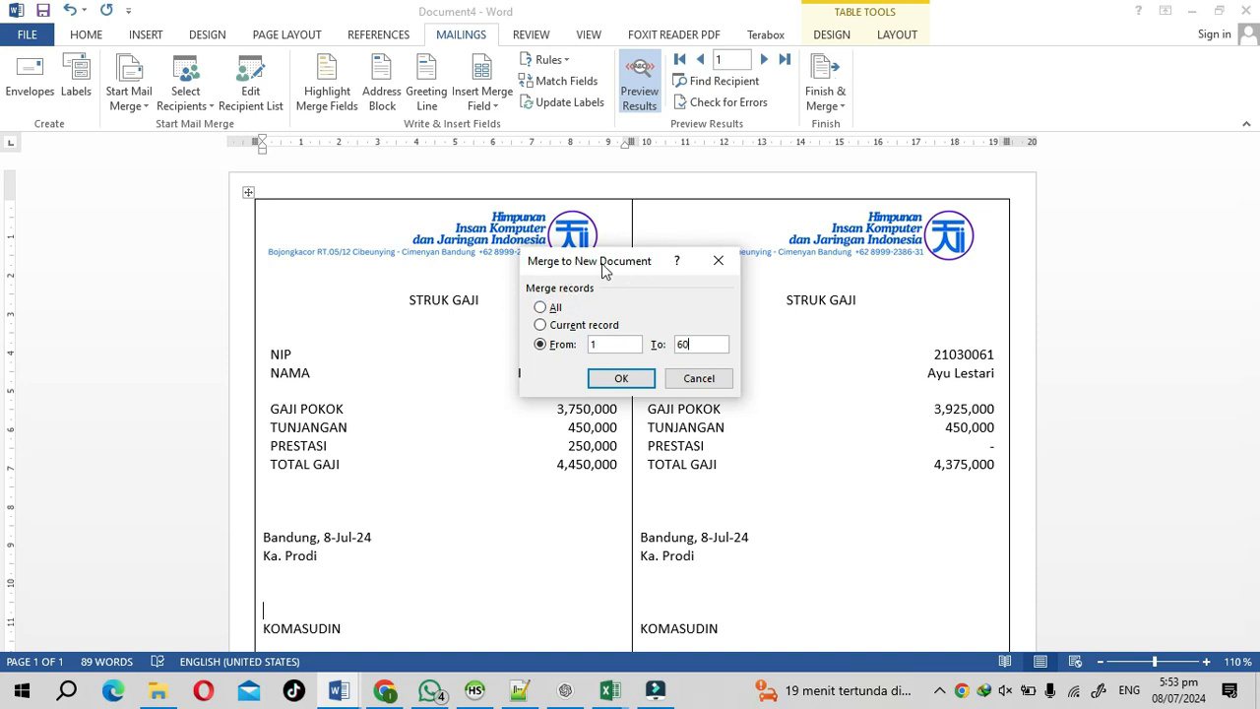
left_click(619, 379)
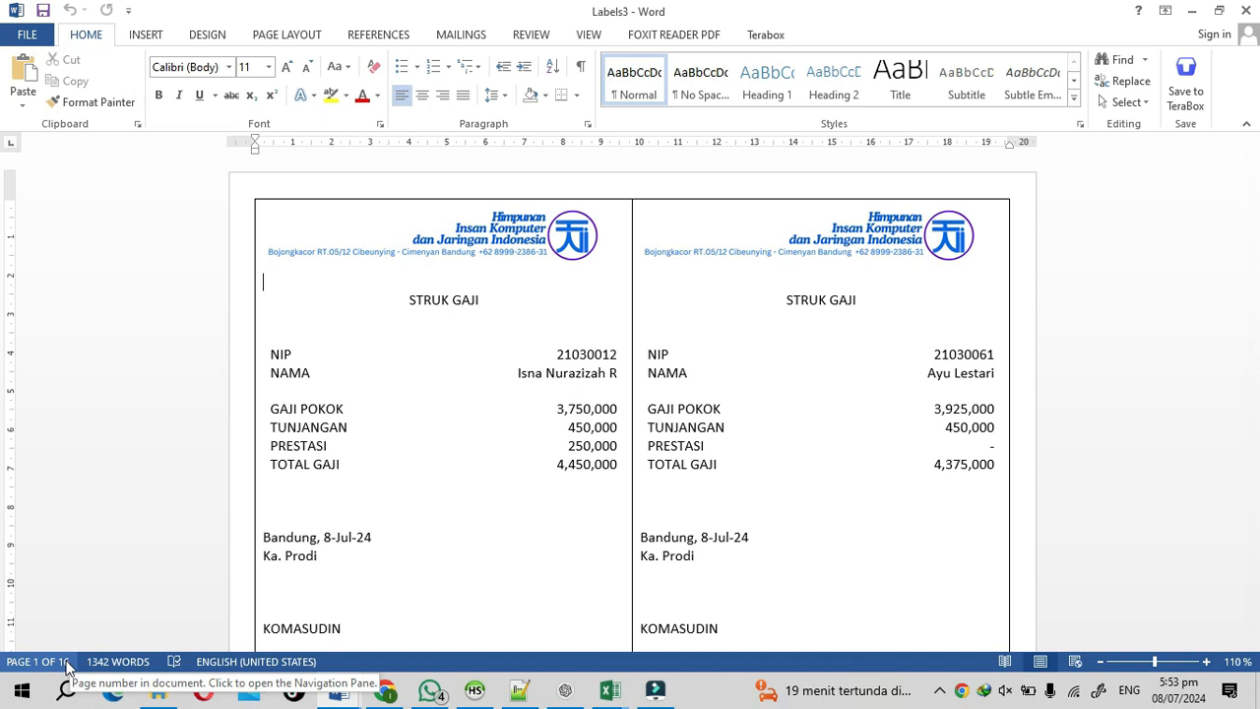
left_click_drag(1251, 152, 1252, 592)
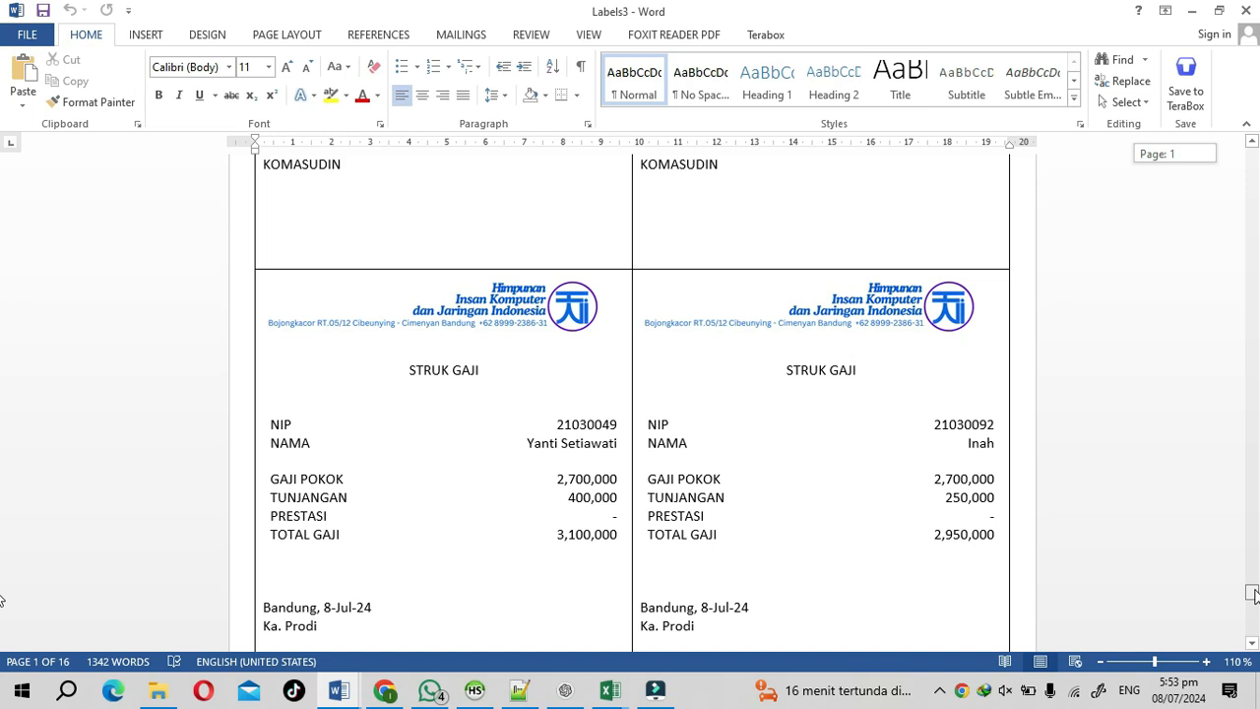
key("ctrl+Home")
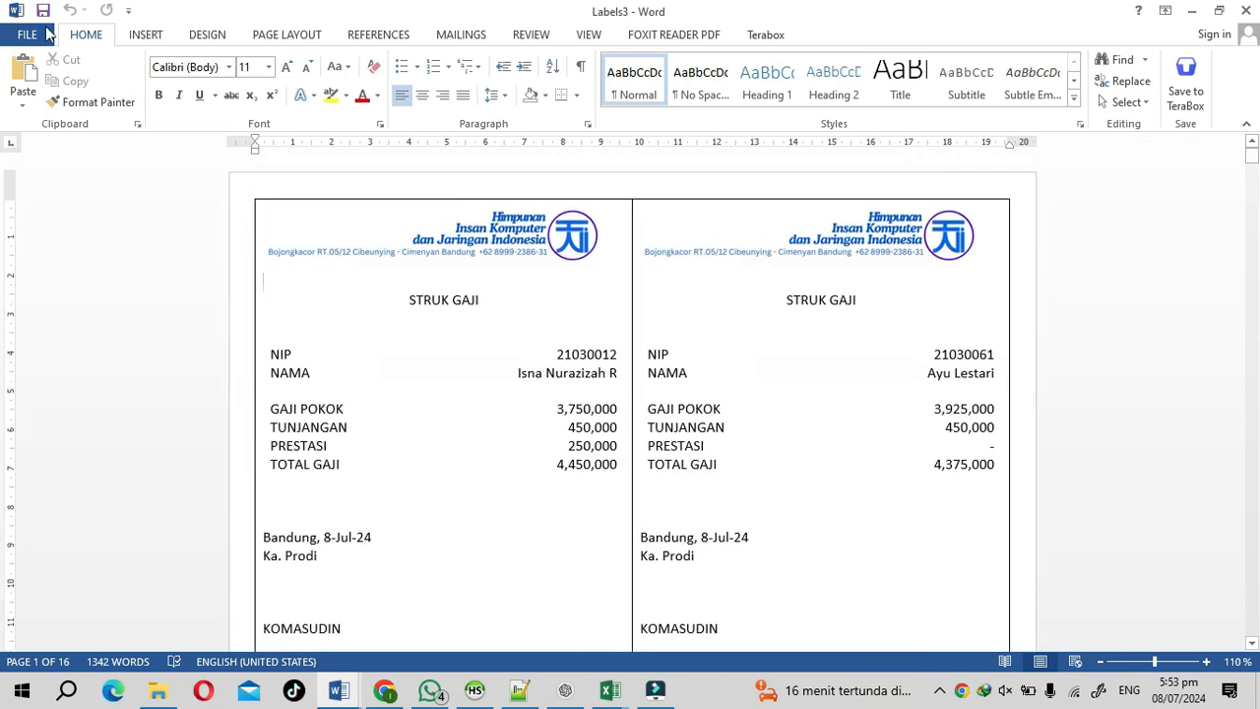
Save the merged document as STRUK GAJI.docx in the Documents folder
left_click(22, 36)
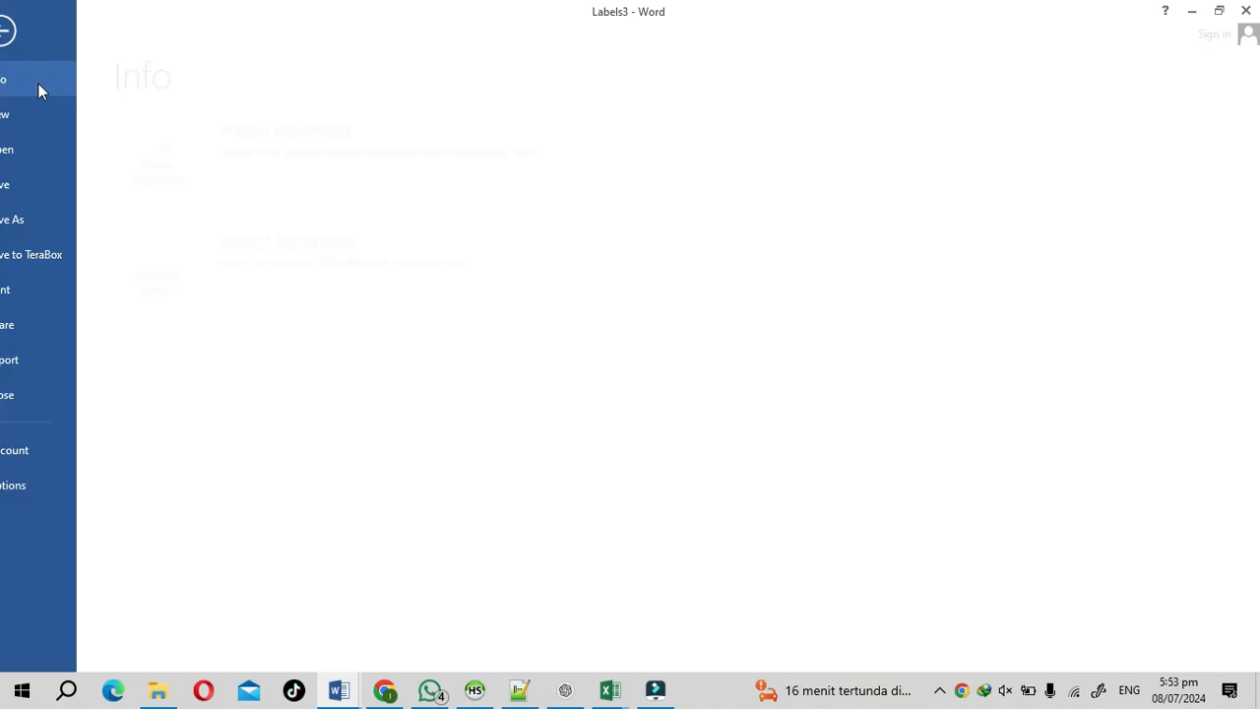
left_click(53, 223)
left_click(281, 195)
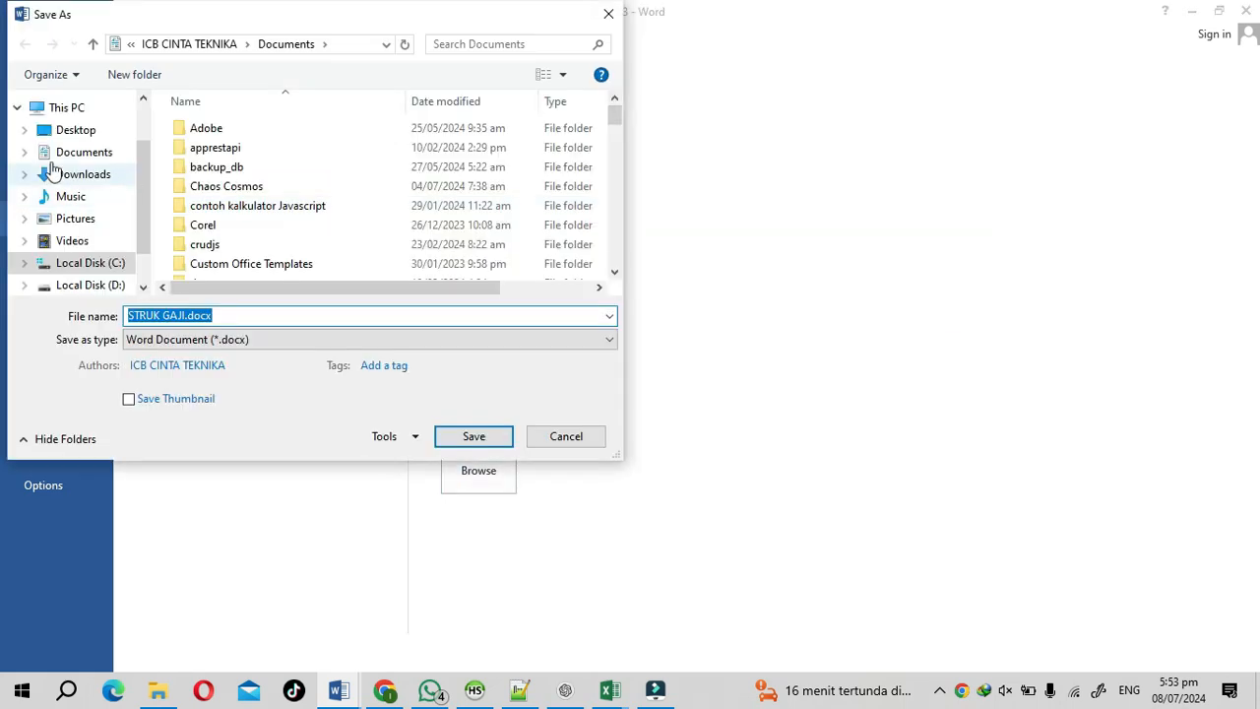
left_click(84, 154)
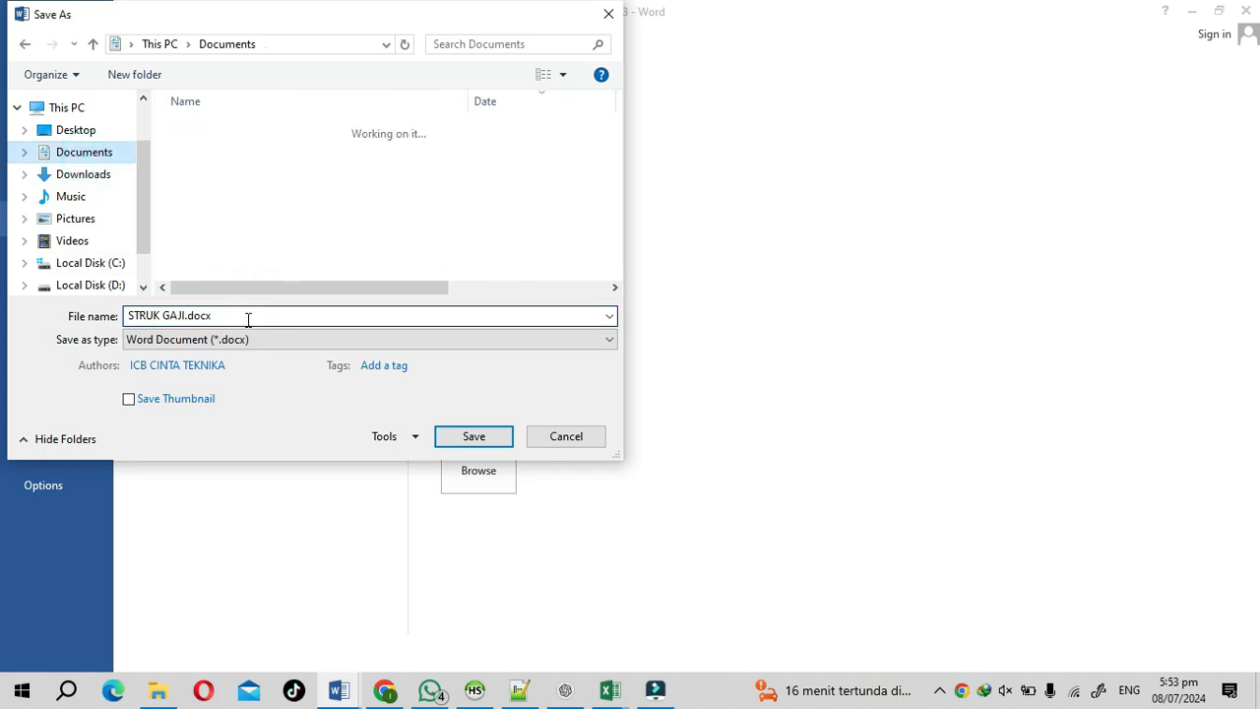
left_click(472, 438)
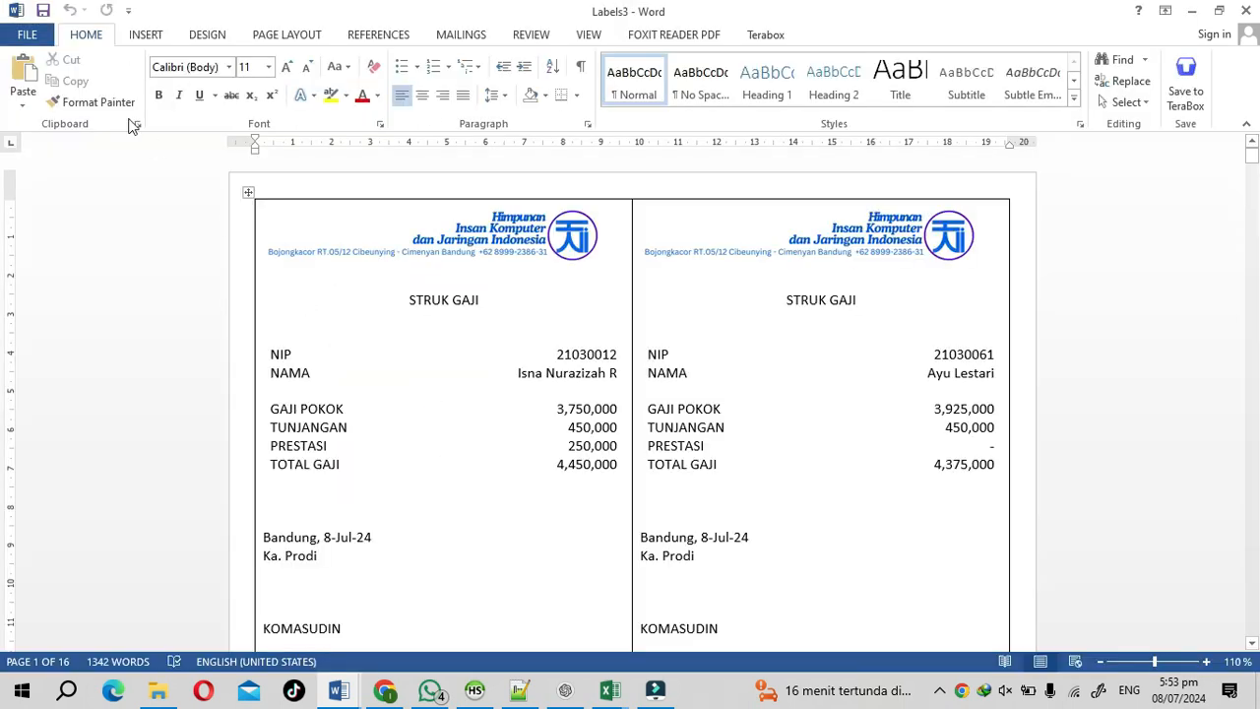
Save the merged slips also as the PDF file STRUK GAJI in Documents and look through the resulting pages
left_click(27, 37)
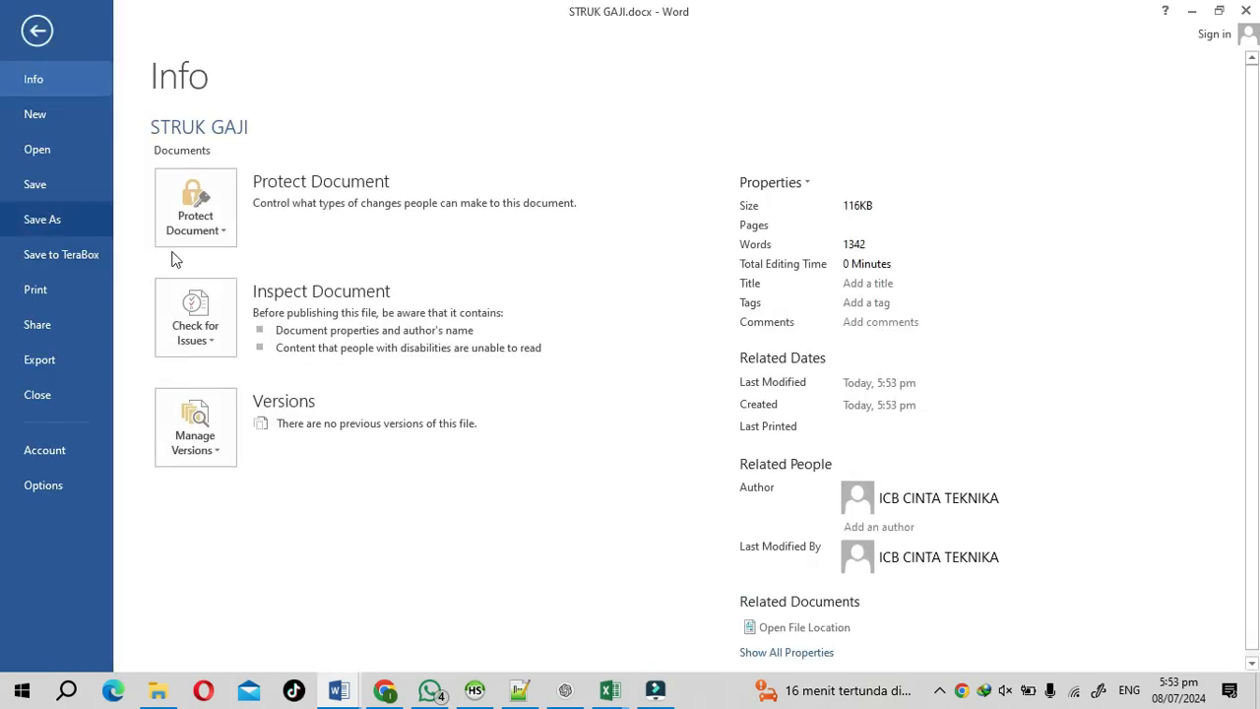
left_click(39, 236)
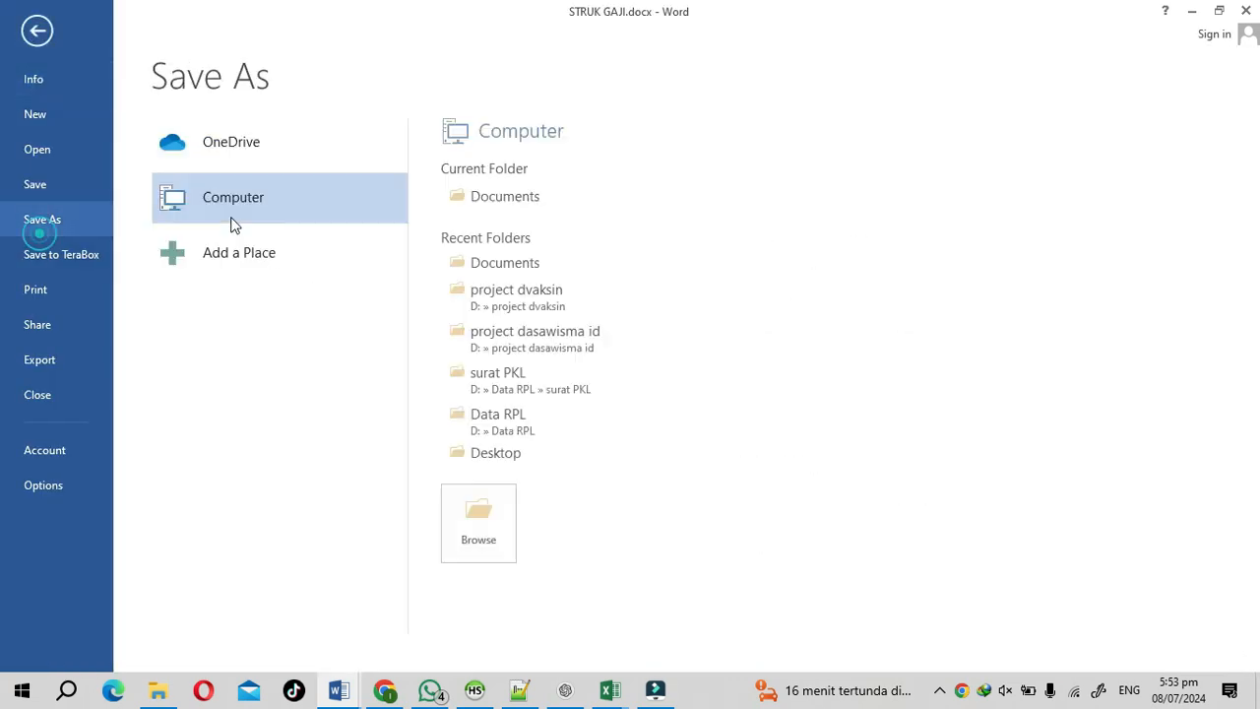
left_click(525, 195)
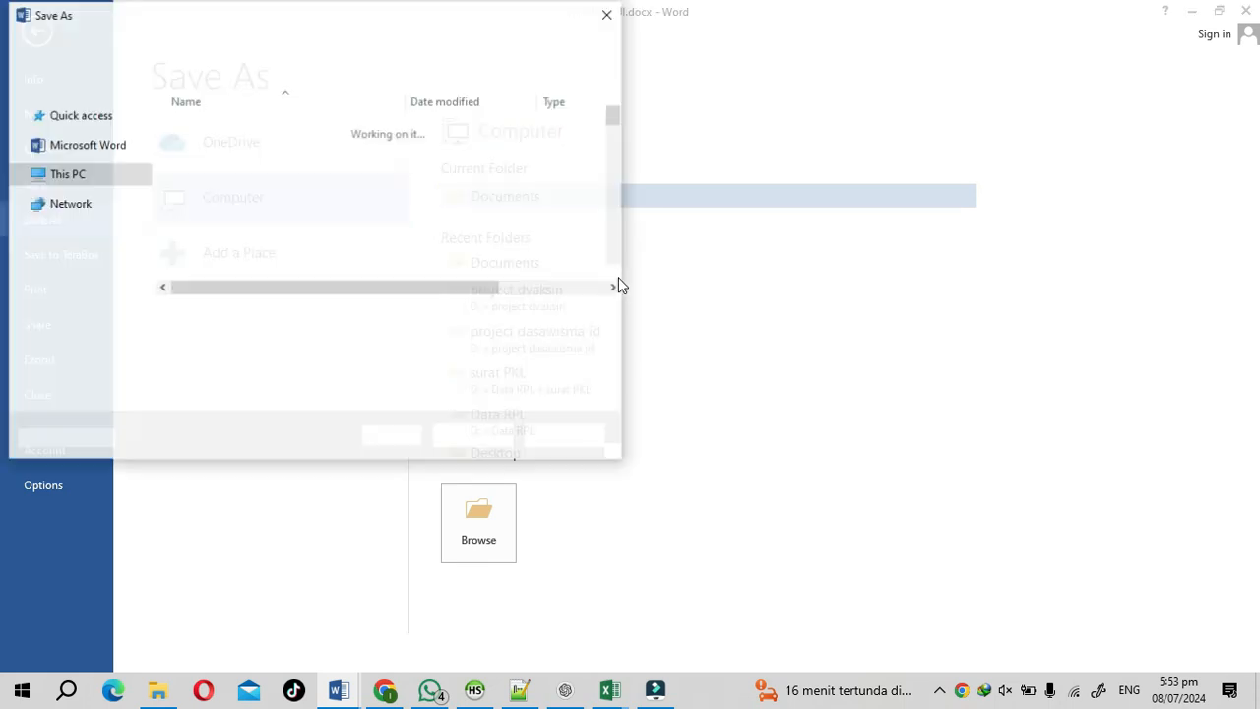
left_click(224, 345)
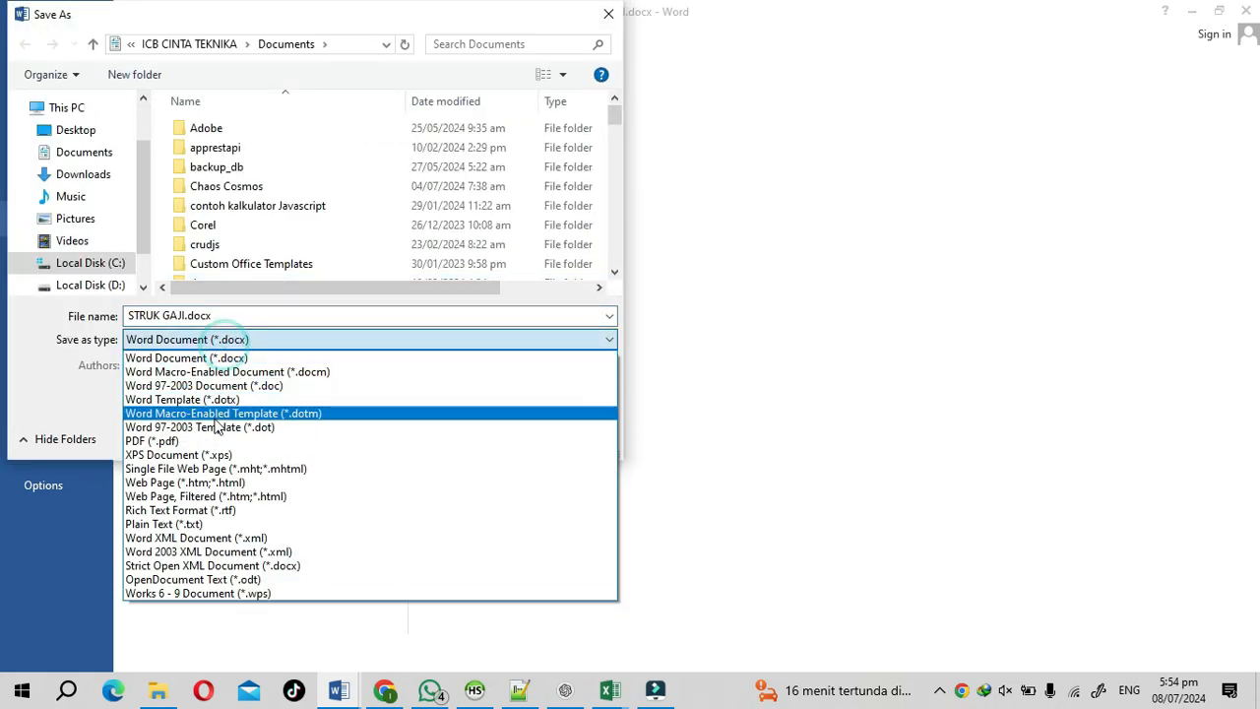
left_click(197, 442)
left_click(478, 486)
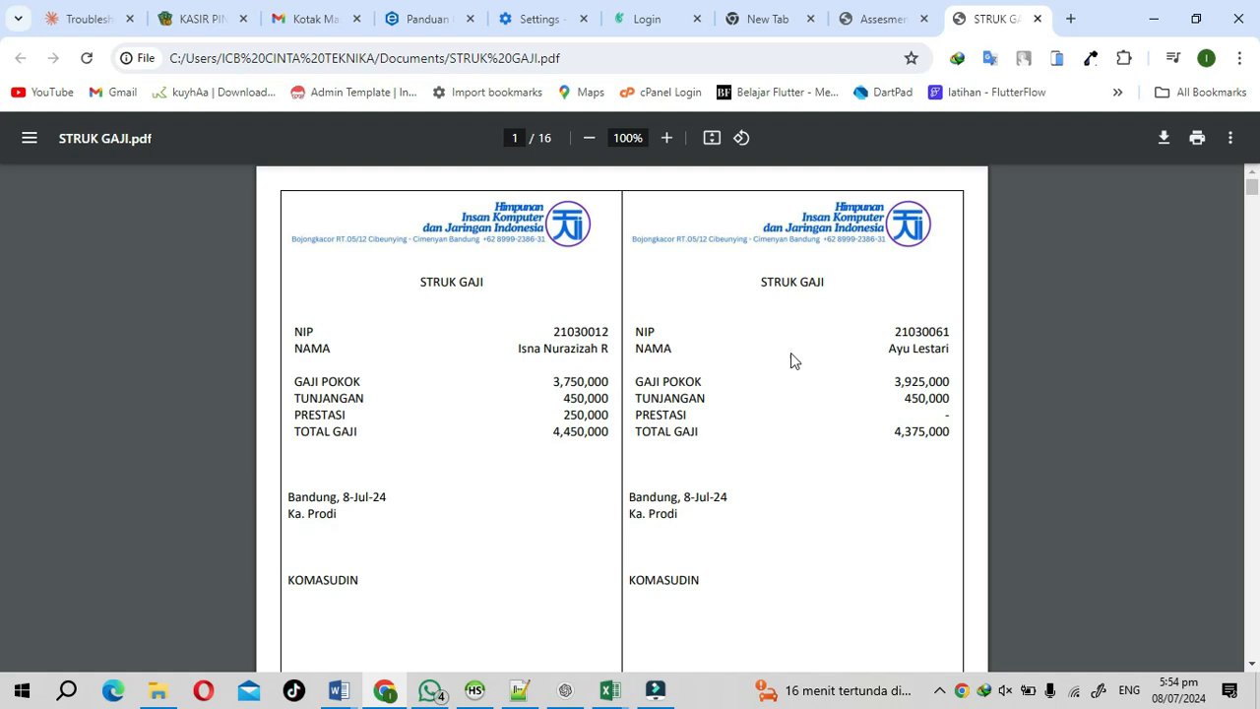
scroll(791, 355, "down", 3)
scroll(791, 360, "down", 6)
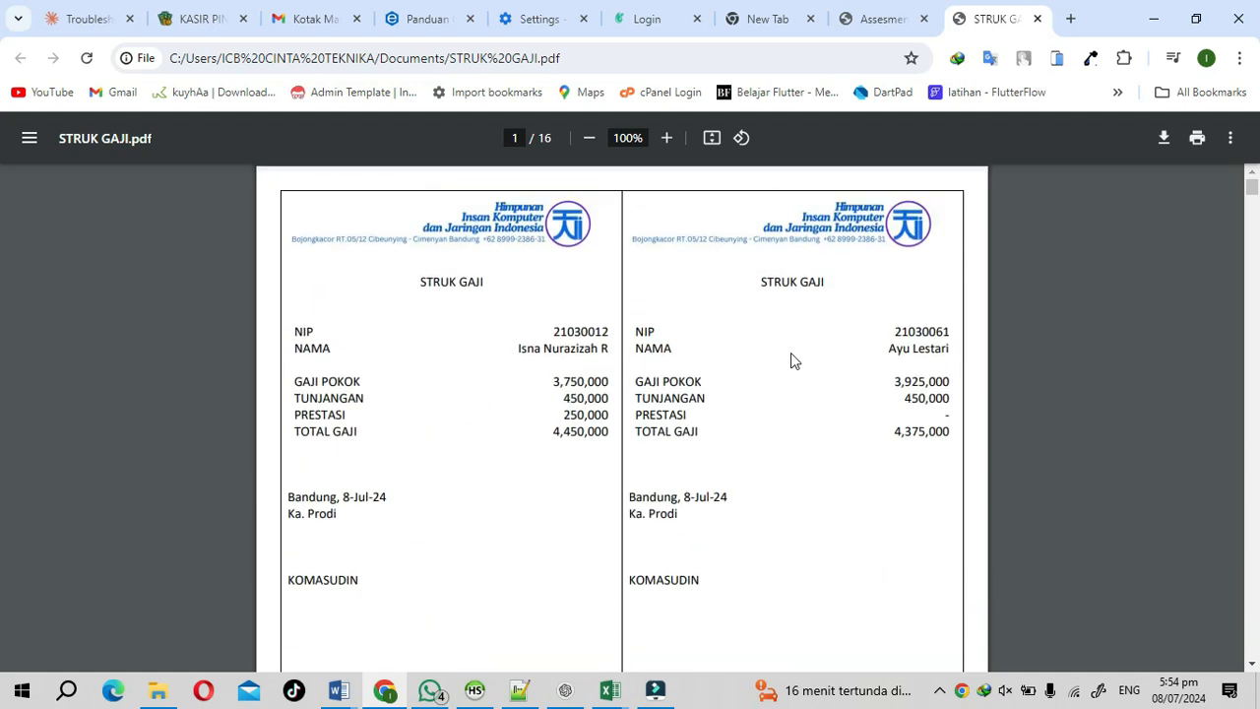